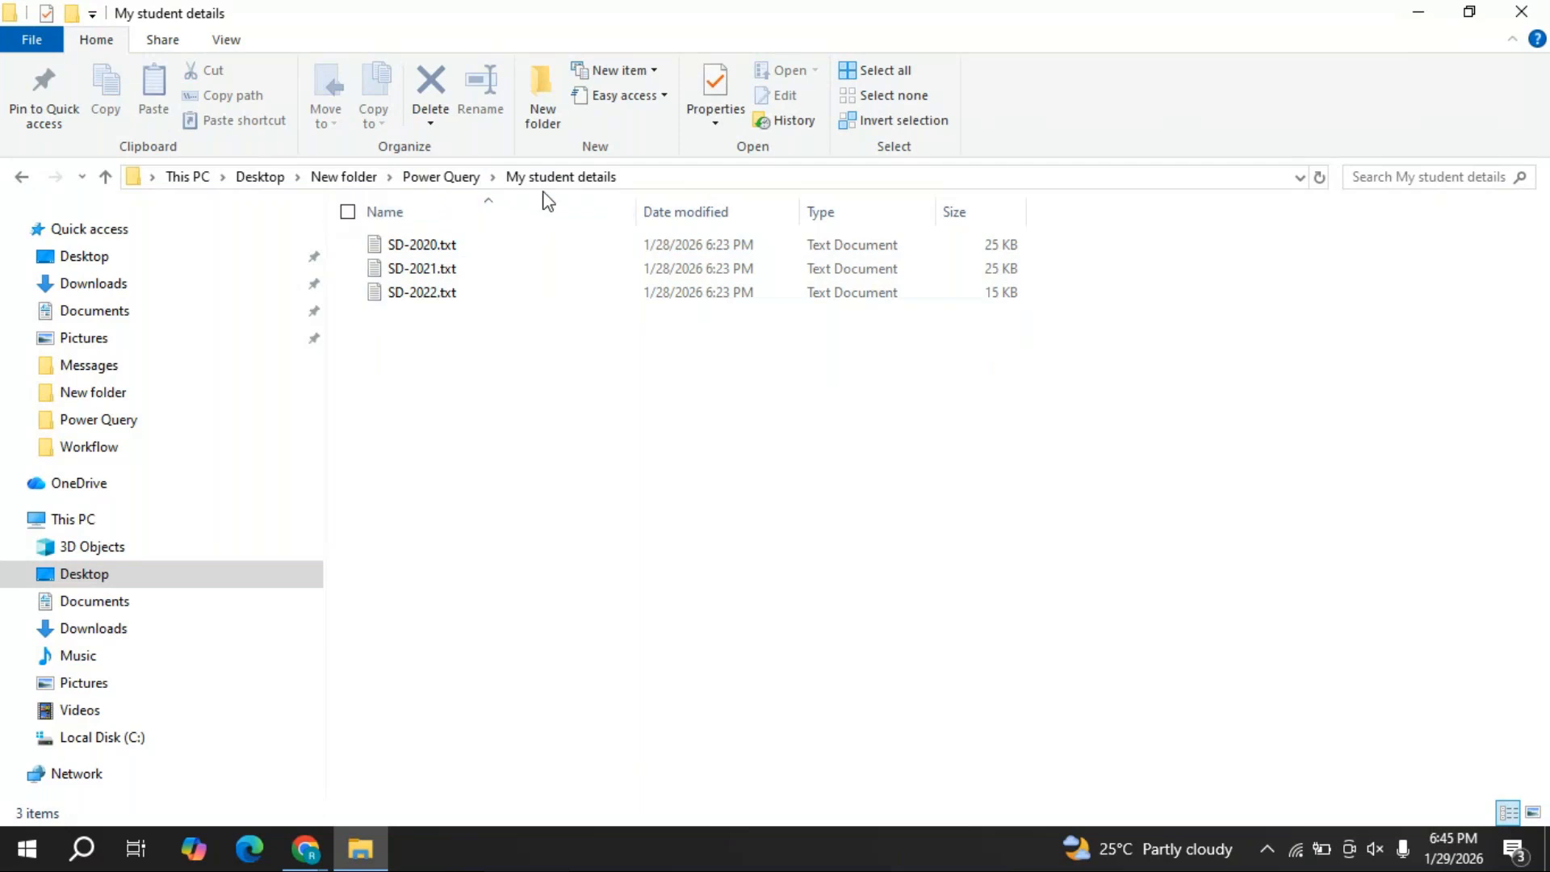
- Go up from My student details to the Power Query folder using the address bar
click(449, 182)
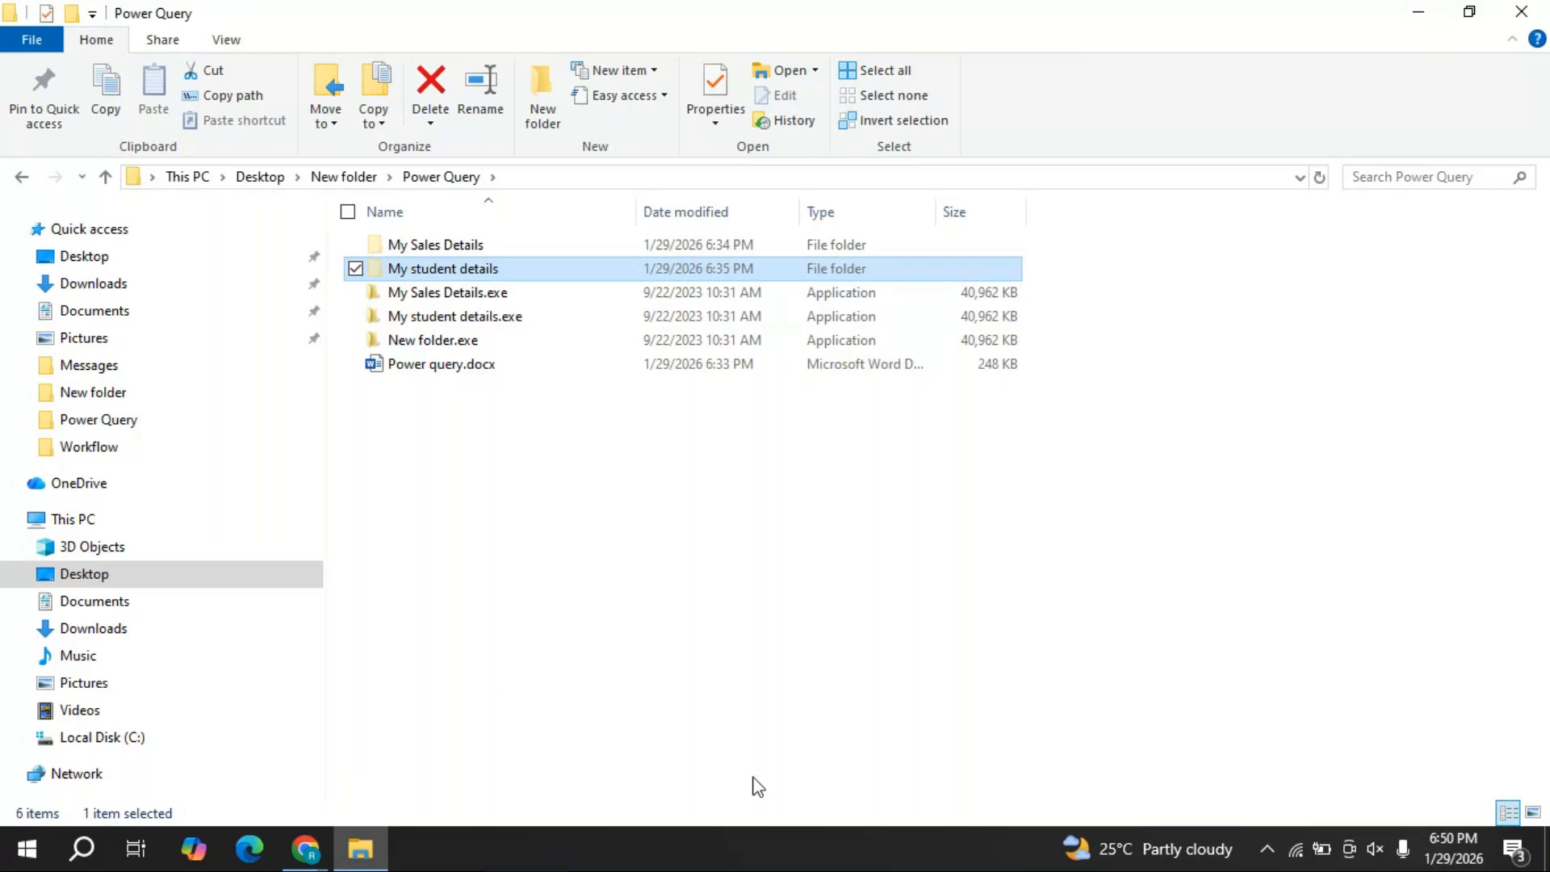
- Open My Sales Details to list its 2019.xlsx, 2020.xlsx and 2021.xlsx workbooks
click(759, 525)
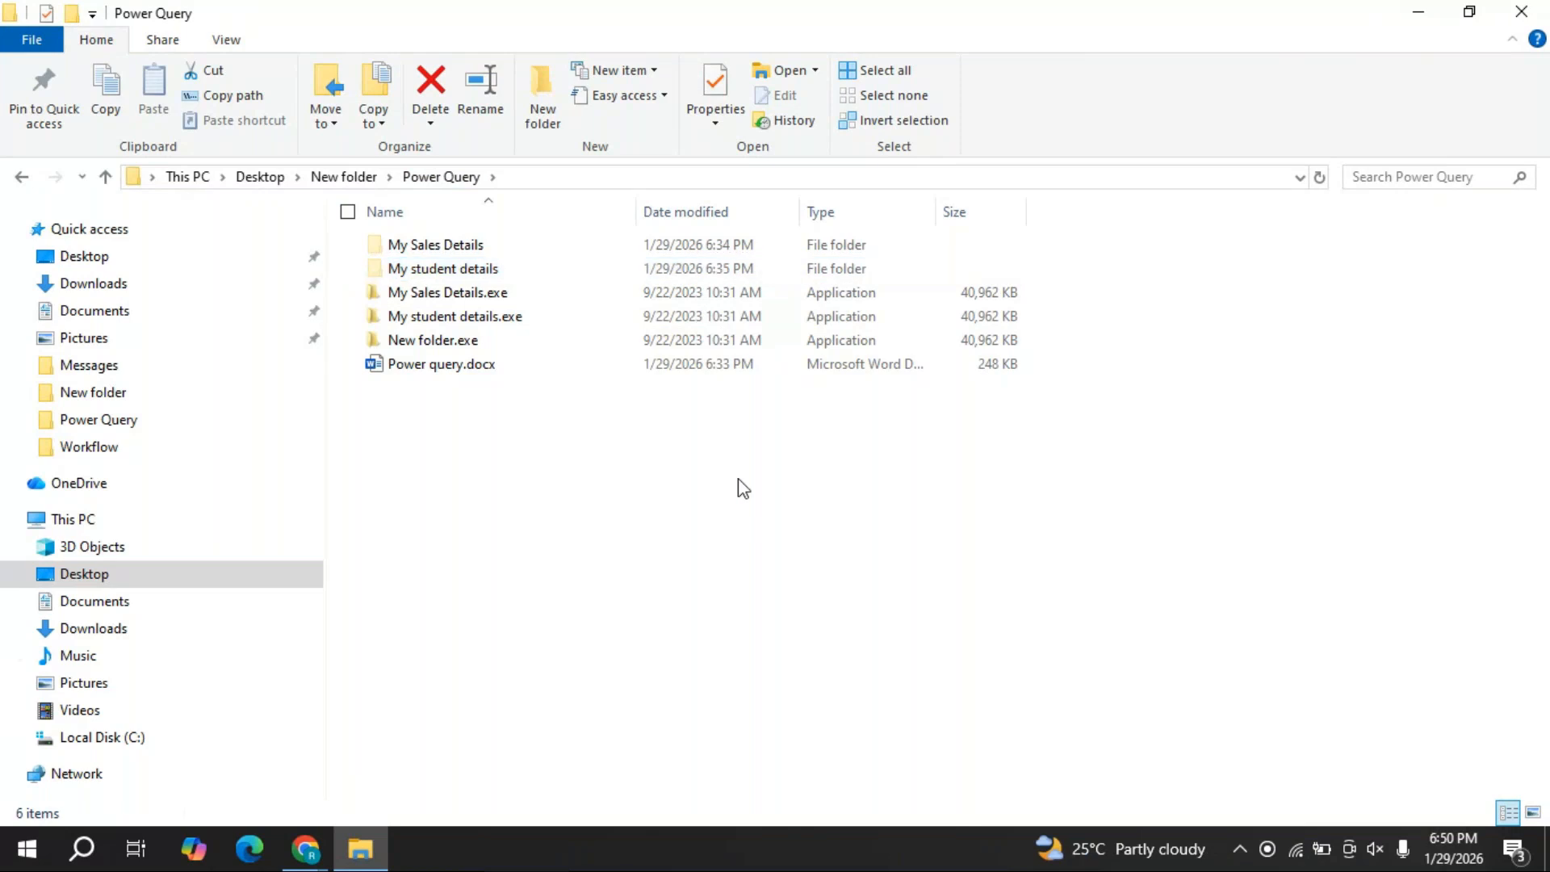
click(449, 249)
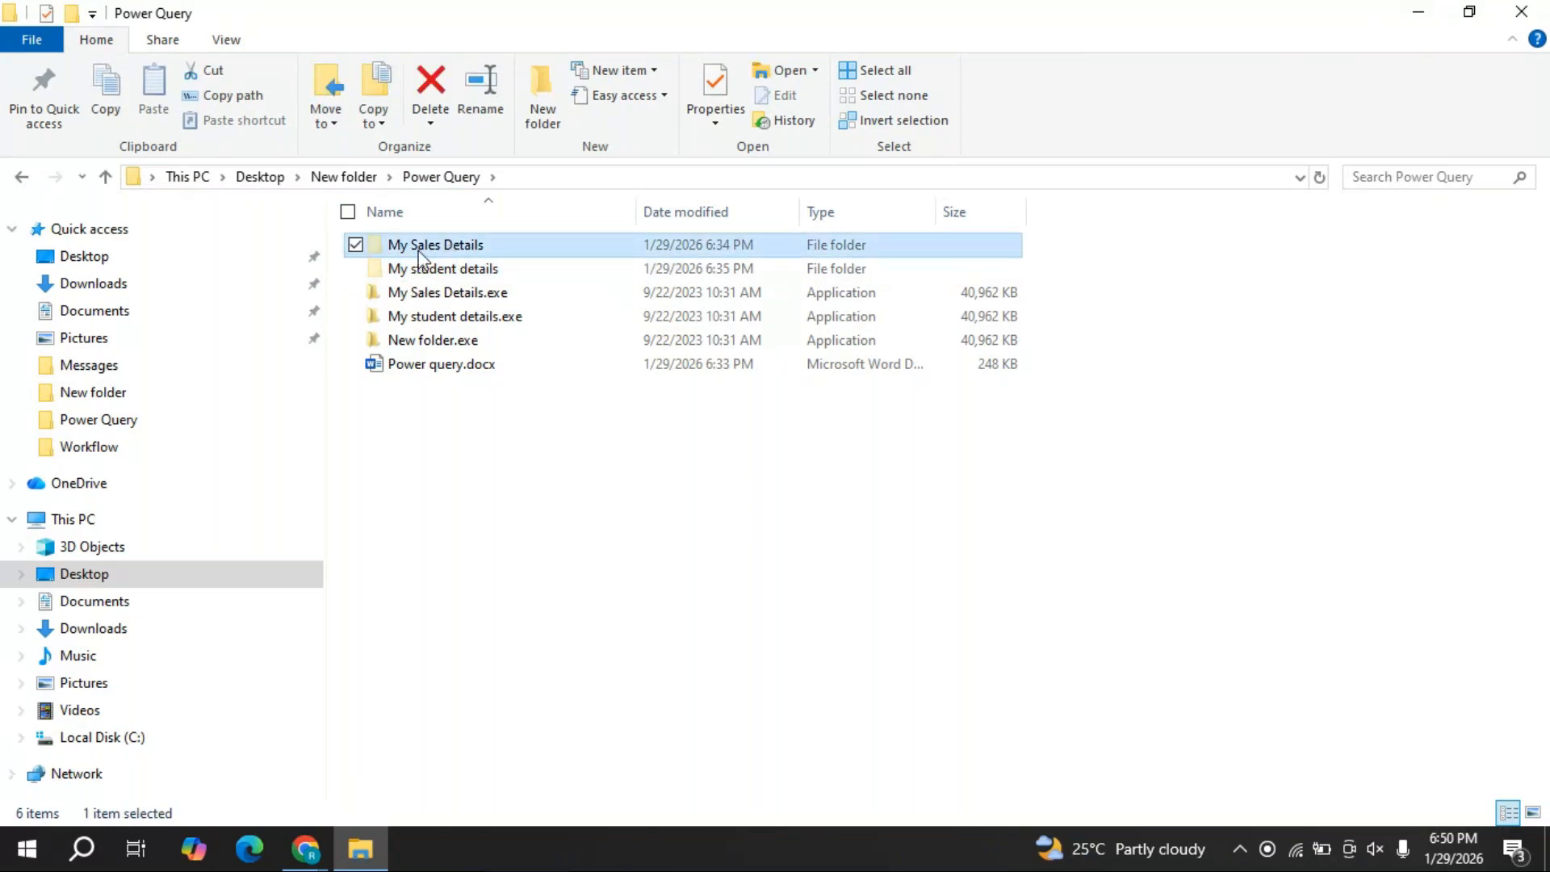
double_click(424, 252)
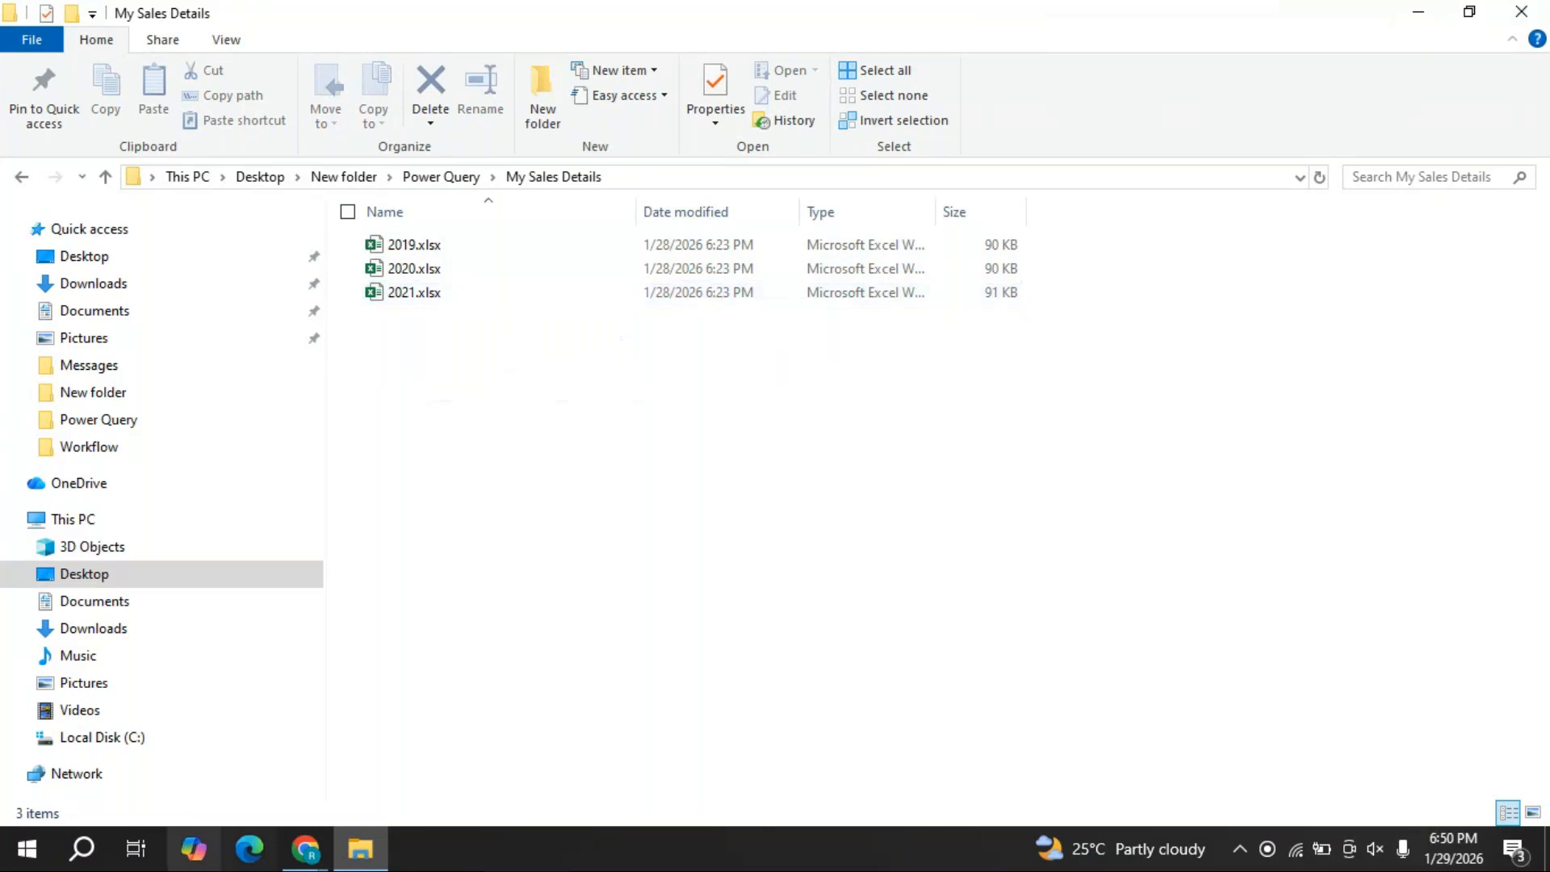
click(301, 834)
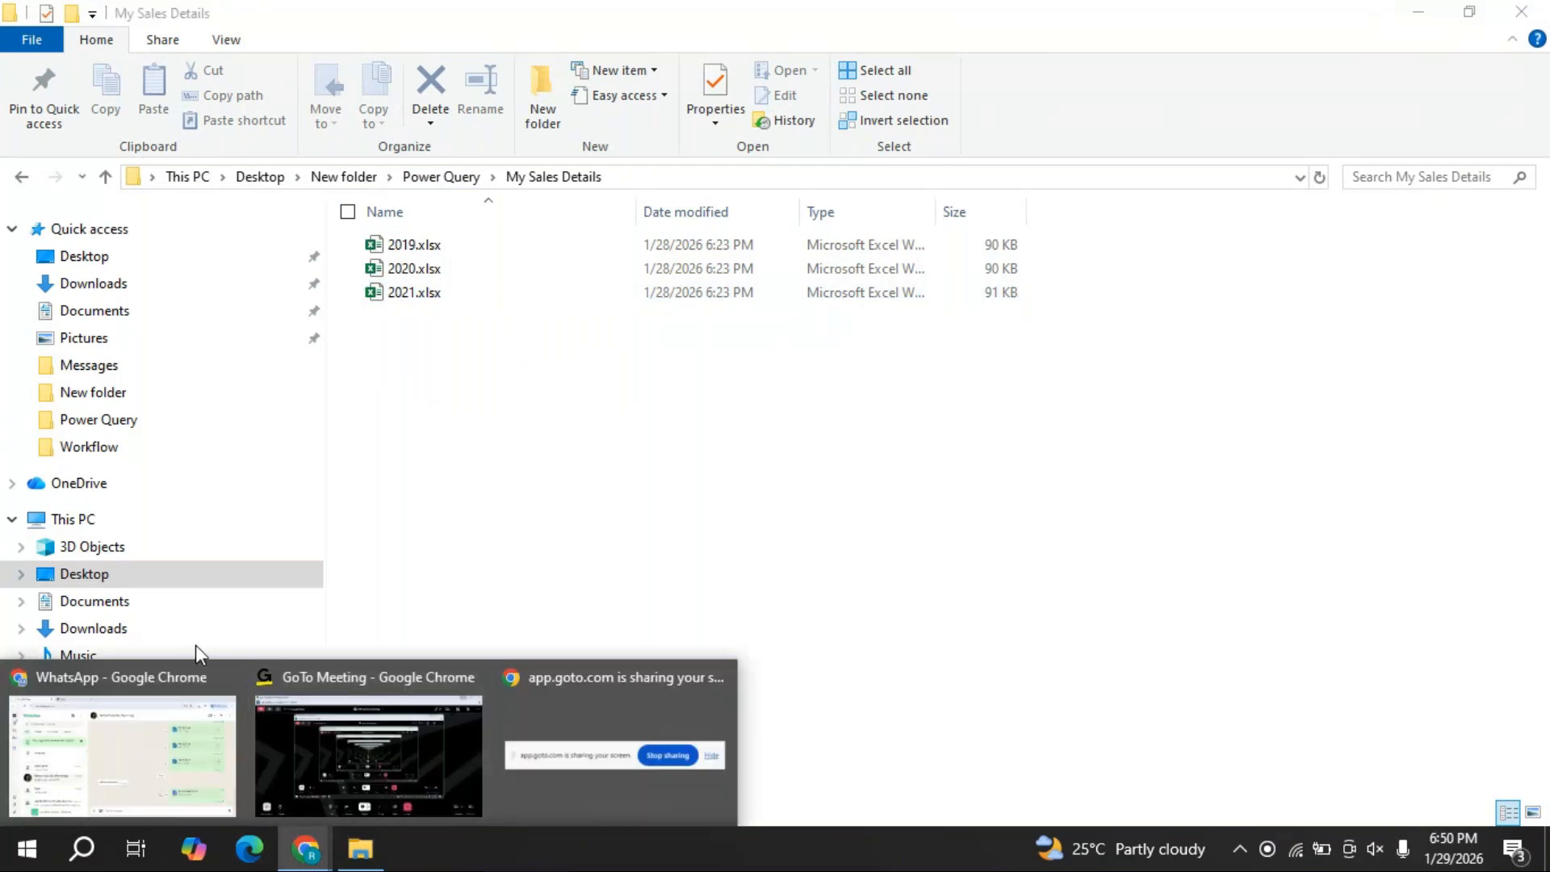
- Switch to the WhatsApp chat showing the shared 2019–2021 xlsx and SD text files
click(170, 685)
scroll(1300, 588, up, 4)
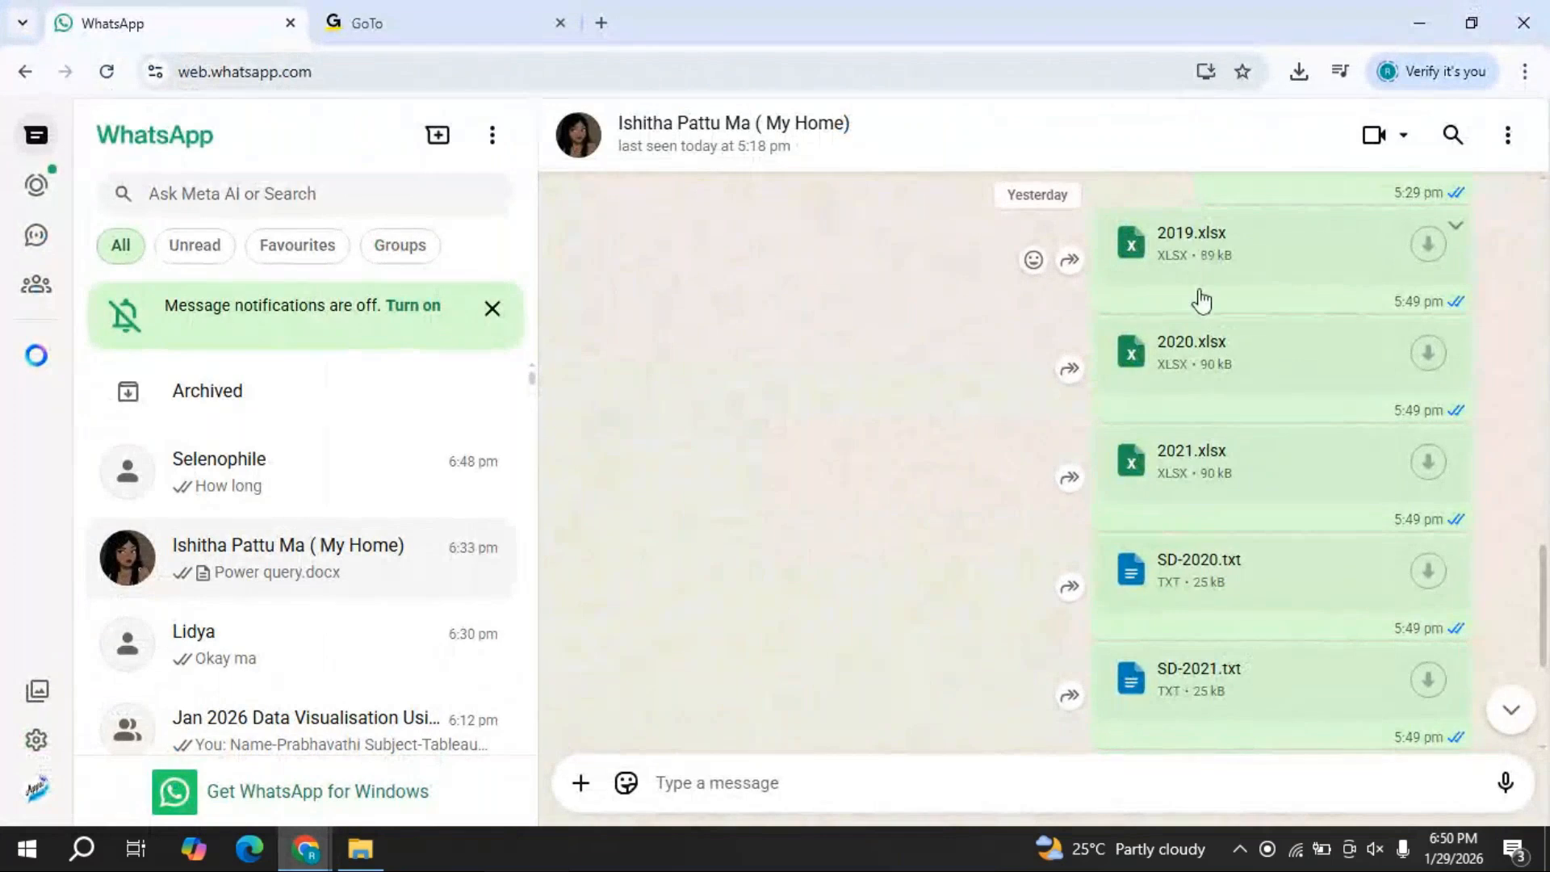
scroll(1223, 482, down, 3)
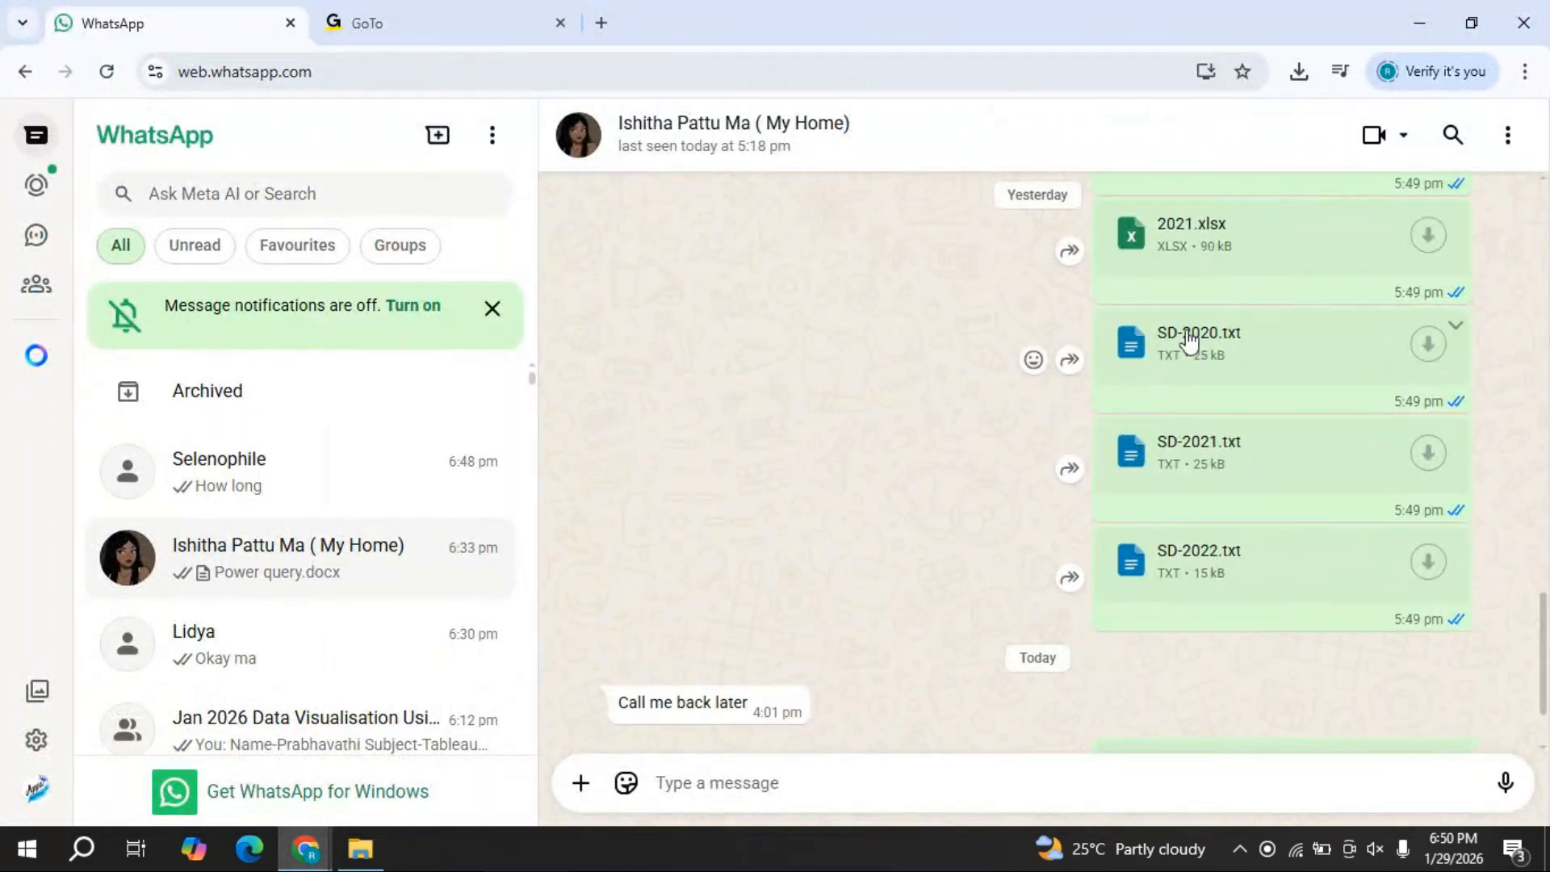
- Return to File Explorer and look through the My Sales Details and My student details folders
click(1432, 28)
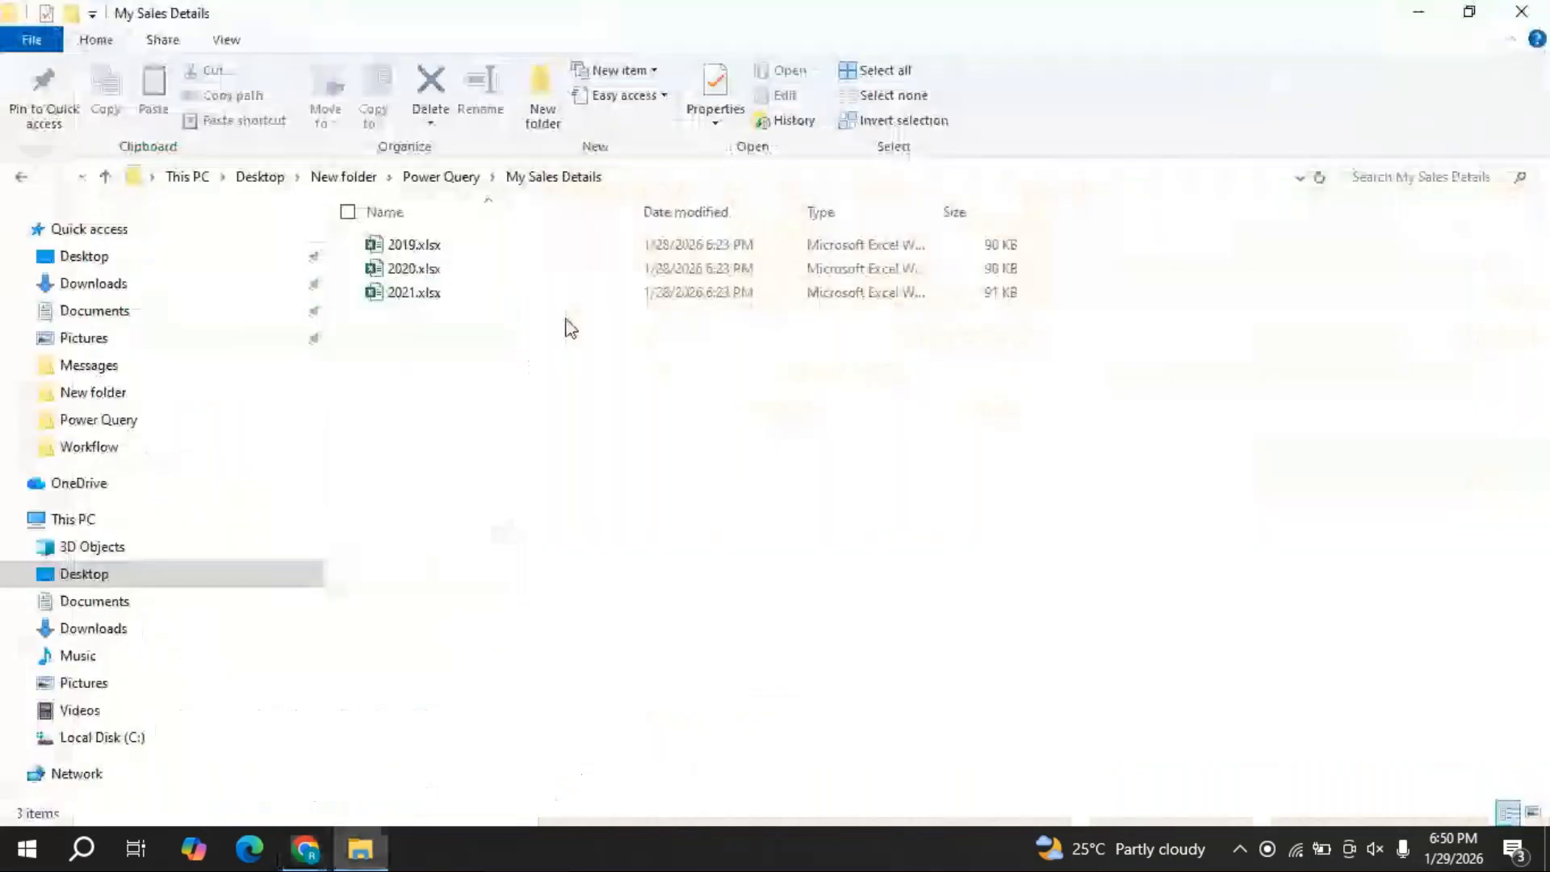
click(446, 183)
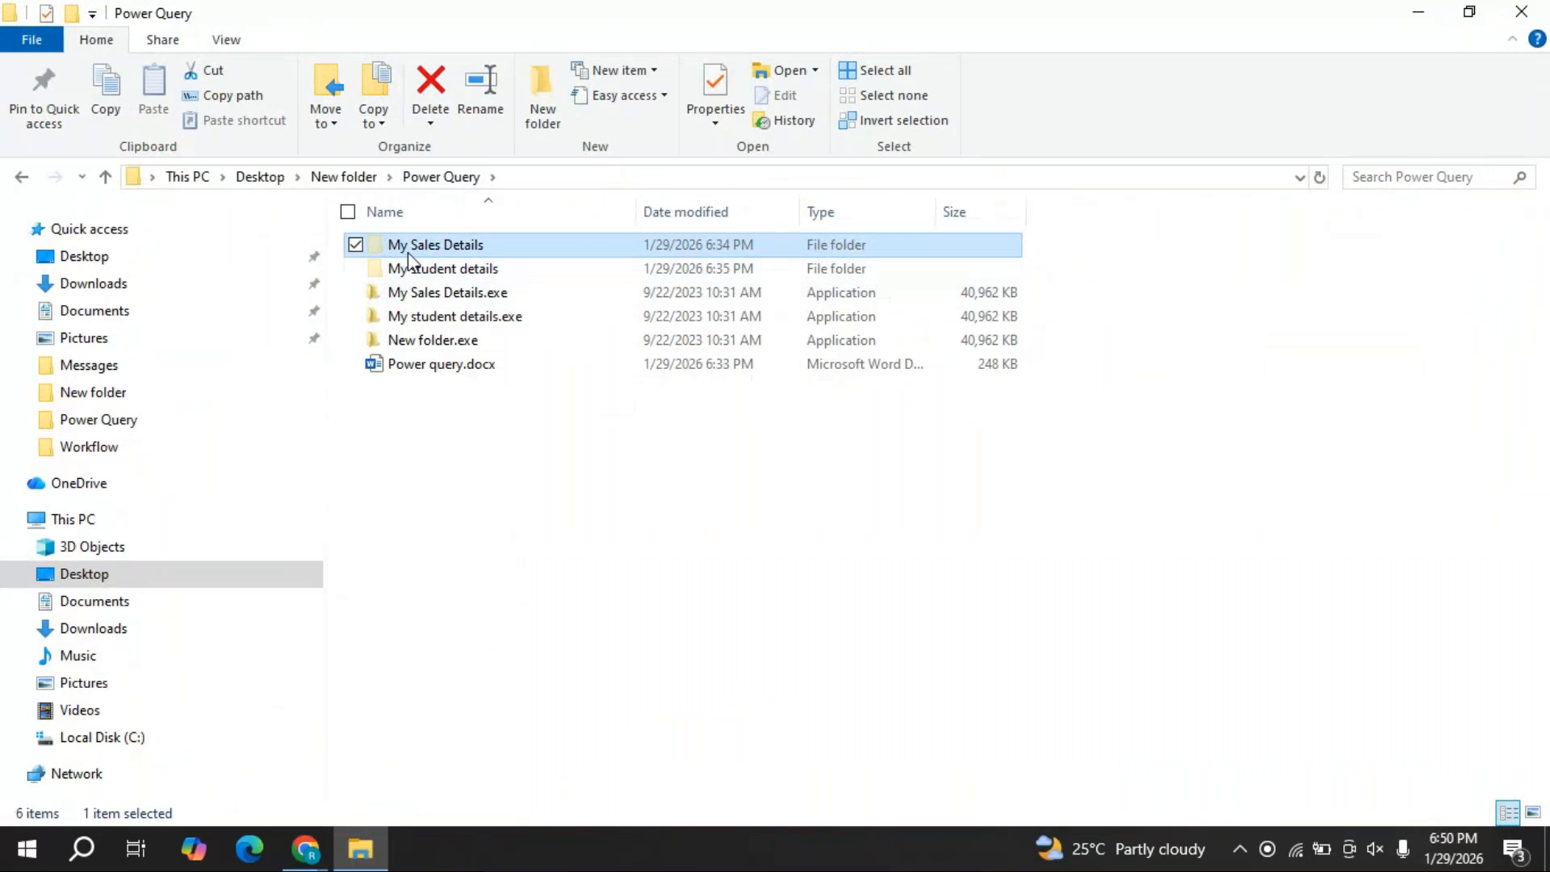
mouse_move(416, 260)
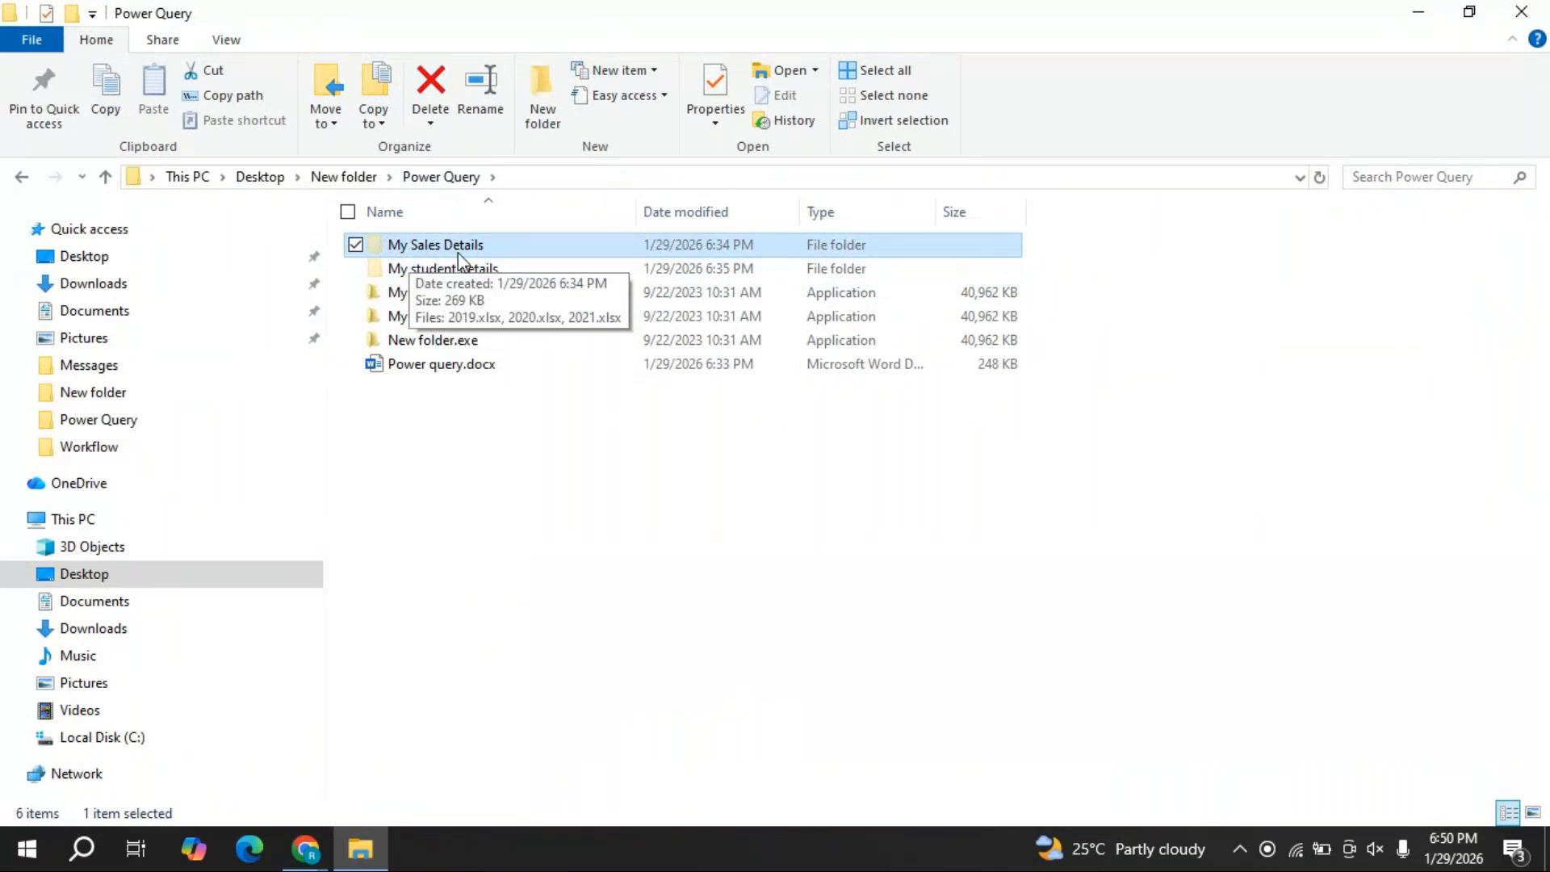
mouse_move(458, 274)
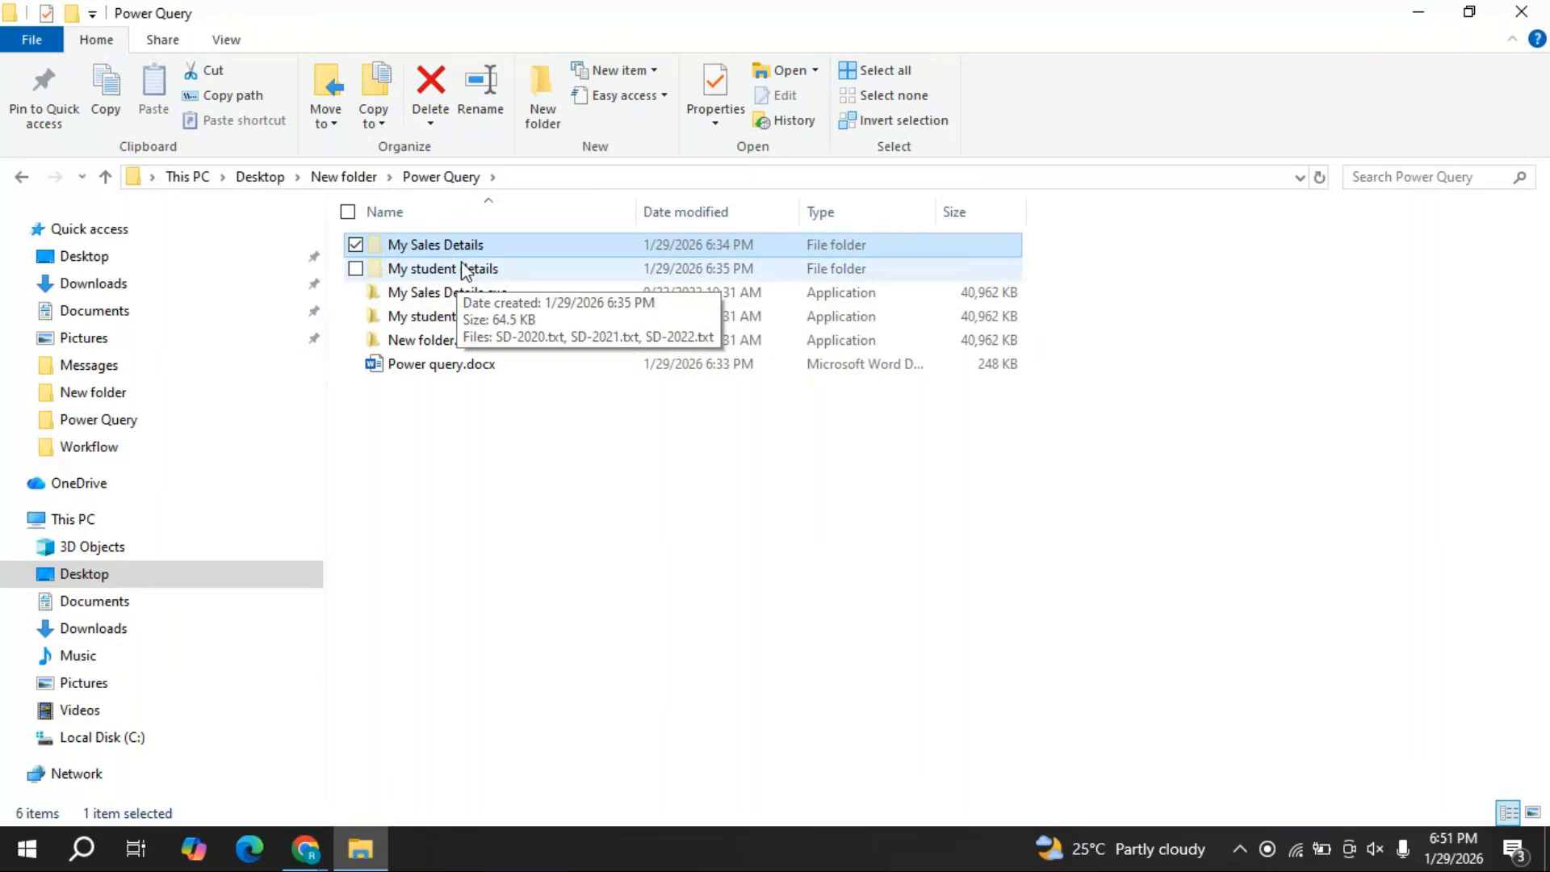
double_click(462, 245)
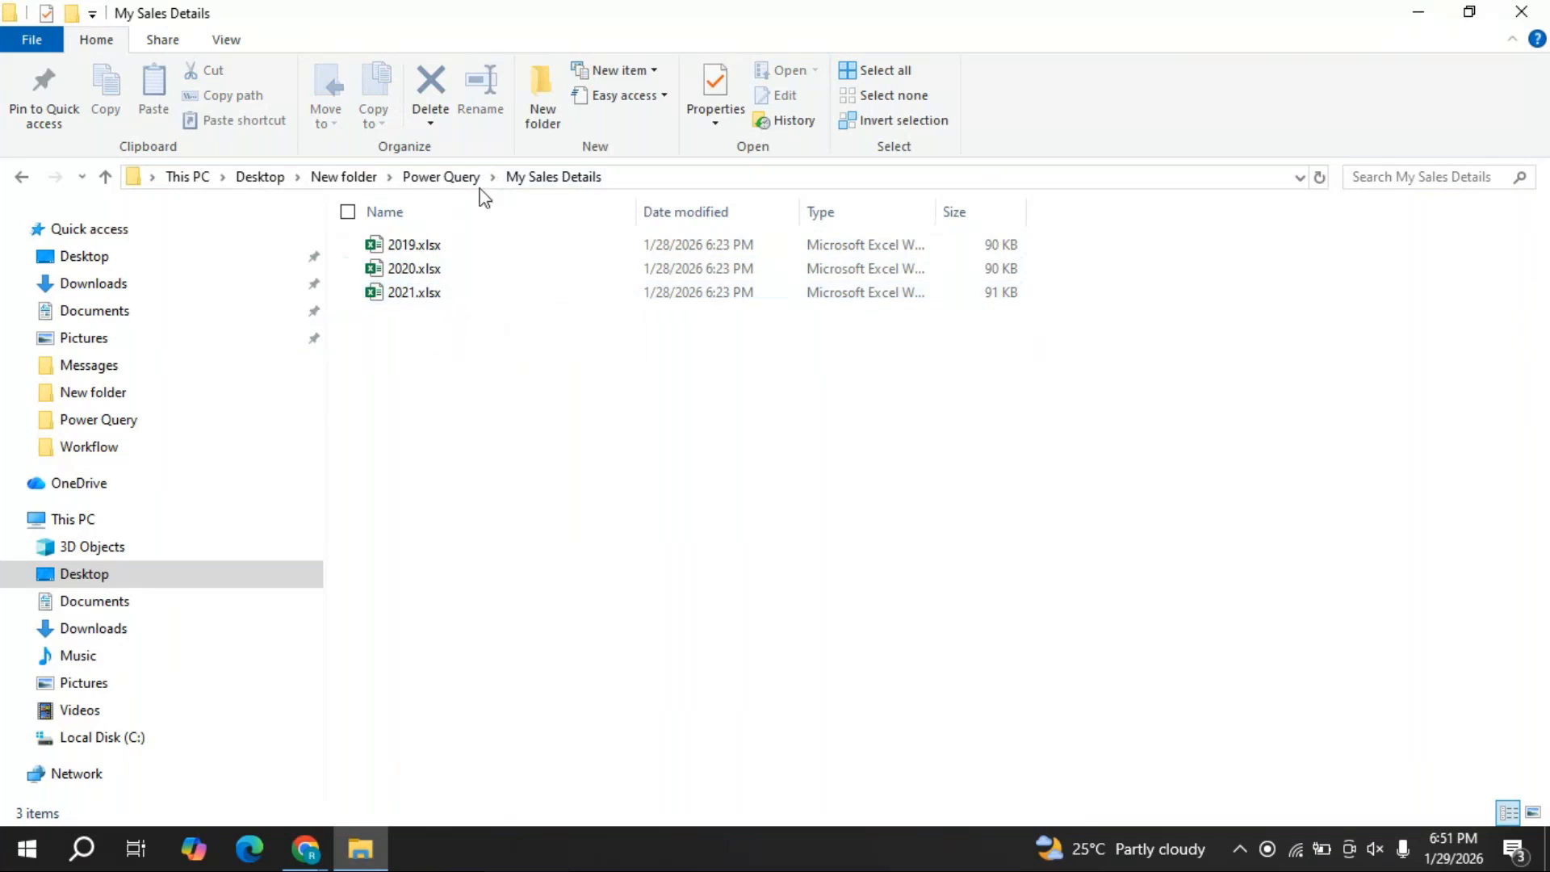
click(457, 183)
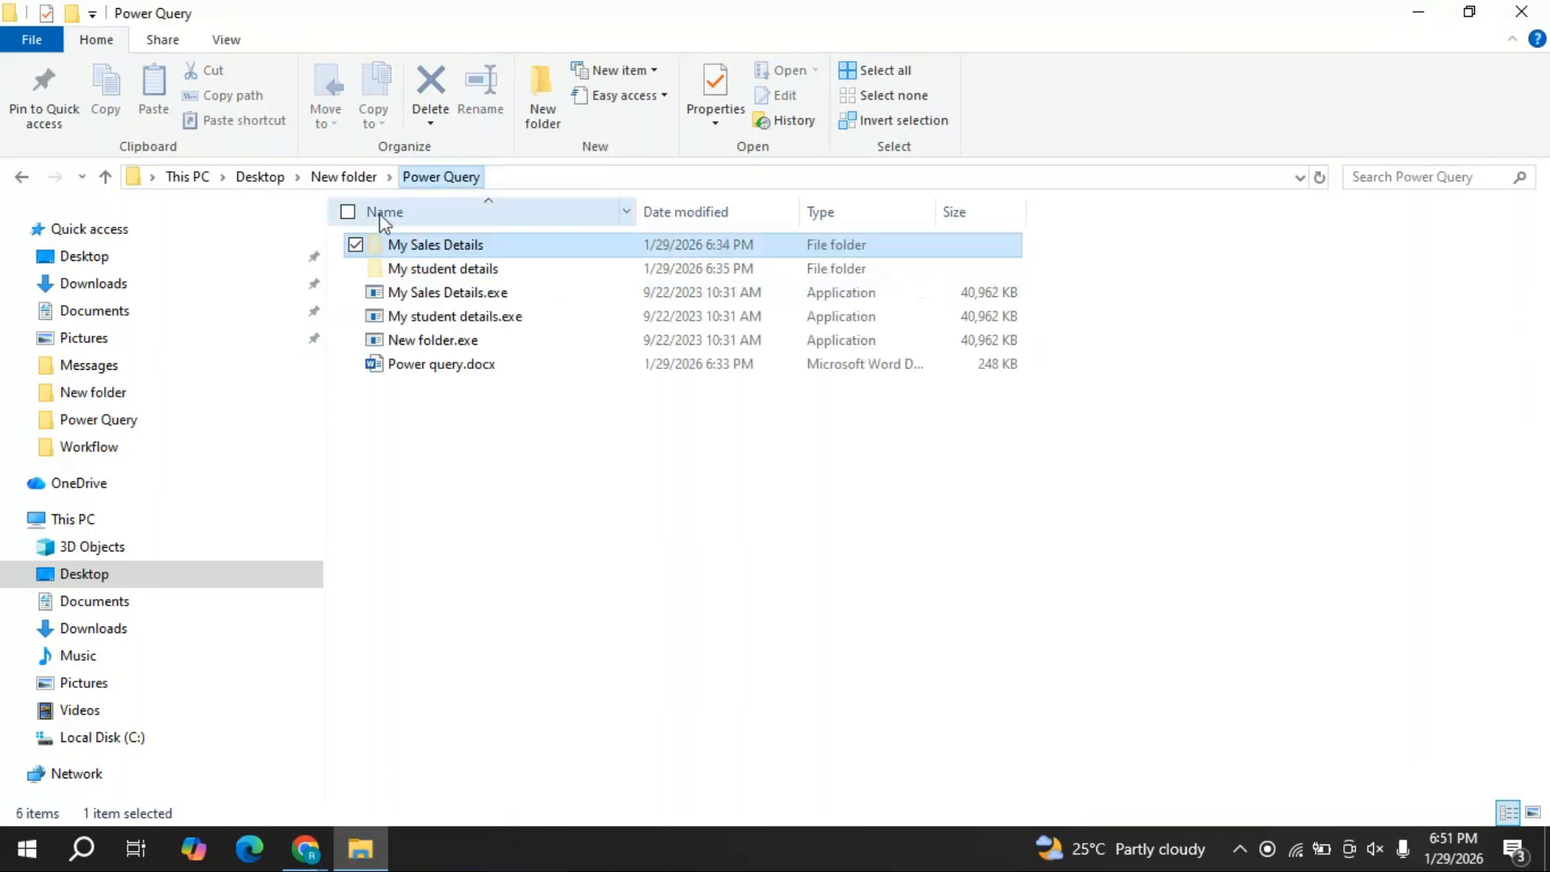
double_click(457, 283)
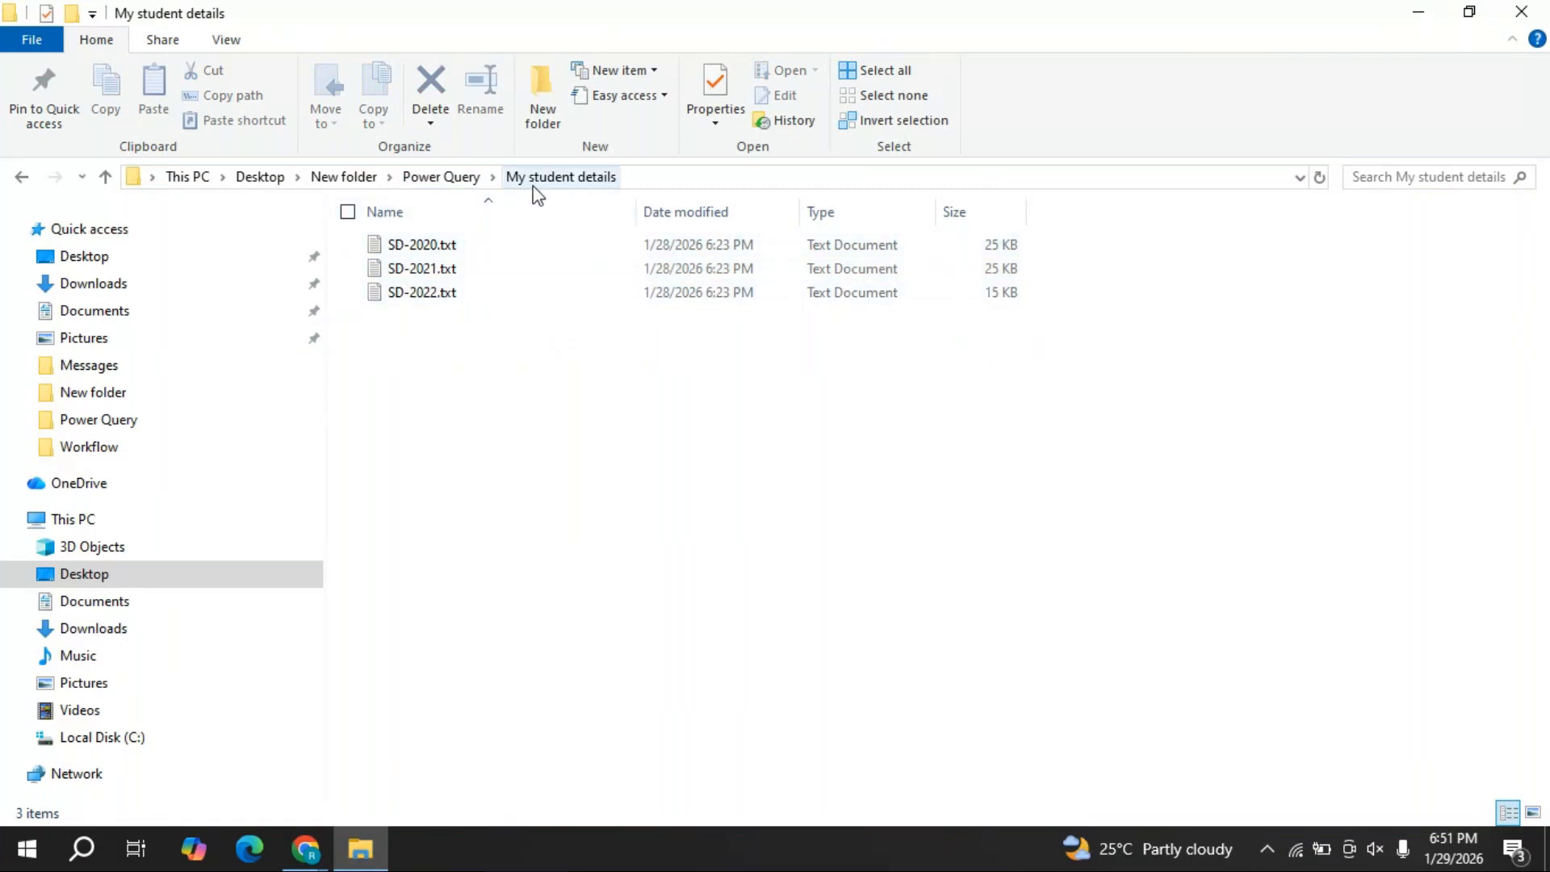
click(465, 186)
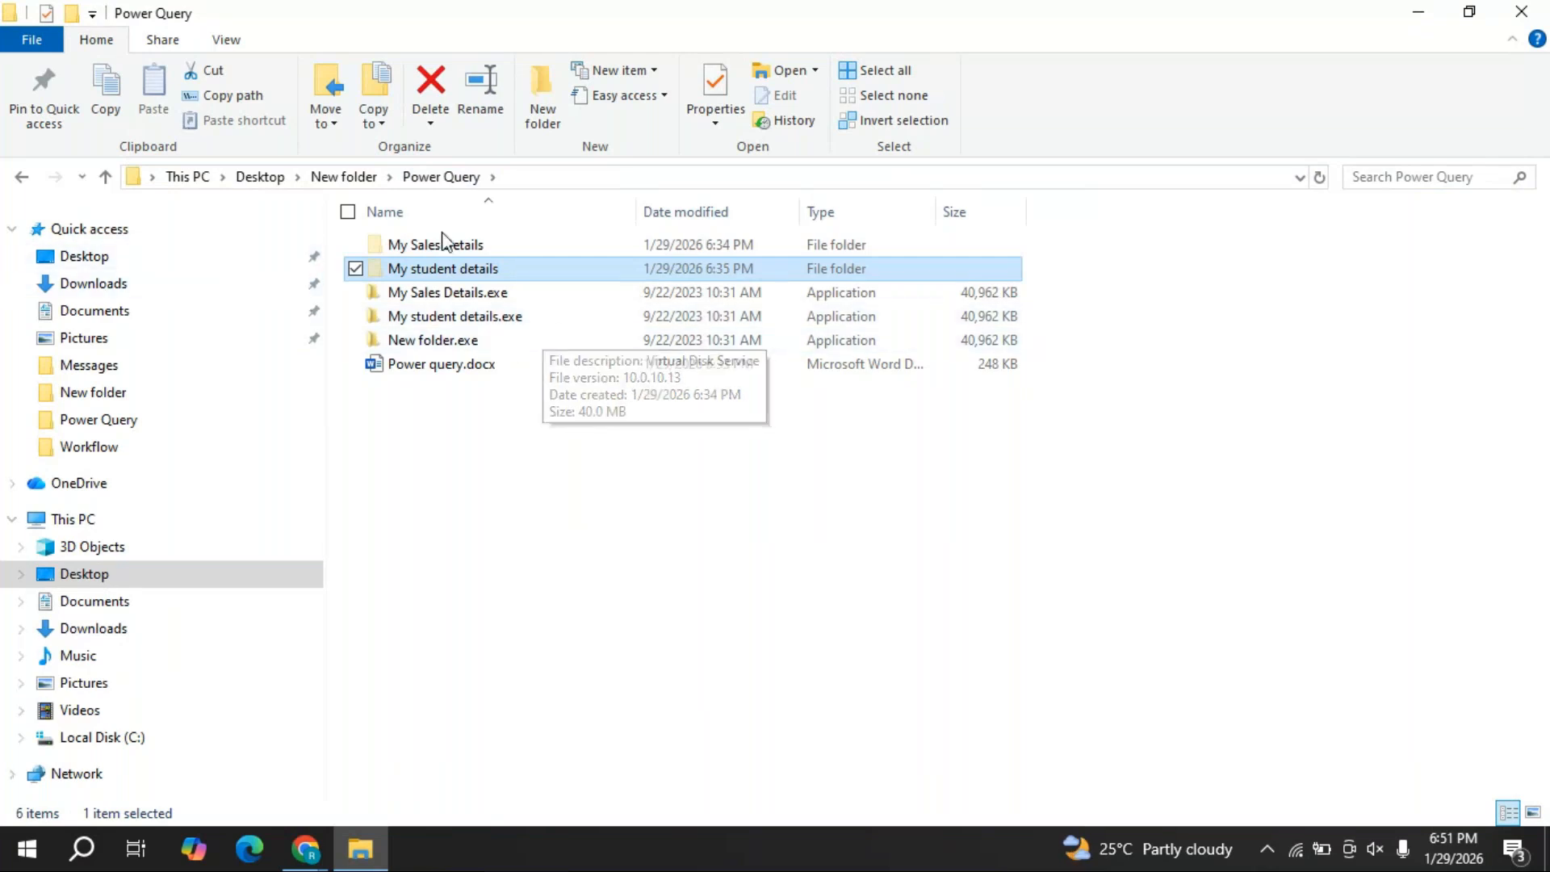
click(456, 252)
double_click(457, 252)
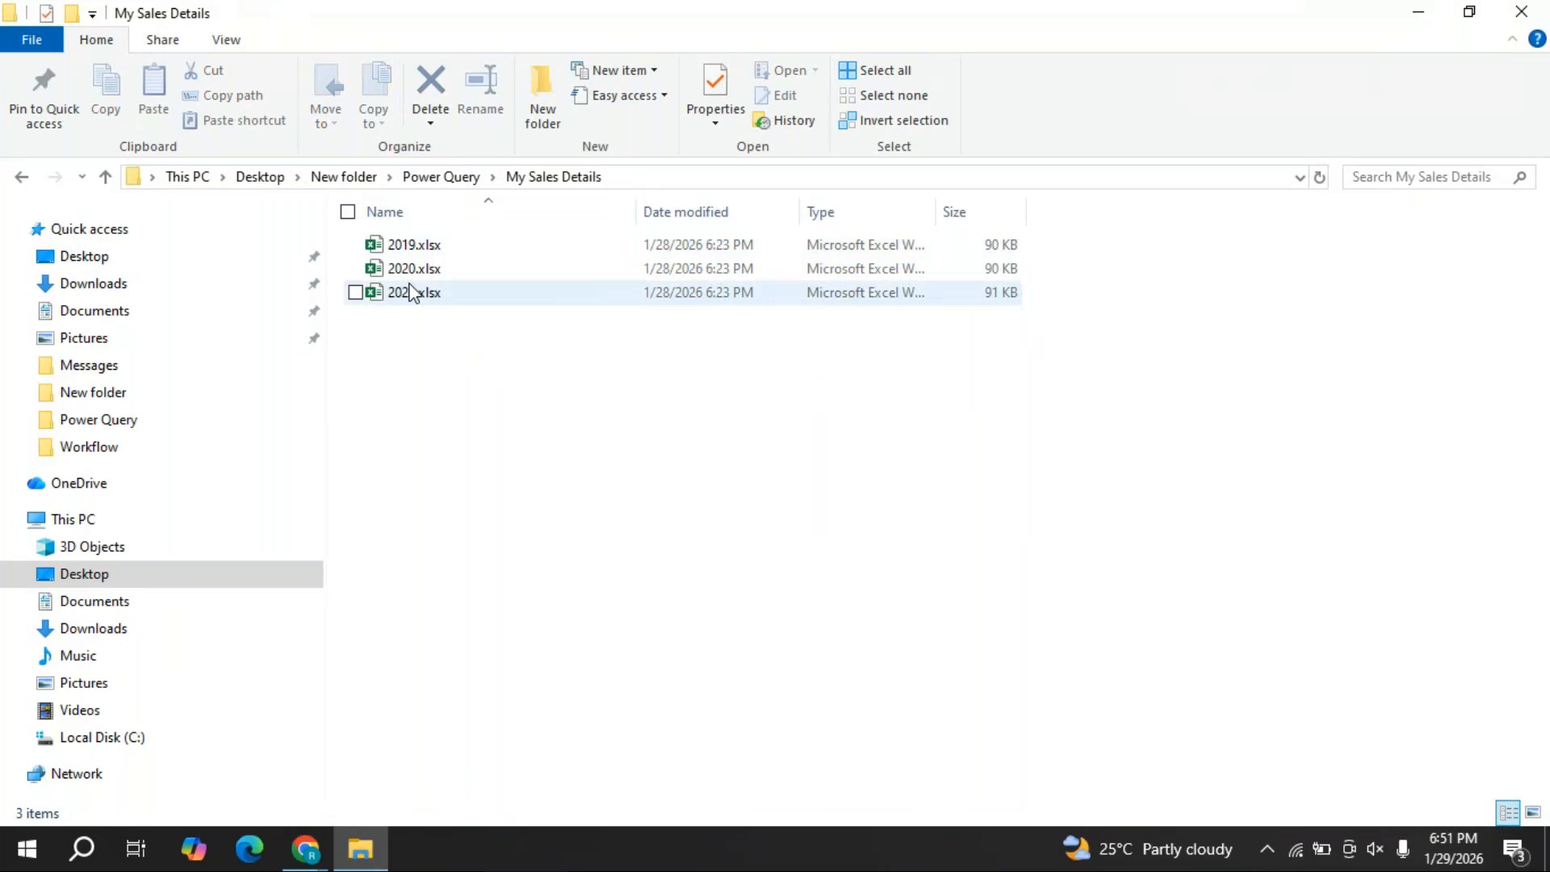
mouse_move(427, 246)
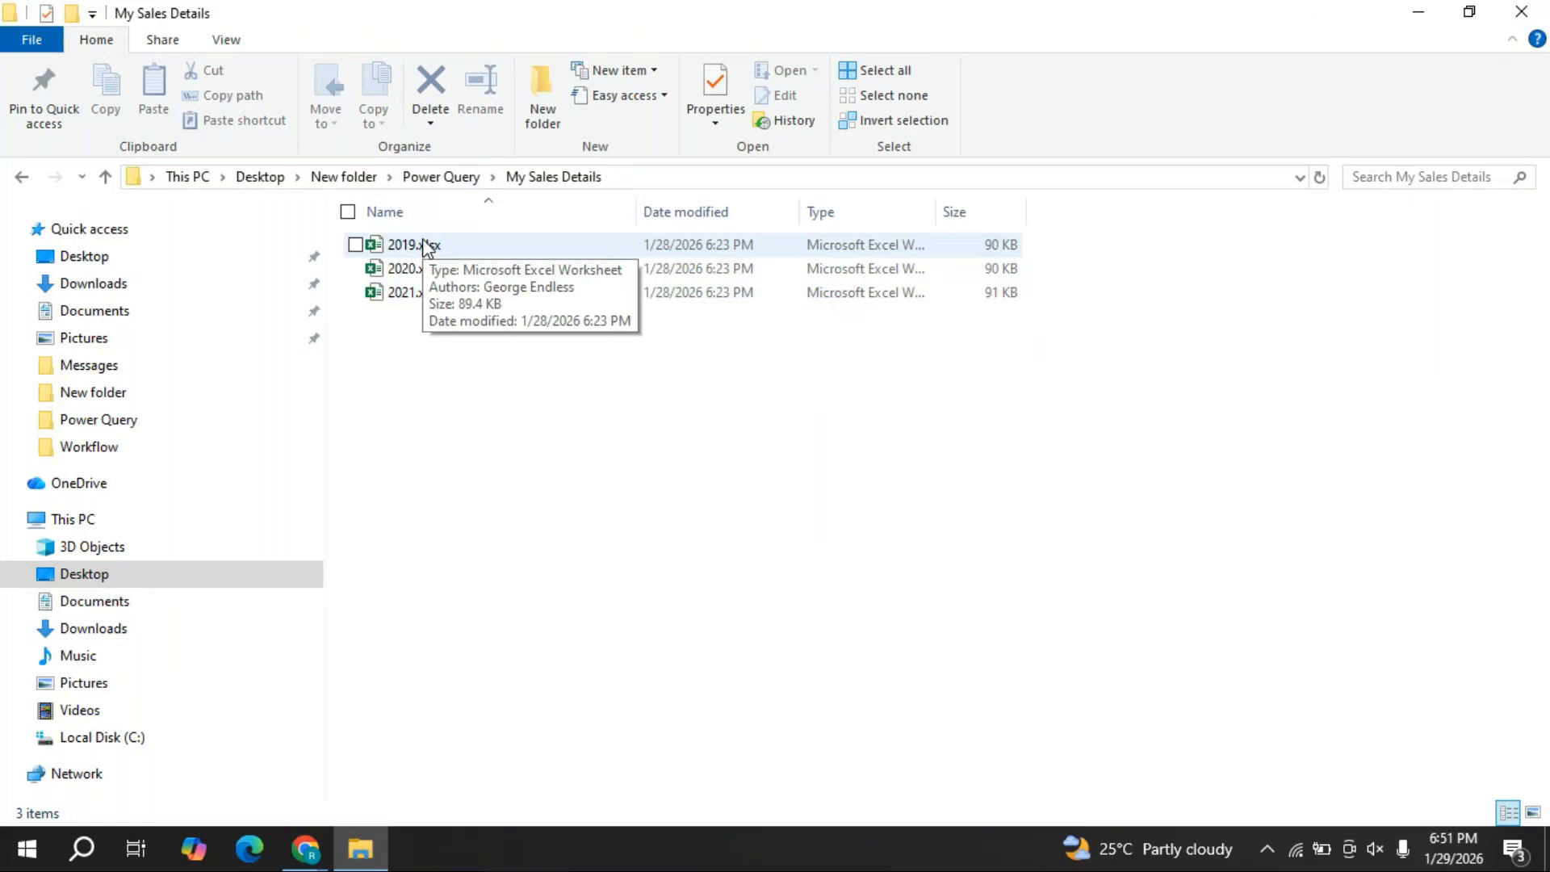
- Move 2019.xlsx, 2020.xlsx and 2021.xlsx from My Sales Details into the Power Query folder
click(429, 246)
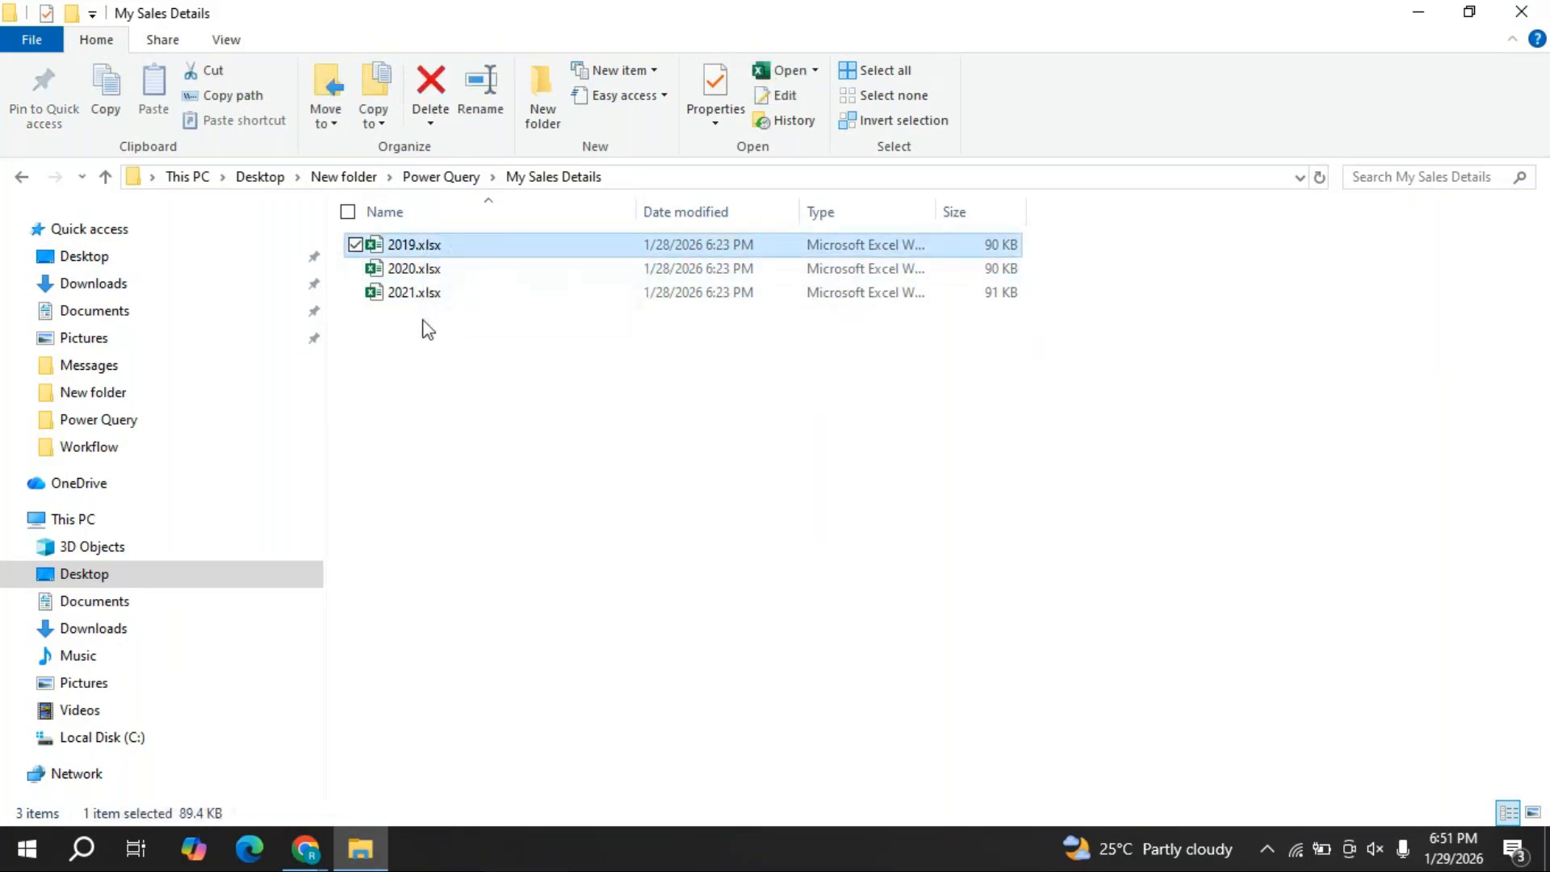
ctrl+click(433, 270)
ctrl+click(432, 293)
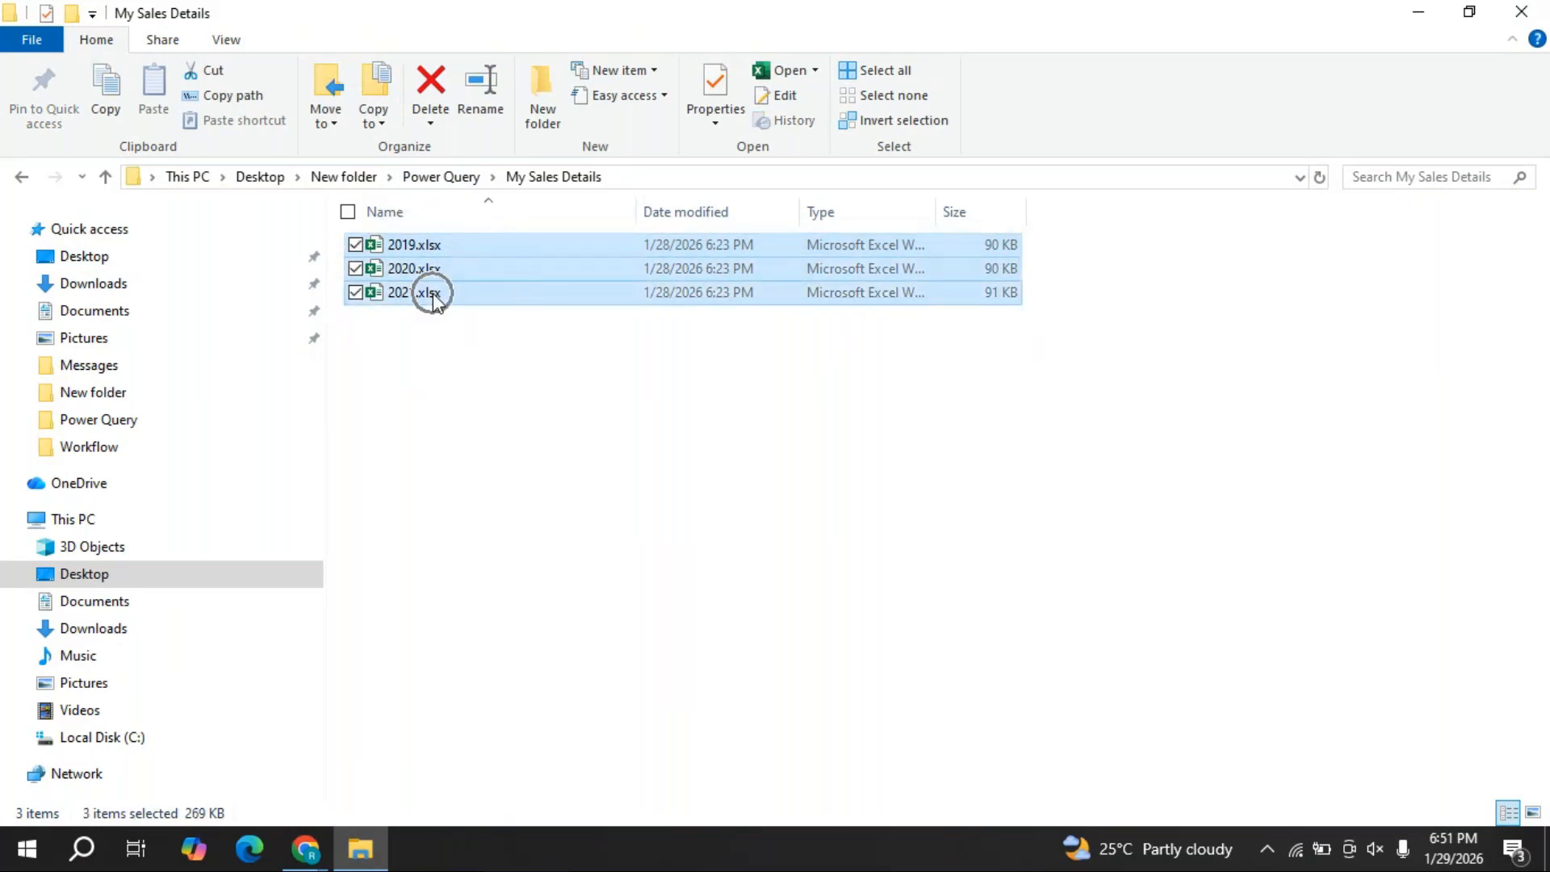
right_click(433, 293)
click(533, 634)
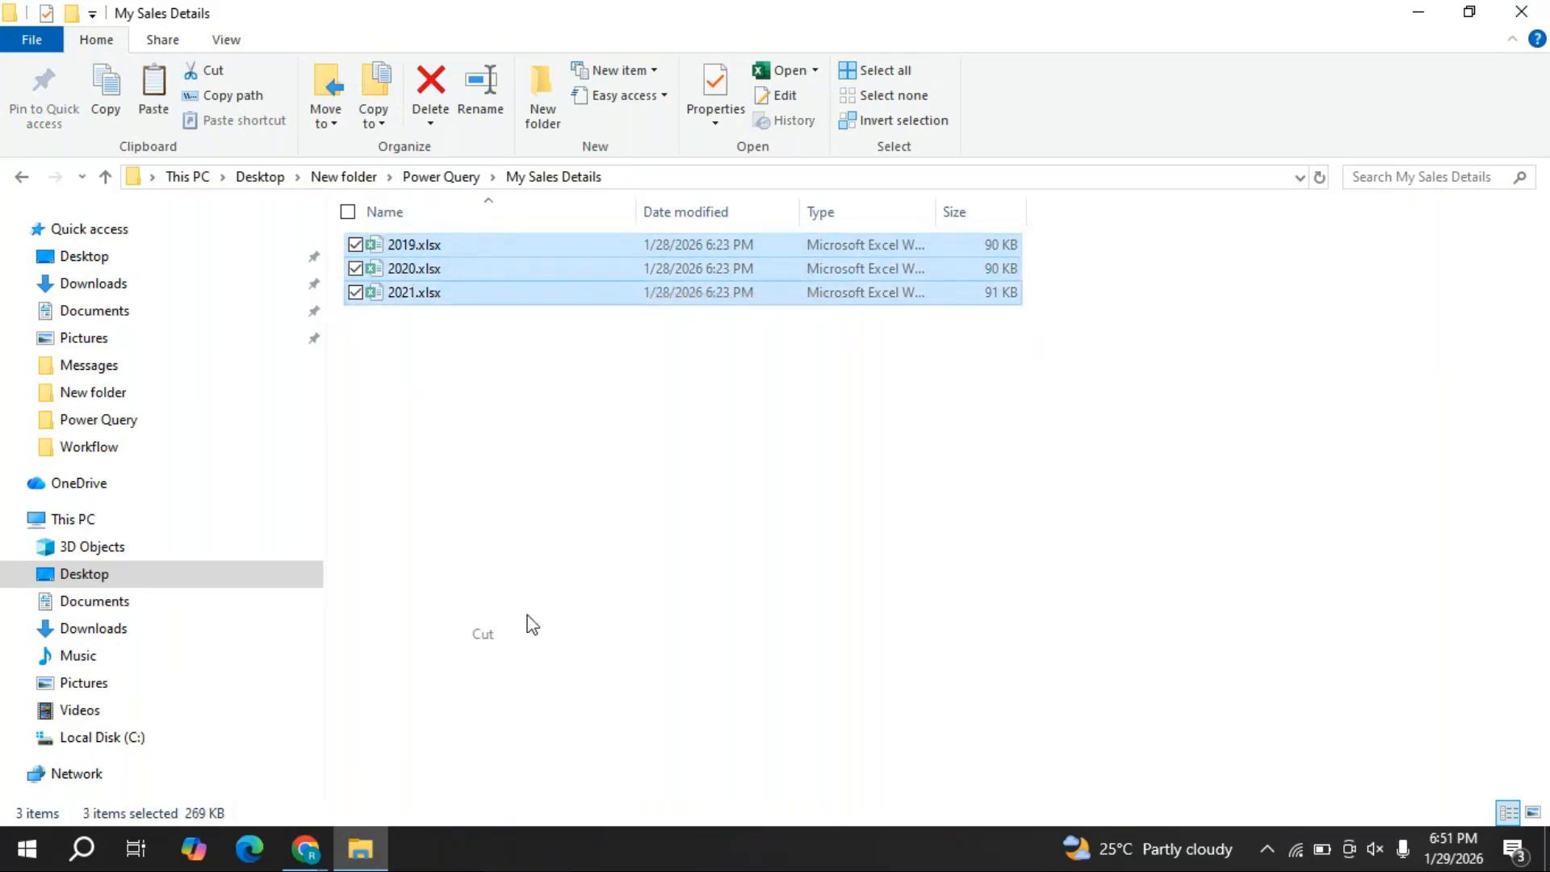
click(436, 181)
right_click(611, 532)
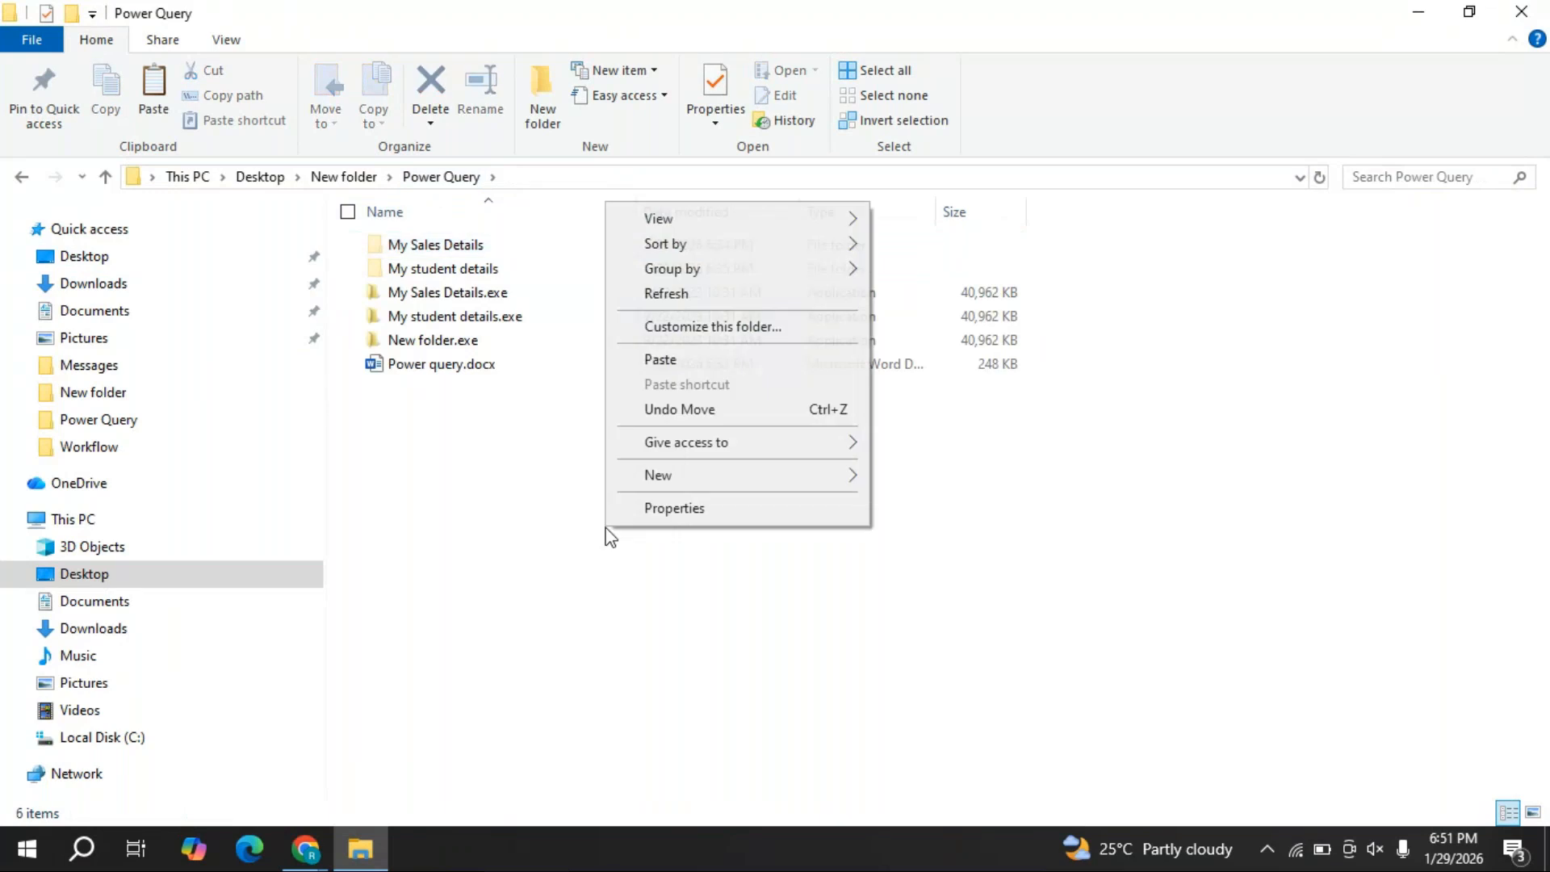
click(669, 360)
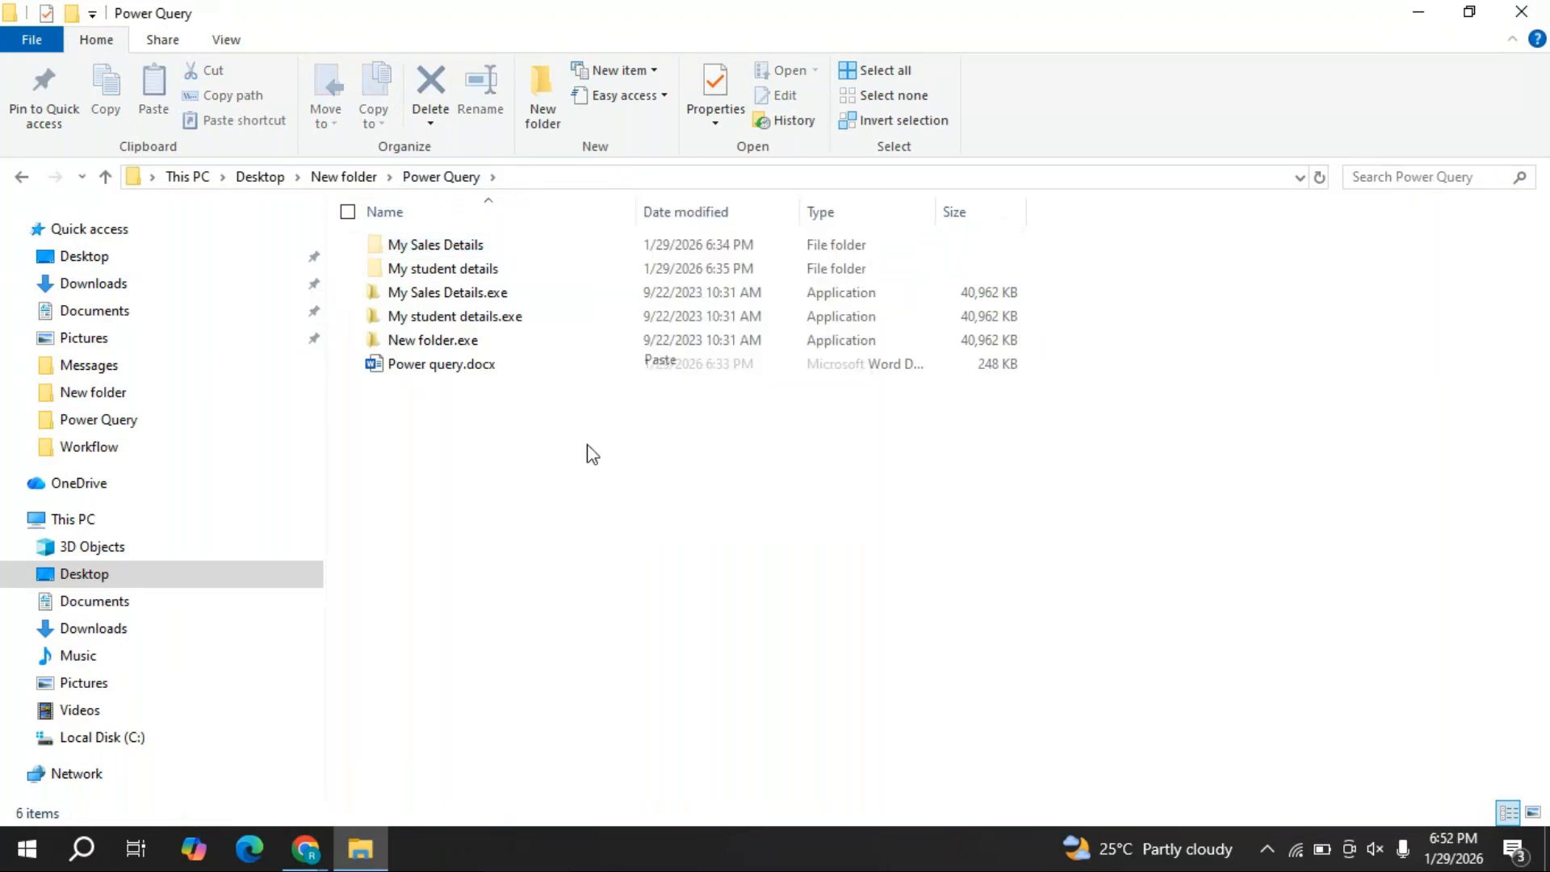
- Cut the three SD text files from My student details, back in Power Query
double_click(472, 269)
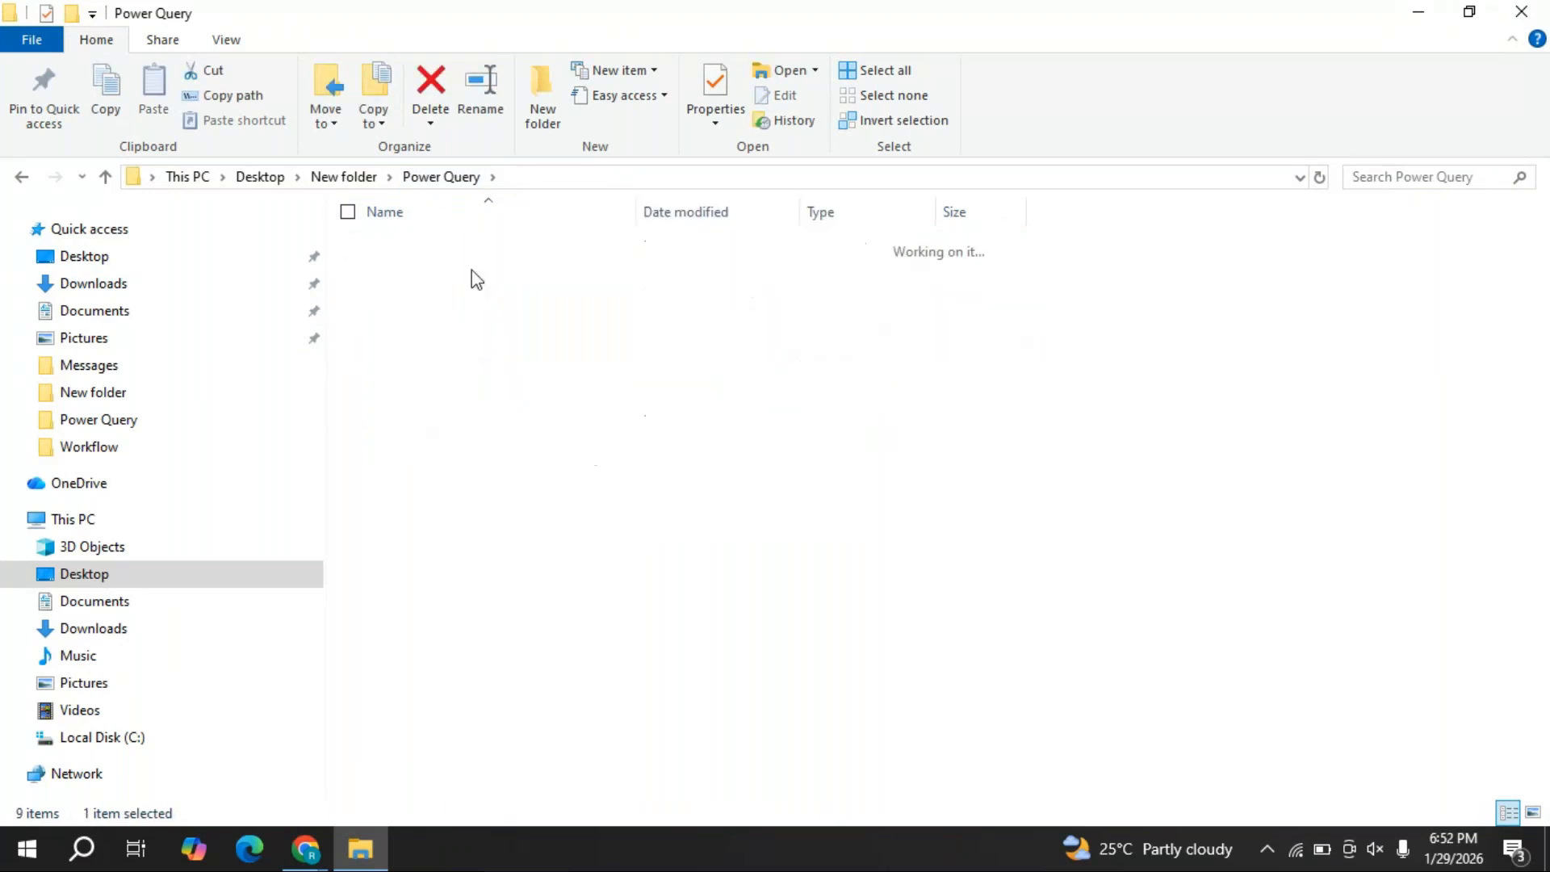
drag(487, 254, 469, 280)
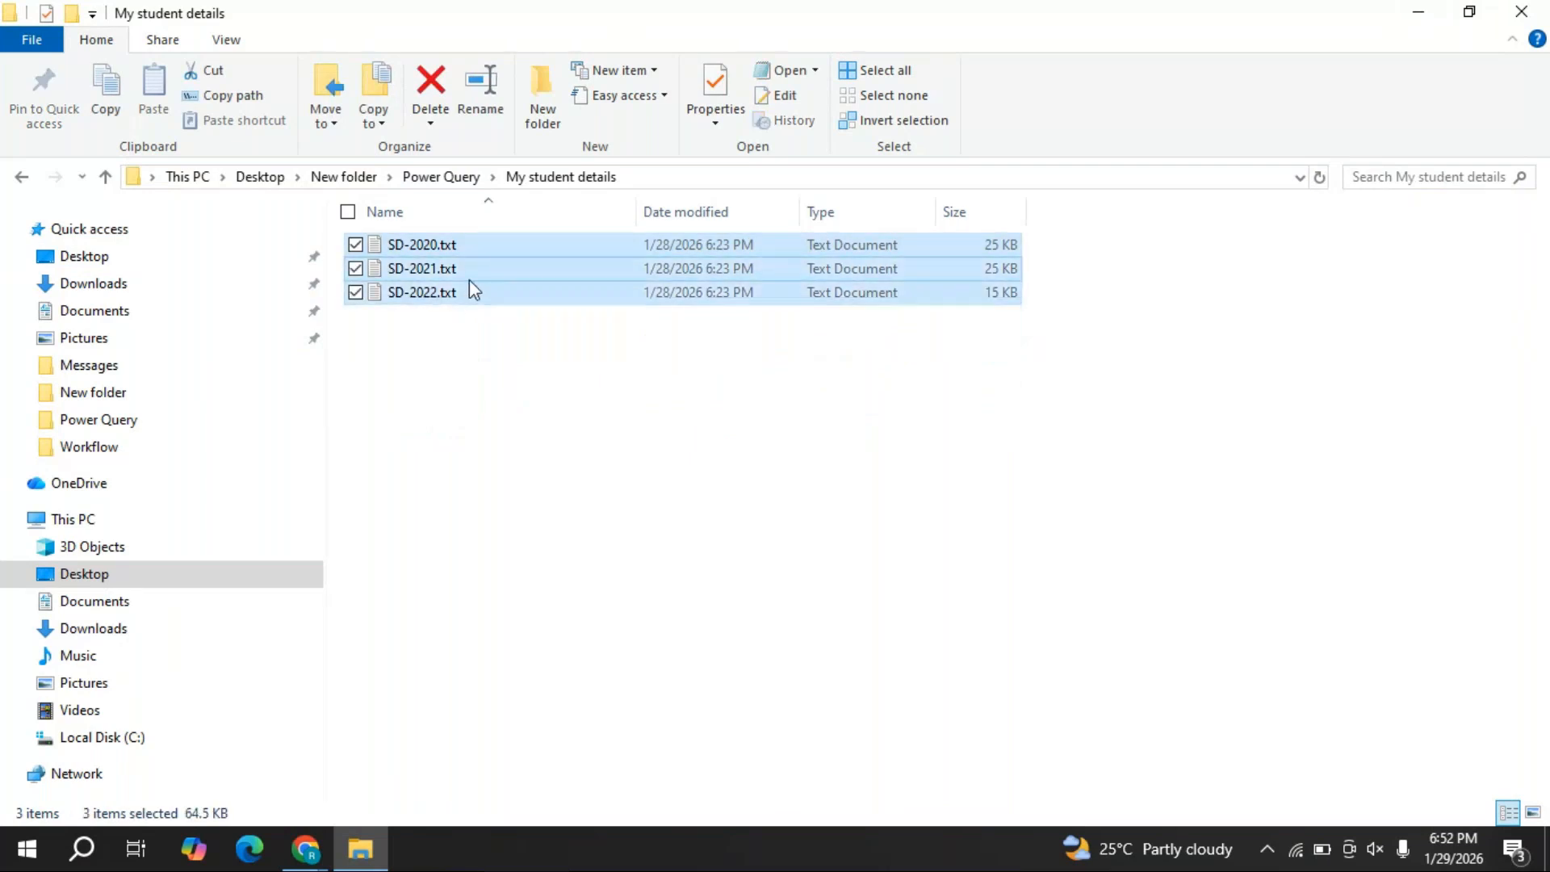
right_click(470, 281)
click(517, 619)
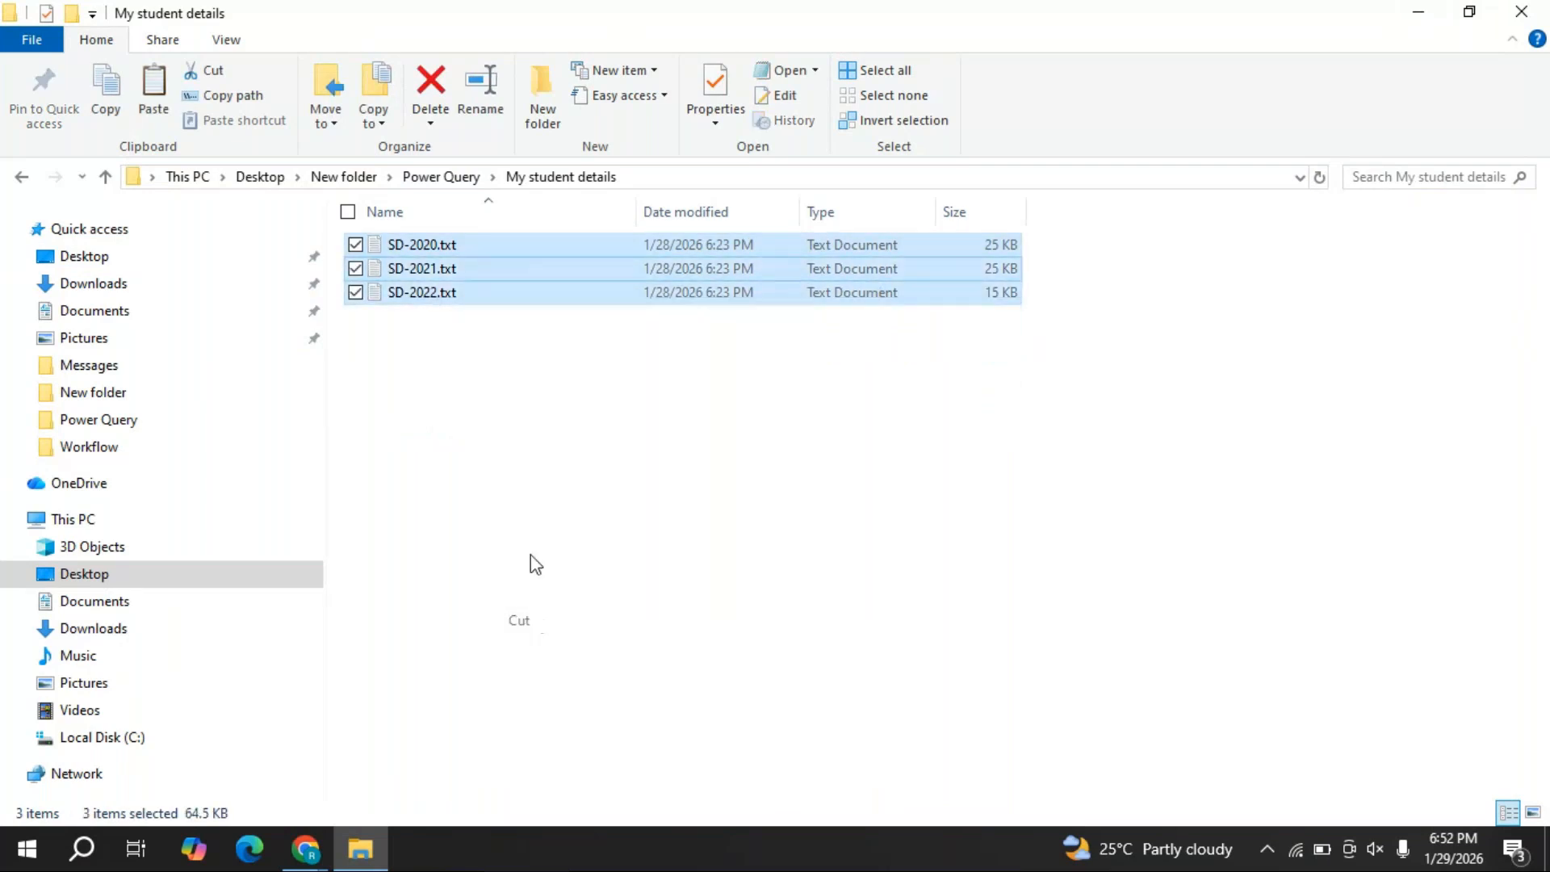
click(452, 178)
- Paste the SD text files into Power Query and delete both subfolders
right_click(610, 566)
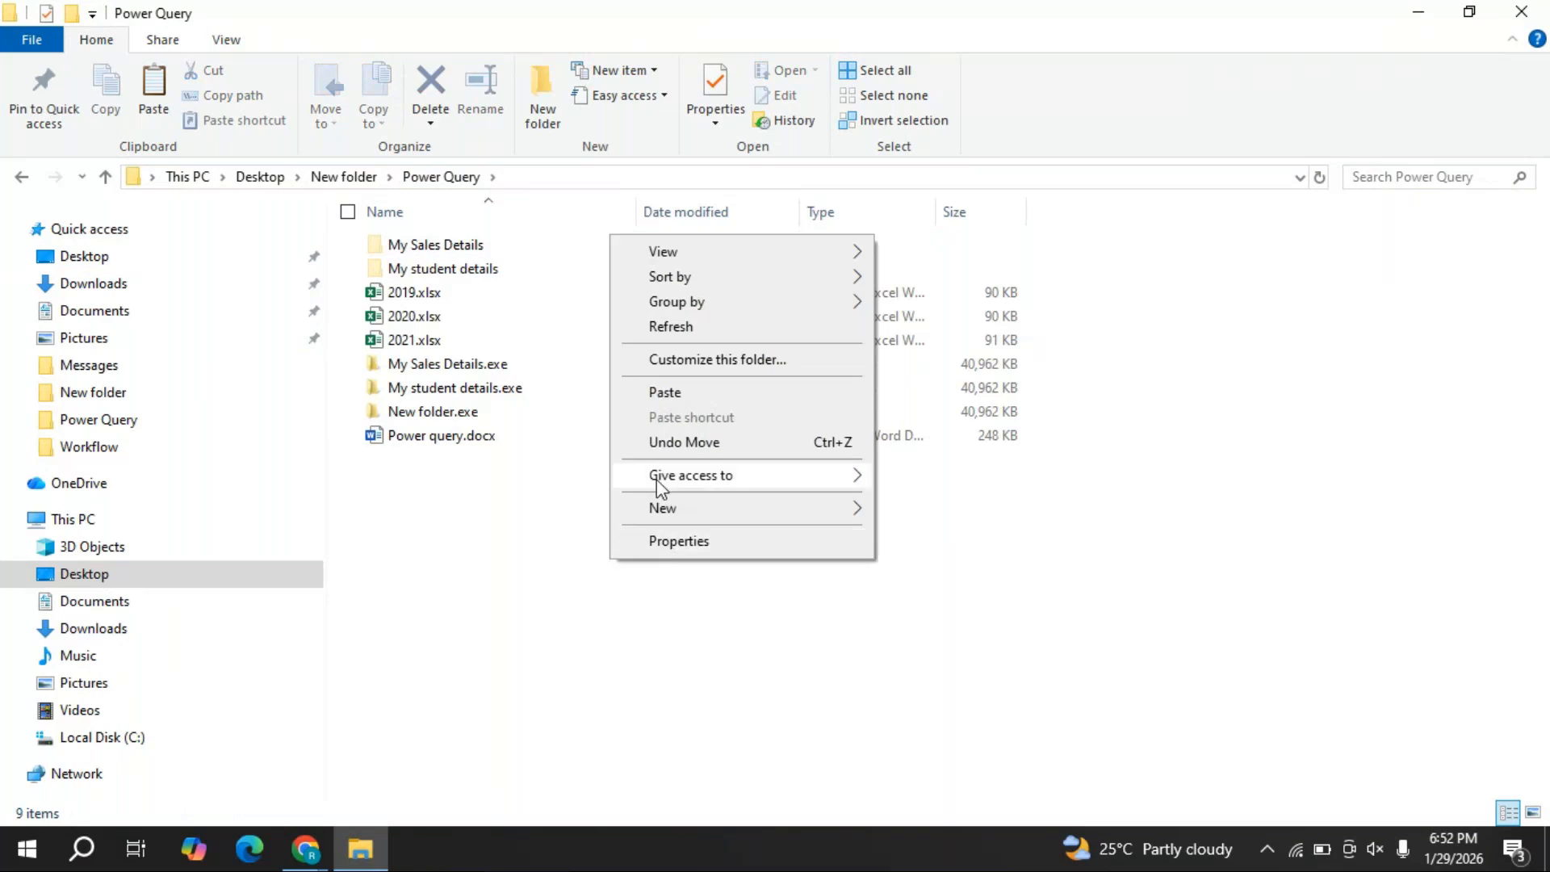
click(666, 392)
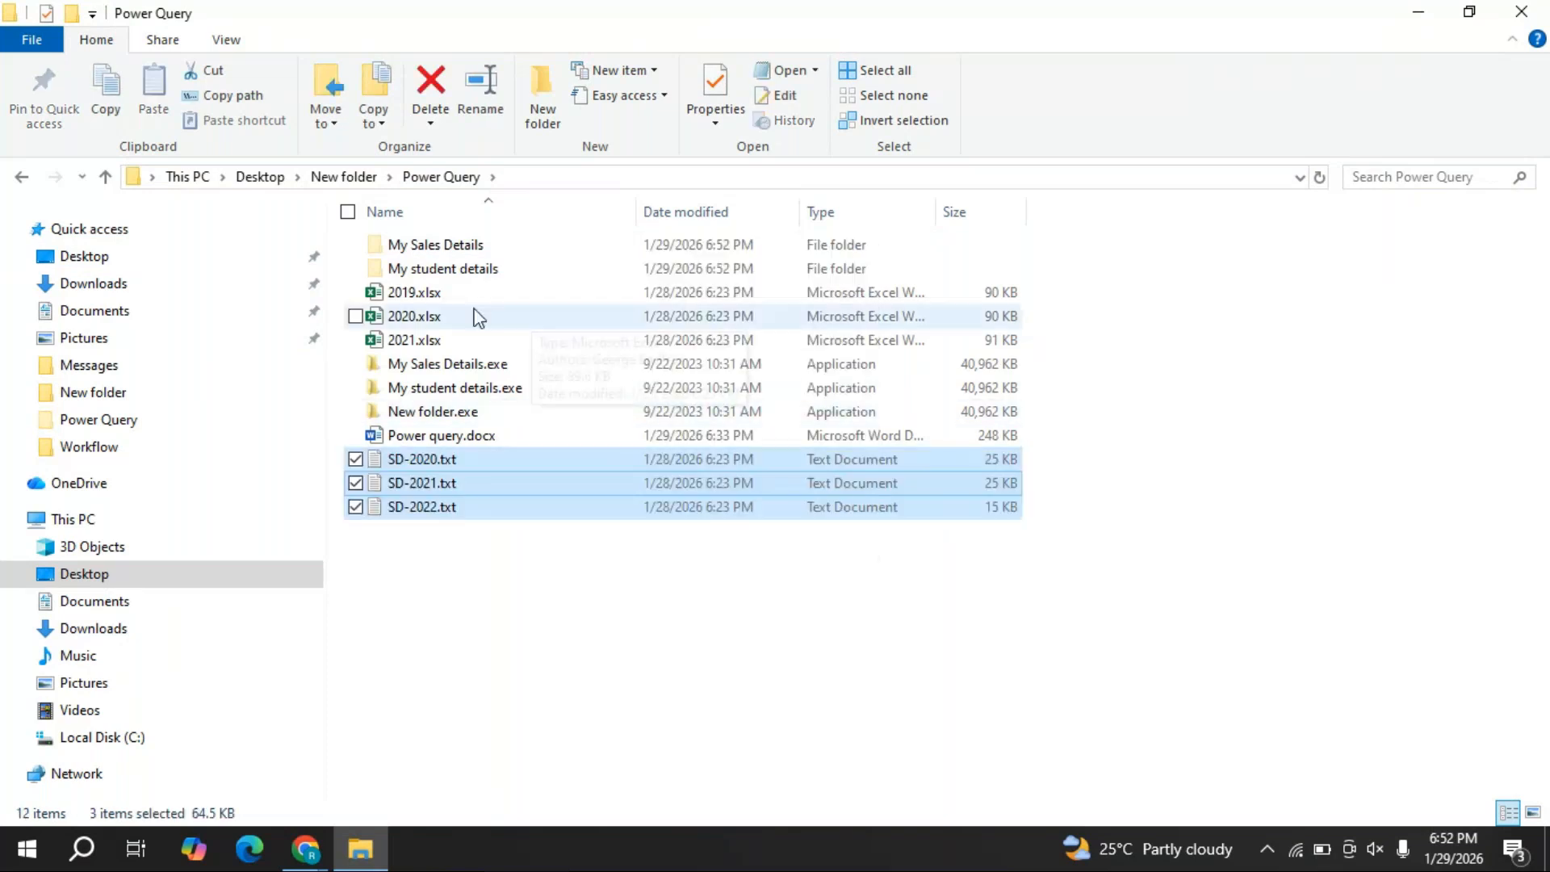
click(436, 245)
ctrl+click(456, 270)
right_click(455, 269)
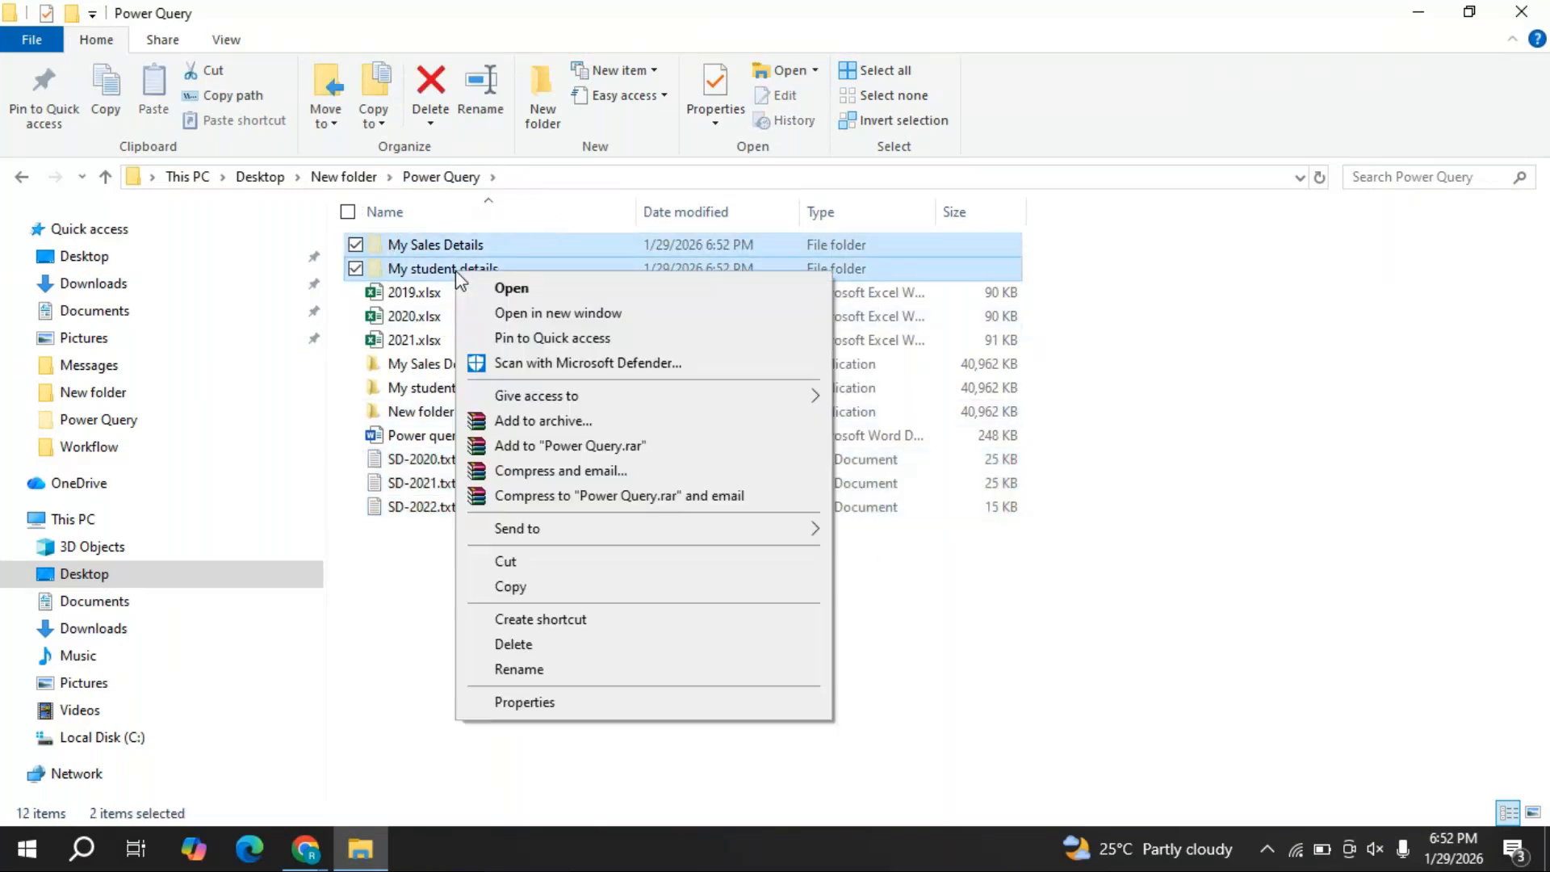
click(529, 644)
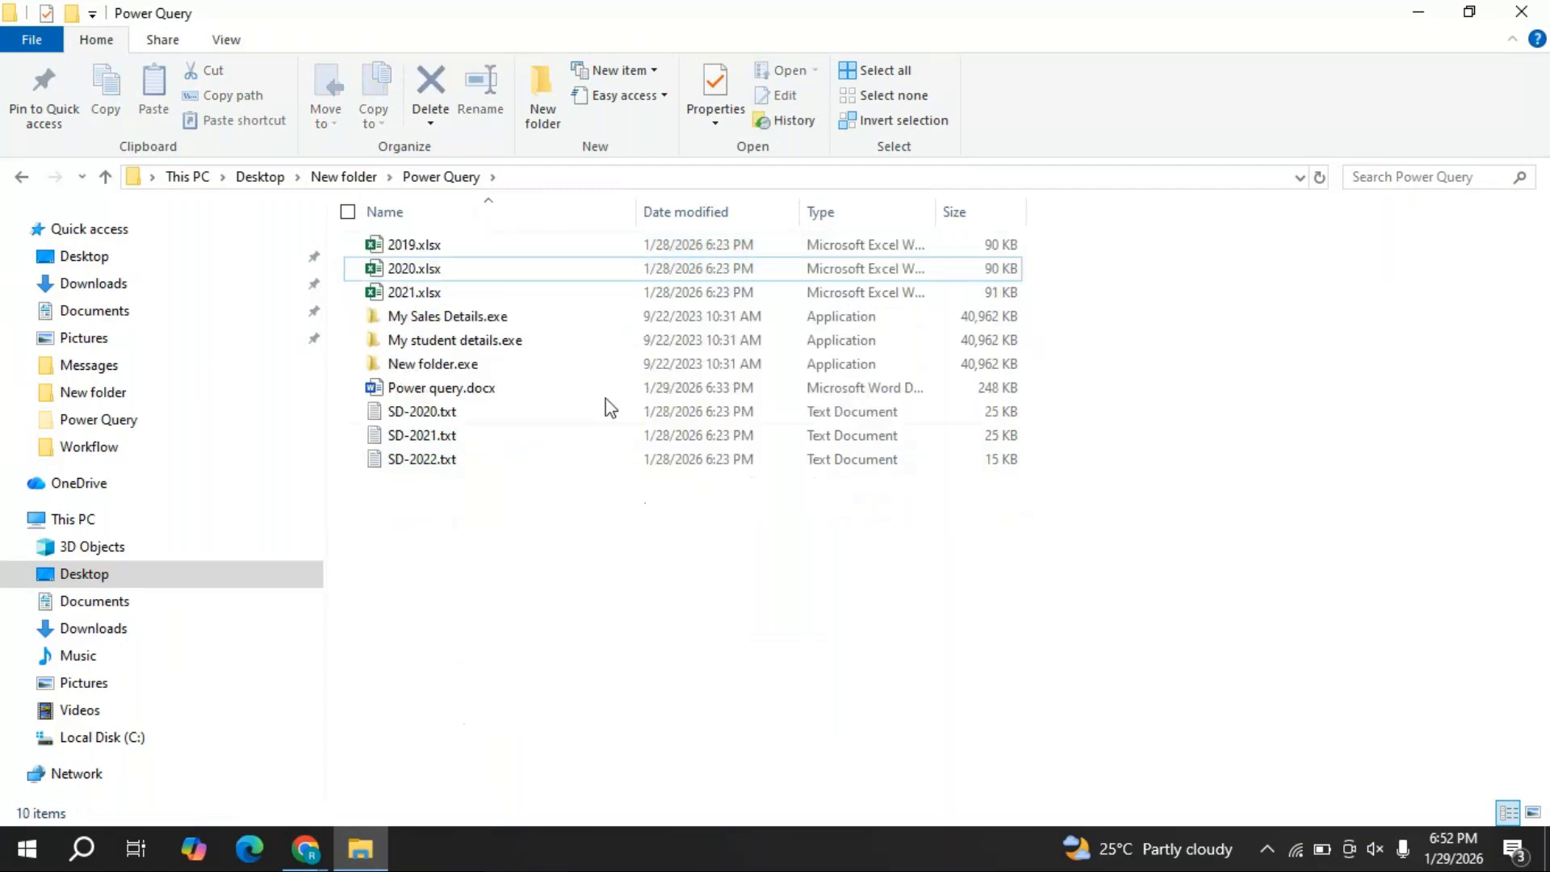
- Delete My Sales Details.exe, My student details.exe and New folder.exe
click(447, 316)
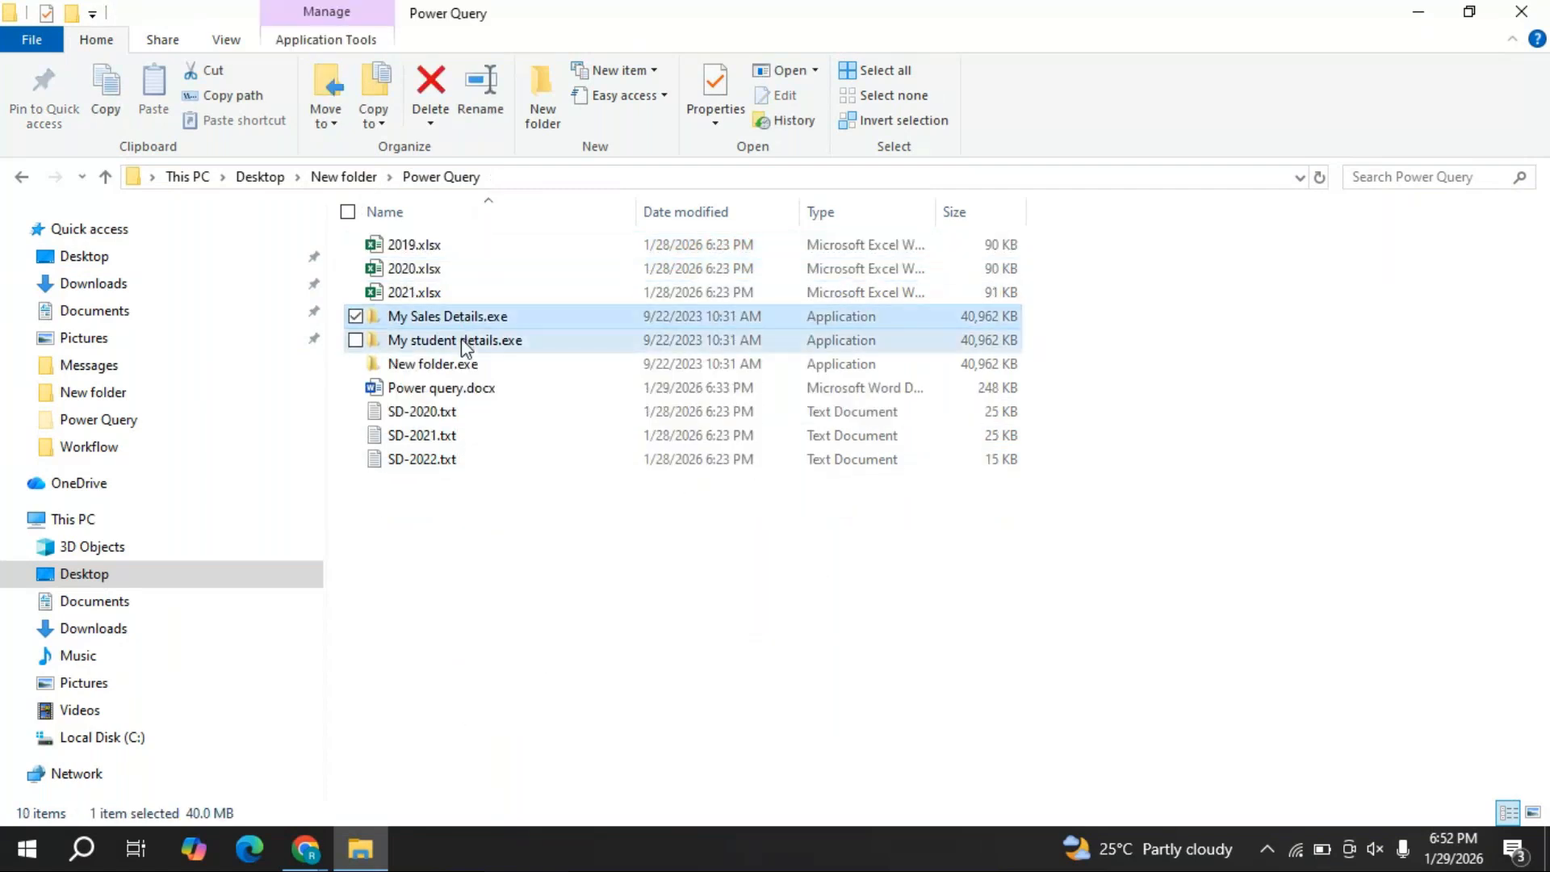
ctrl+click(452, 340)
ctrl+click(470, 366)
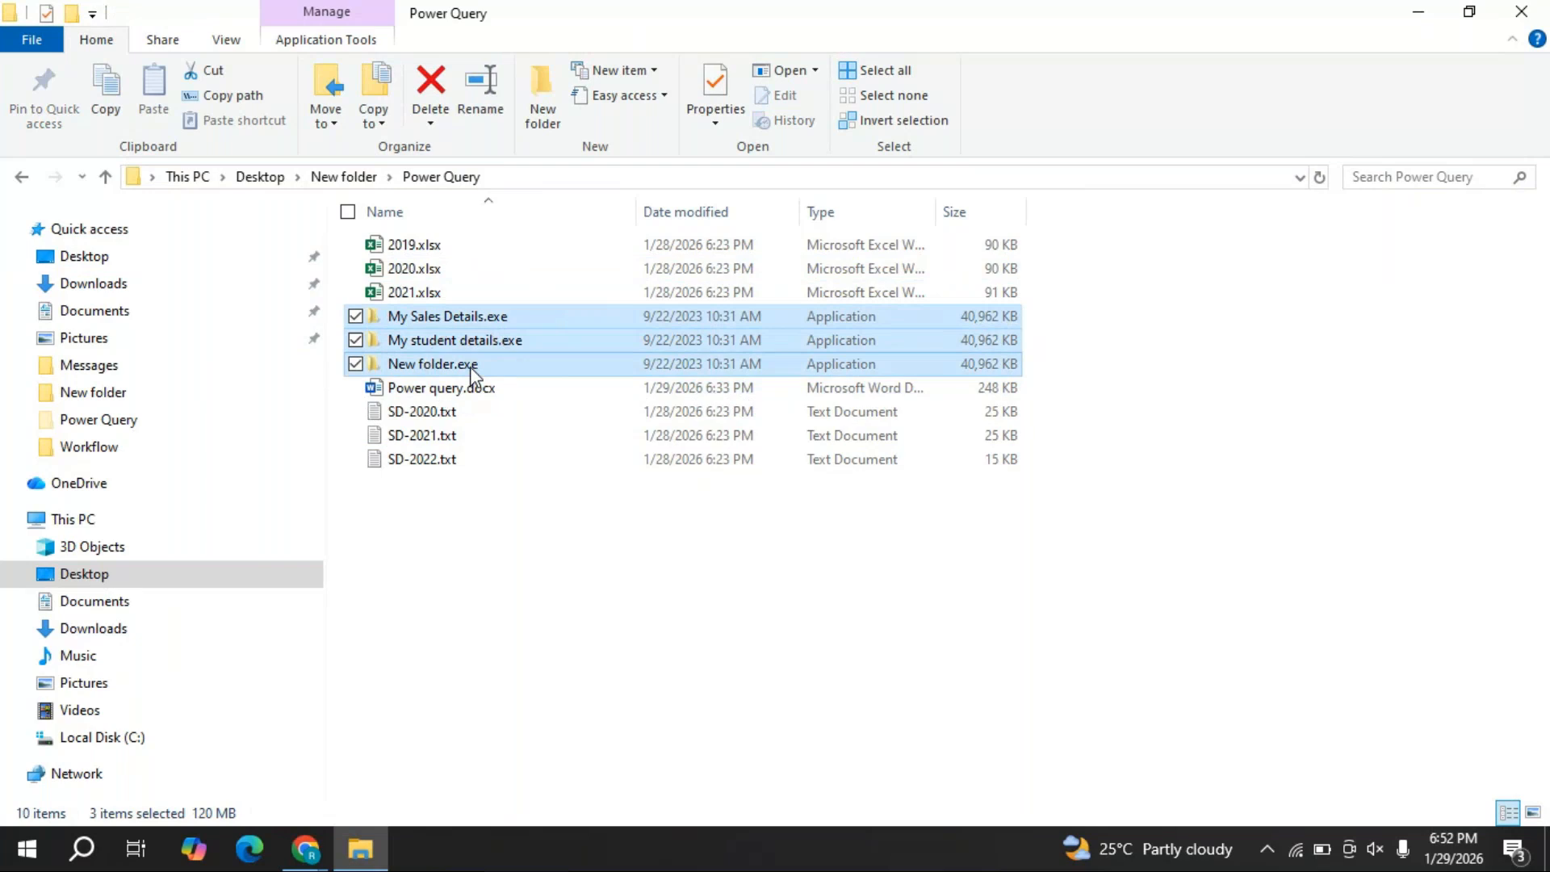
right_click(470, 366)
click(537, 740)
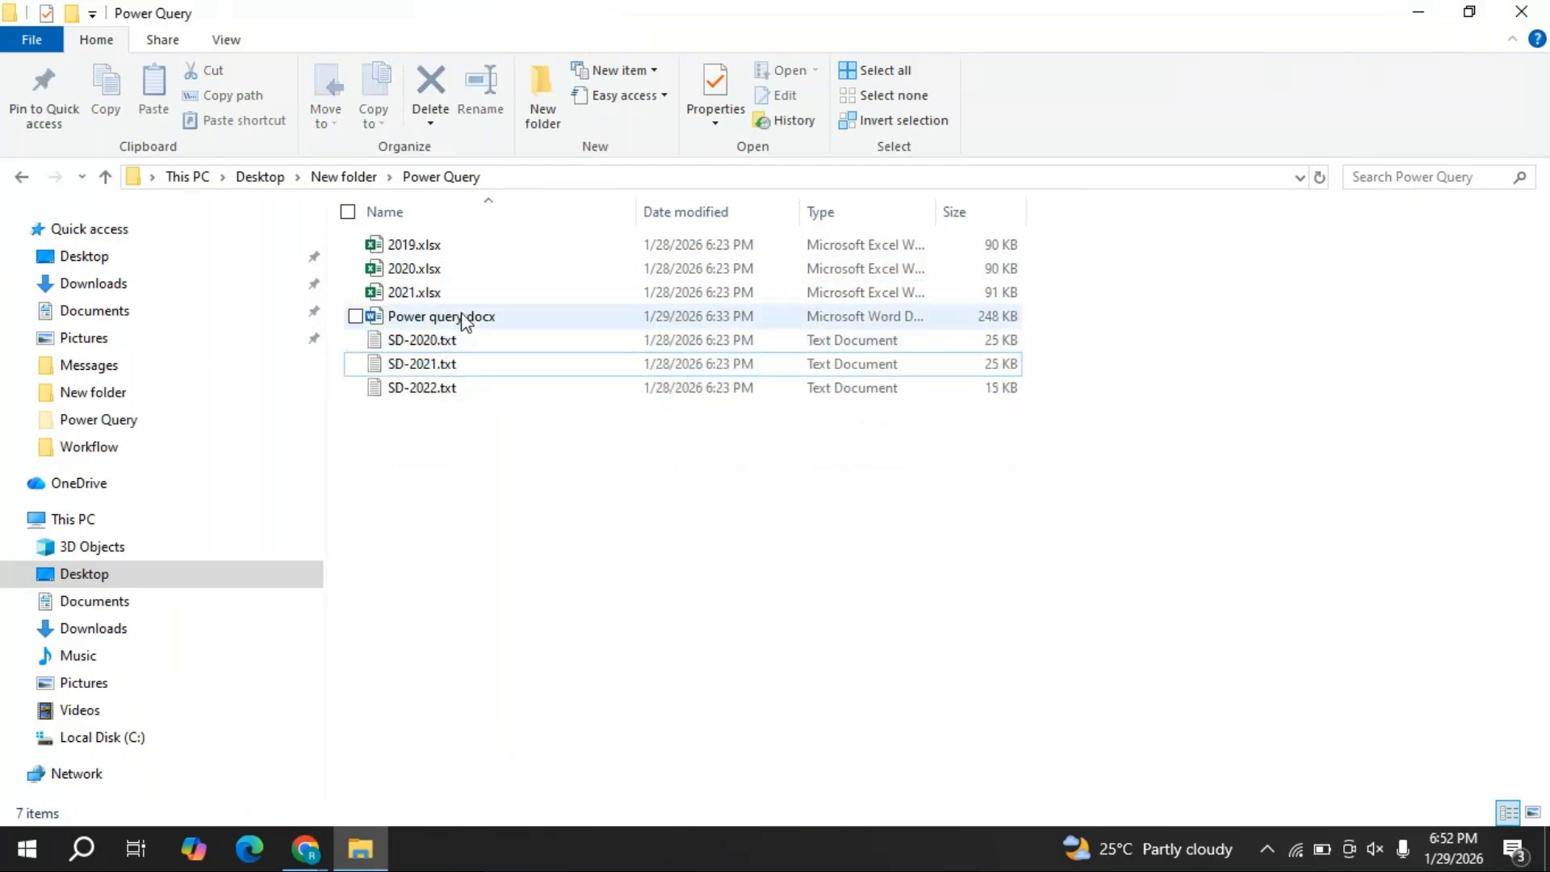
- Move Power query.docx to the Desktop and reopen the Power Query folder
right_click(463, 325)
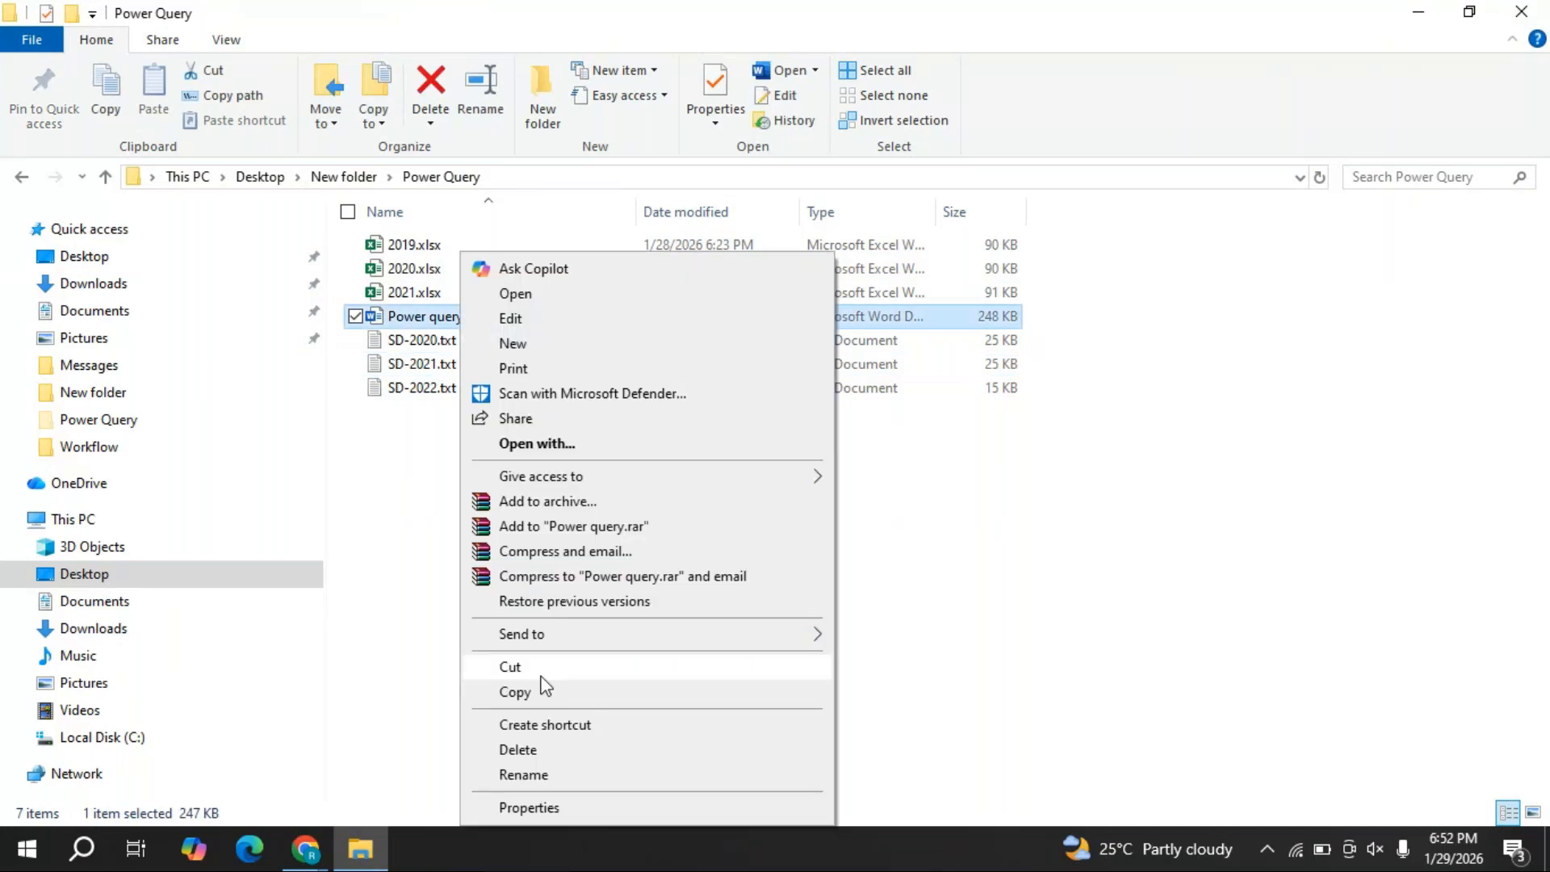
click(512, 669)
click(93, 260)
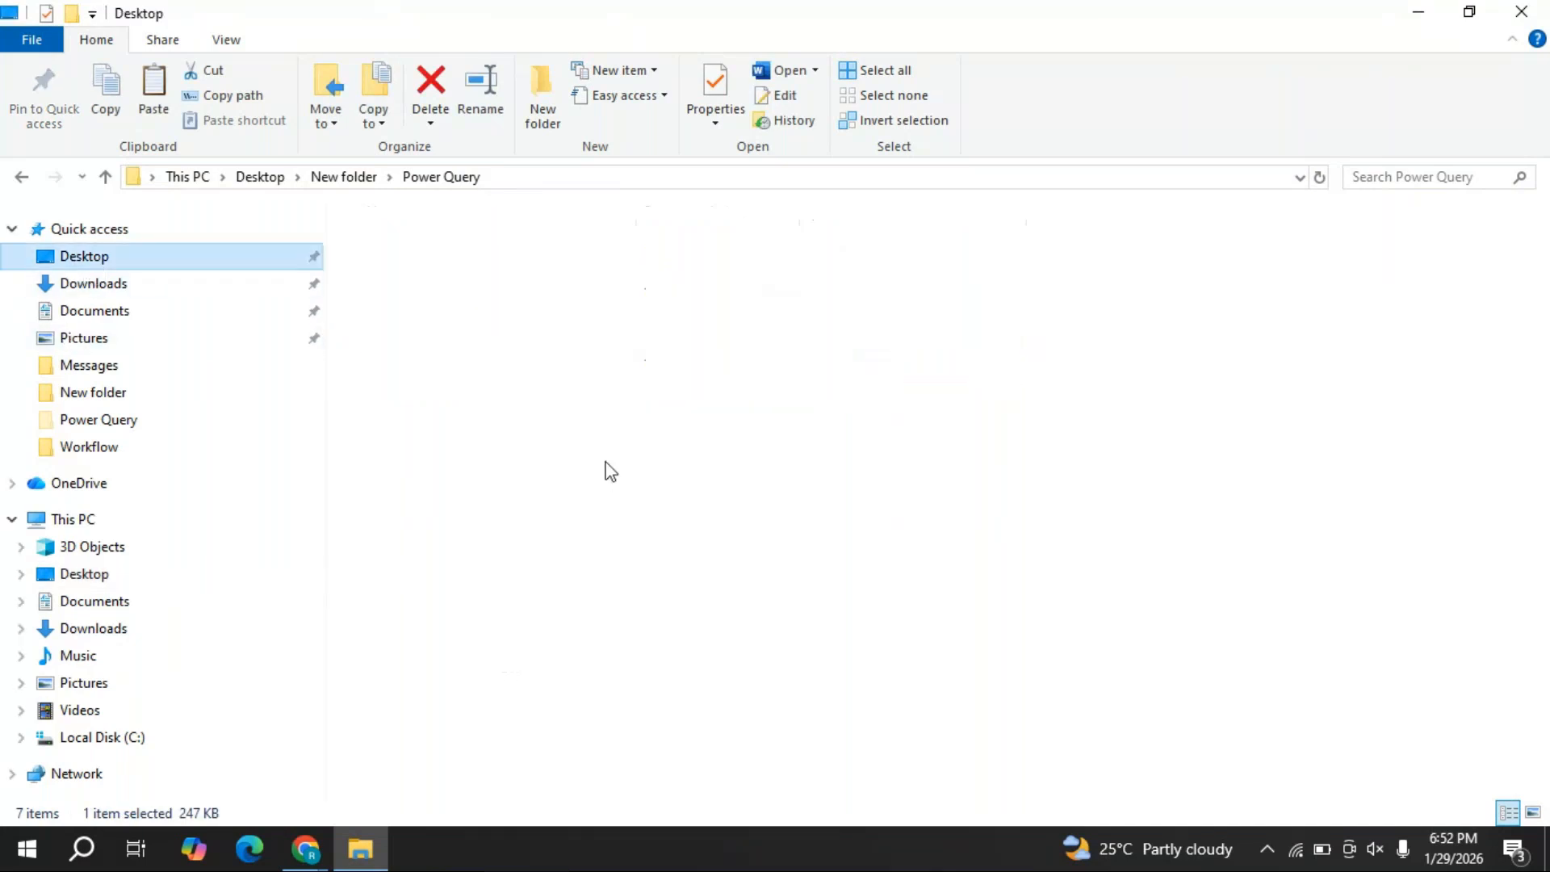
right_click(1247, 494)
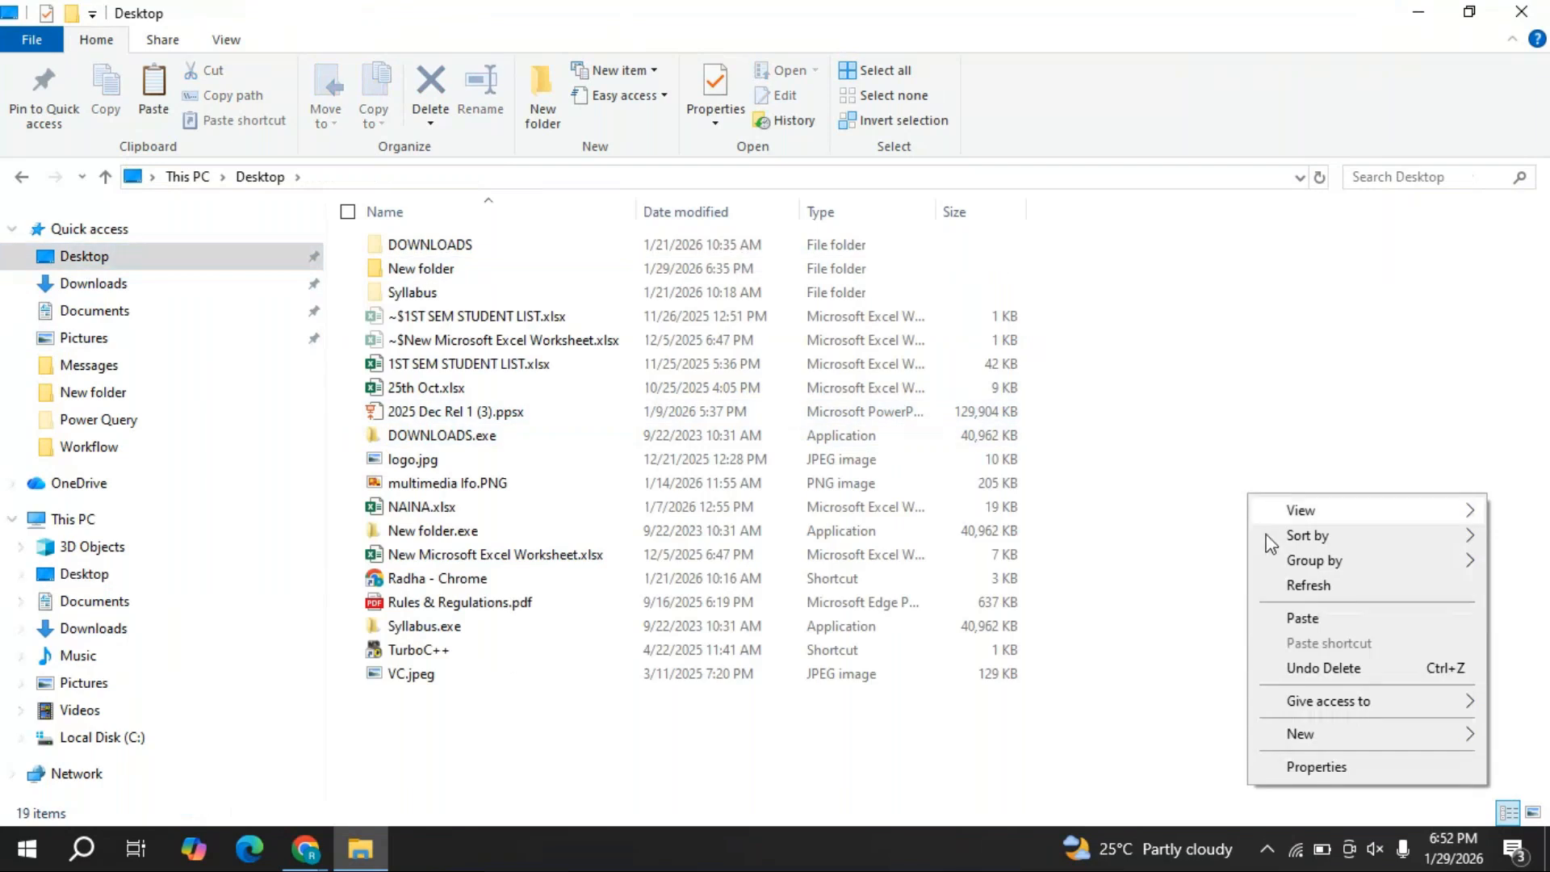
click(1261, 617)
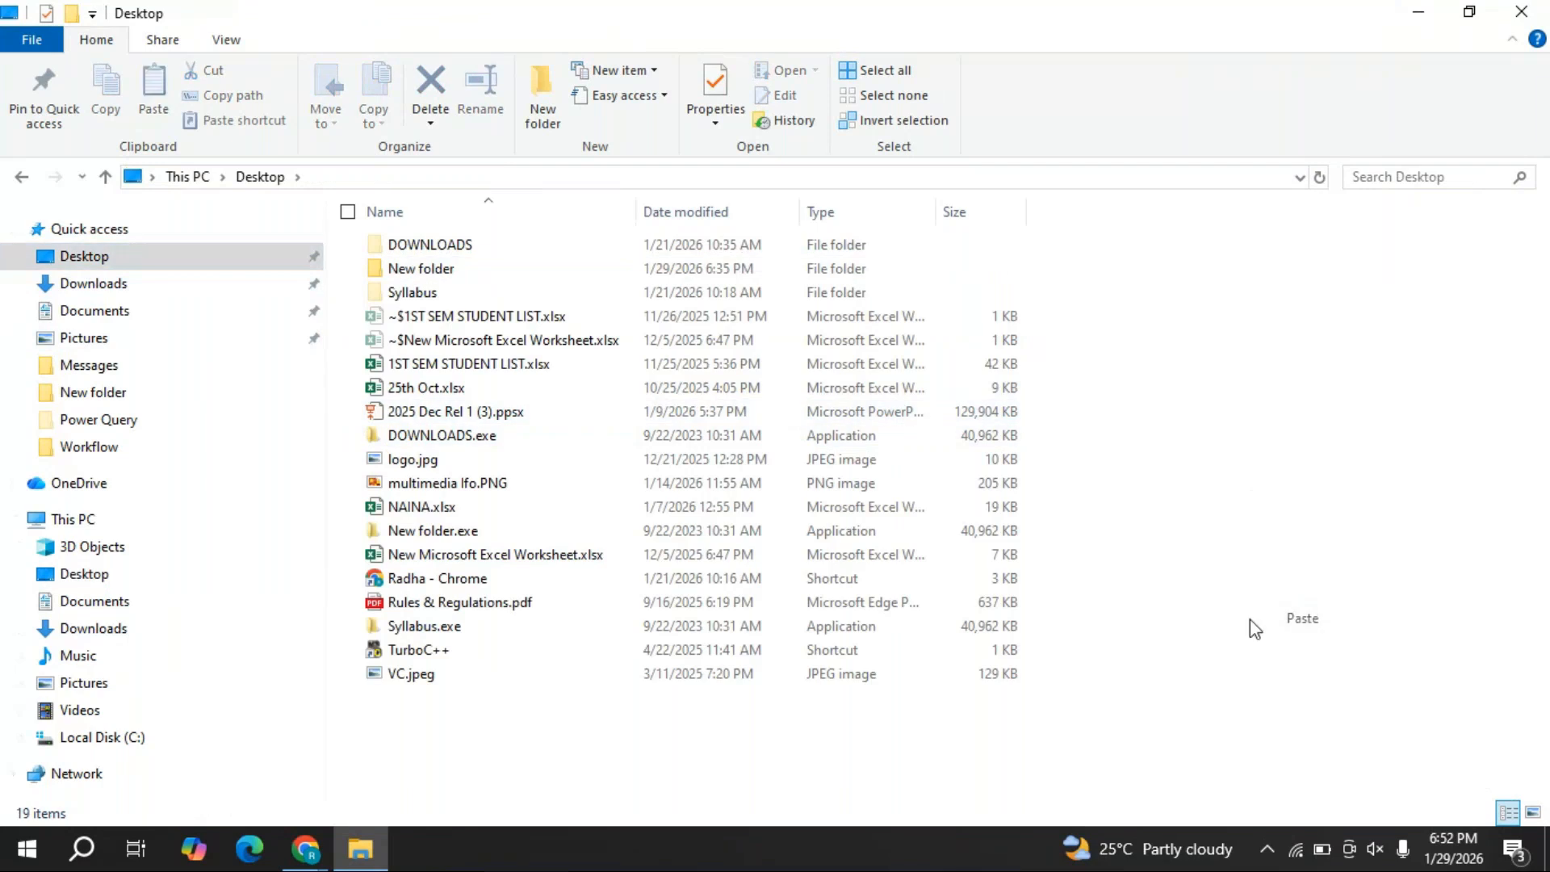
double_click(427, 269)
click(433, 246)
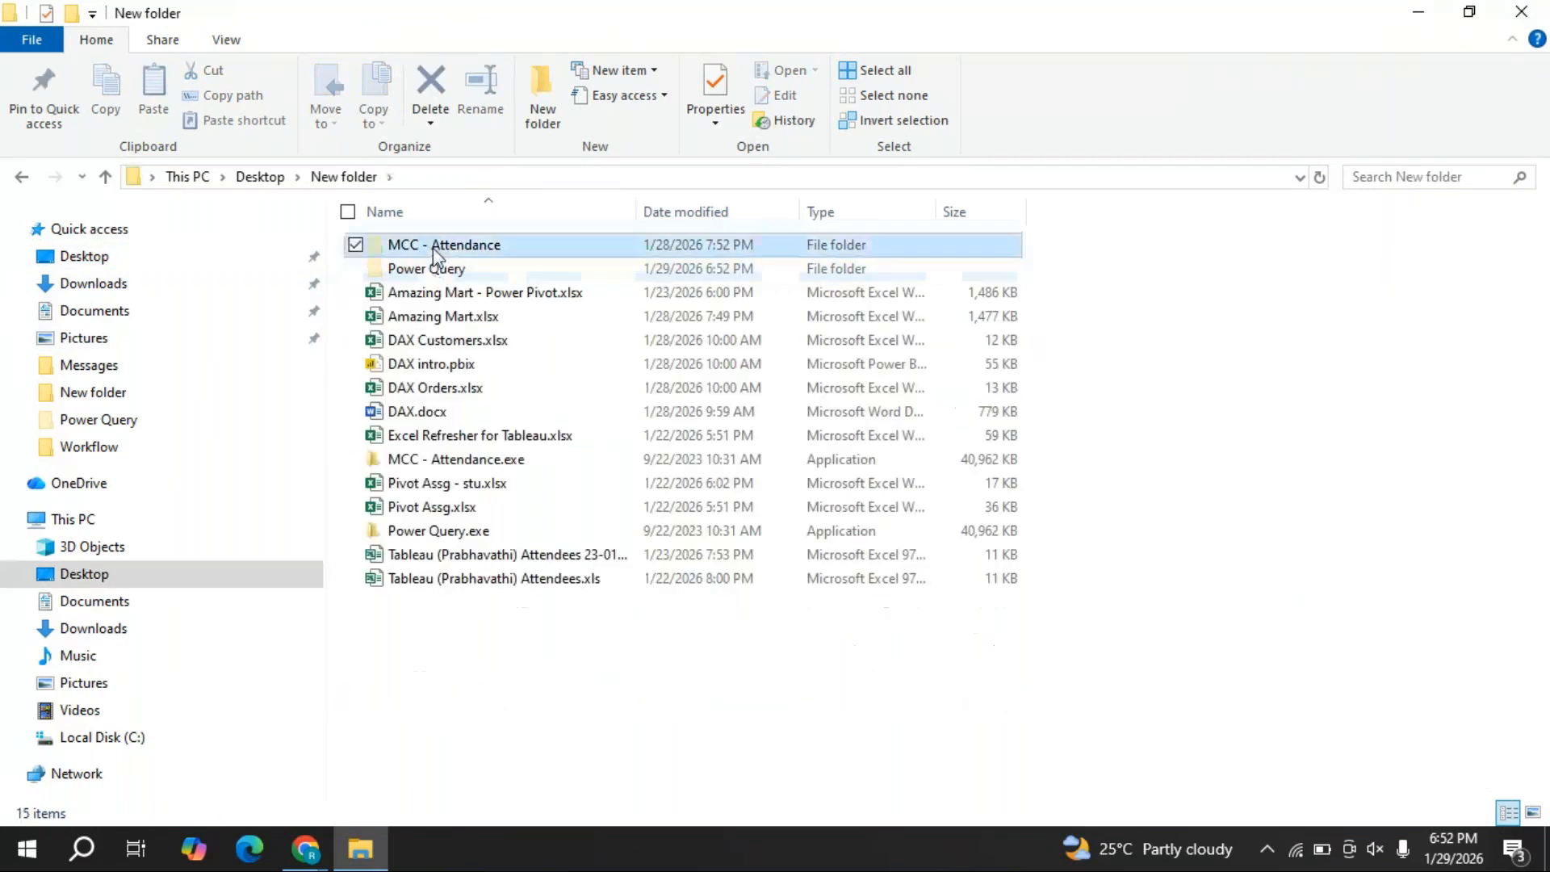
double_click(433, 269)
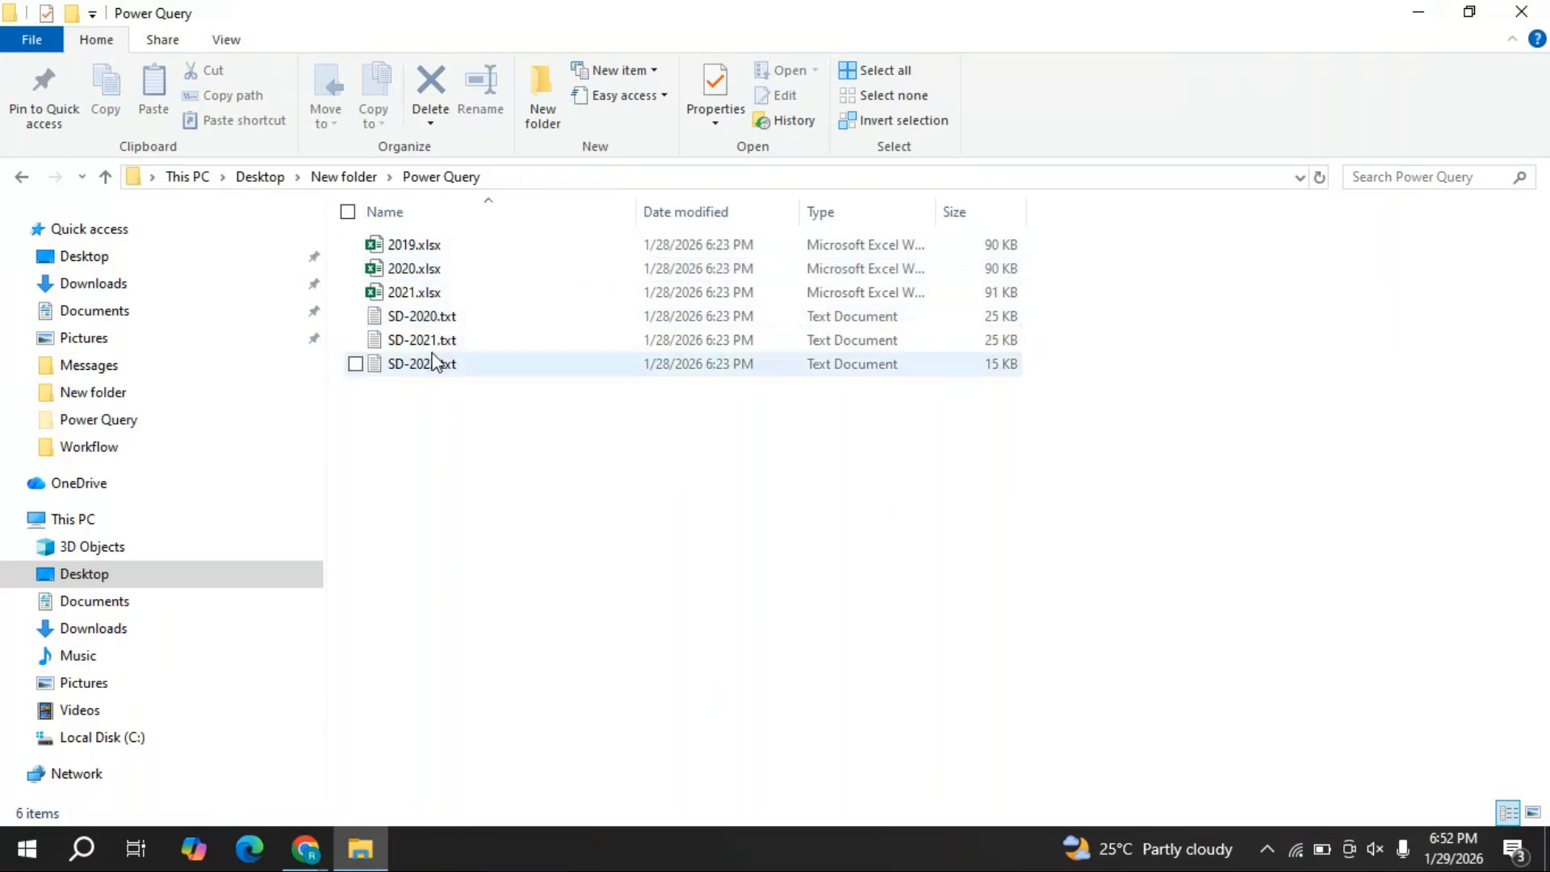
- Create two new folders named My Sales details and My Student details
right_click(533, 487)
mouse_move(624, 752)
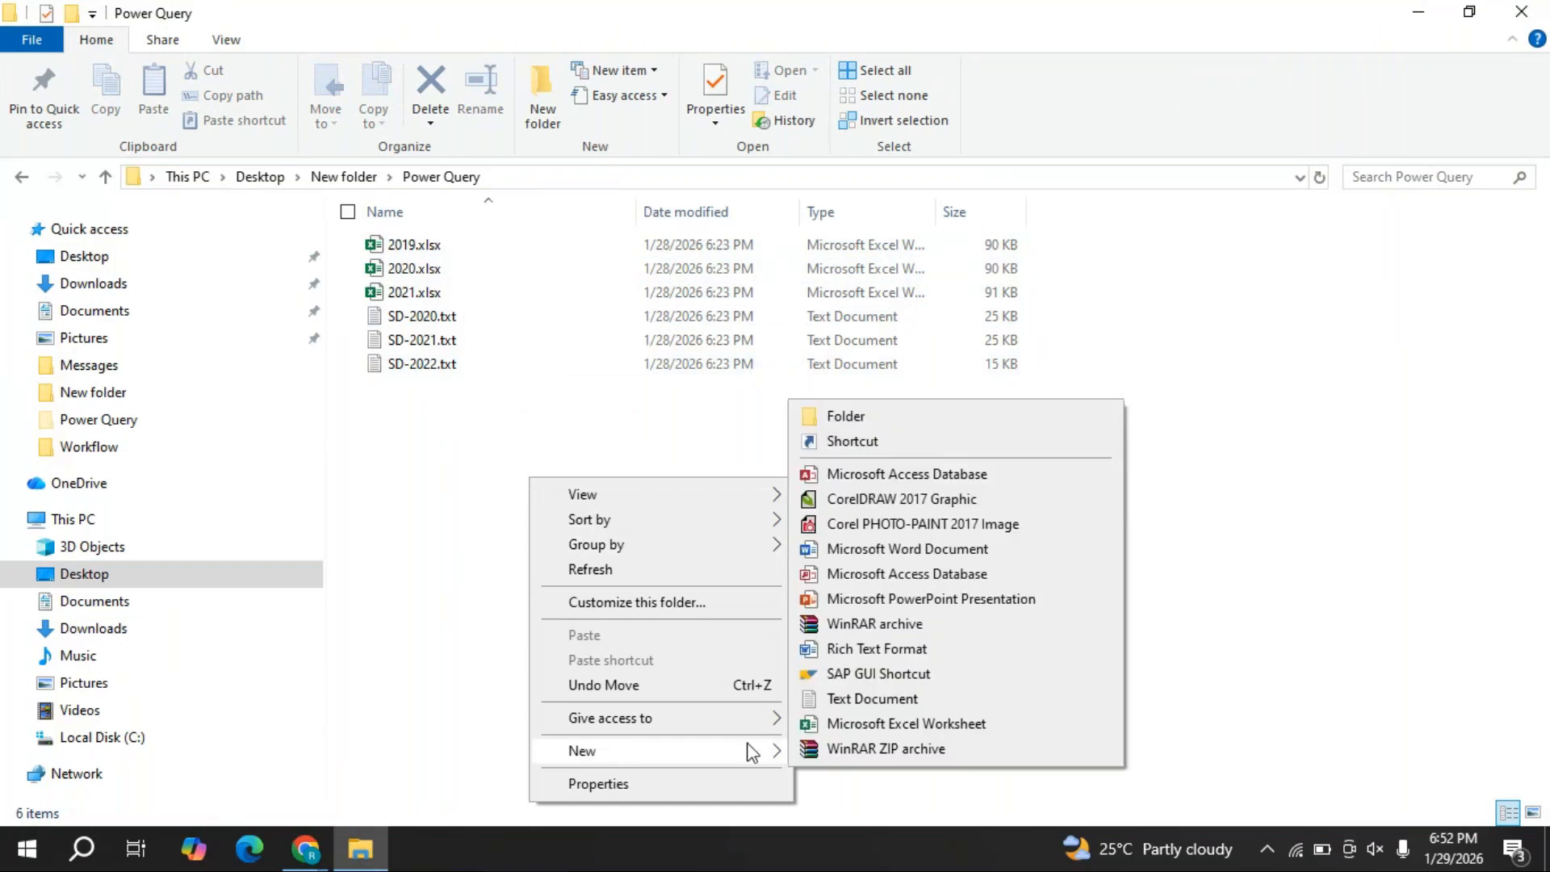
click(864, 416)
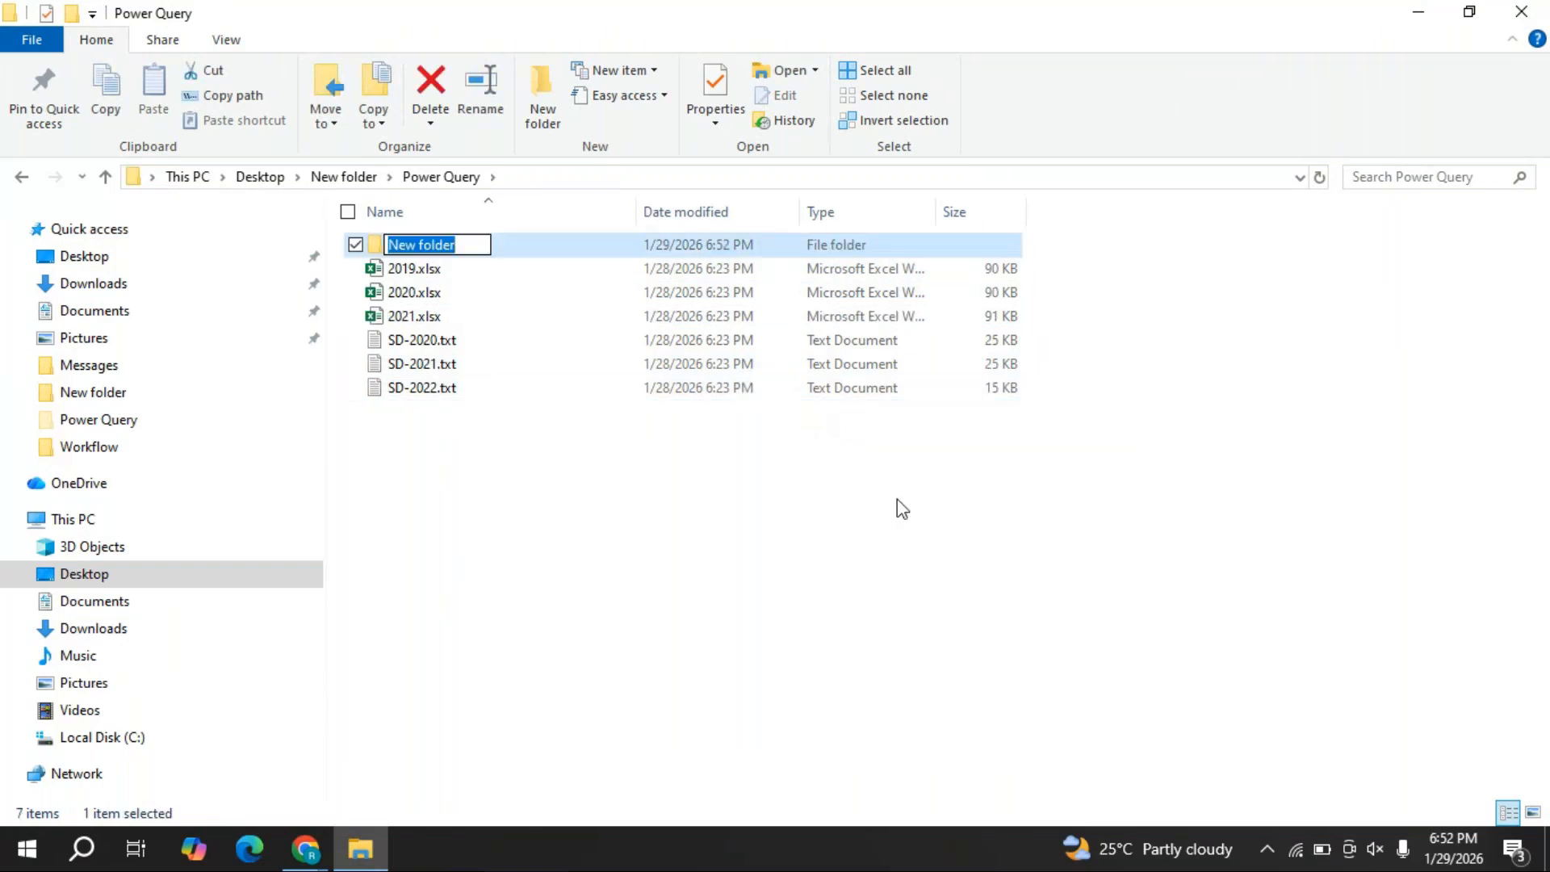
text(My )
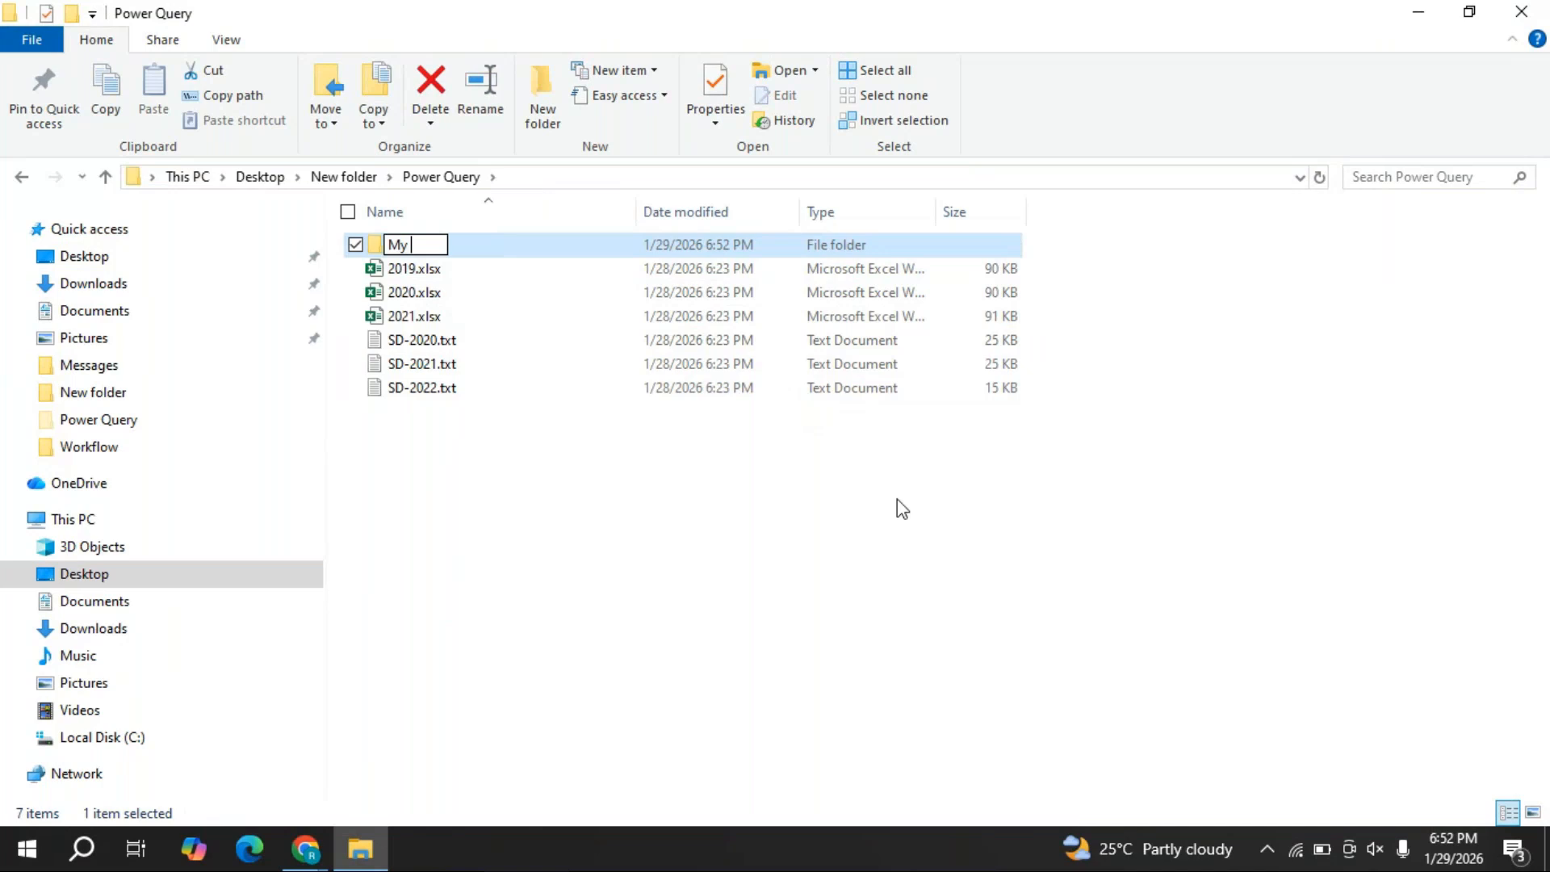
text(Sales details)
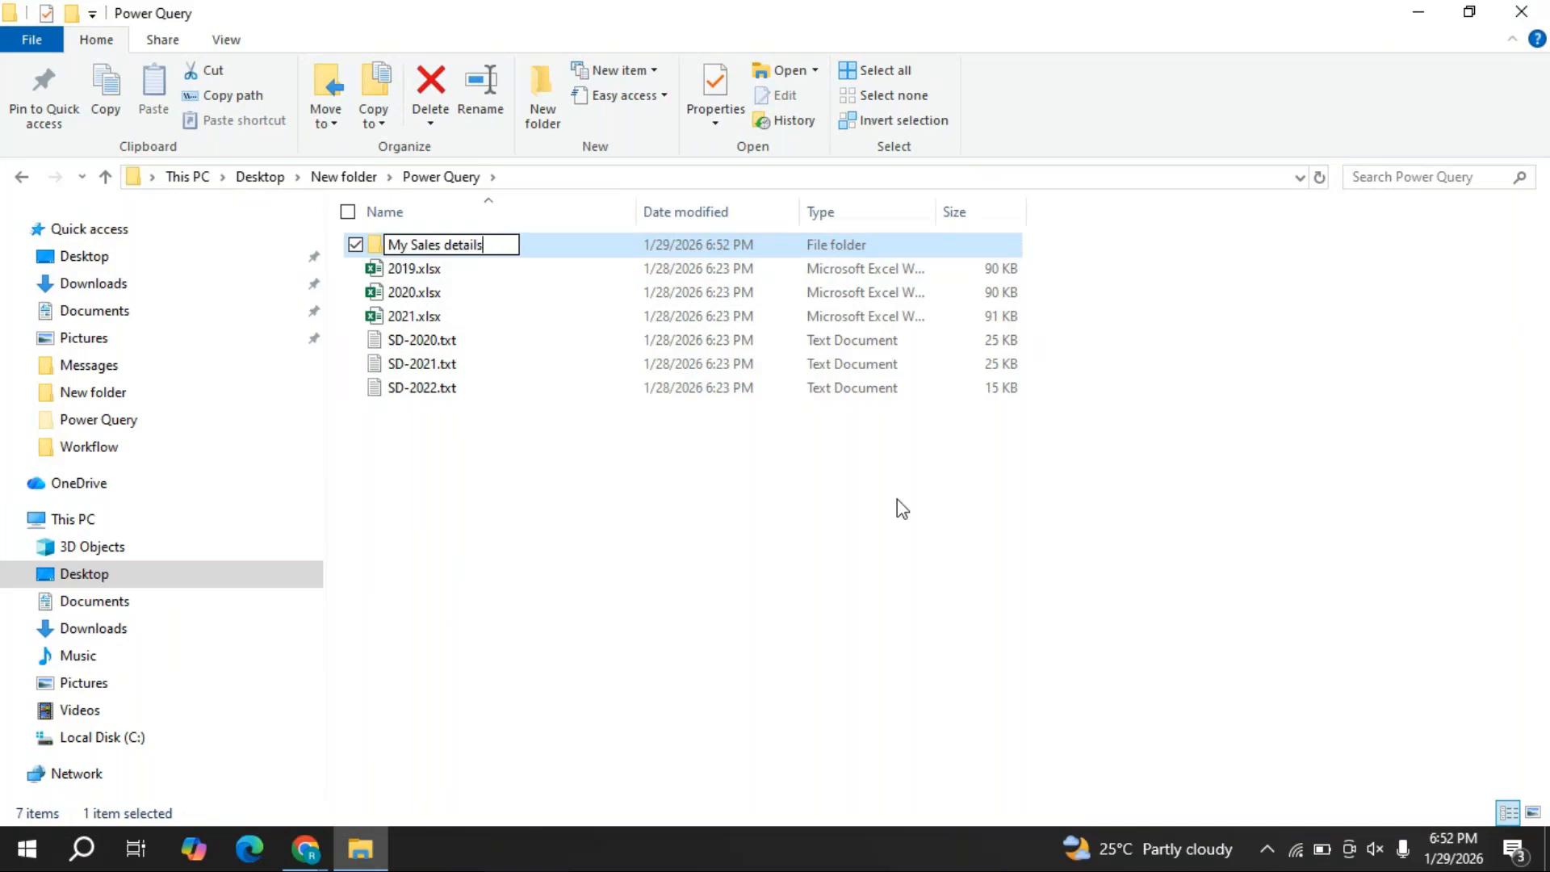
key(Return)
right_click(753, 503)
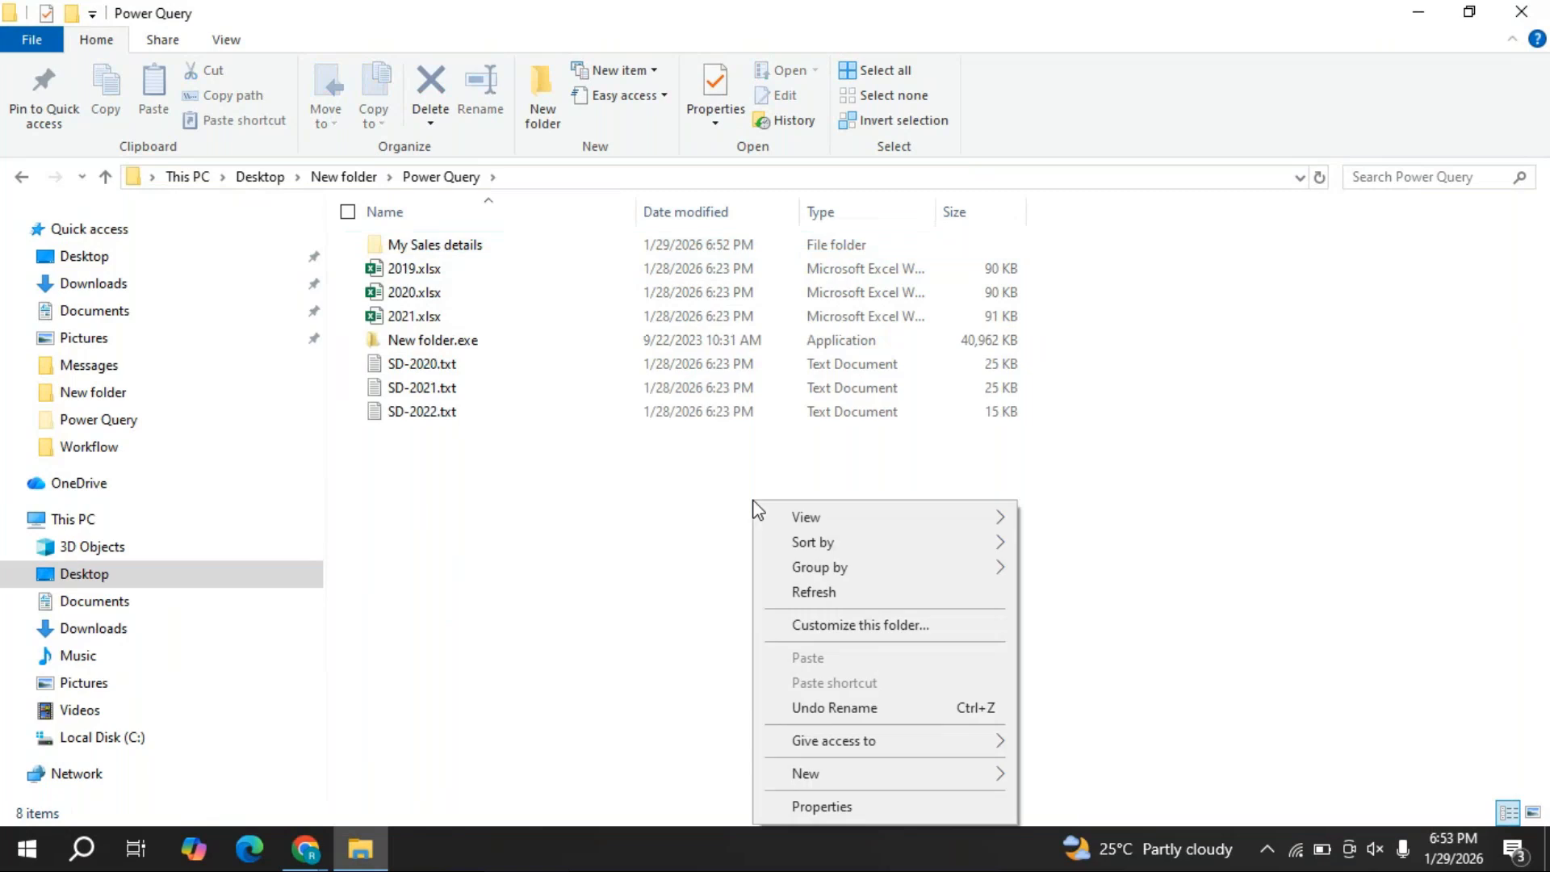
mouse_move(855, 777)
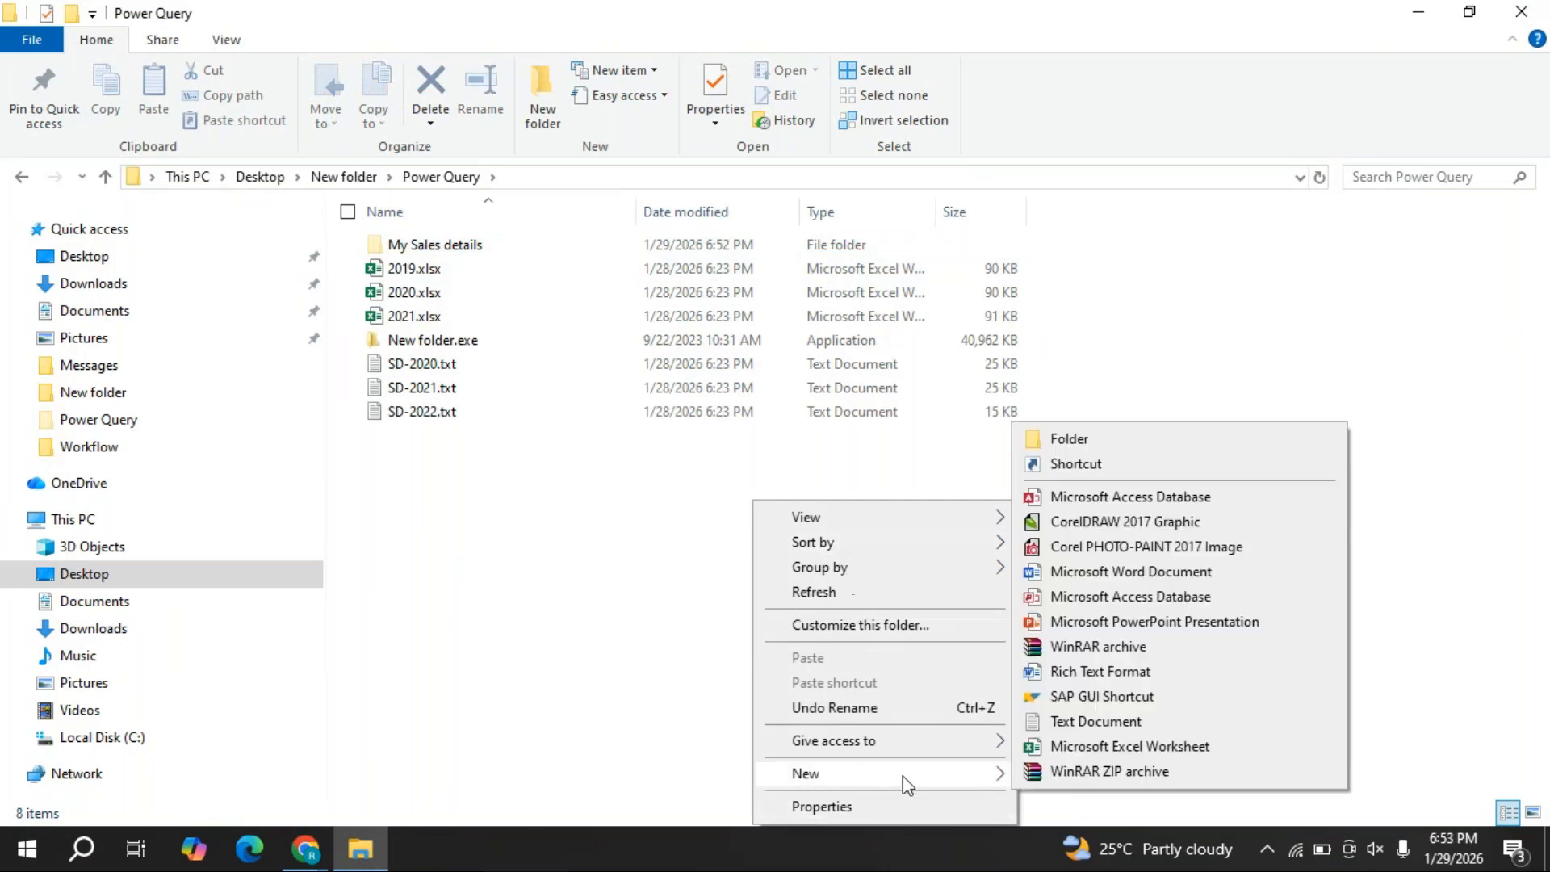
click(1065, 440)
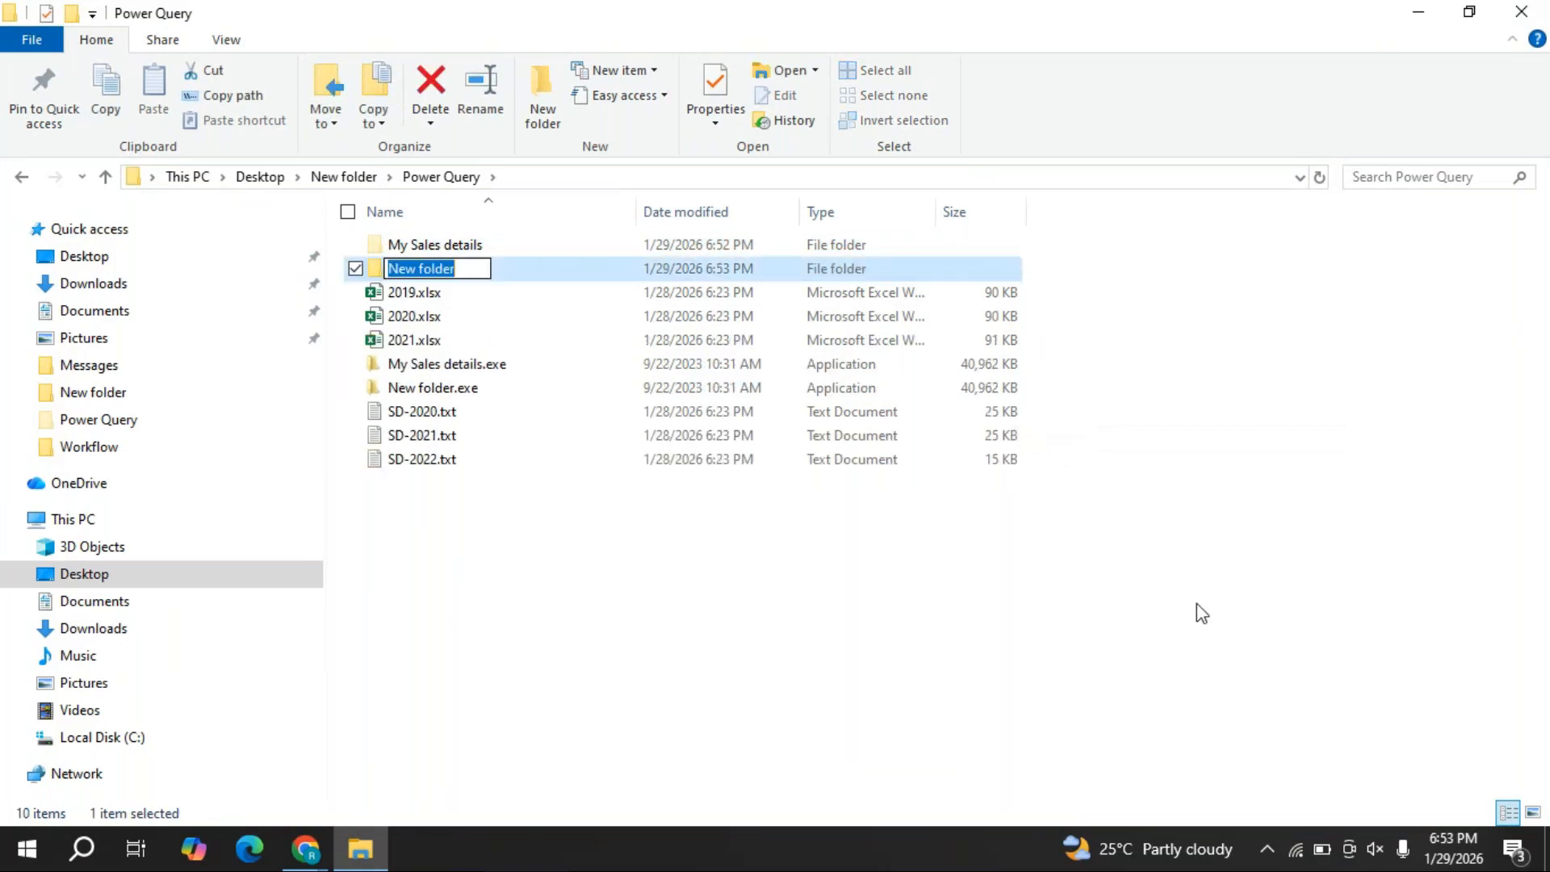
text(My Student details)
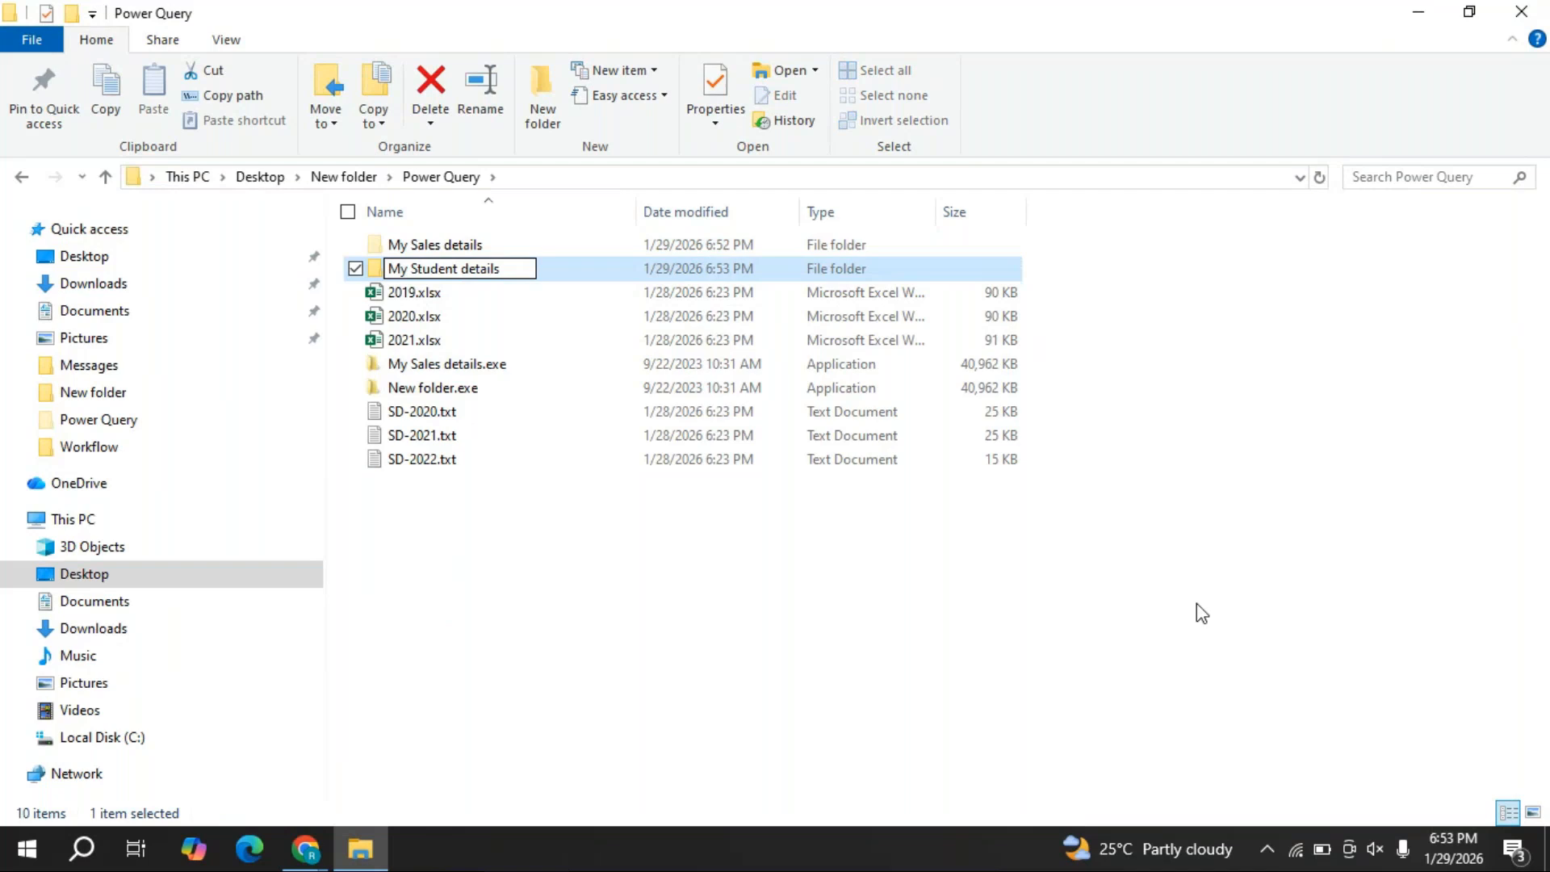
click(1052, 550)
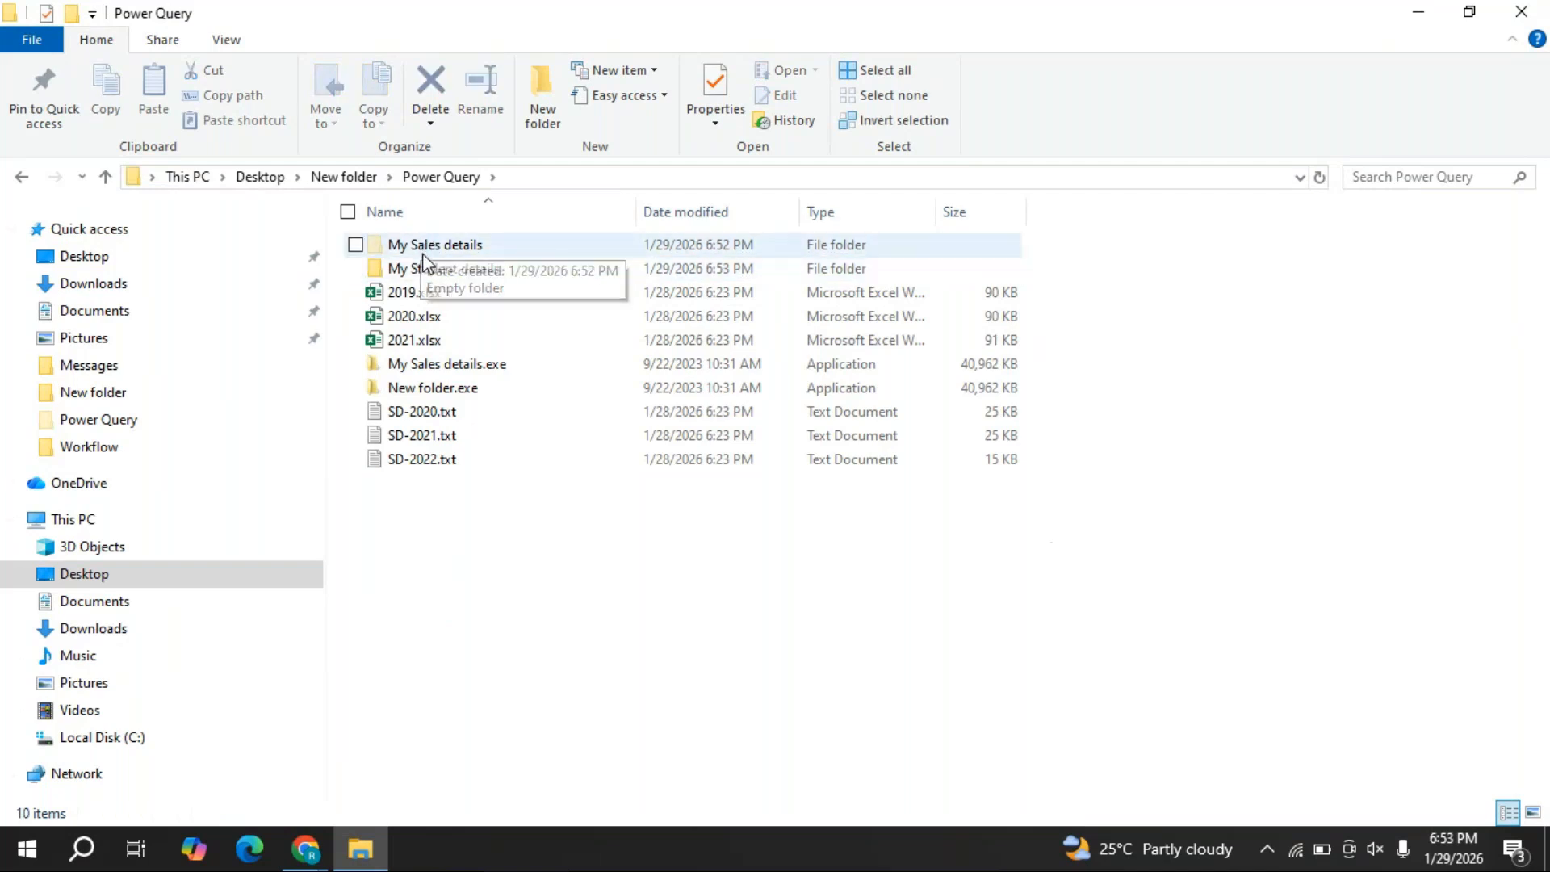
- Move 2019–2021.xlsx into My Sales details and the SD text files into My Student details
click(438, 301)
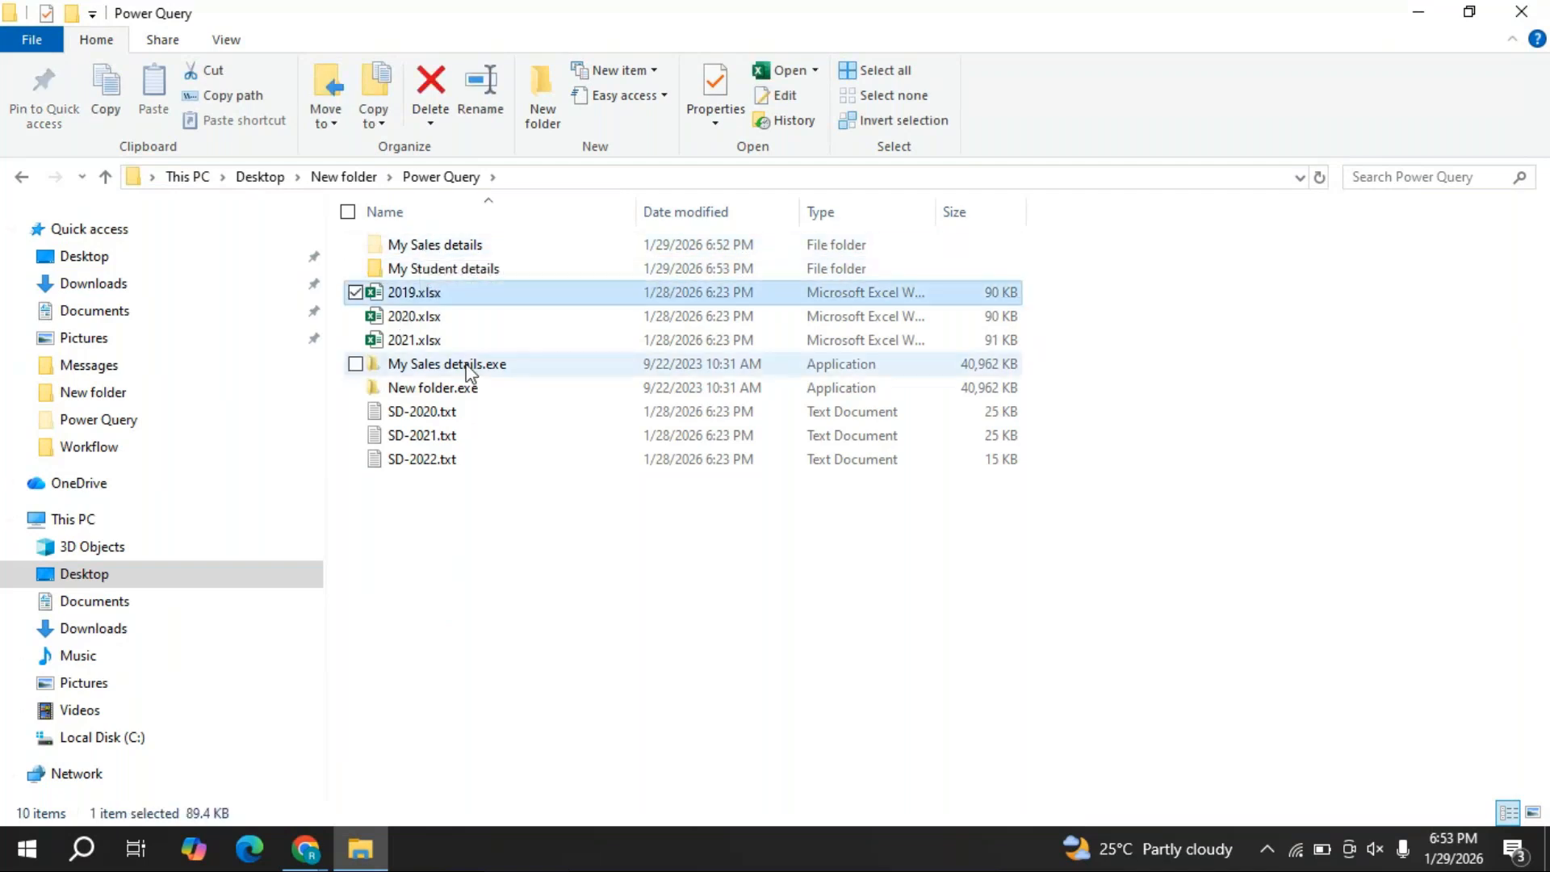
ctrl+click(442, 317)
ctrl+click(448, 341)
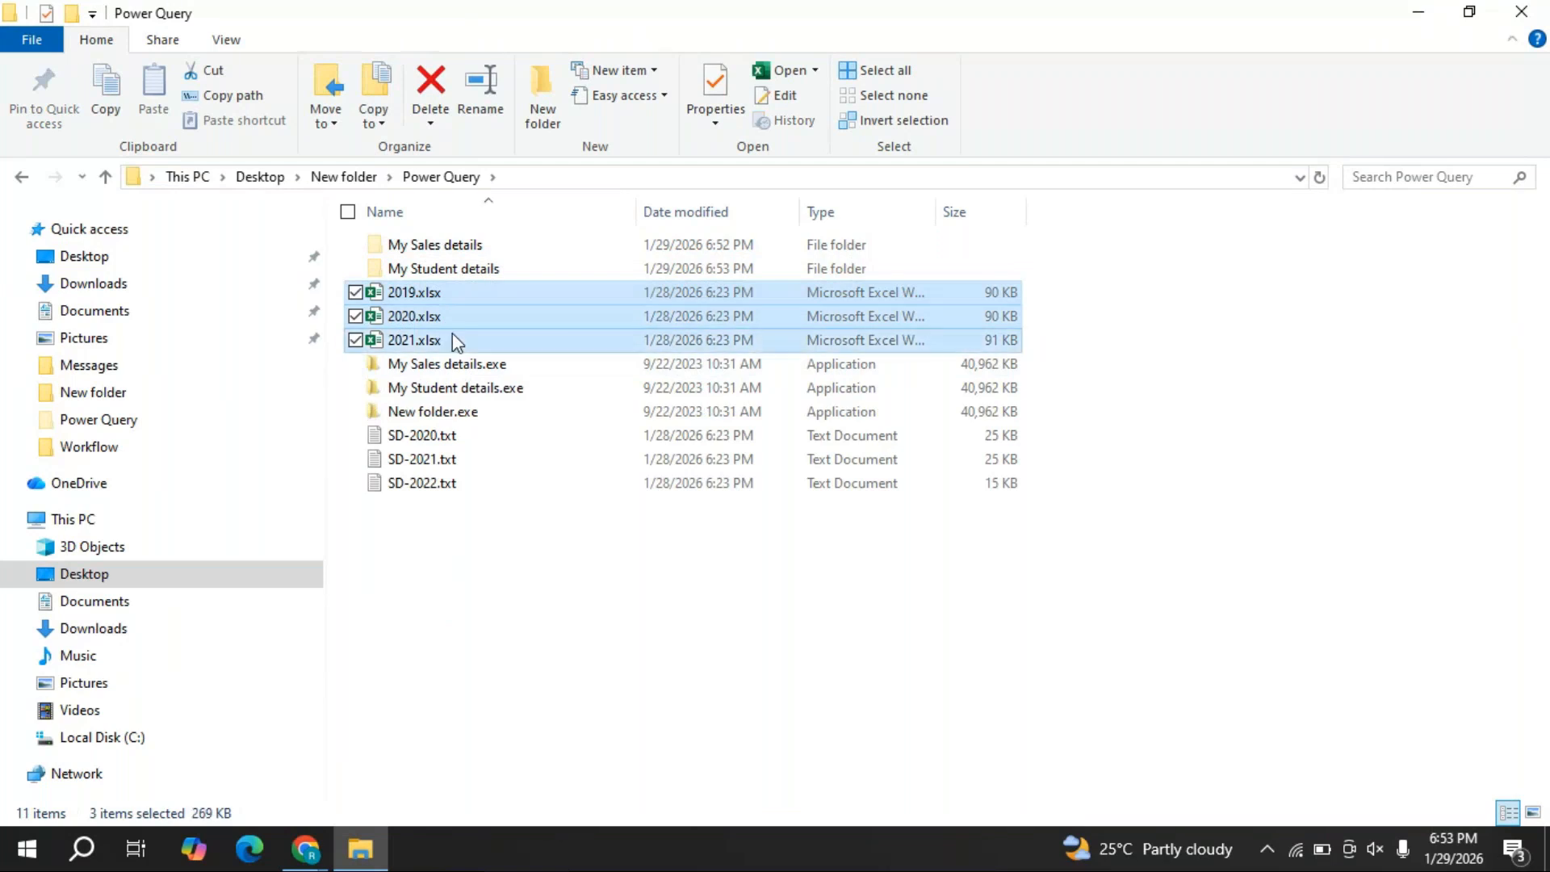
mouse_move(452, 333)
mouse_down()
mouse_move(453, 247)
mouse_move(443, 352)
mouse_up()
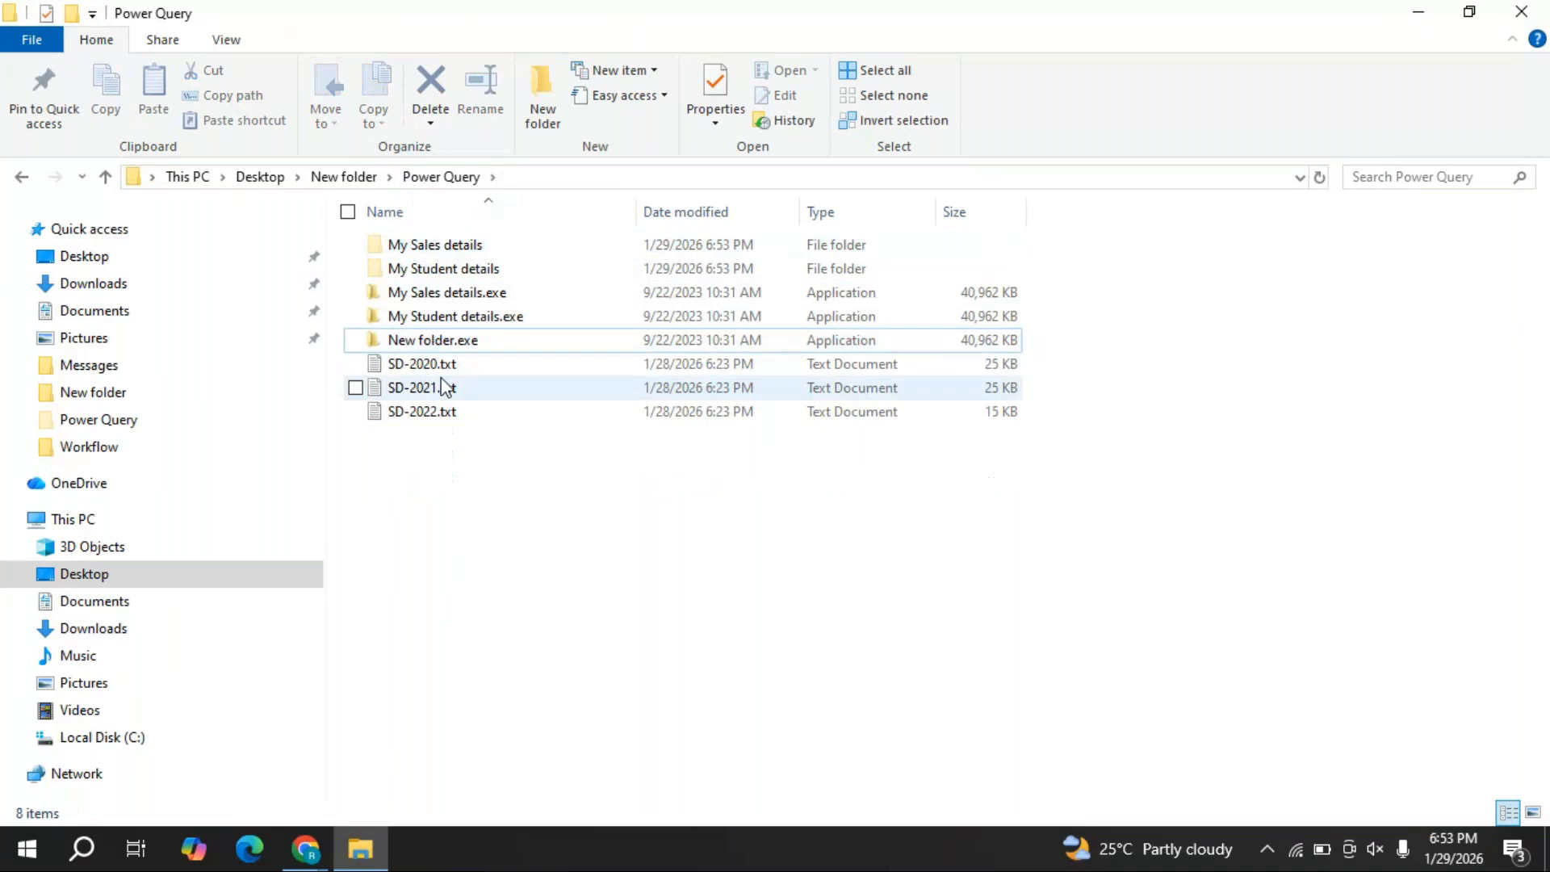
click(440, 367)
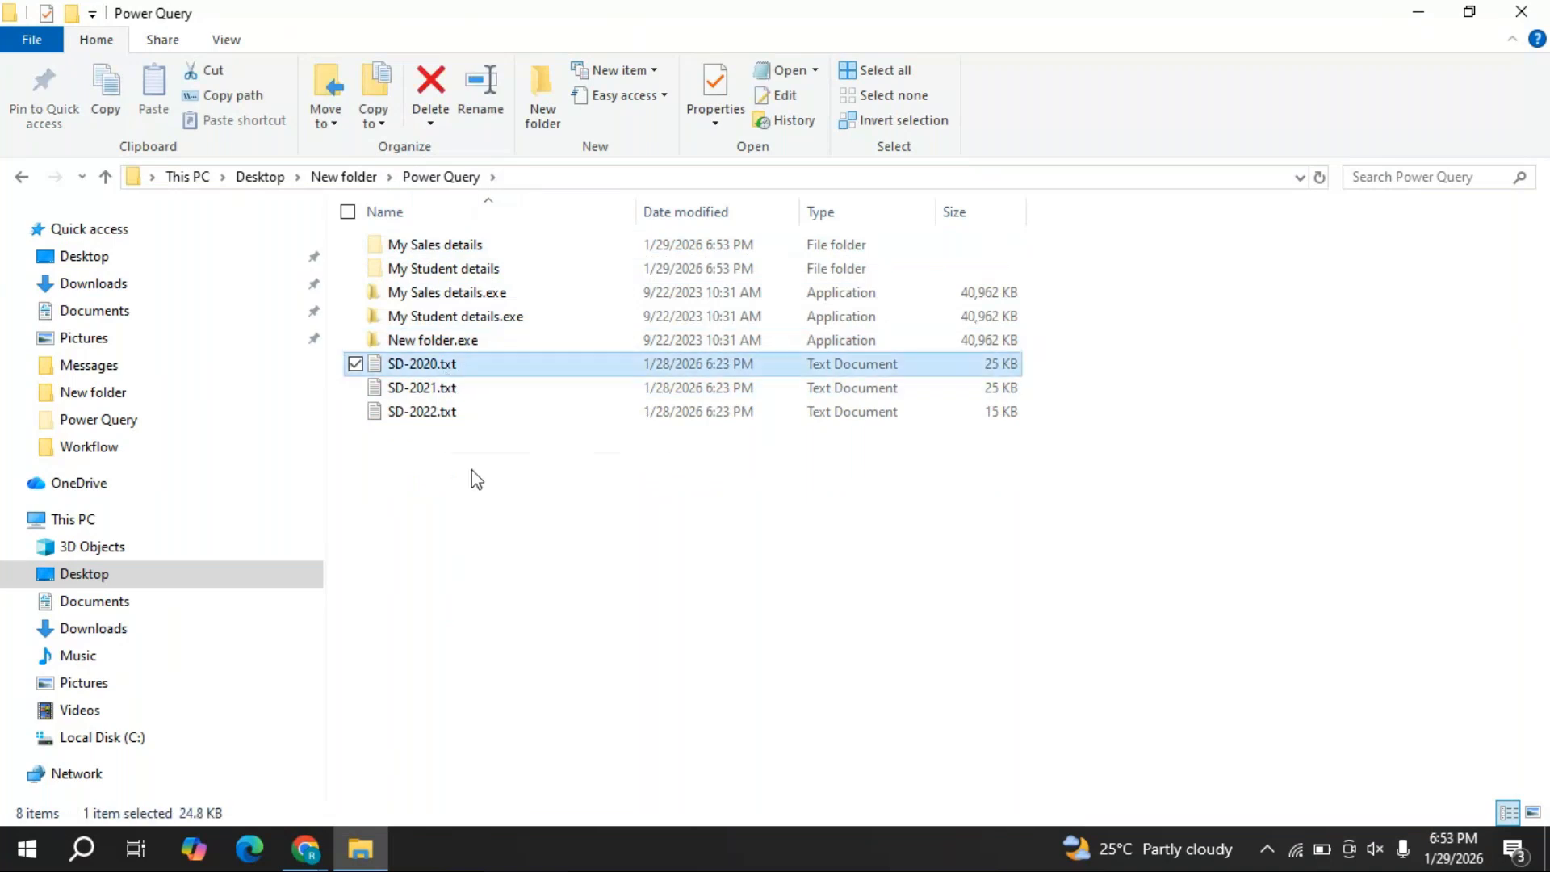
shift+click(454, 410)
drag(463, 403, 478, 277)
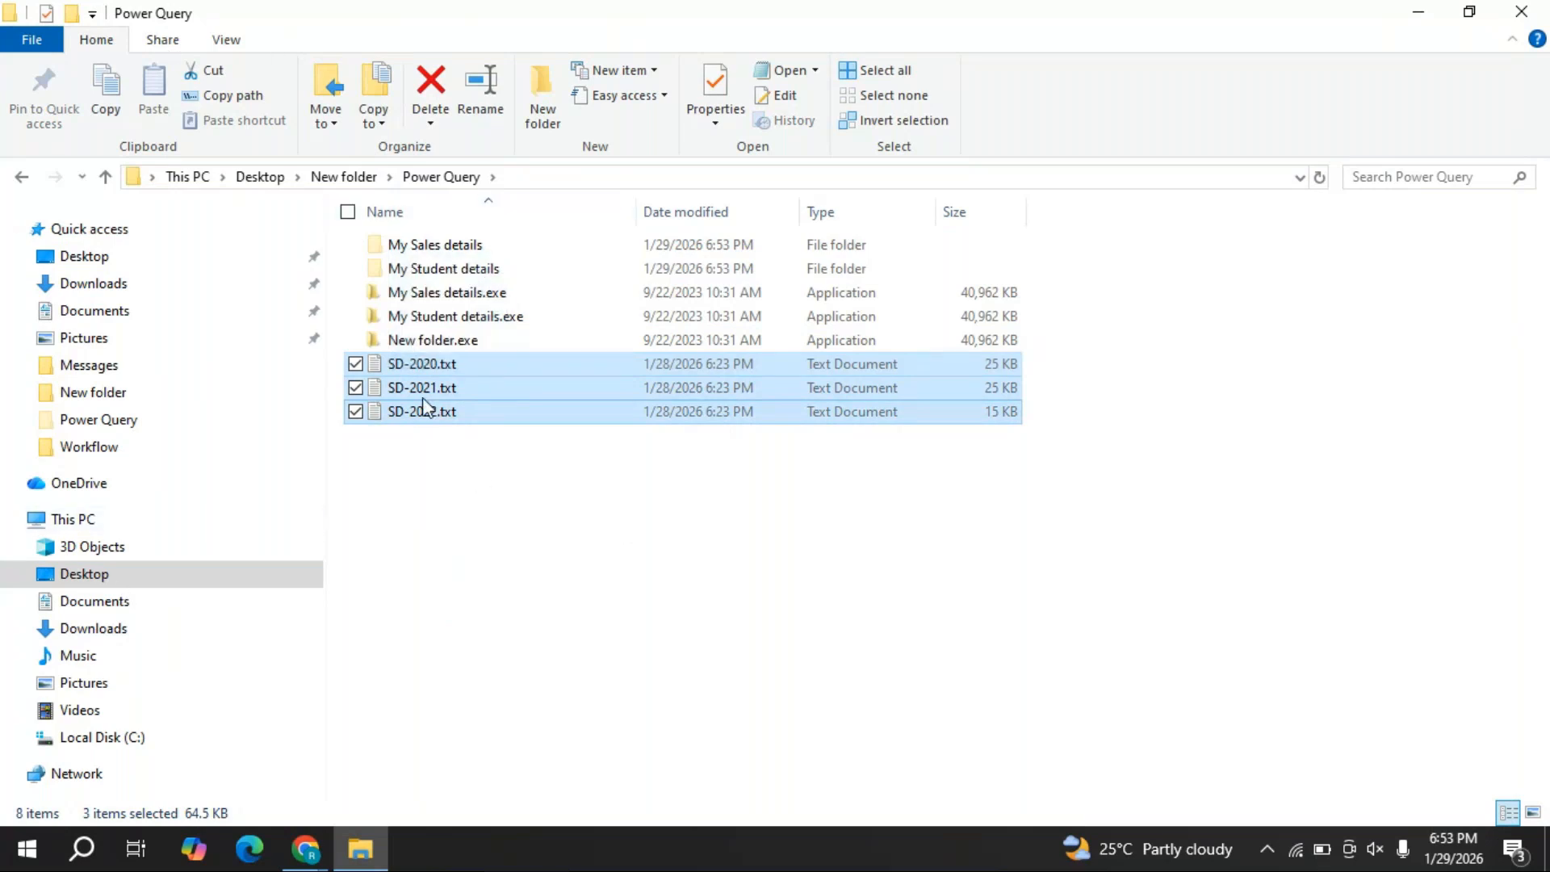
drag(471, 410, 500, 271)
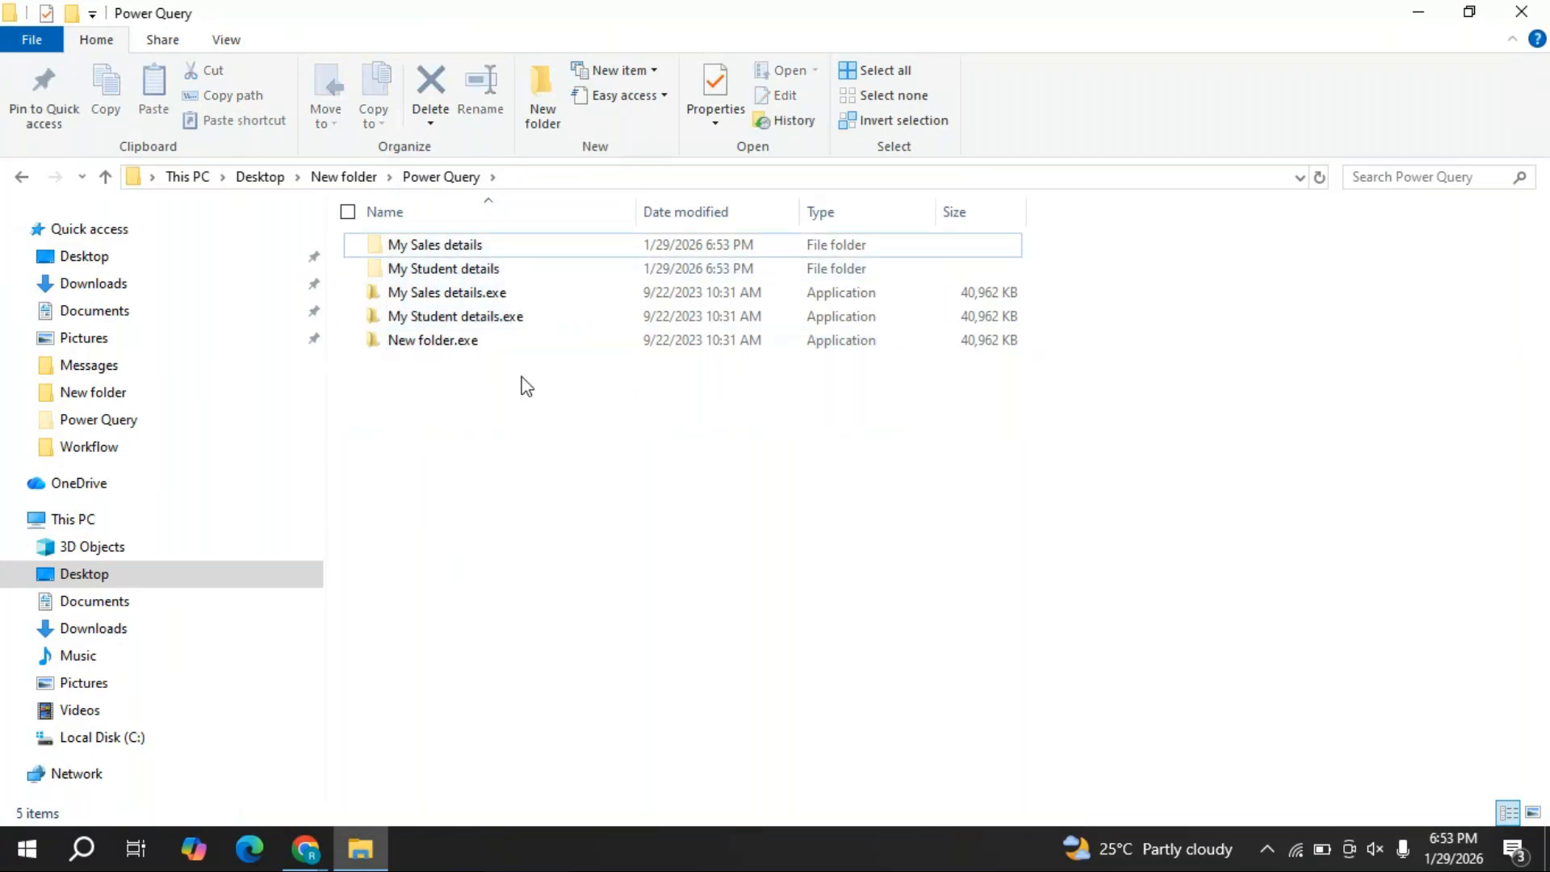
- Check the contents of My Sales details and My Student details
double_click(443, 246)
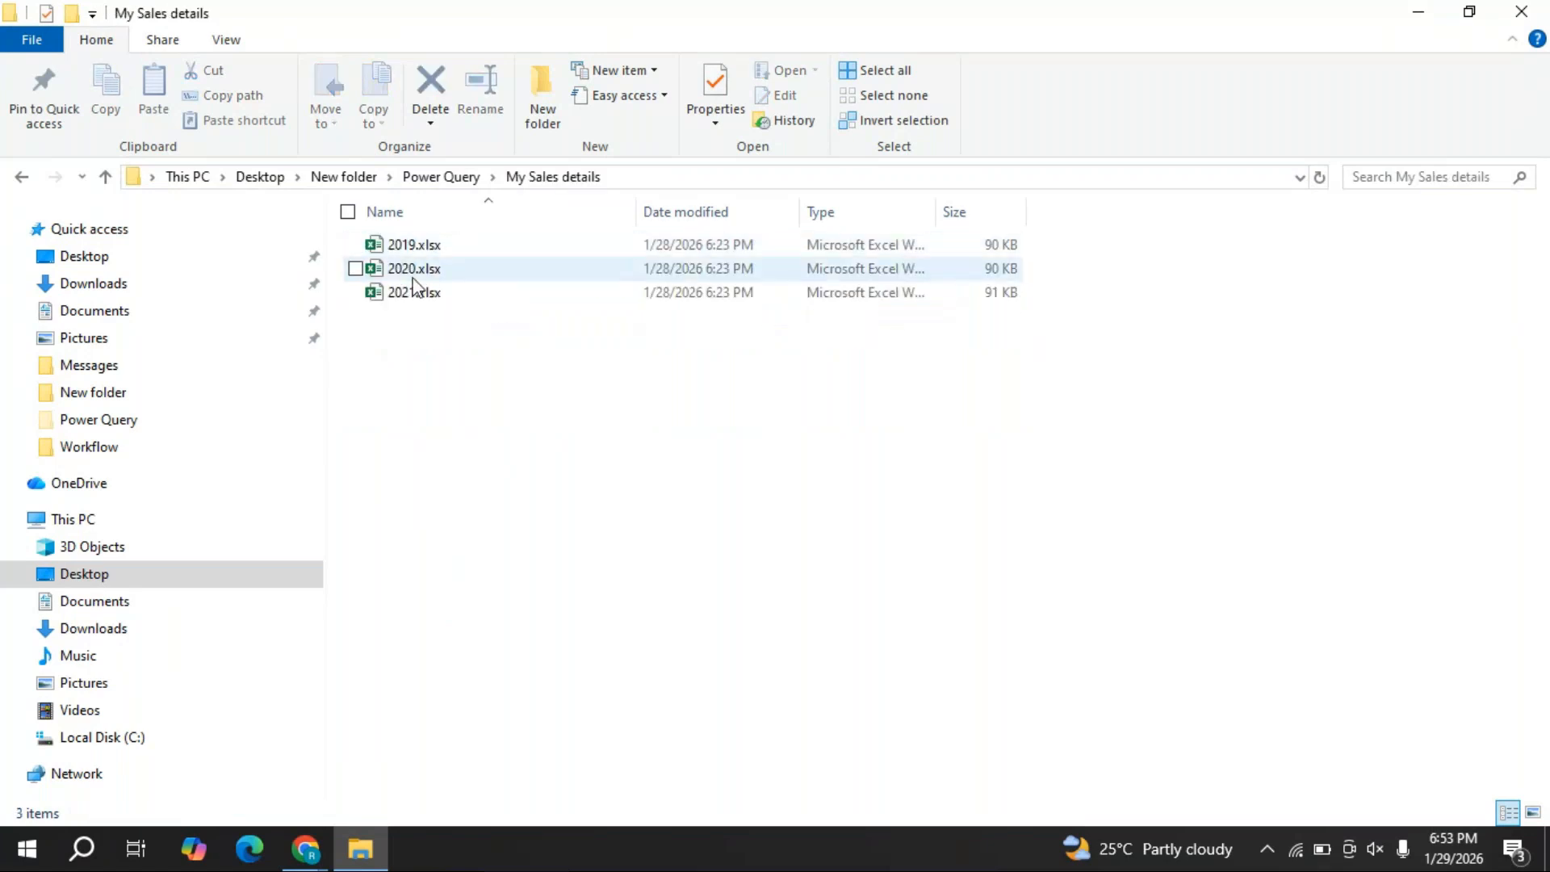
click(441, 176)
click(428, 271)
double_click(427, 274)
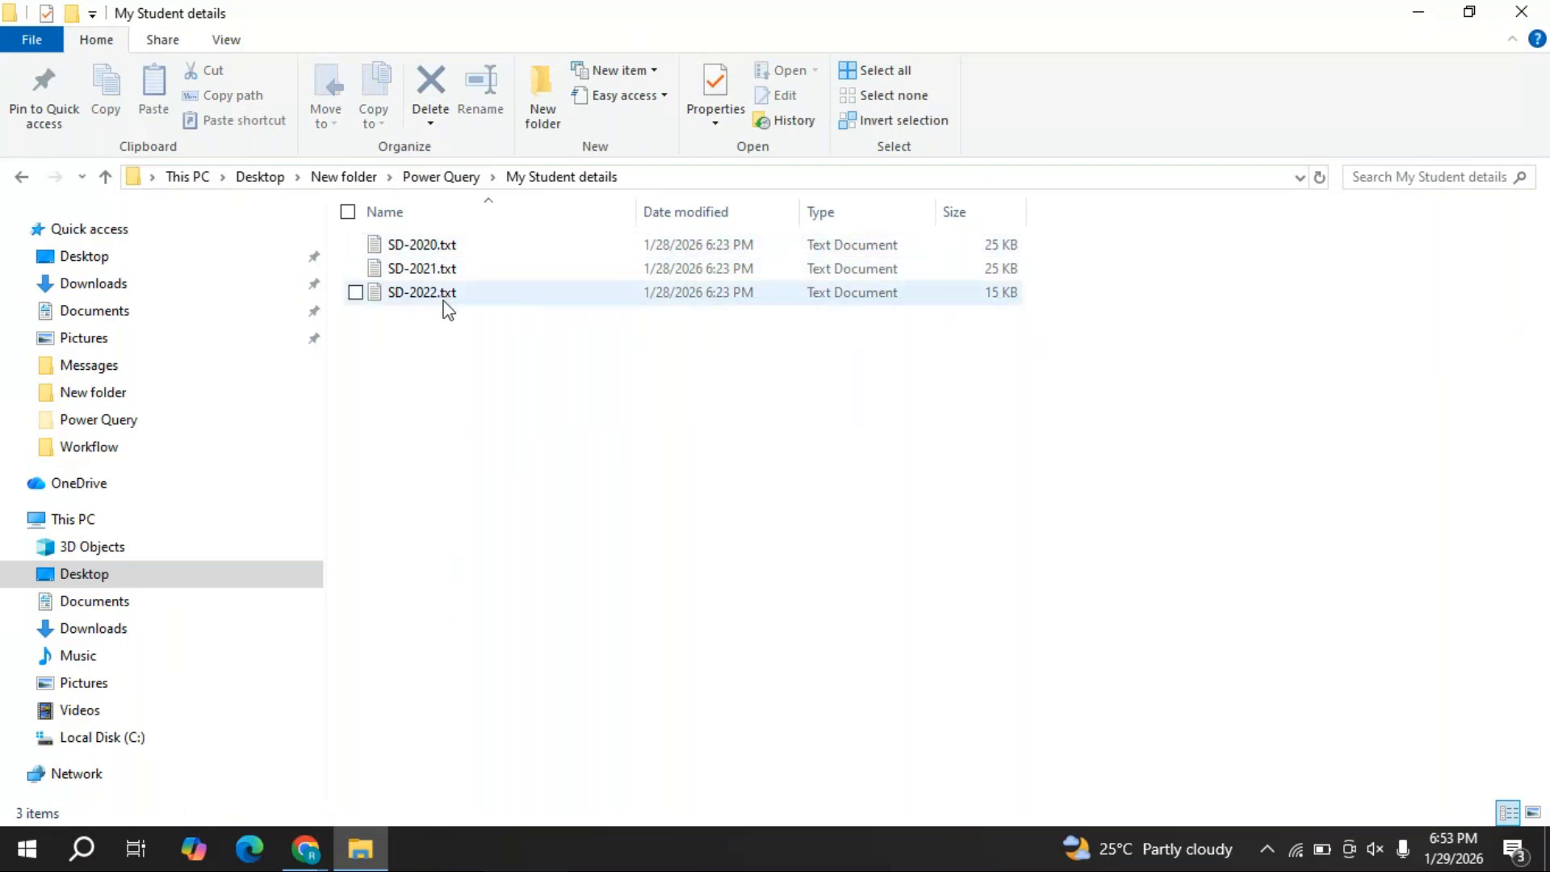
click(441, 177)
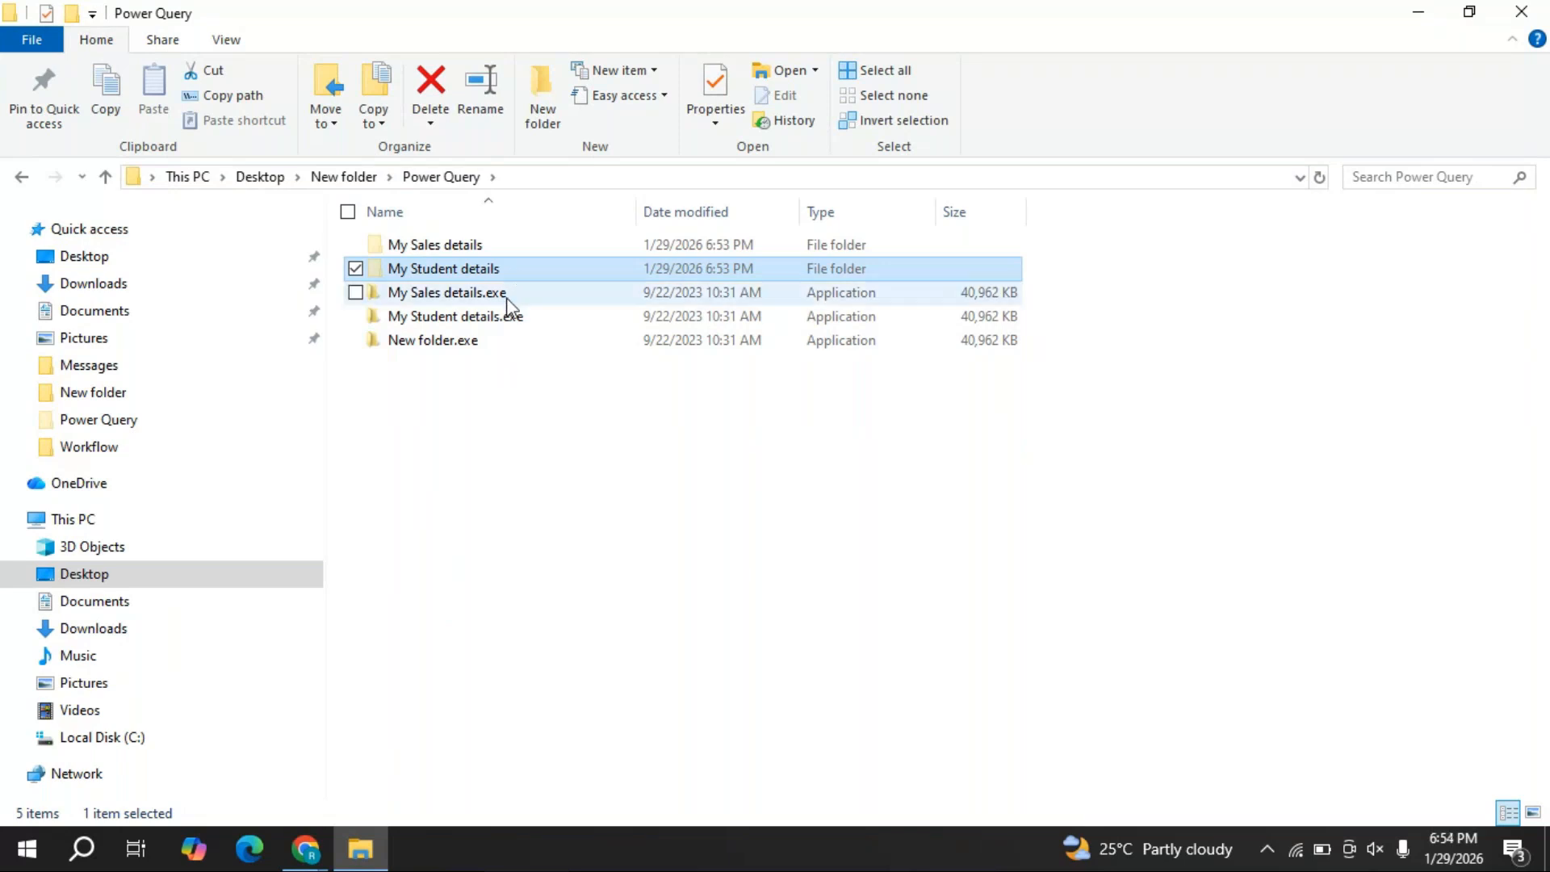
- Delete My Sales details.exe, My Student details.exe and New folder.exe
mouse_move(506, 297)
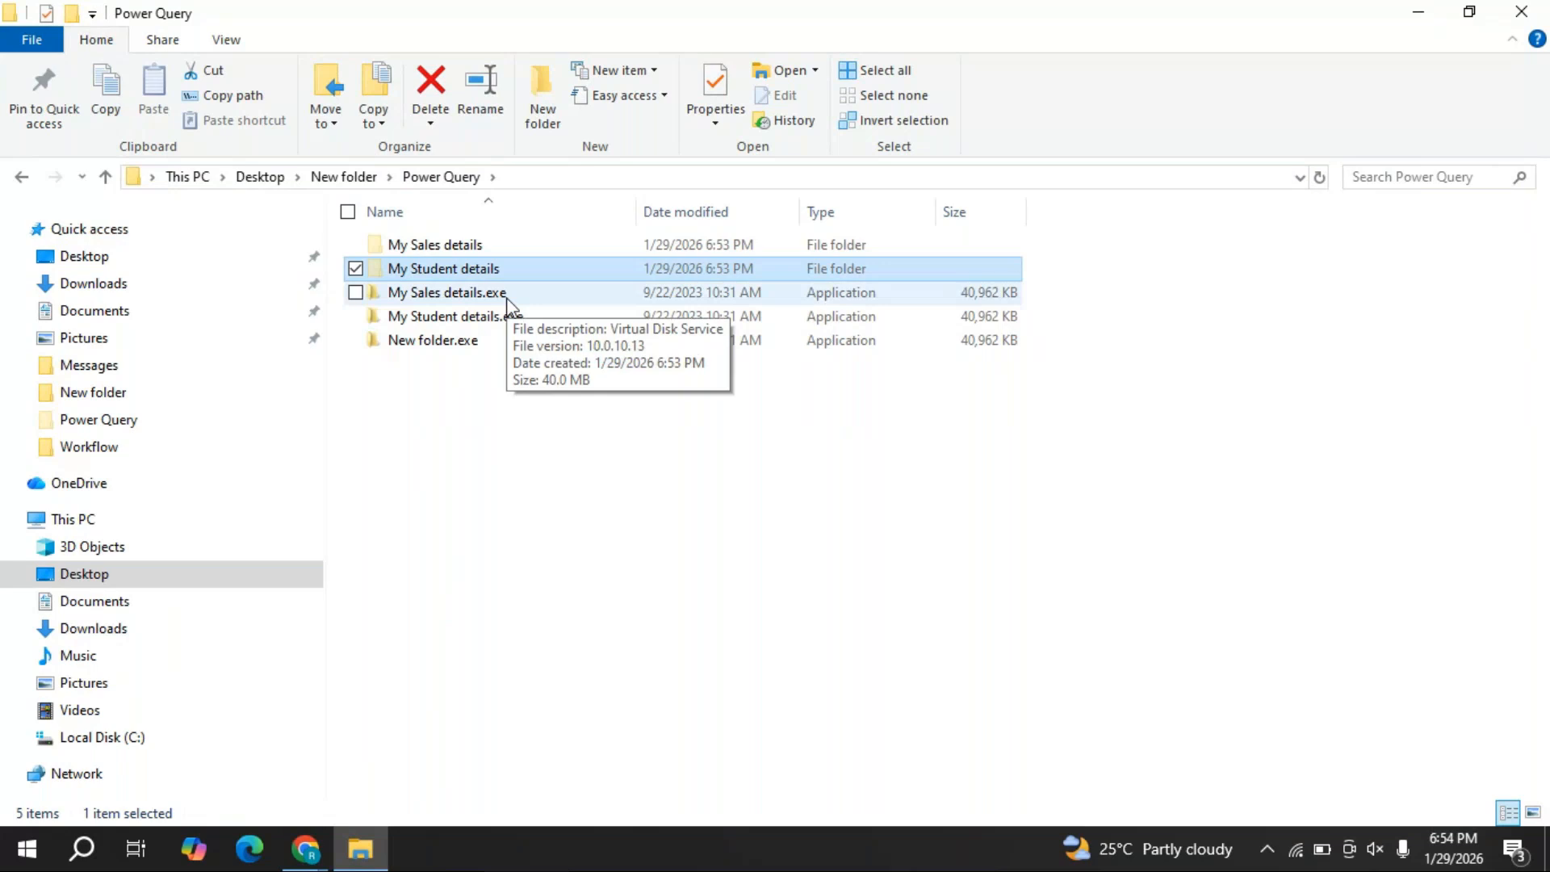
click(501, 390)
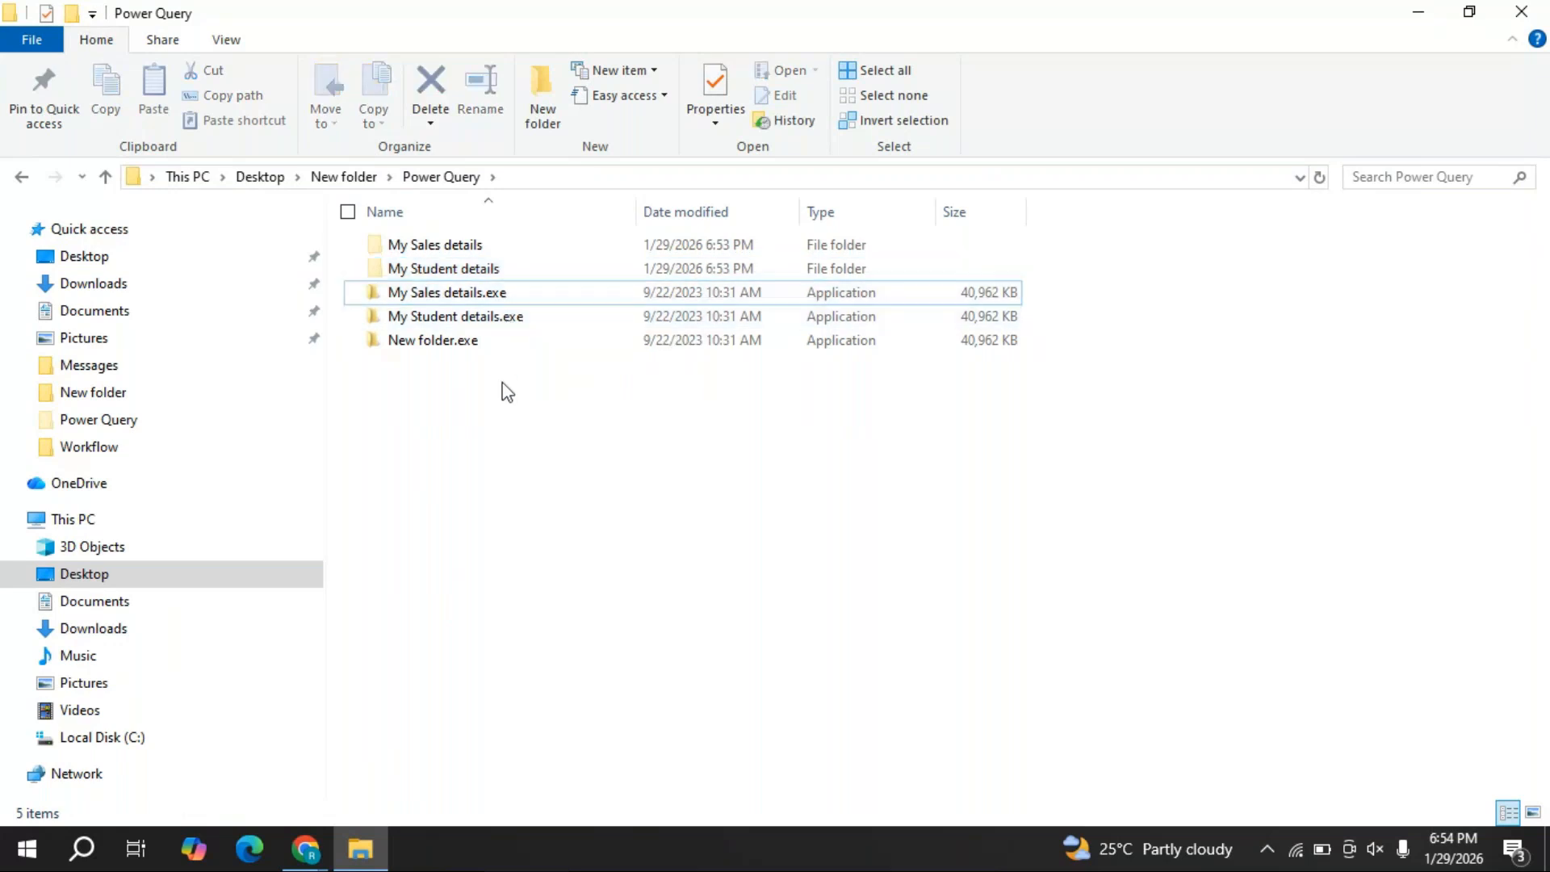
click(500, 300)
ctrl+click(511, 319)
ctrl+click(495, 344)
right_click(495, 346)
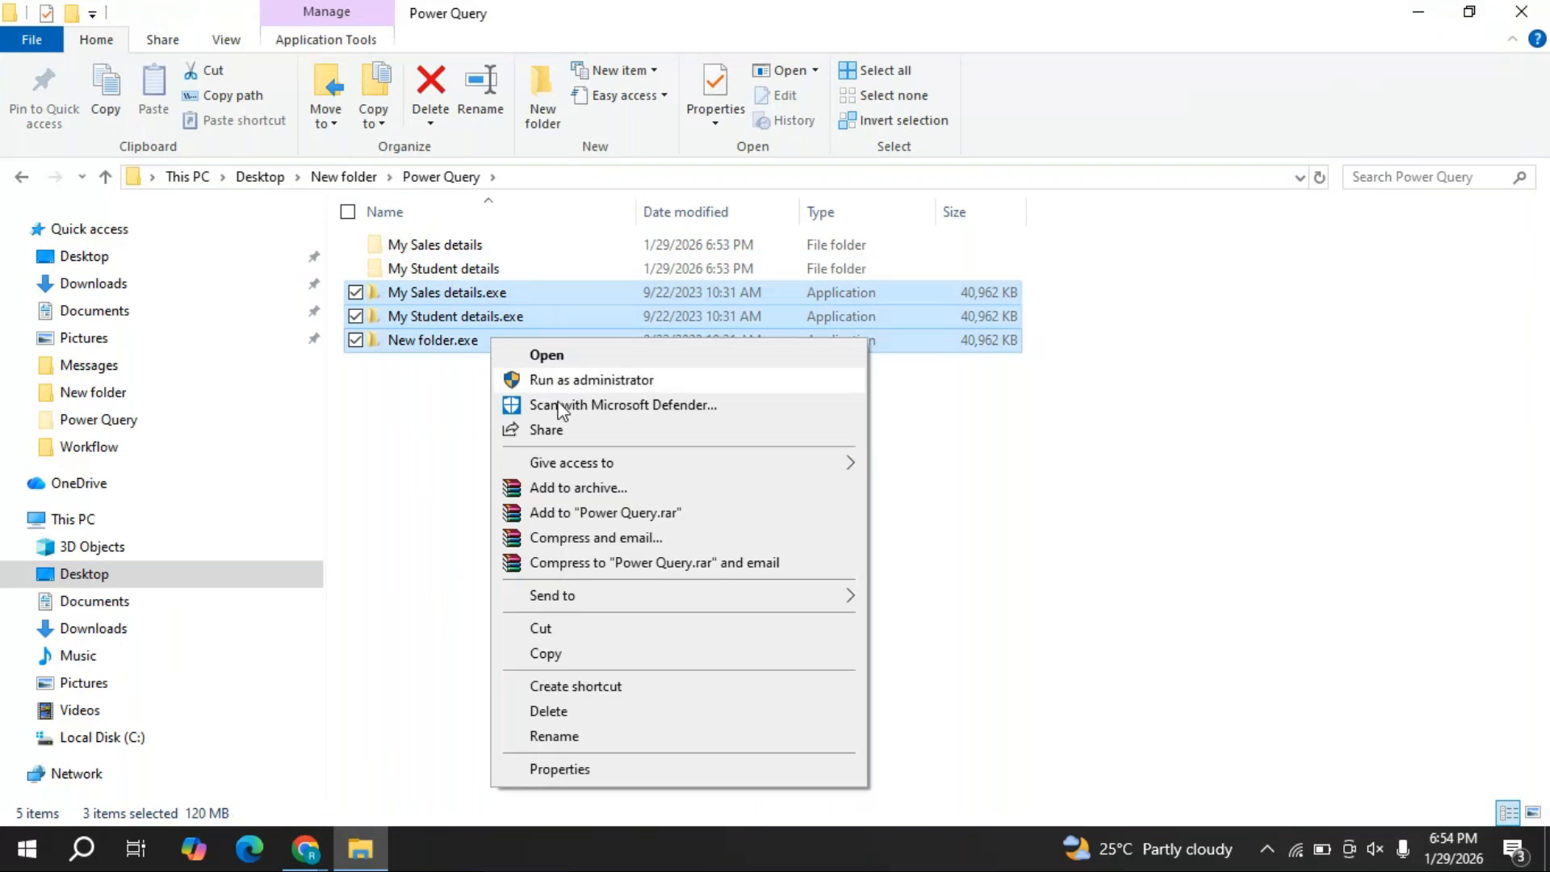
click(554, 710)
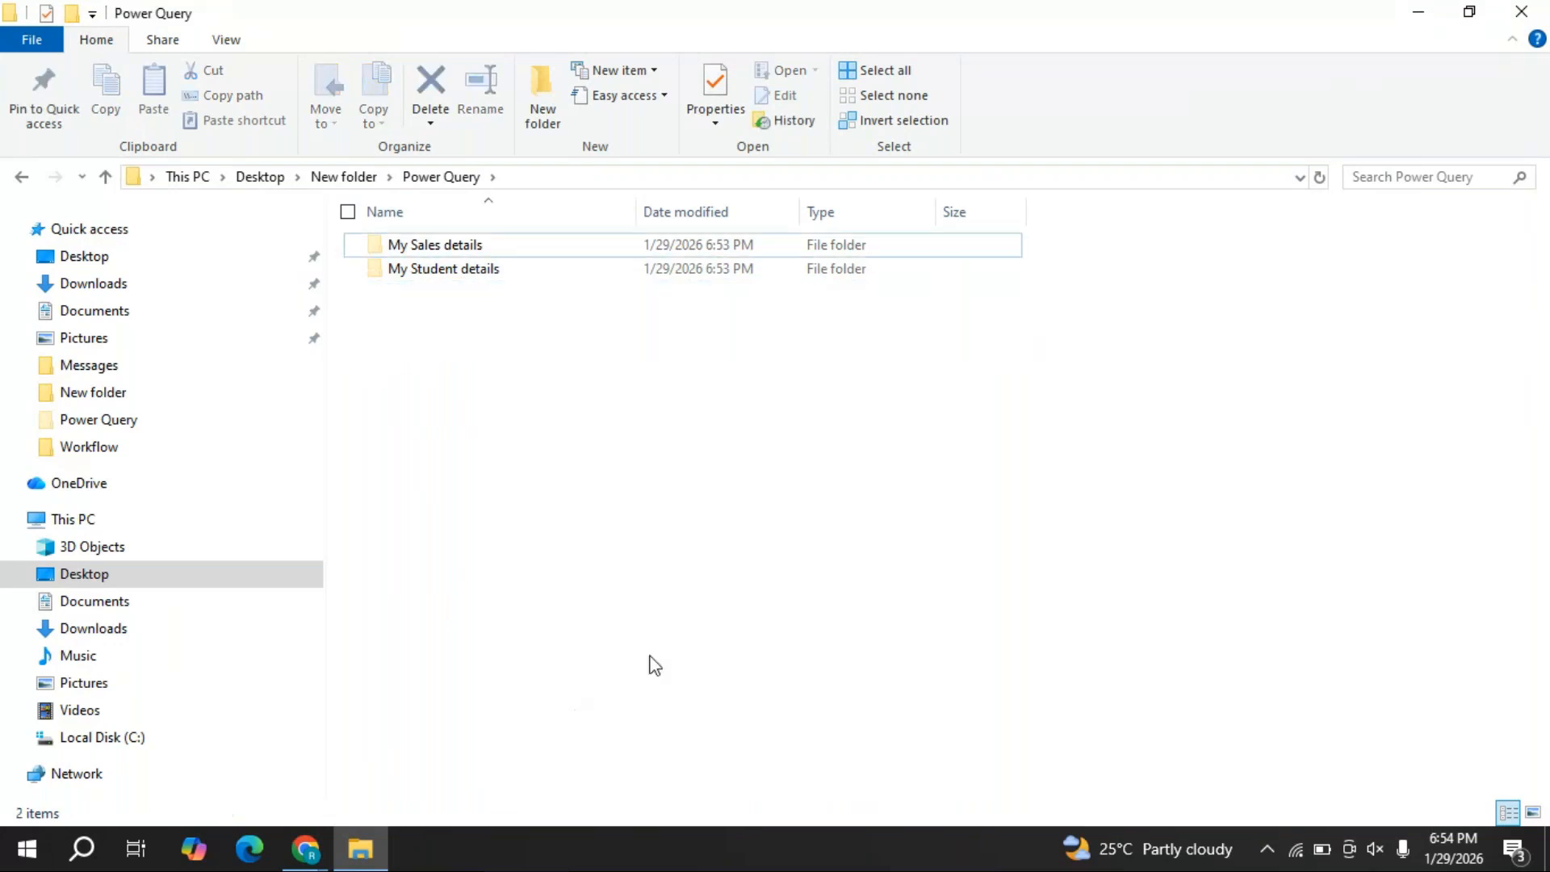
- Verify the contents of My Sales details and My Student details
click(475, 251)
double_click(475, 252)
click(441, 176)
click(479, 276)
double_click(478, 275)
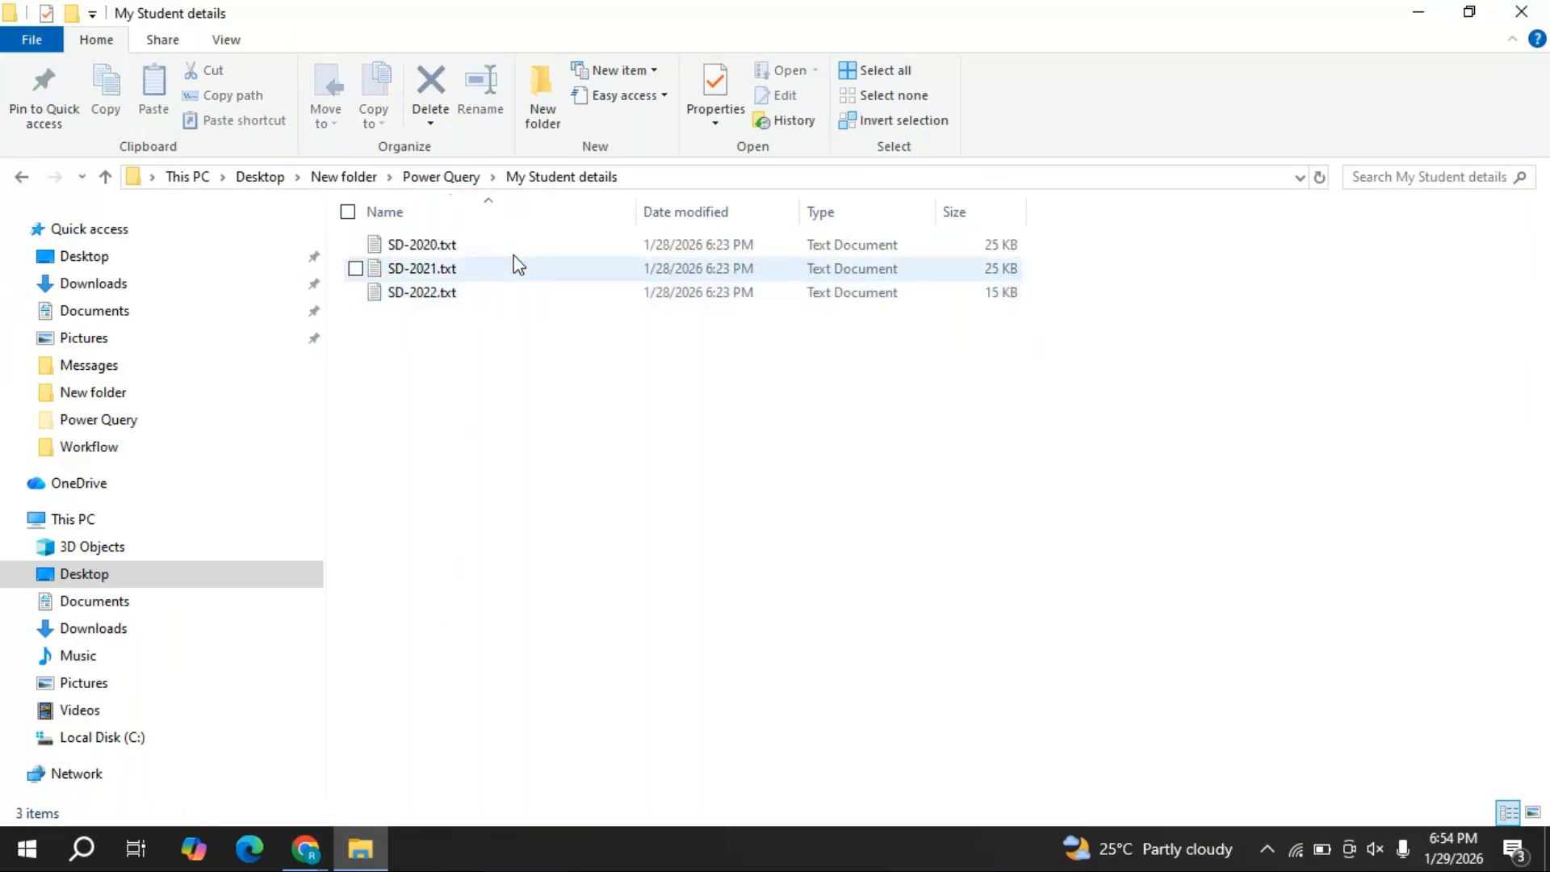
click(442, 177)
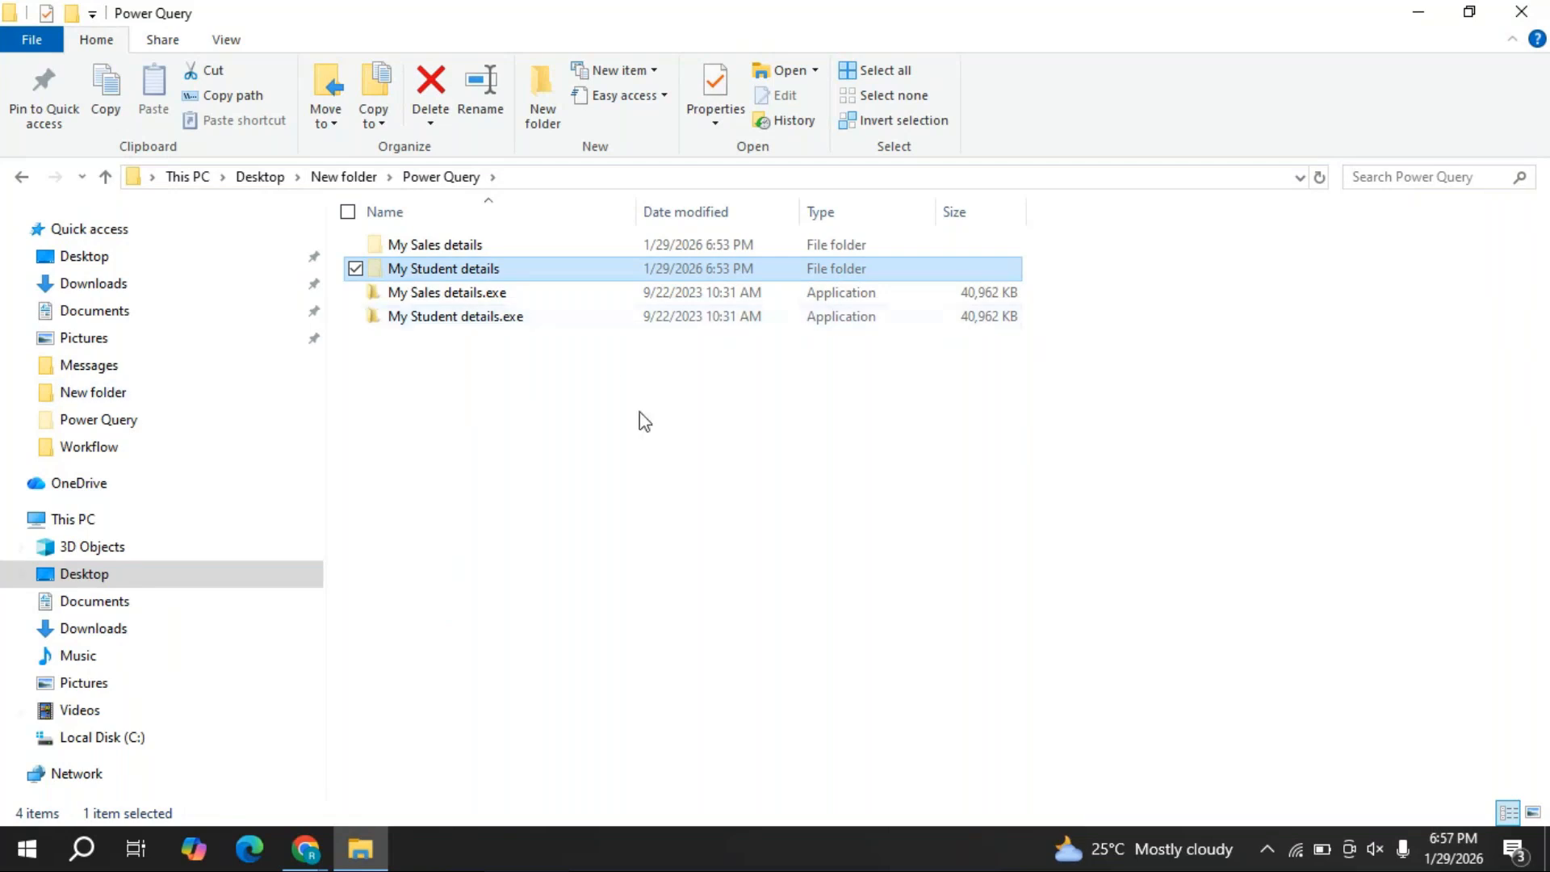
- Add a blank Excel workbook named New Microsoft Excel Worksheet.xlsx to Power Query
right_click(590, 390)
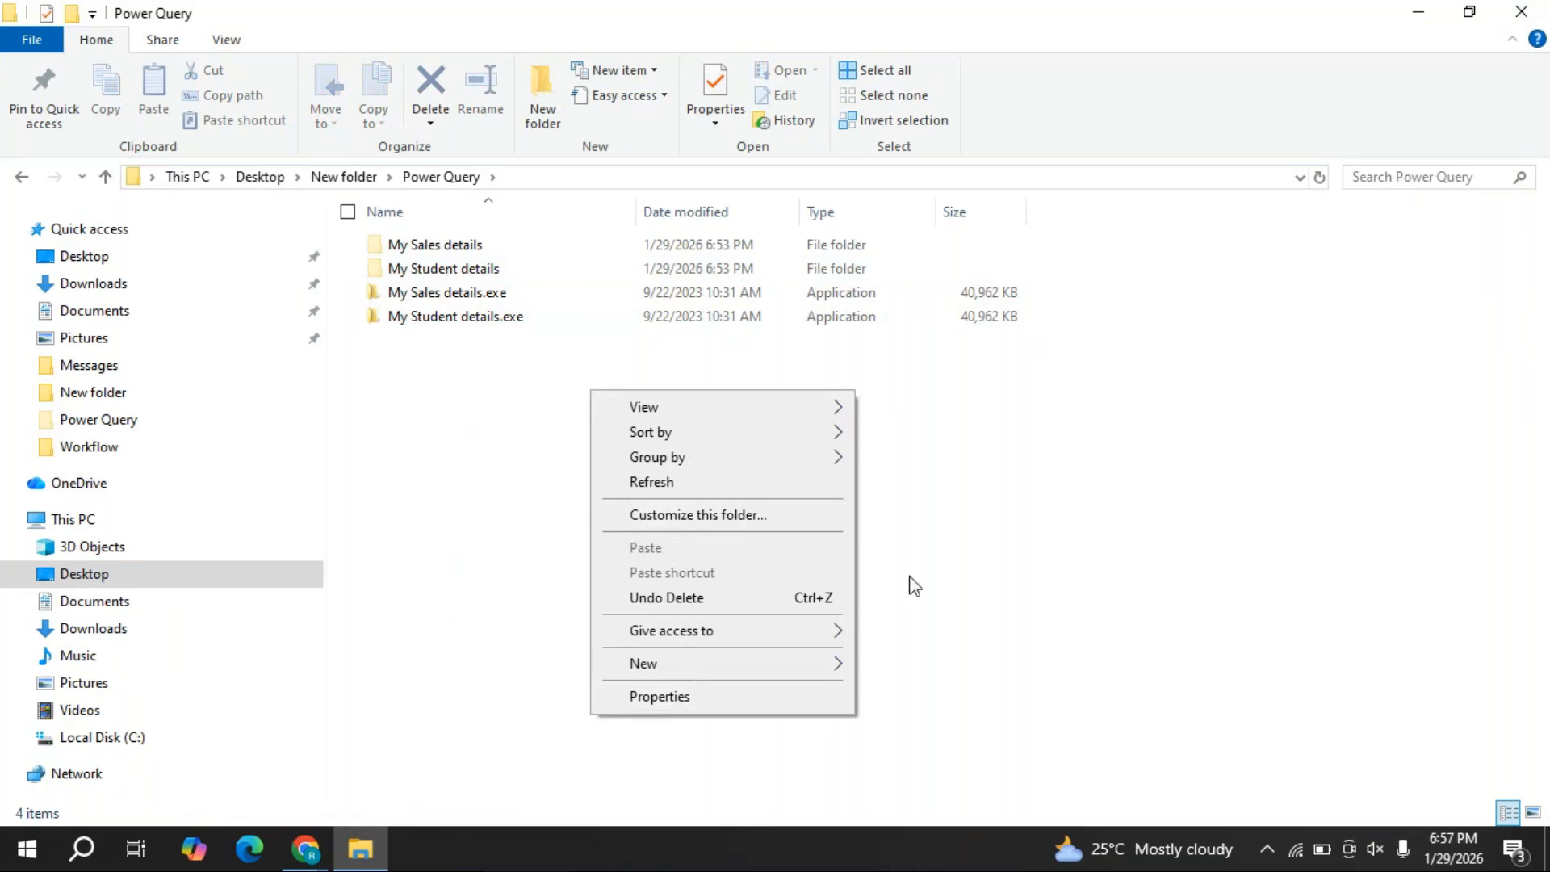
mouse_move(756, 667)
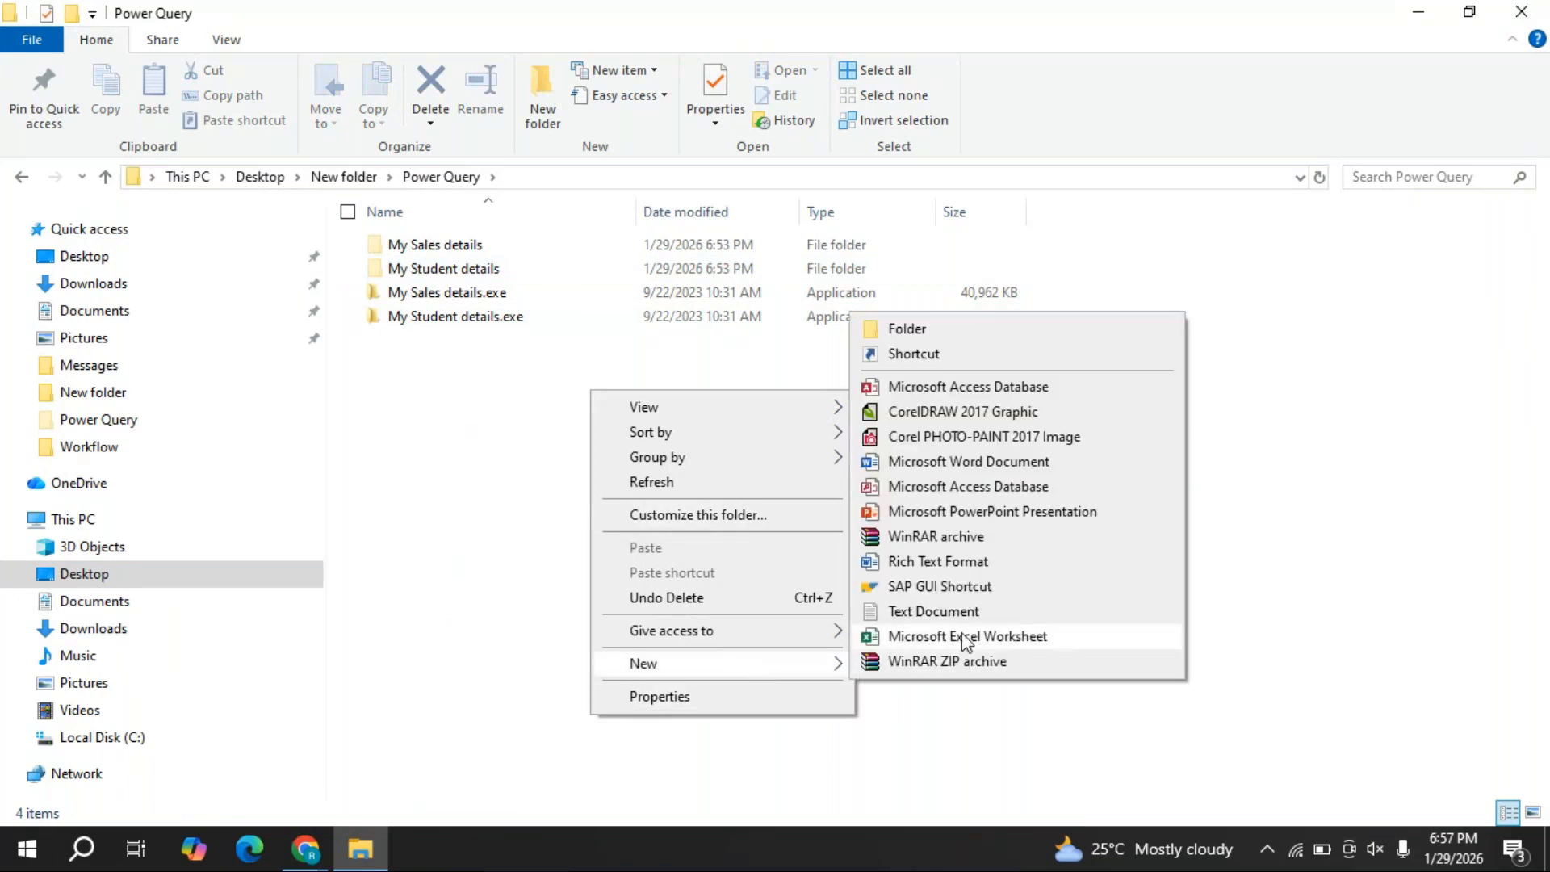
click(510, 482)
right_click(623, 446)
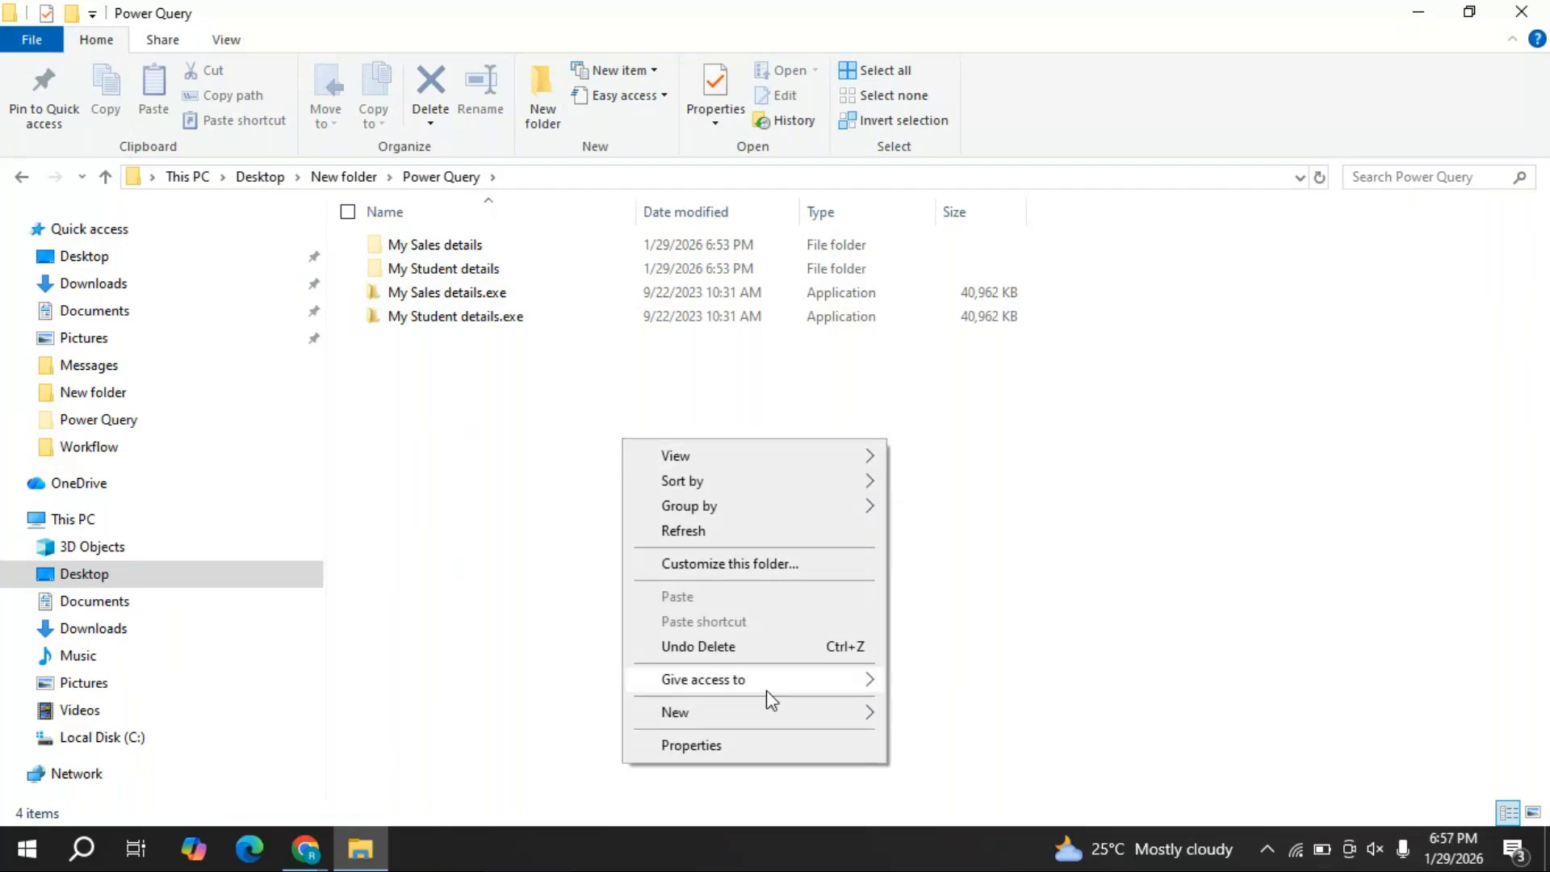
mouse_move(767, 713)
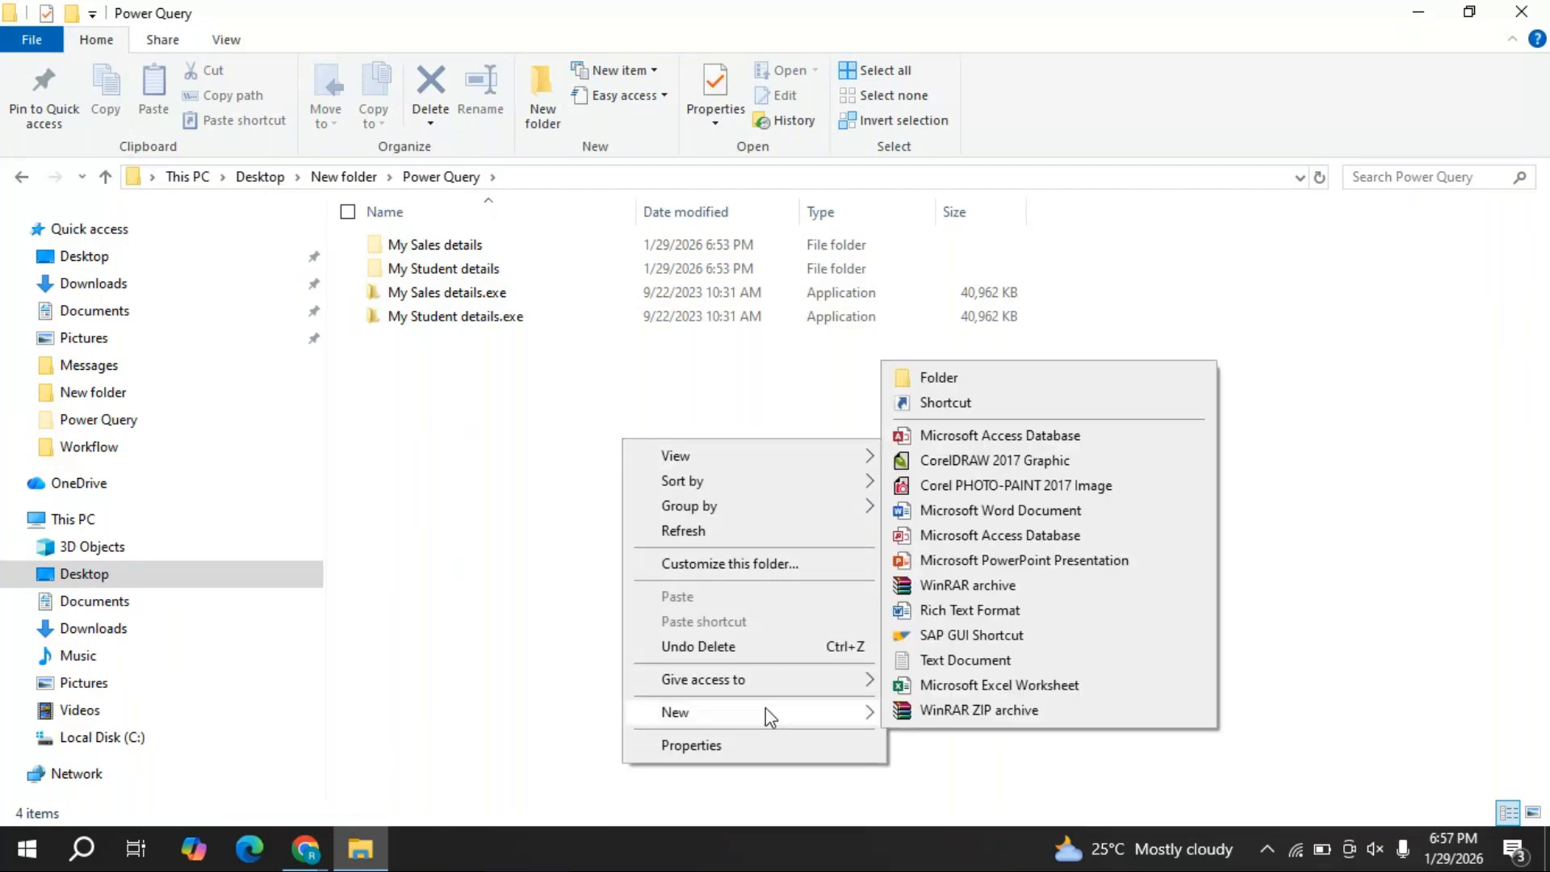
click(1038, 686)
click(667, 460)
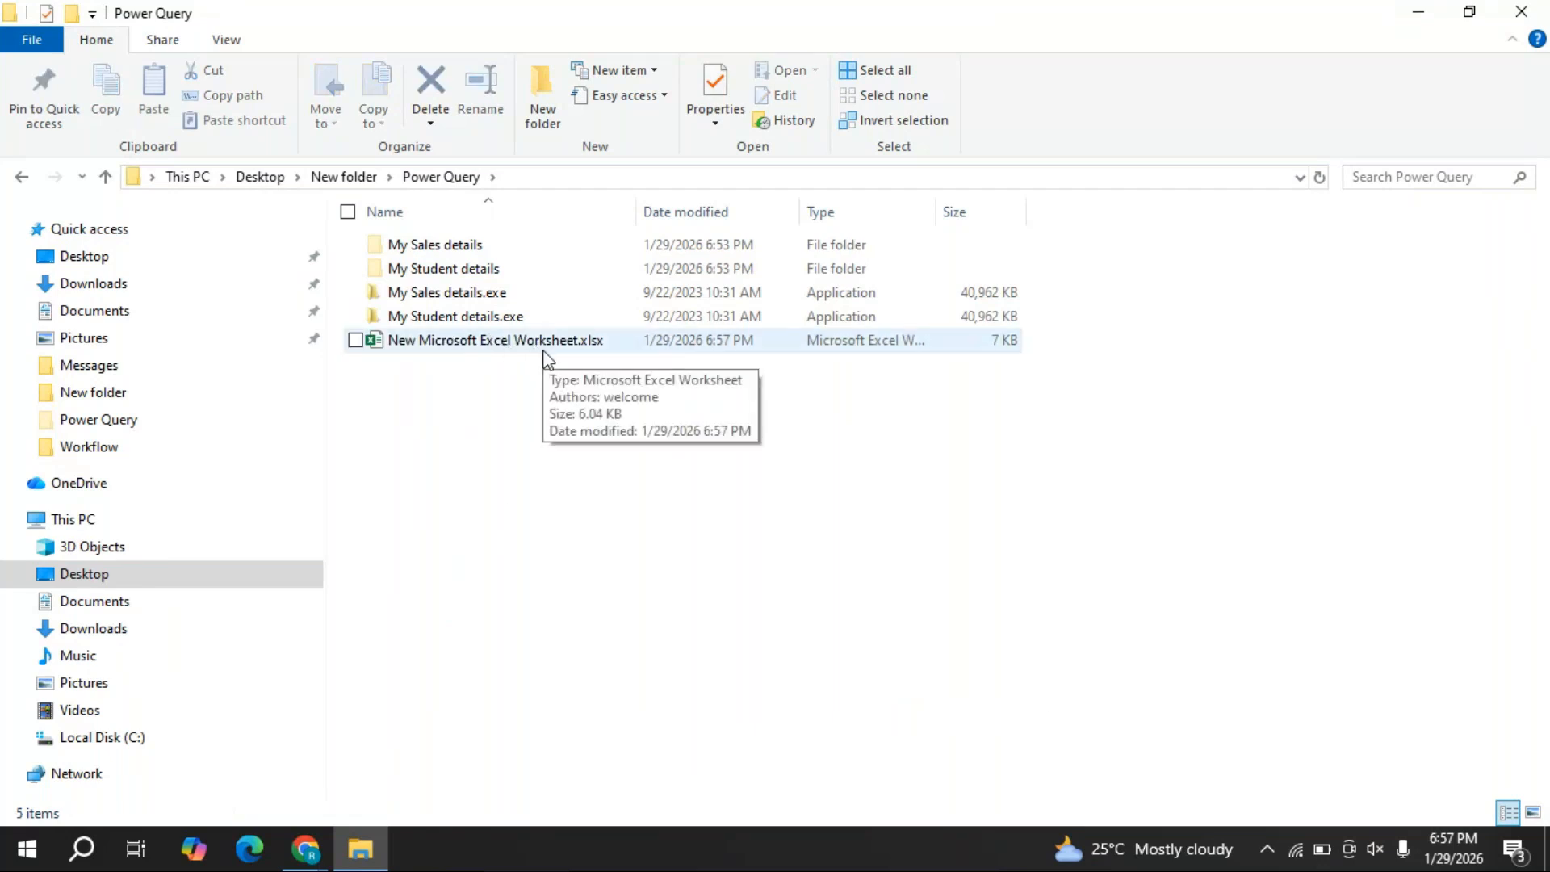
double_click(509, 346)
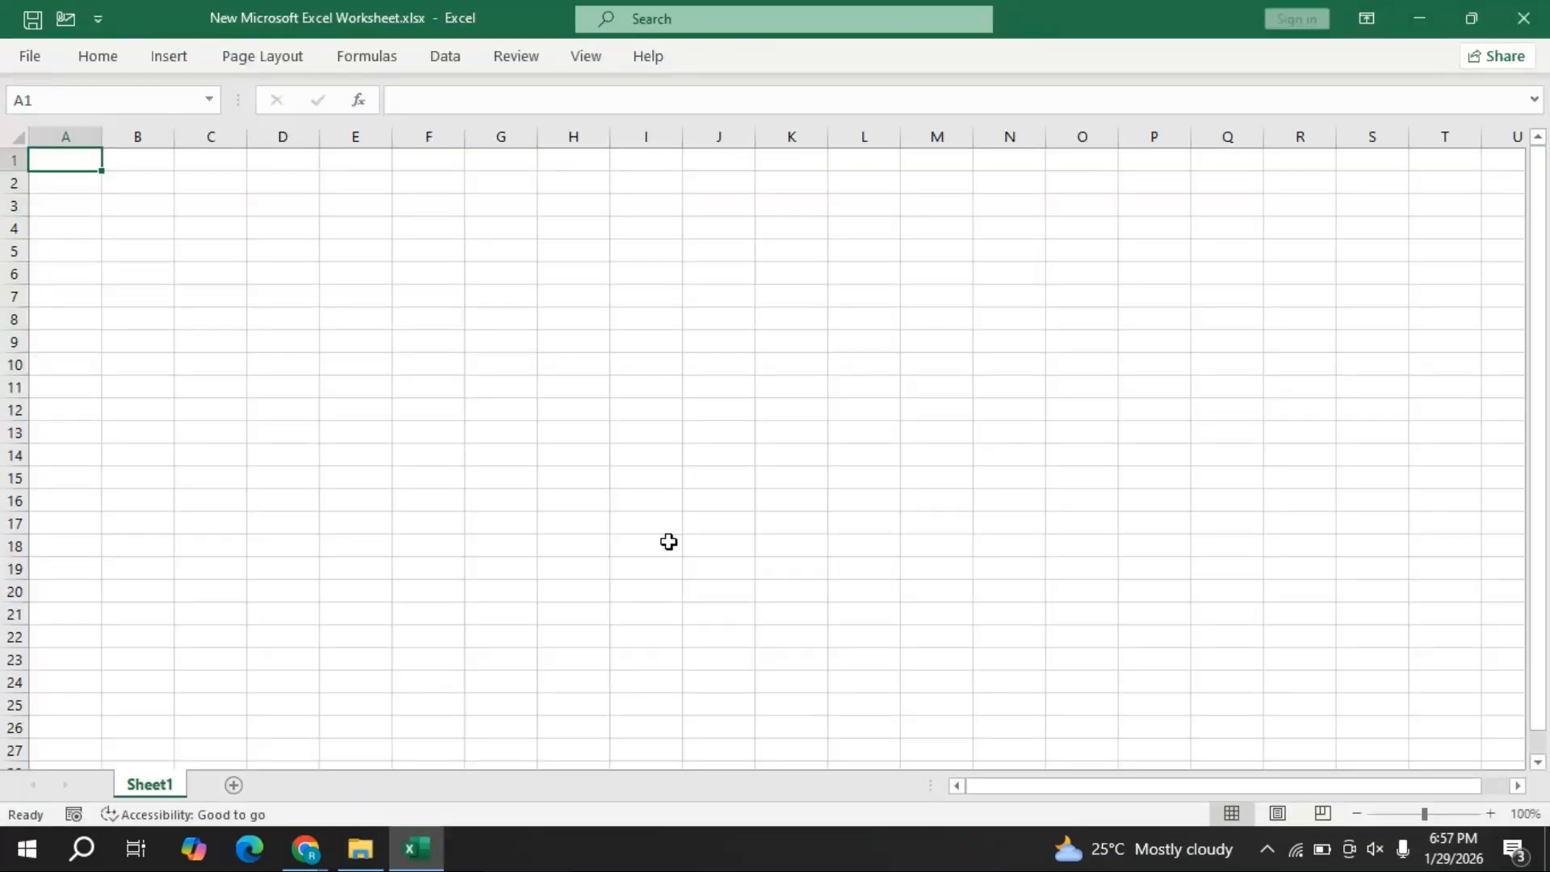
- Show the Data tab in the new workbook, then minimize Excel
click(446, 58)
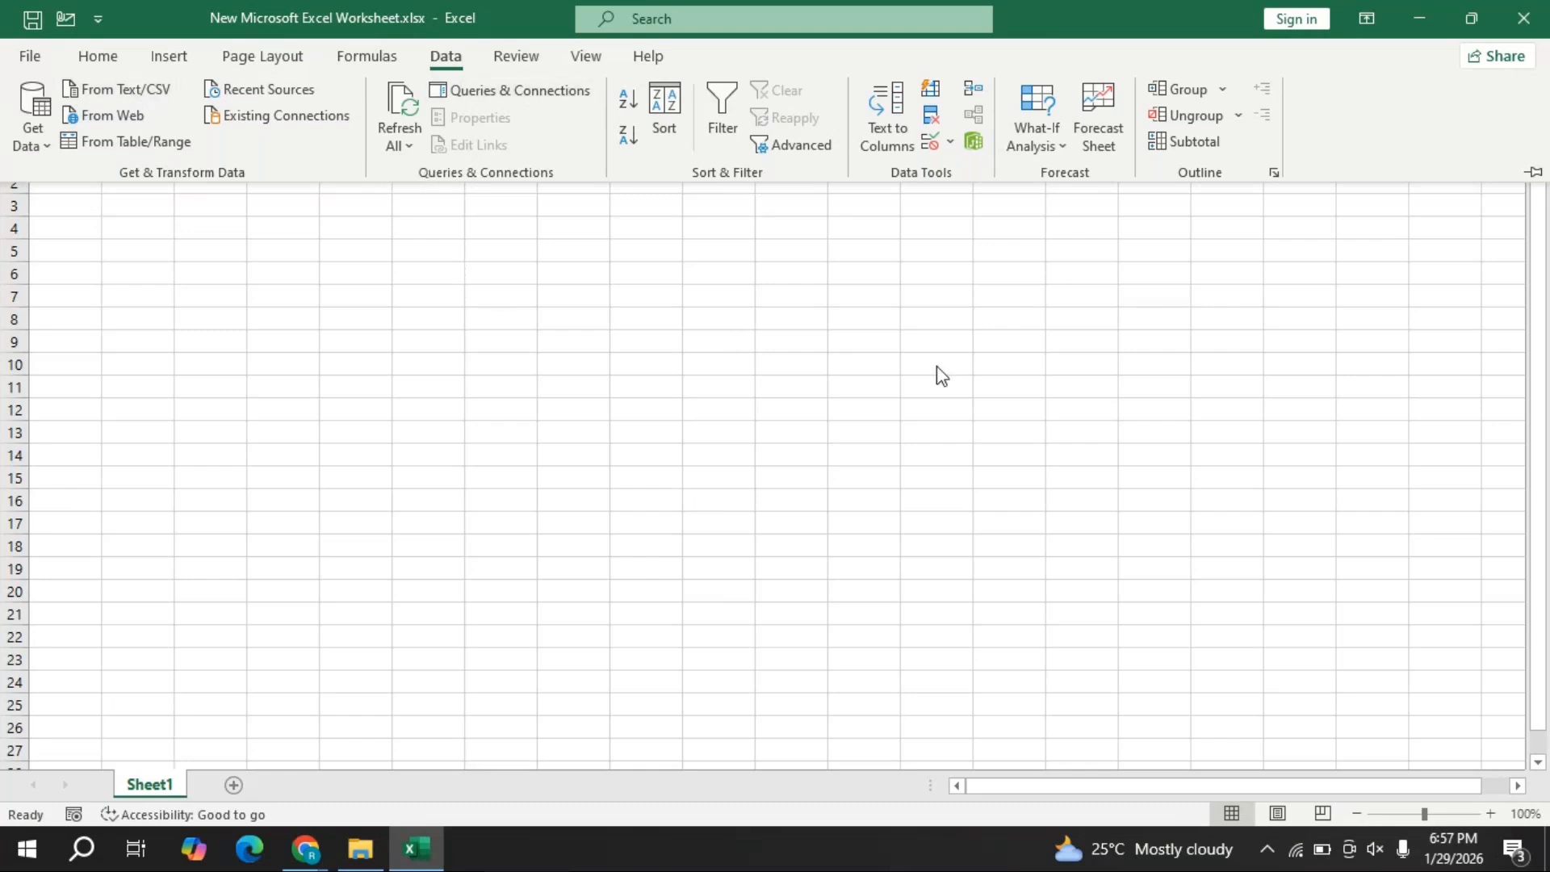
click(1421, 17)
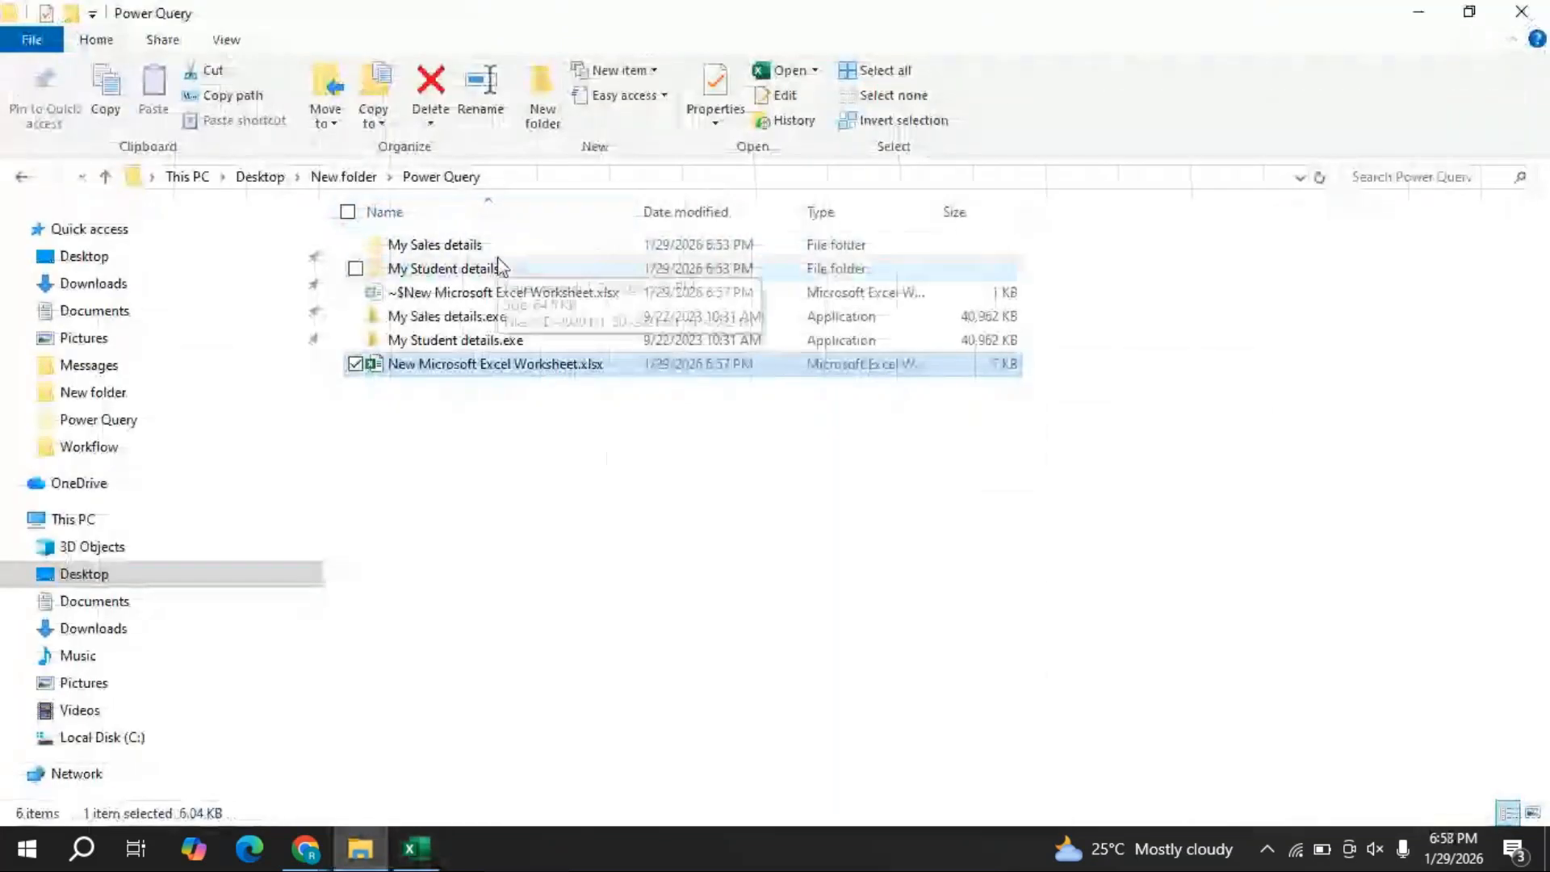
double_click(426, 245)
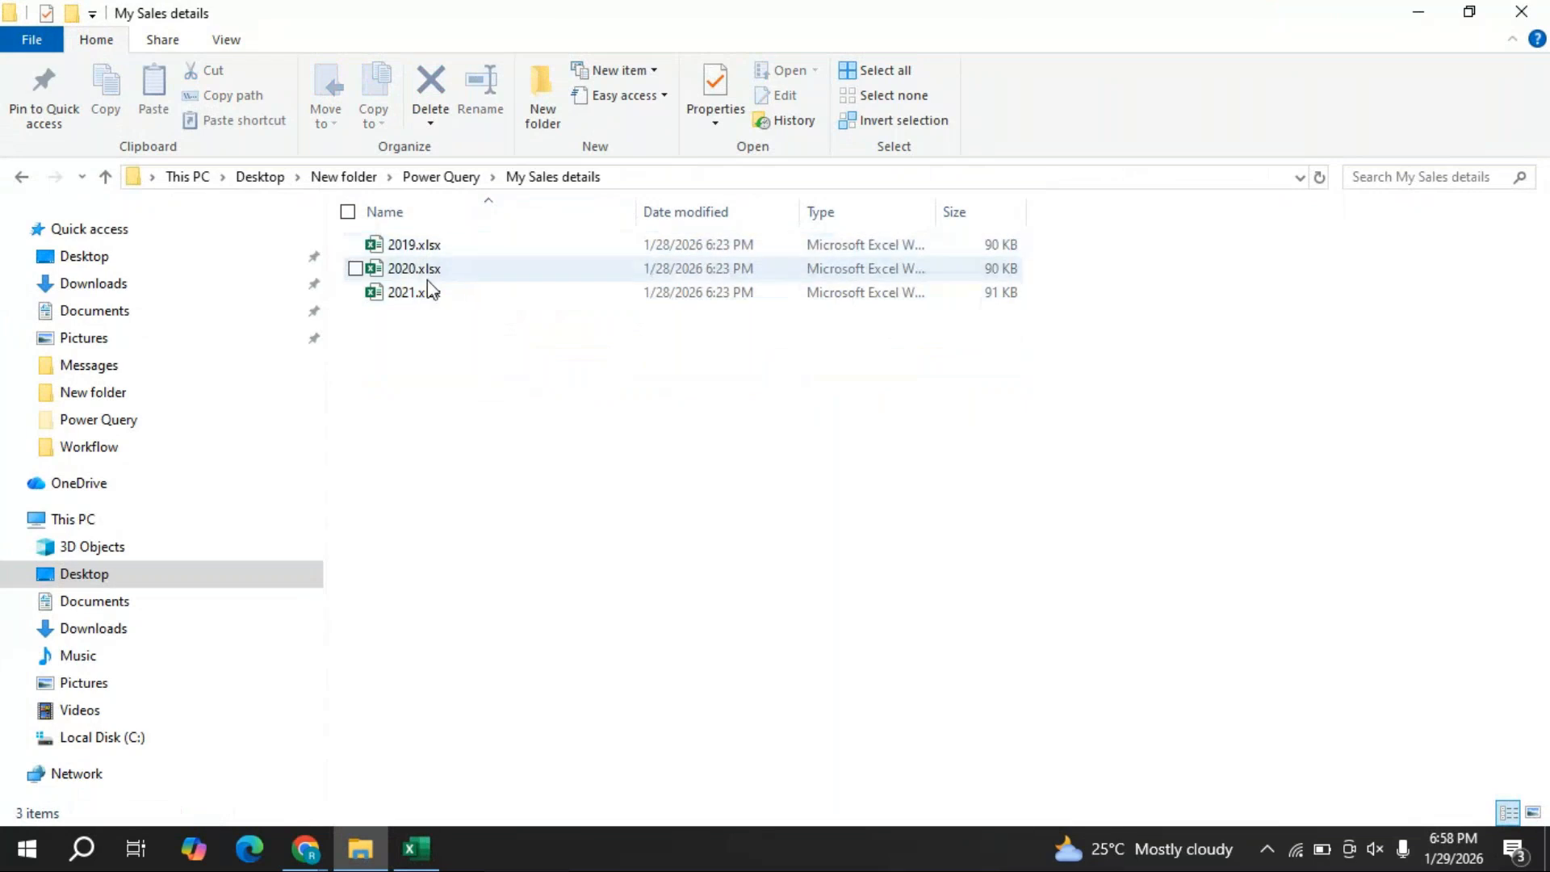
click(442, 176)
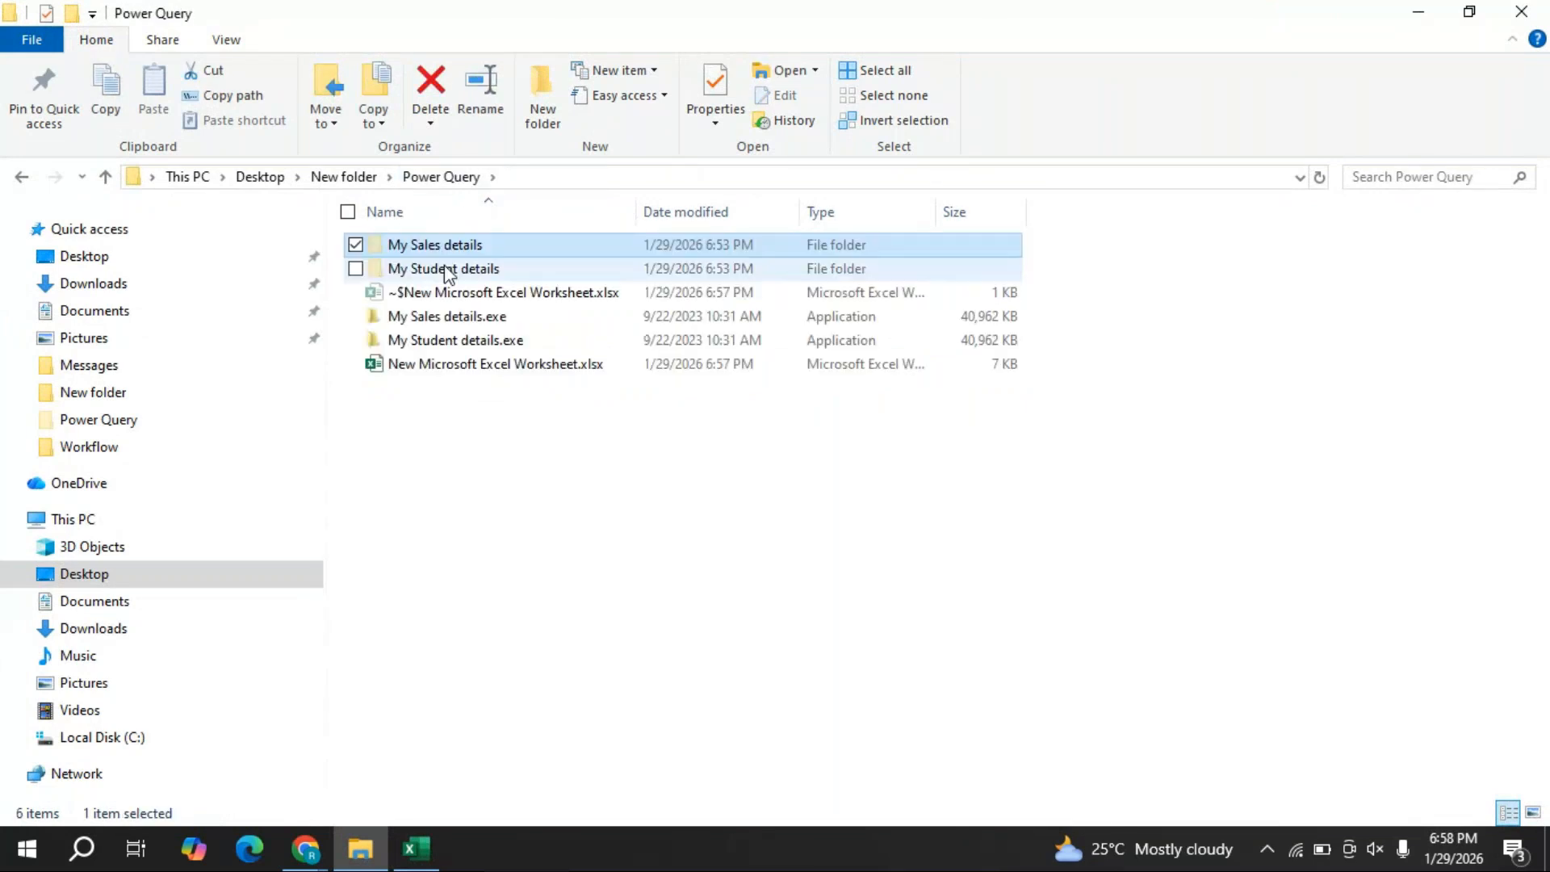
double_click(448, 270)
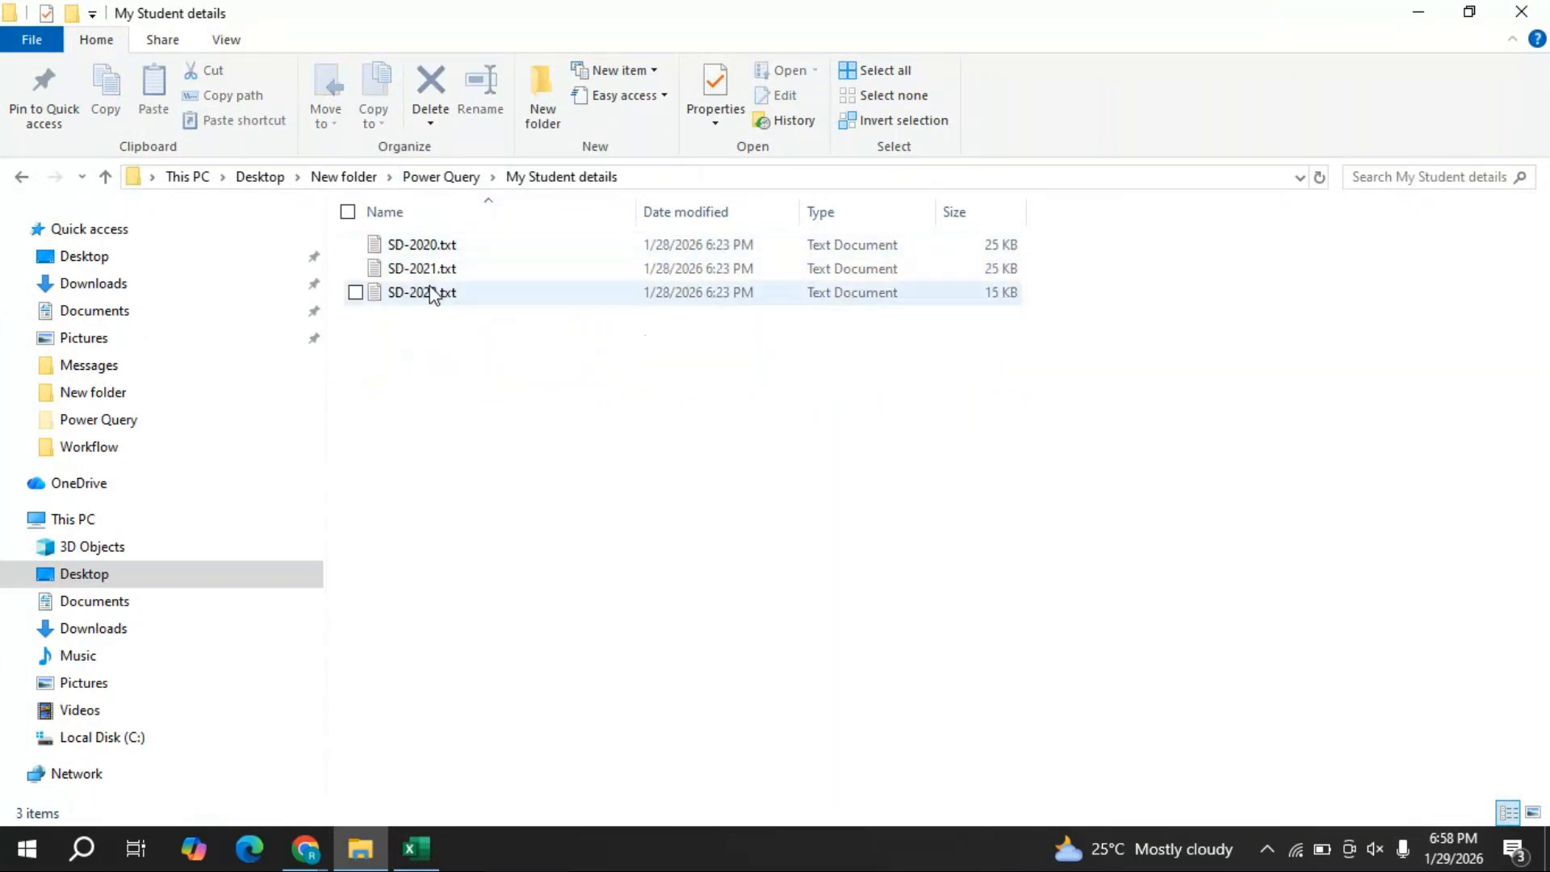
click(457, 181)
click(413, 862)
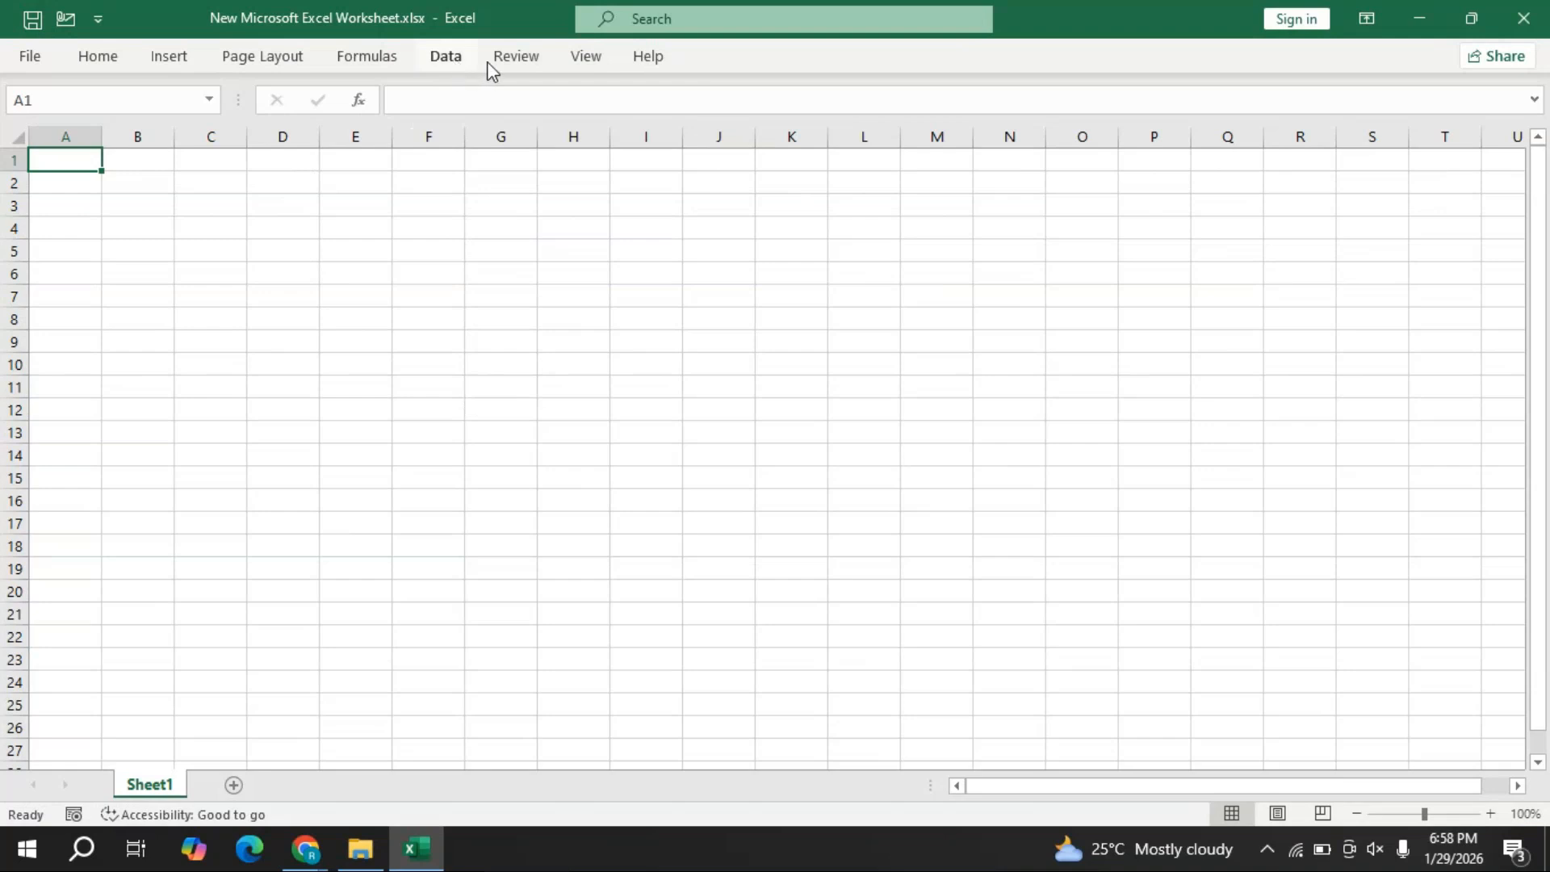
- Open the Excel window's options menu and dismiss it without choosing anything
right_click(1166, 55)
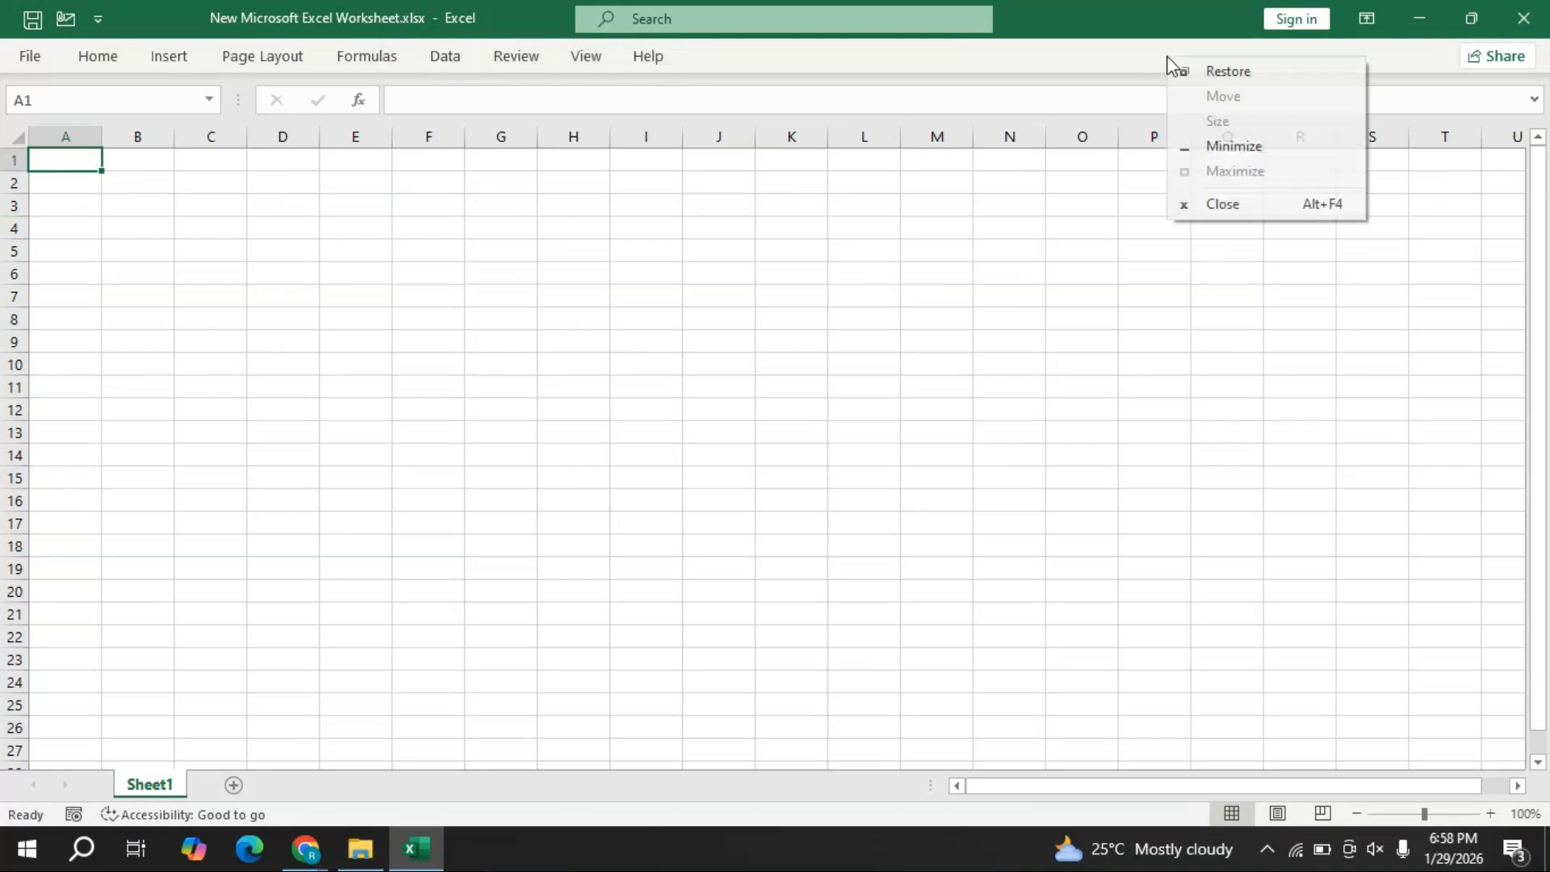
click(1063, 71)
- Set Ribbon Display Options to Show Tabs and Commands so the full ribbon stays visible
click(1370, 22)
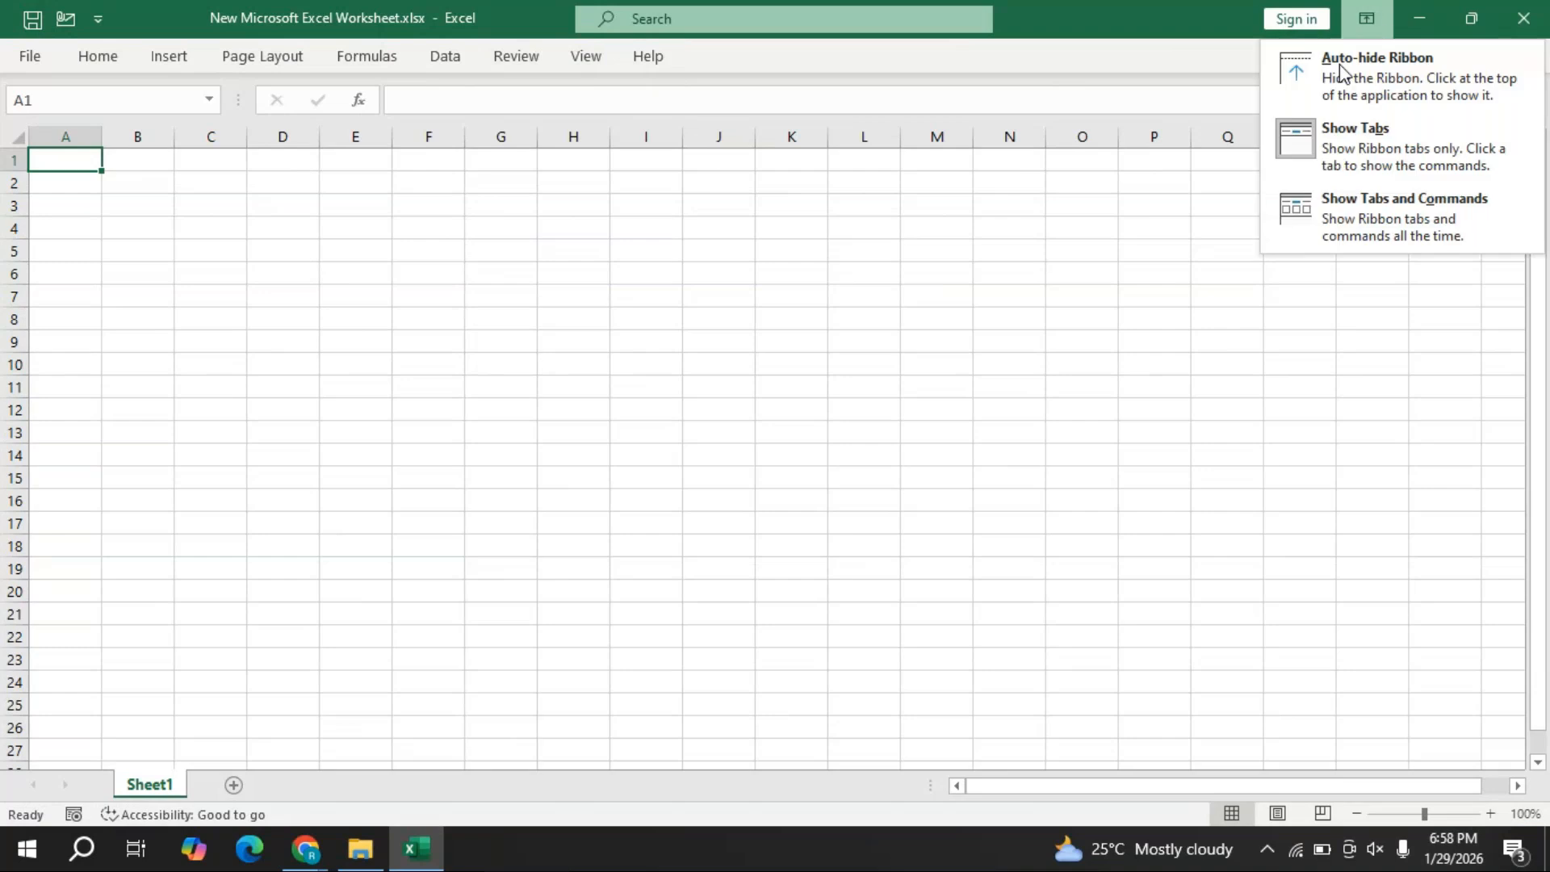
click(1397, 151)
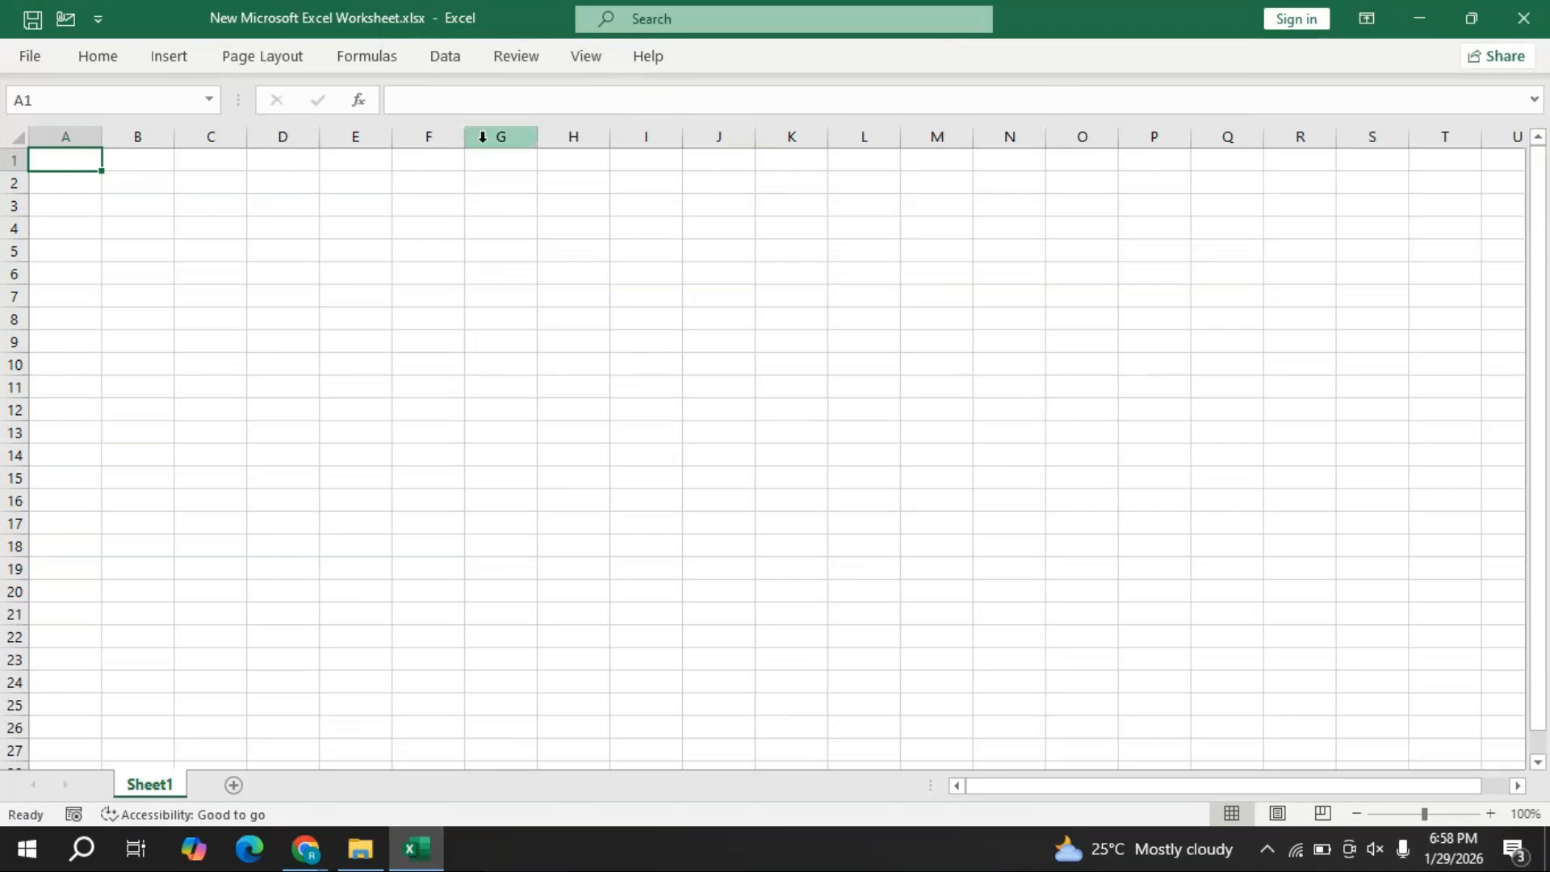
click(1367, 20)
click(1426, 217)
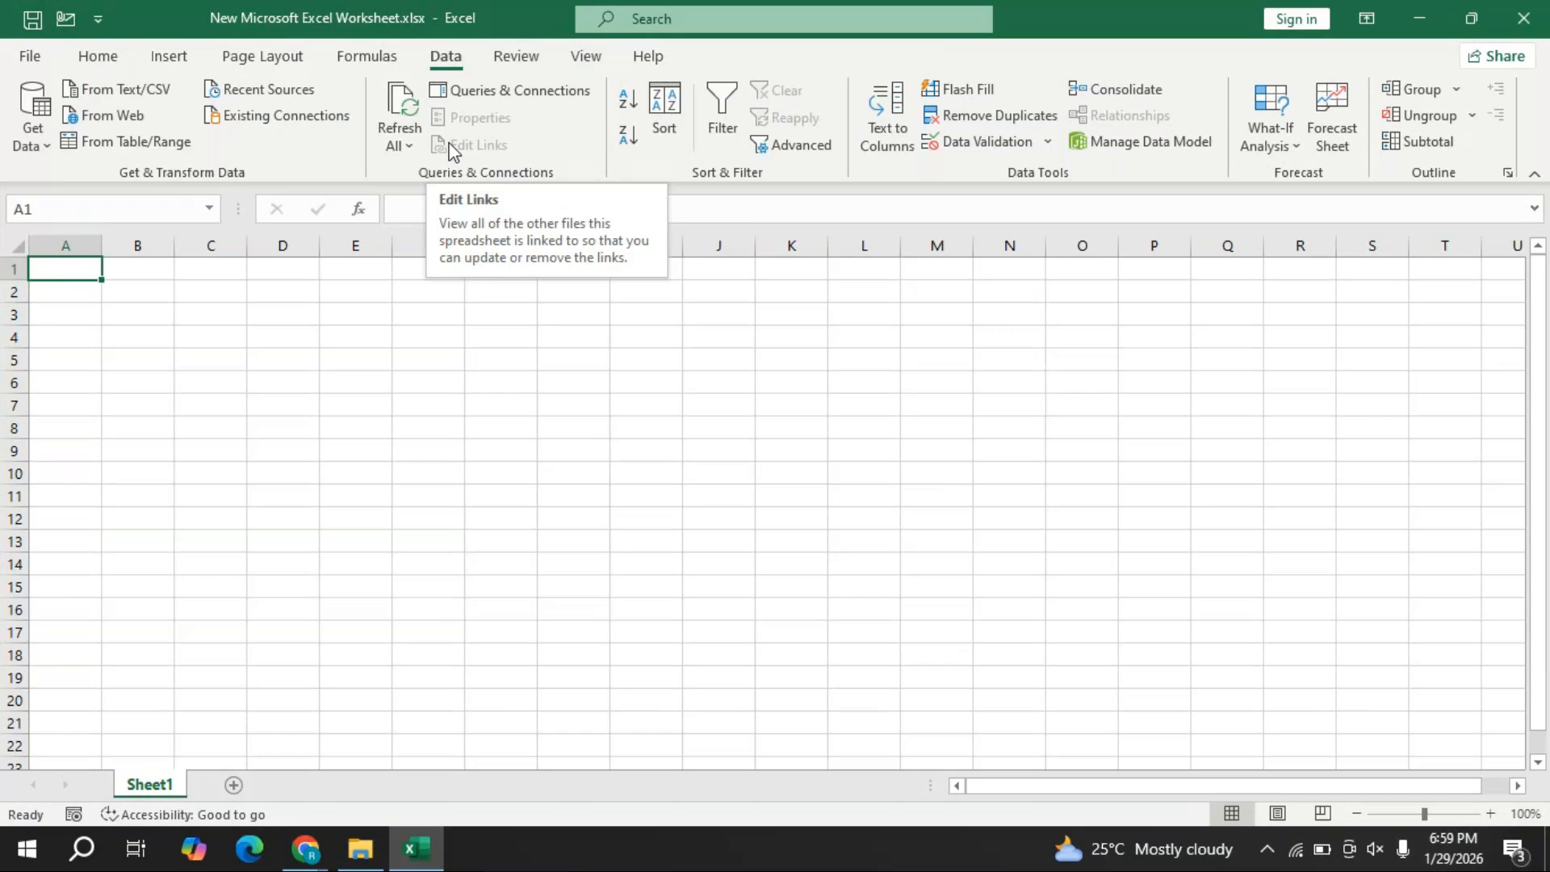
- Browse the Get Data sources: From File, From Database, From Azure, From Online Services, From Other Sources
click(46, 150)
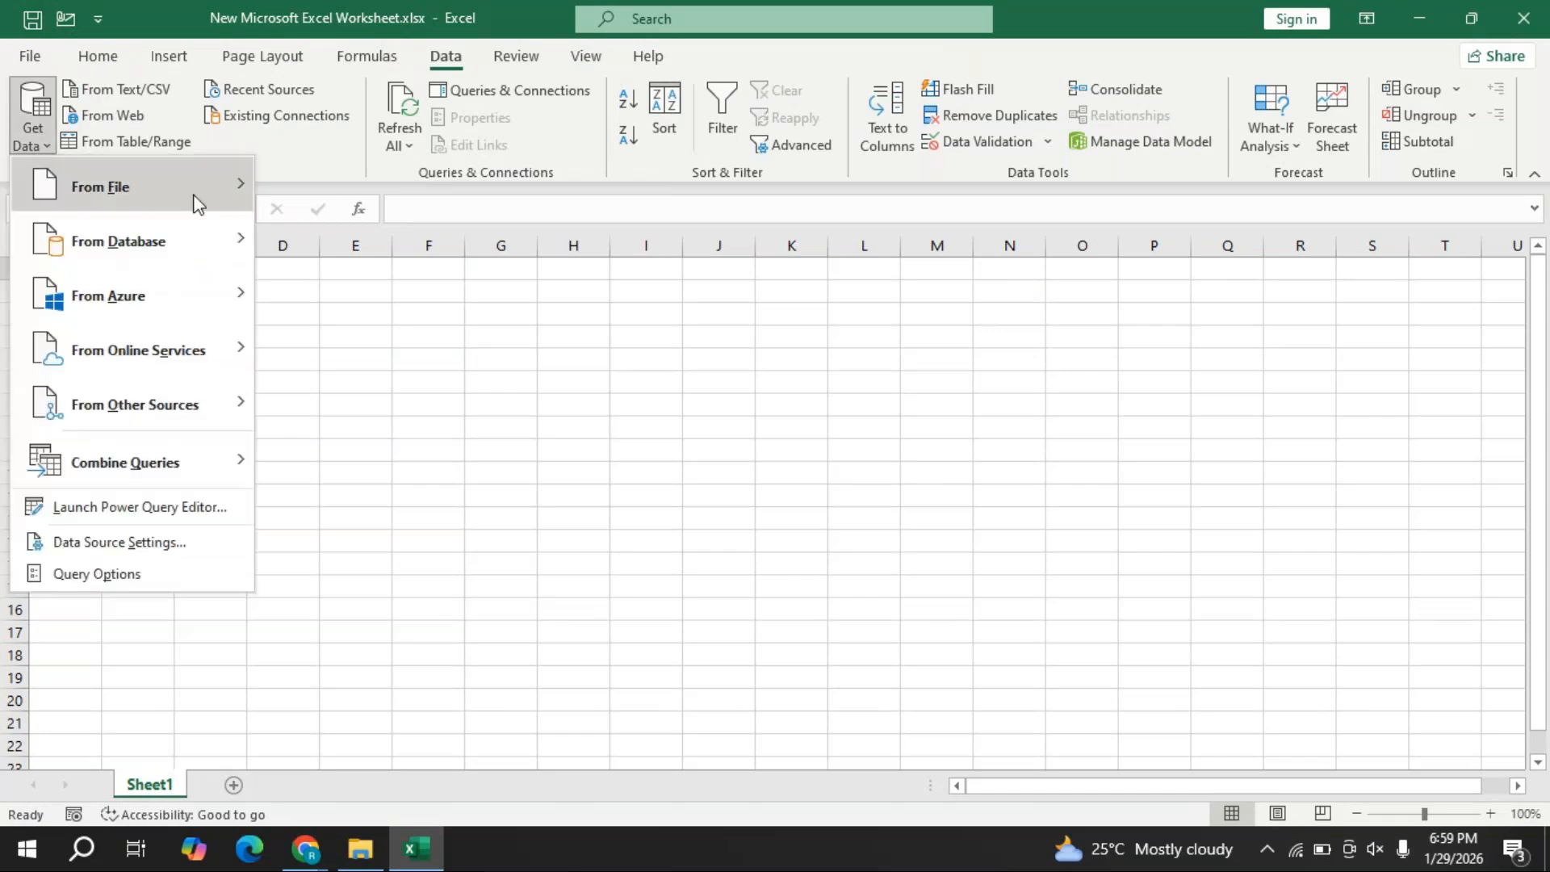
mouse_move(210, 190)
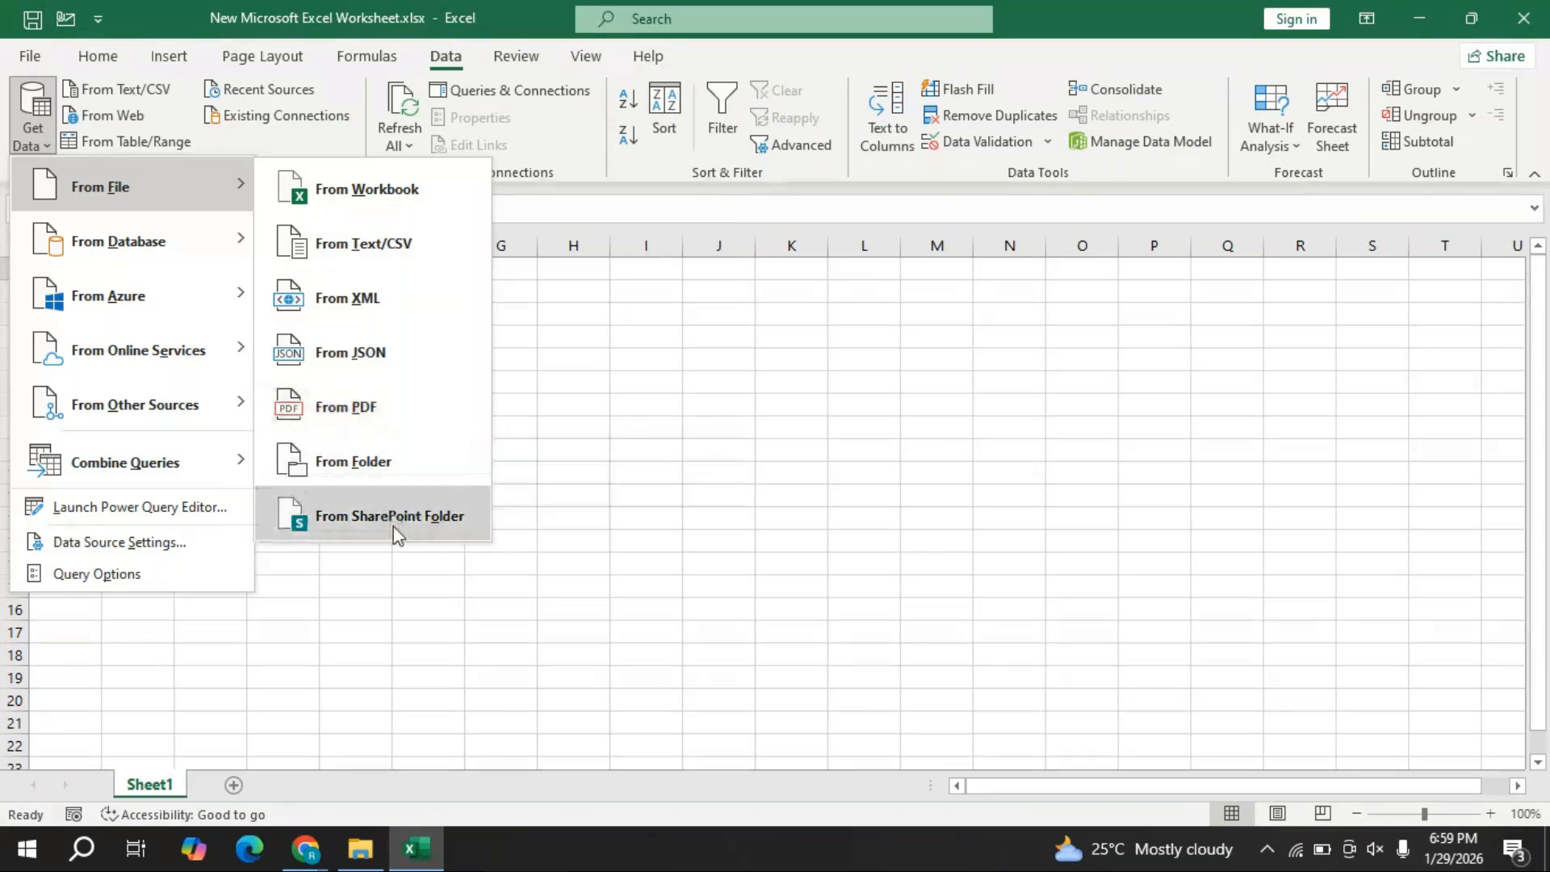
mouse_move(210, 243)
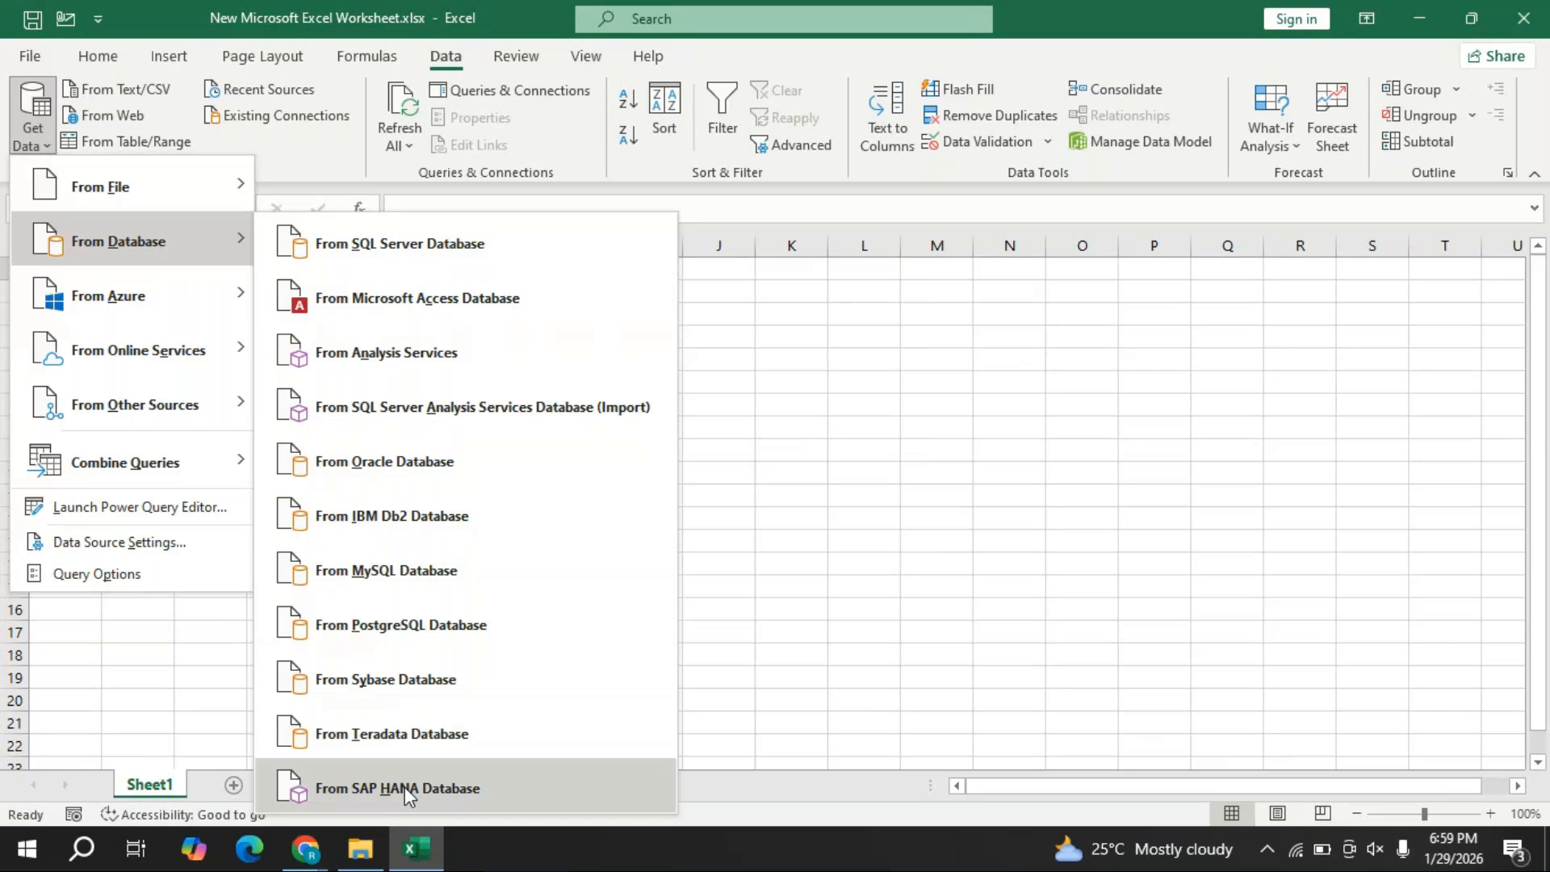
mouse_move(220, 298)
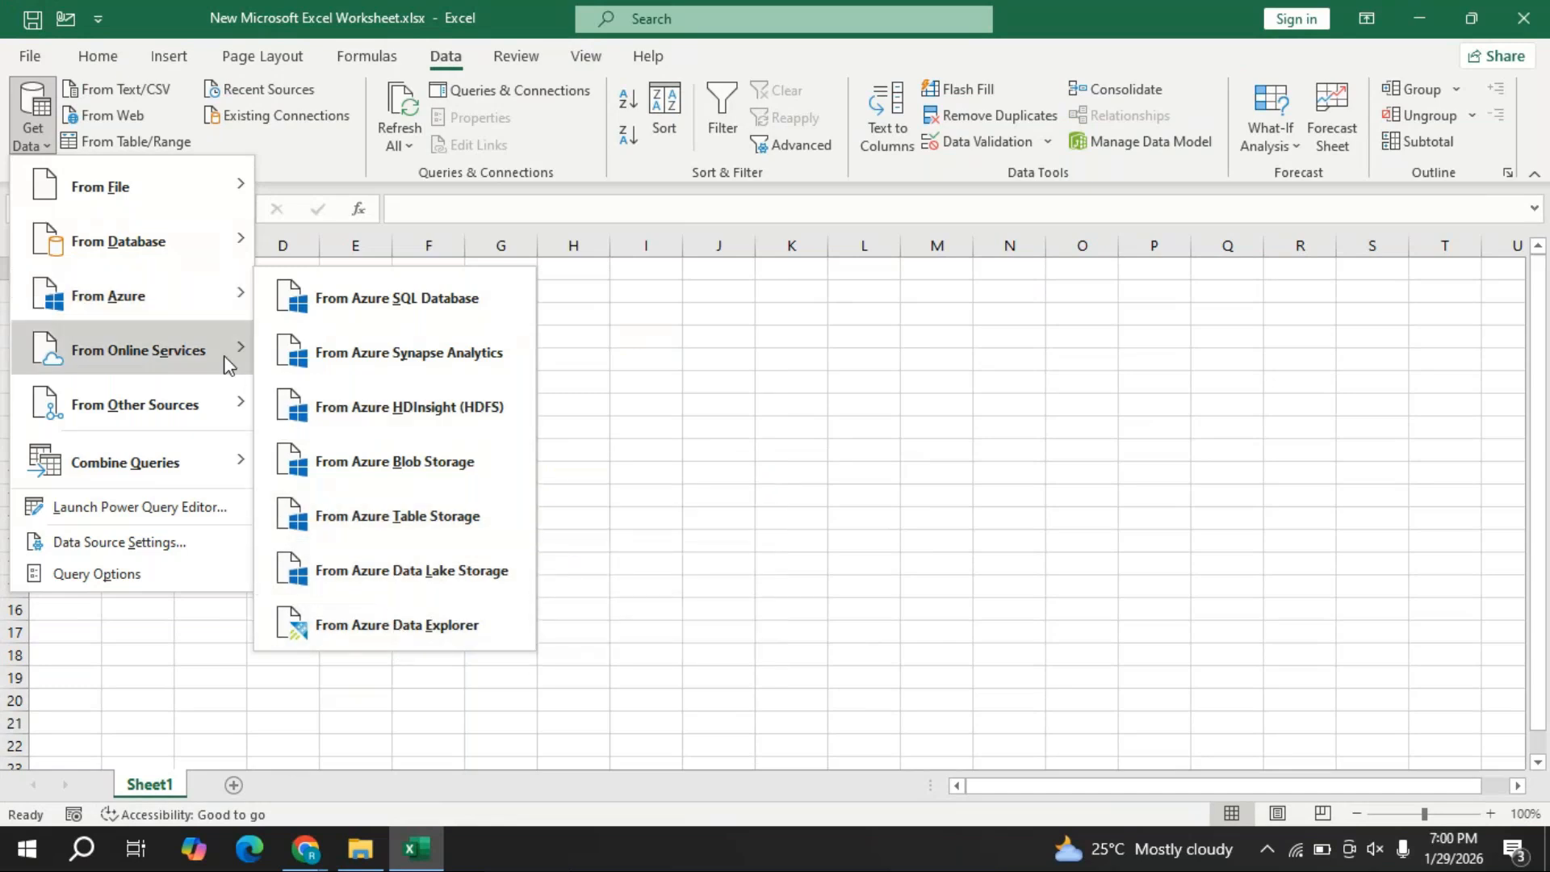
mouse_move(230, 365)
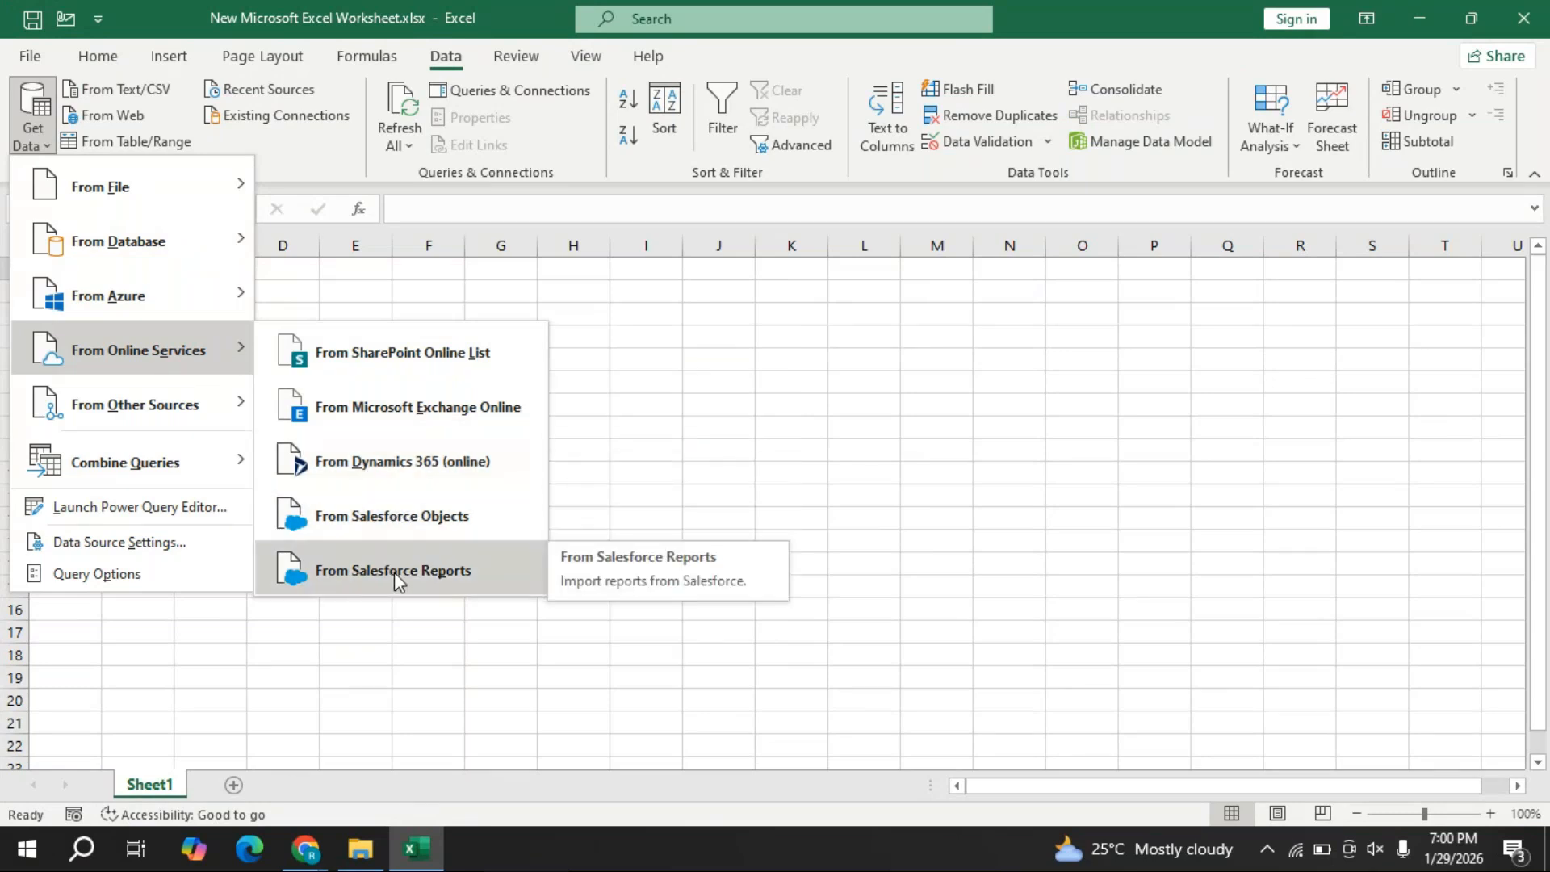
mouse_move(153, 411)
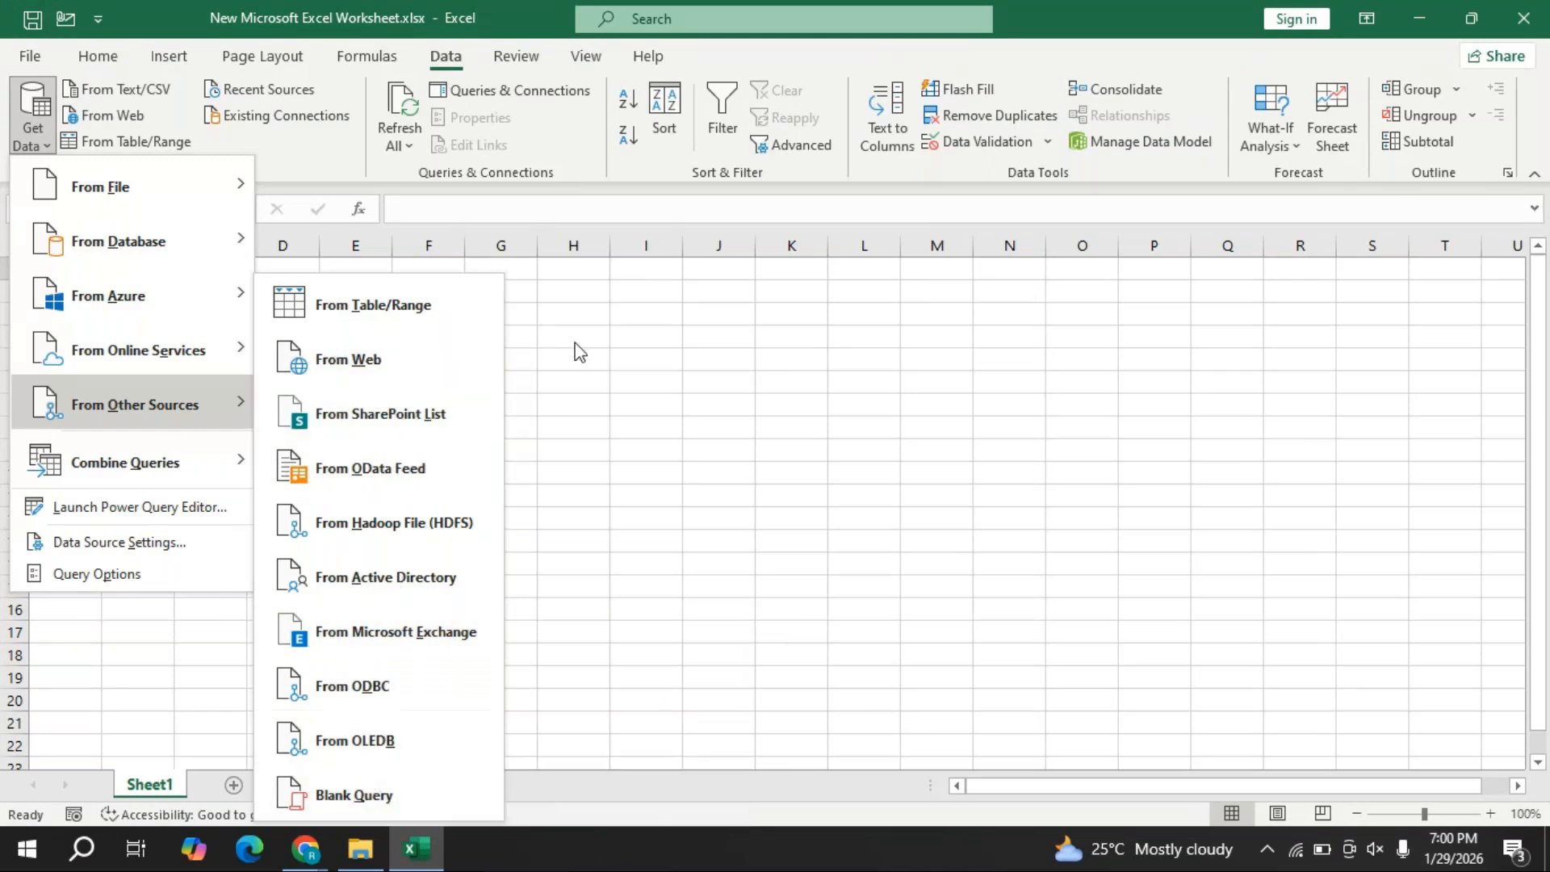
- Start a Get Data > From File > From Folder import to bring up the Browse dialog
click(627, 327)
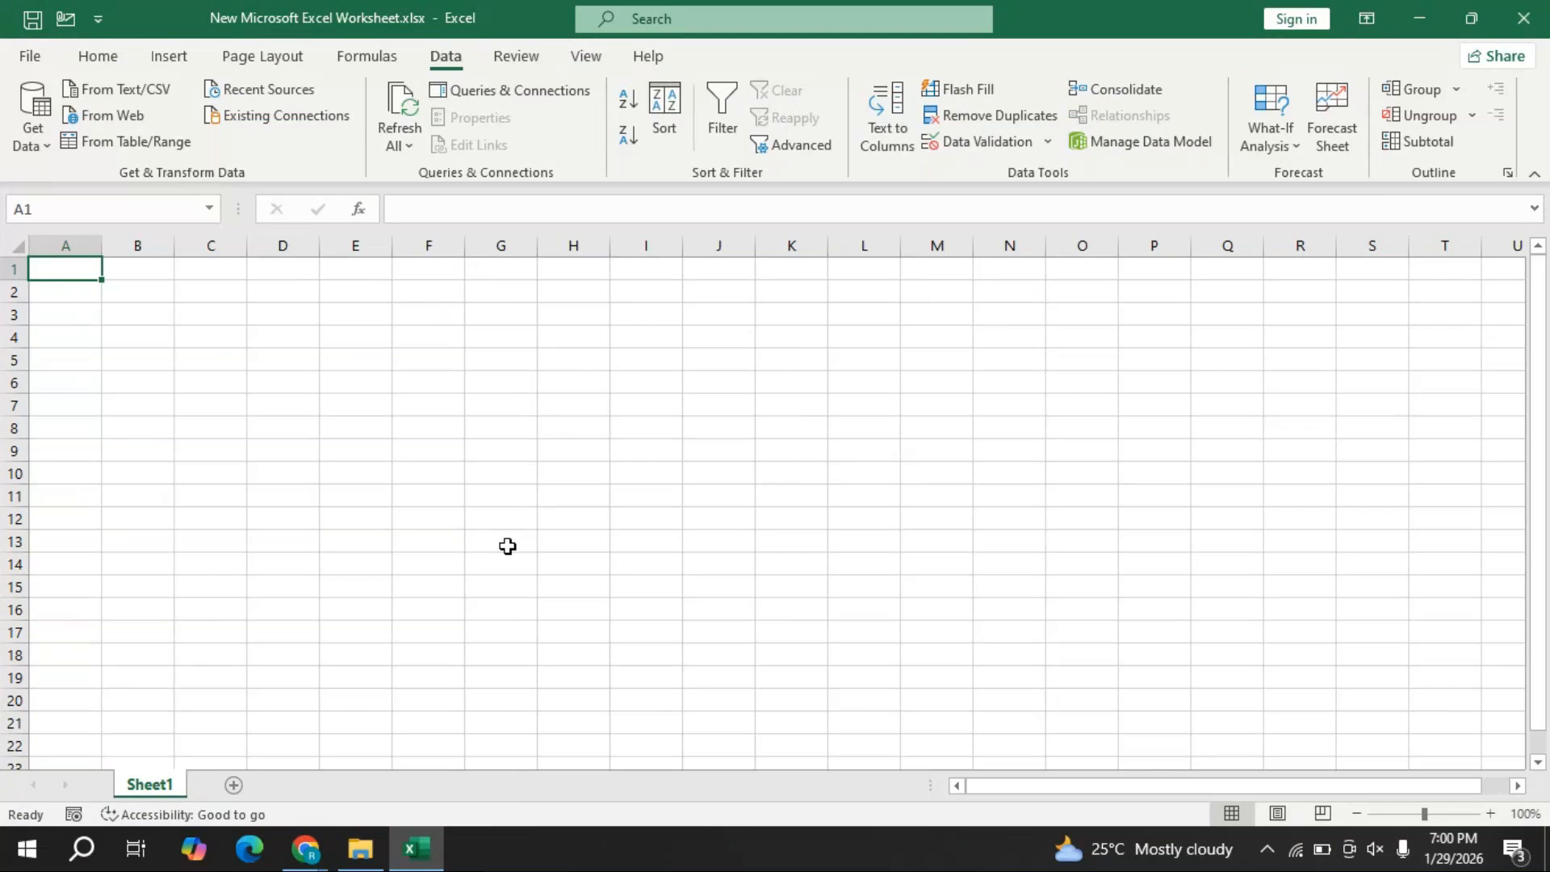
click(49, 152)
mouse_move(152, 197)
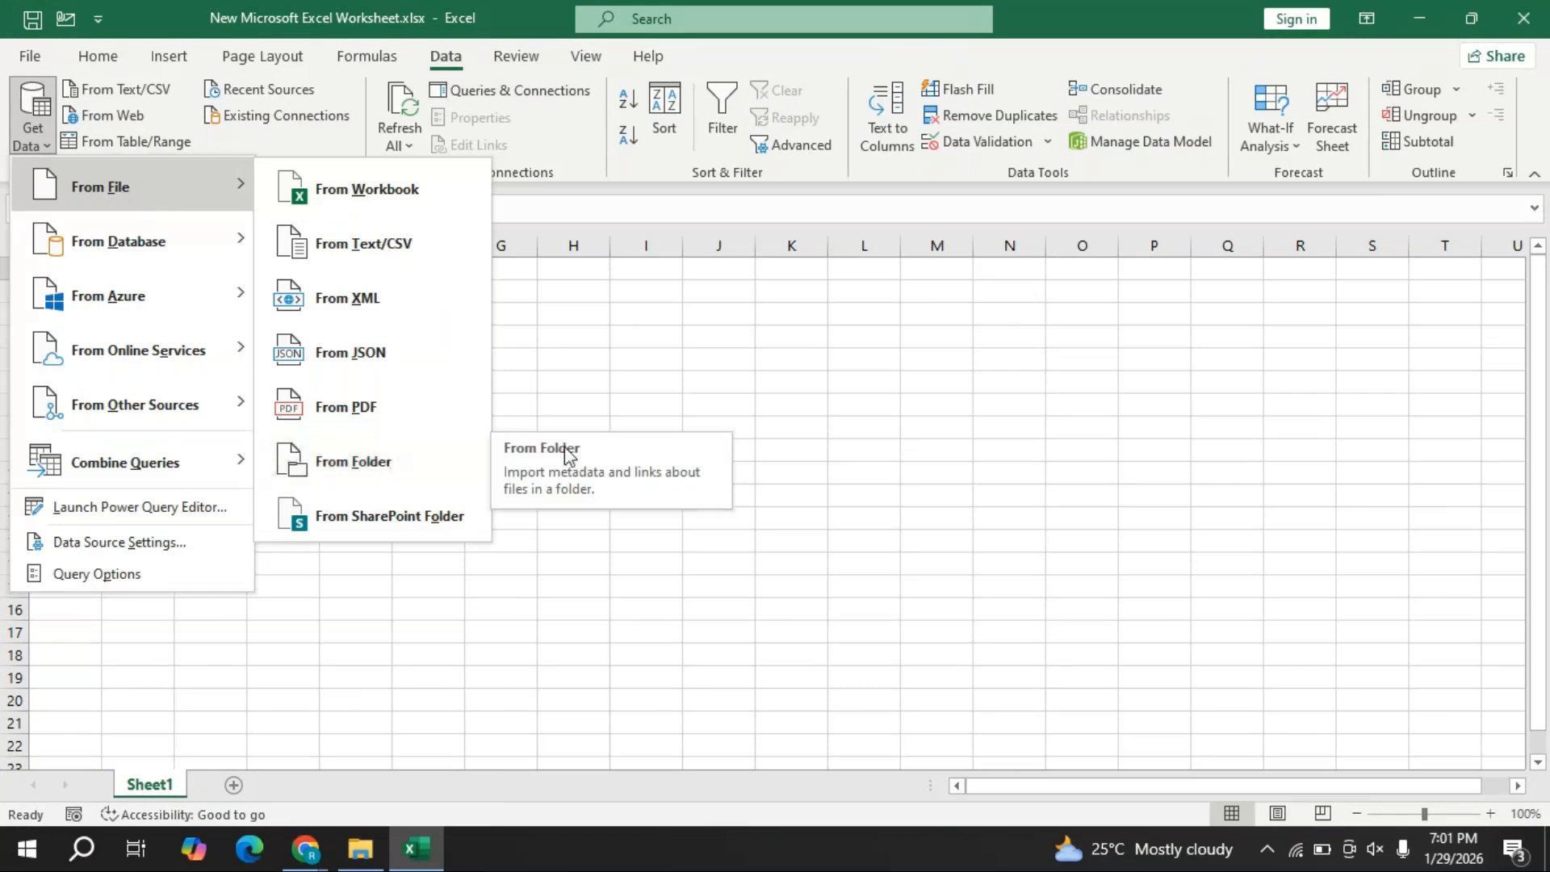
click(934, 459)
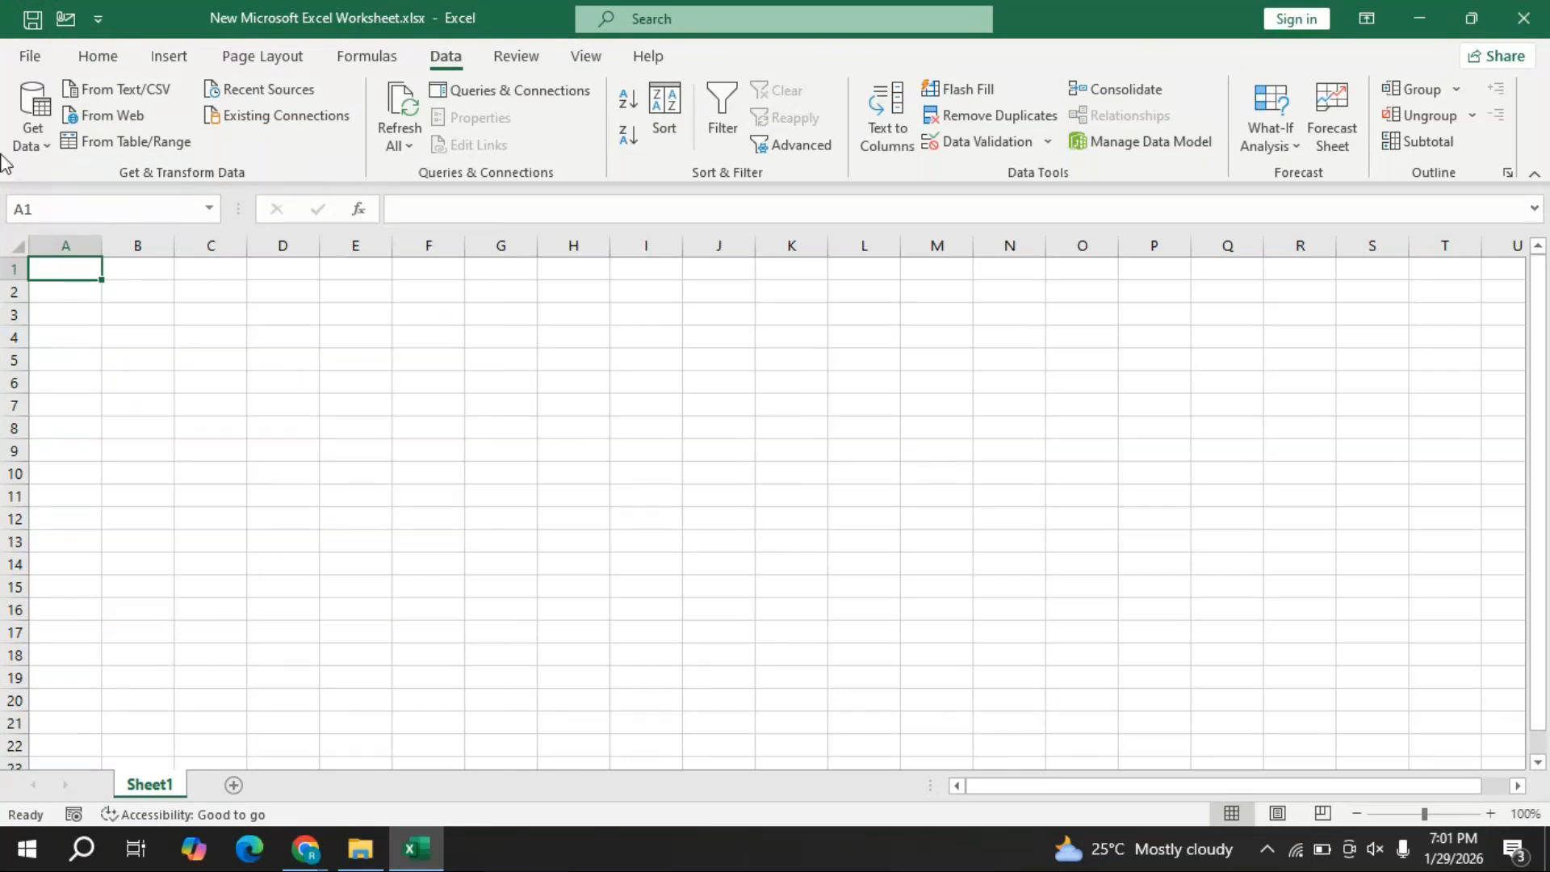
click(31, 133)
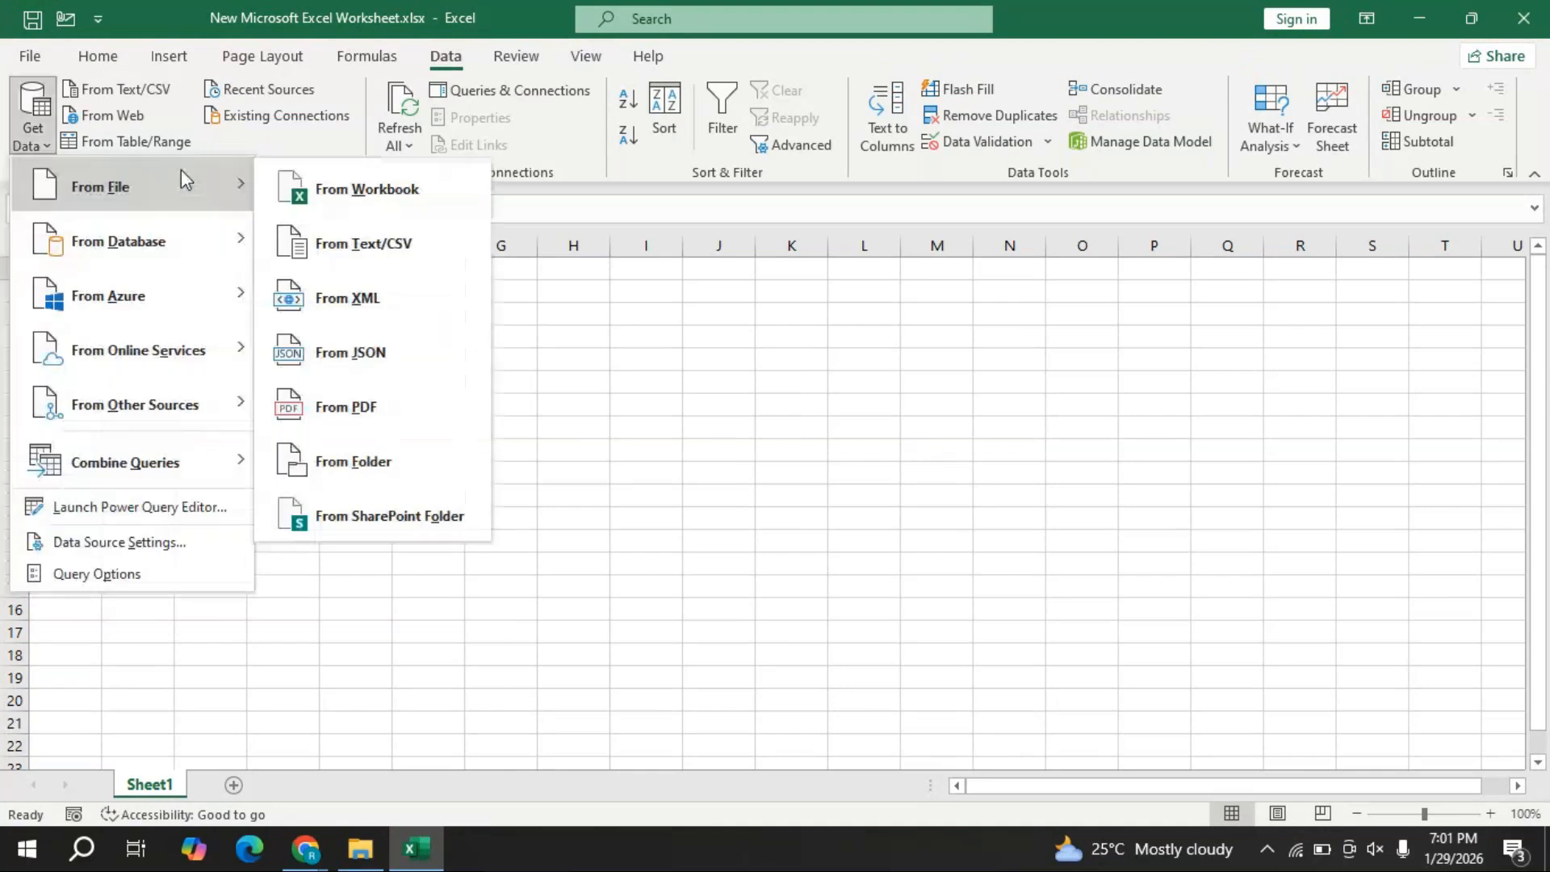
click(383, 460)
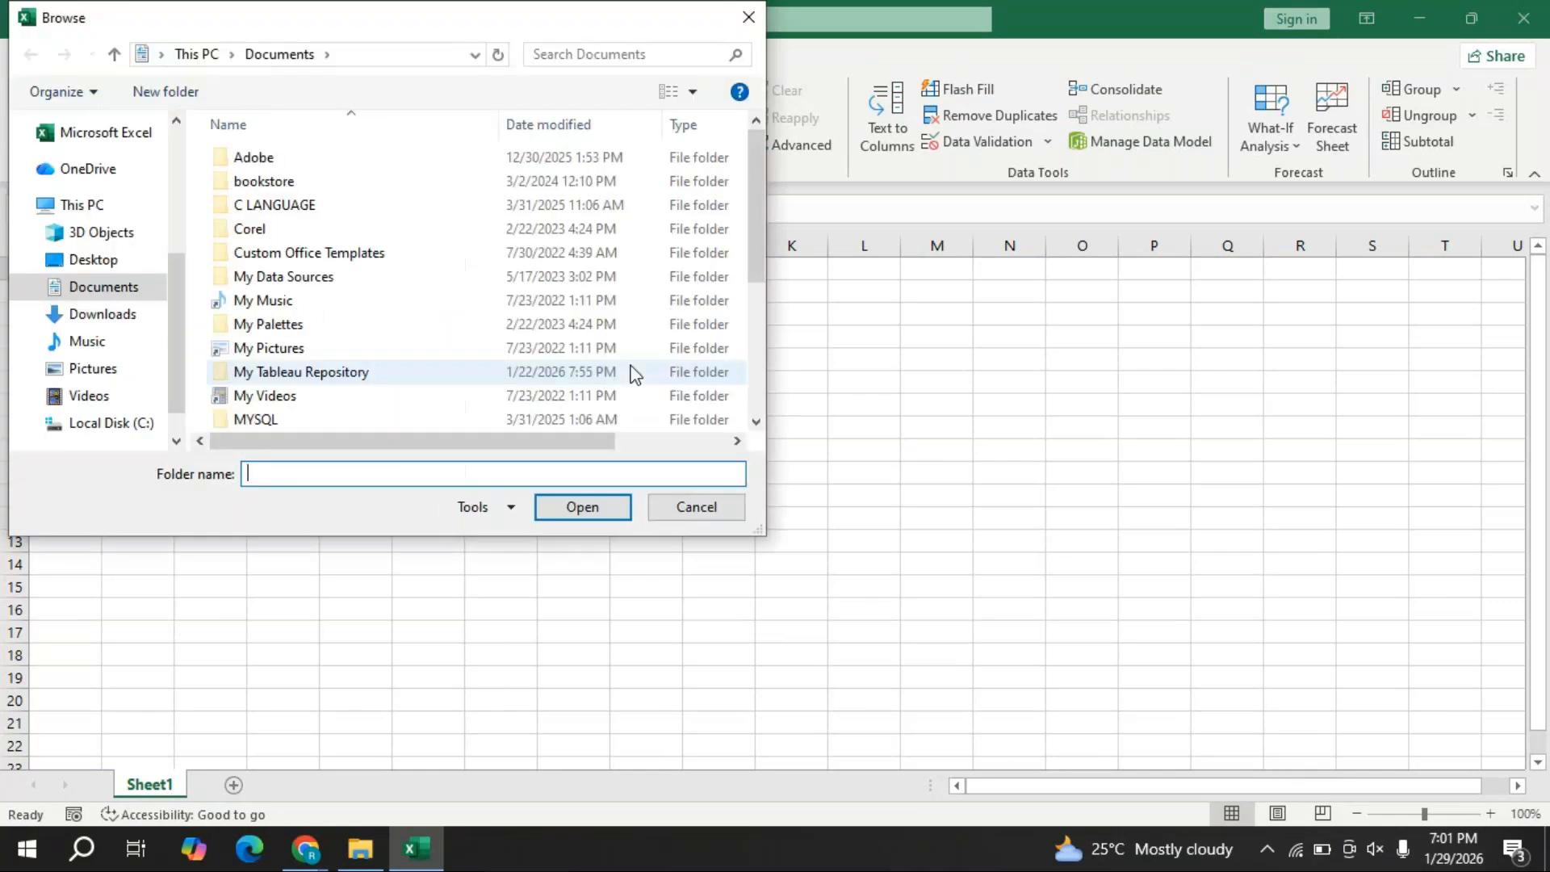
- Choose the My Sales details folder under Desktop\New folder\Power Query as the import source
click(89, 258)
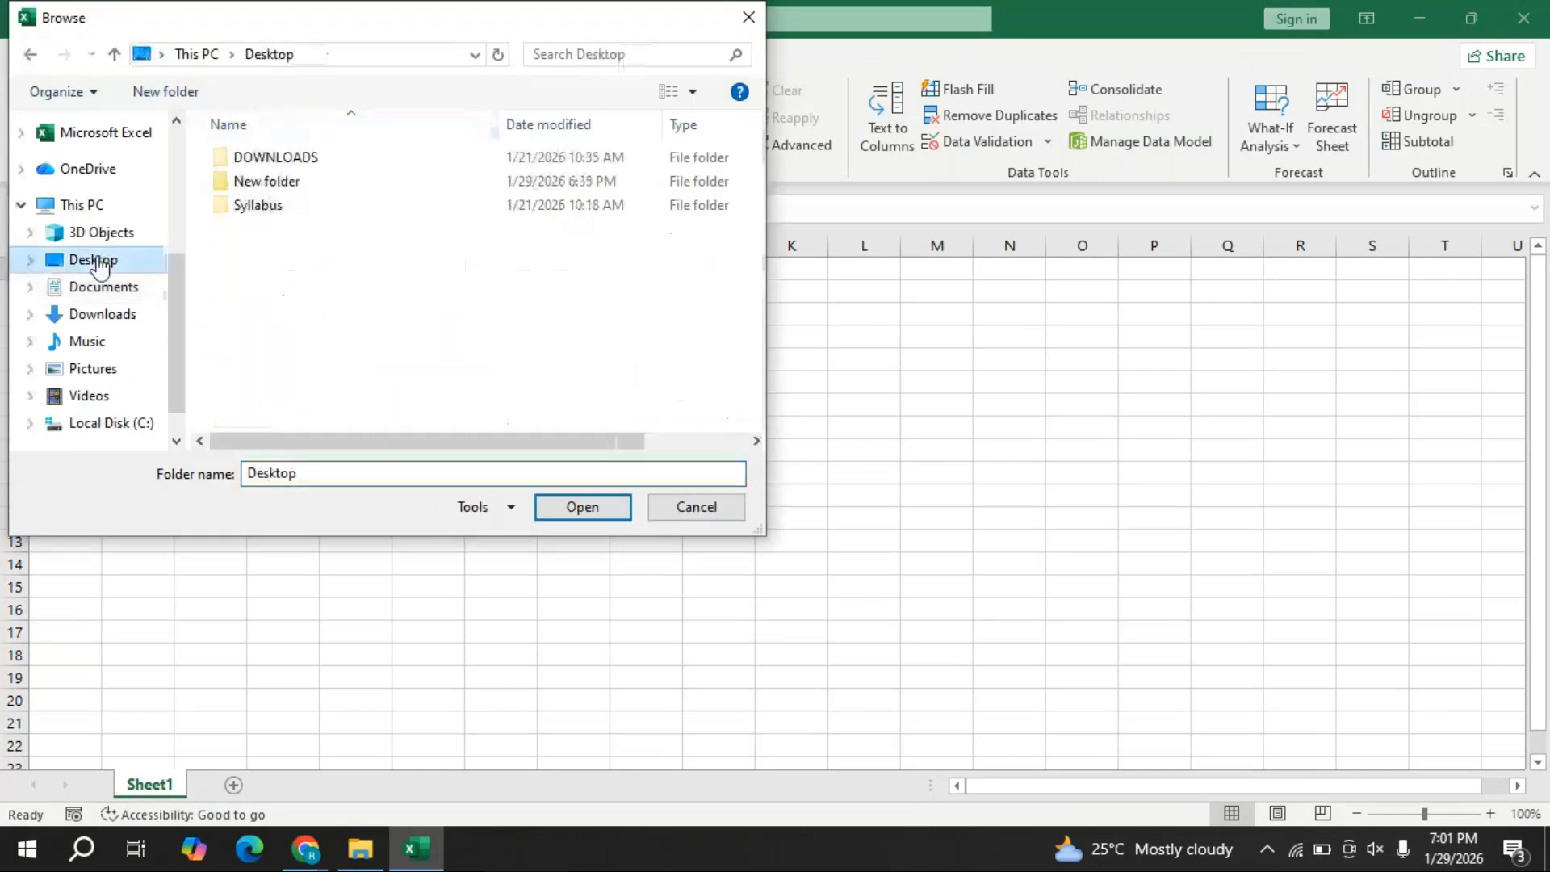
double_click(302, 180)
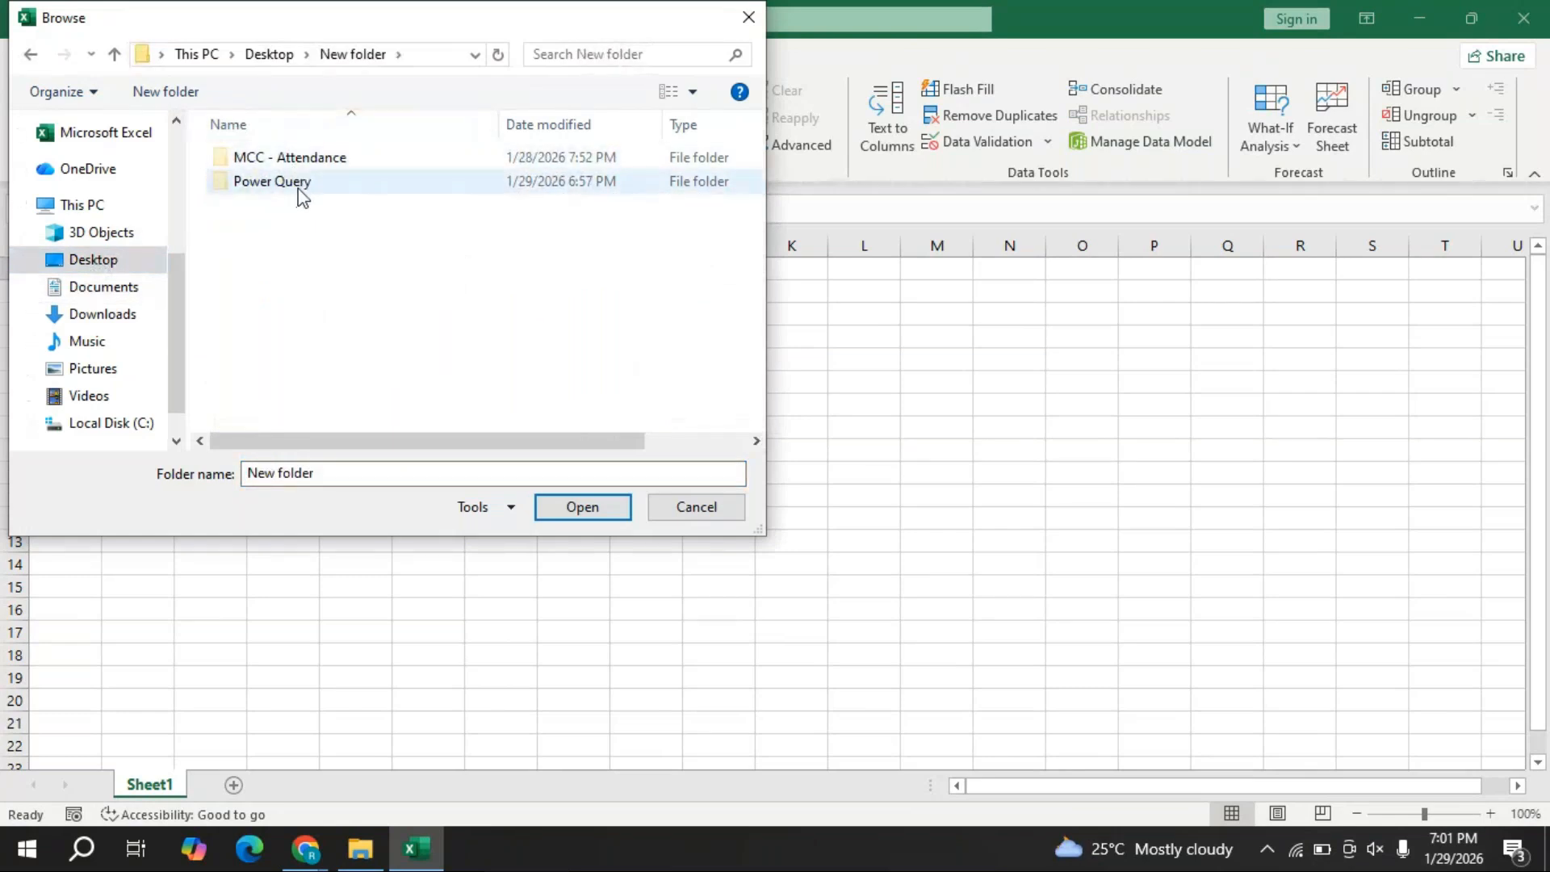
click(298, 187)
double_click(299, 187)
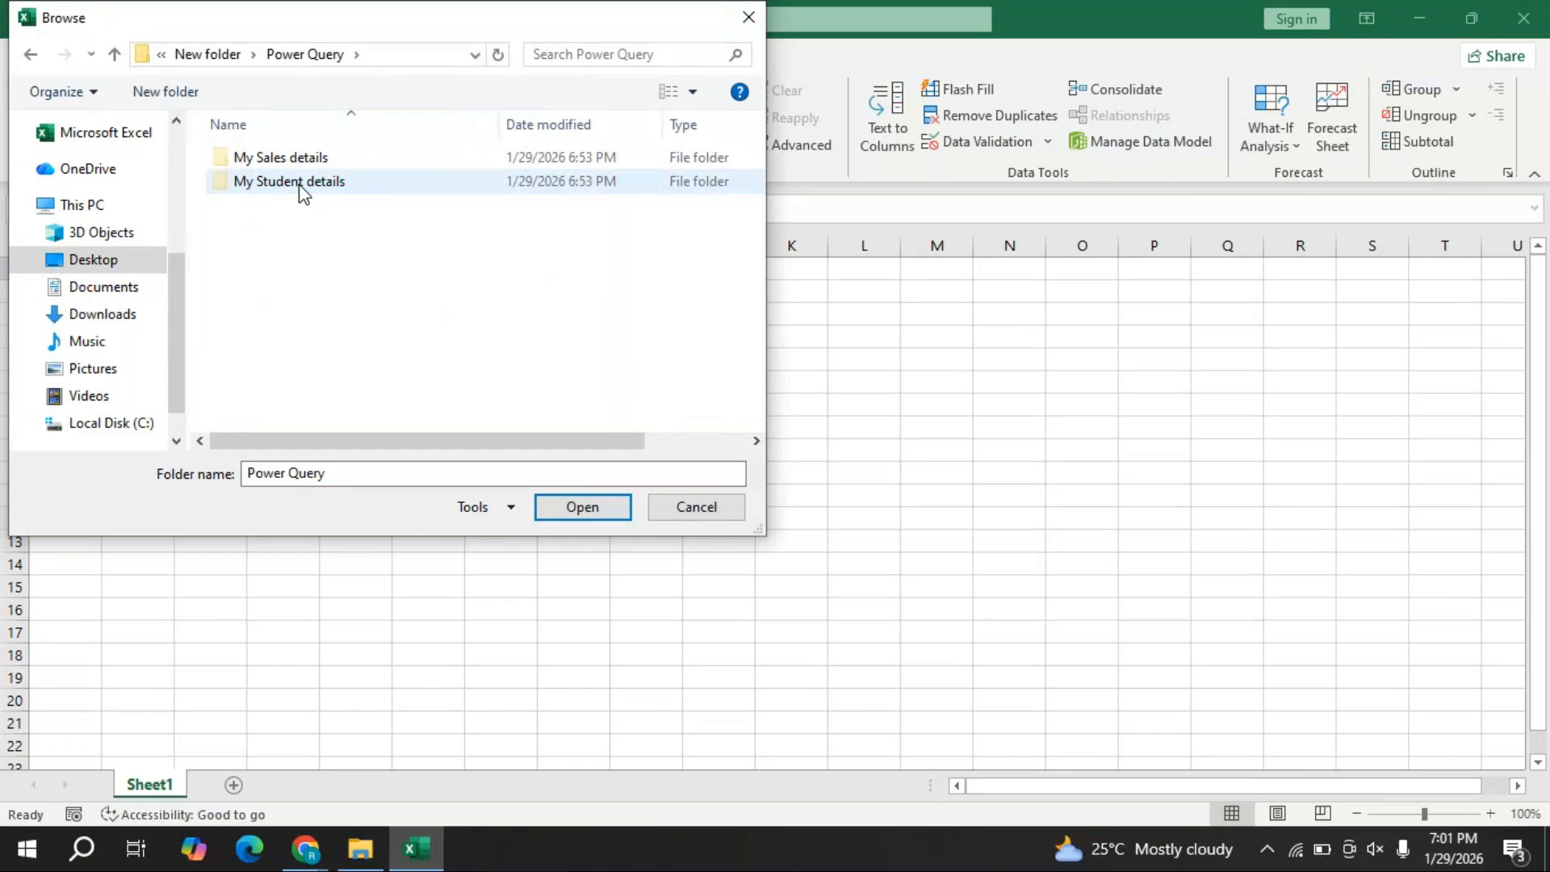
click(264, 158)
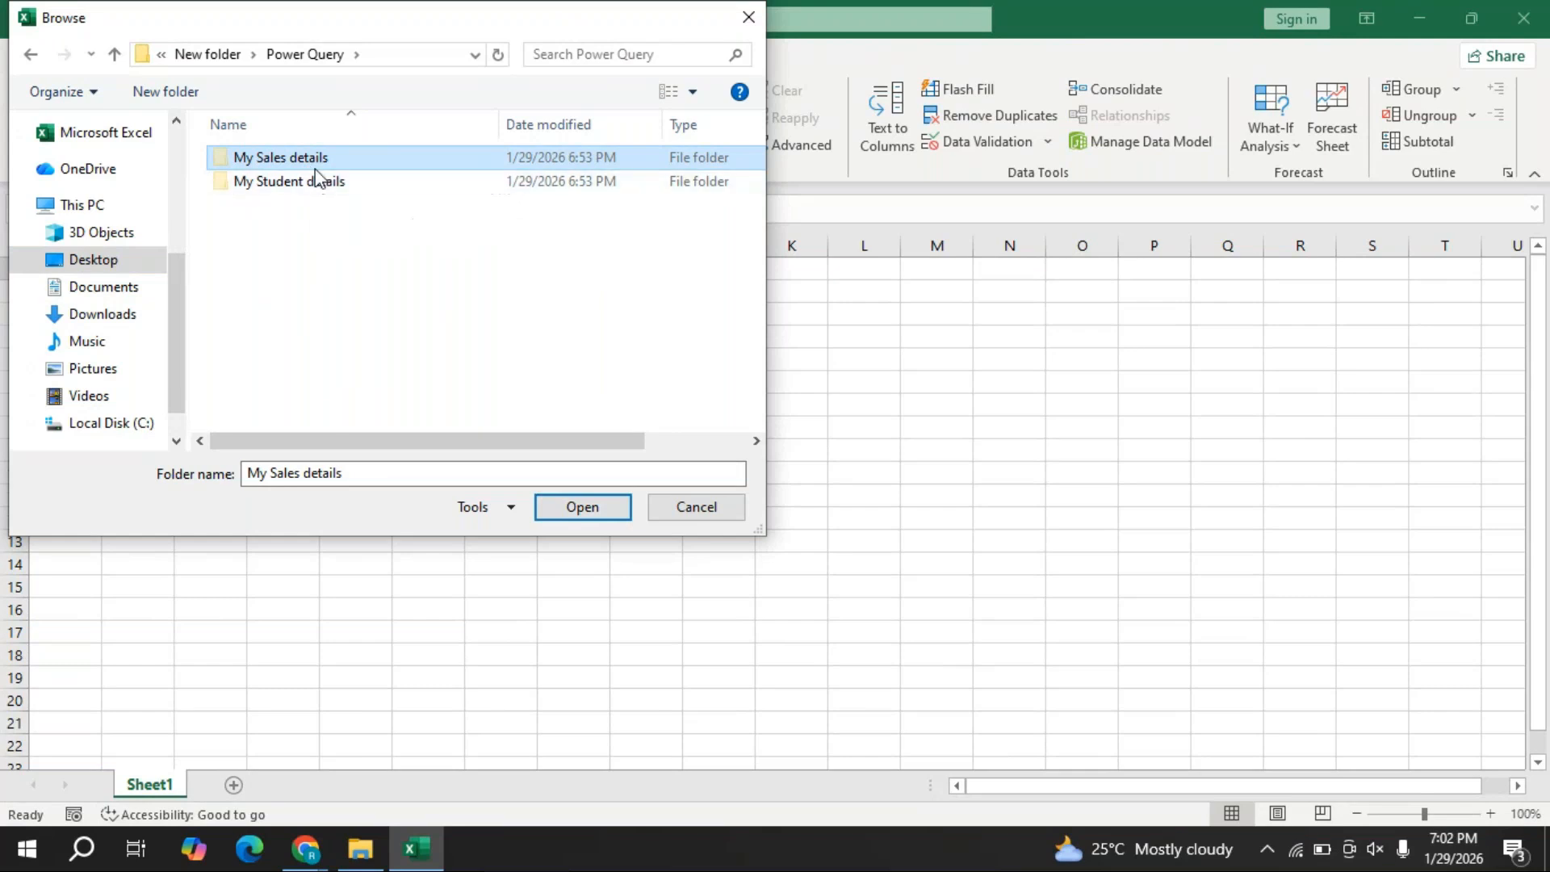
click(588, 509)
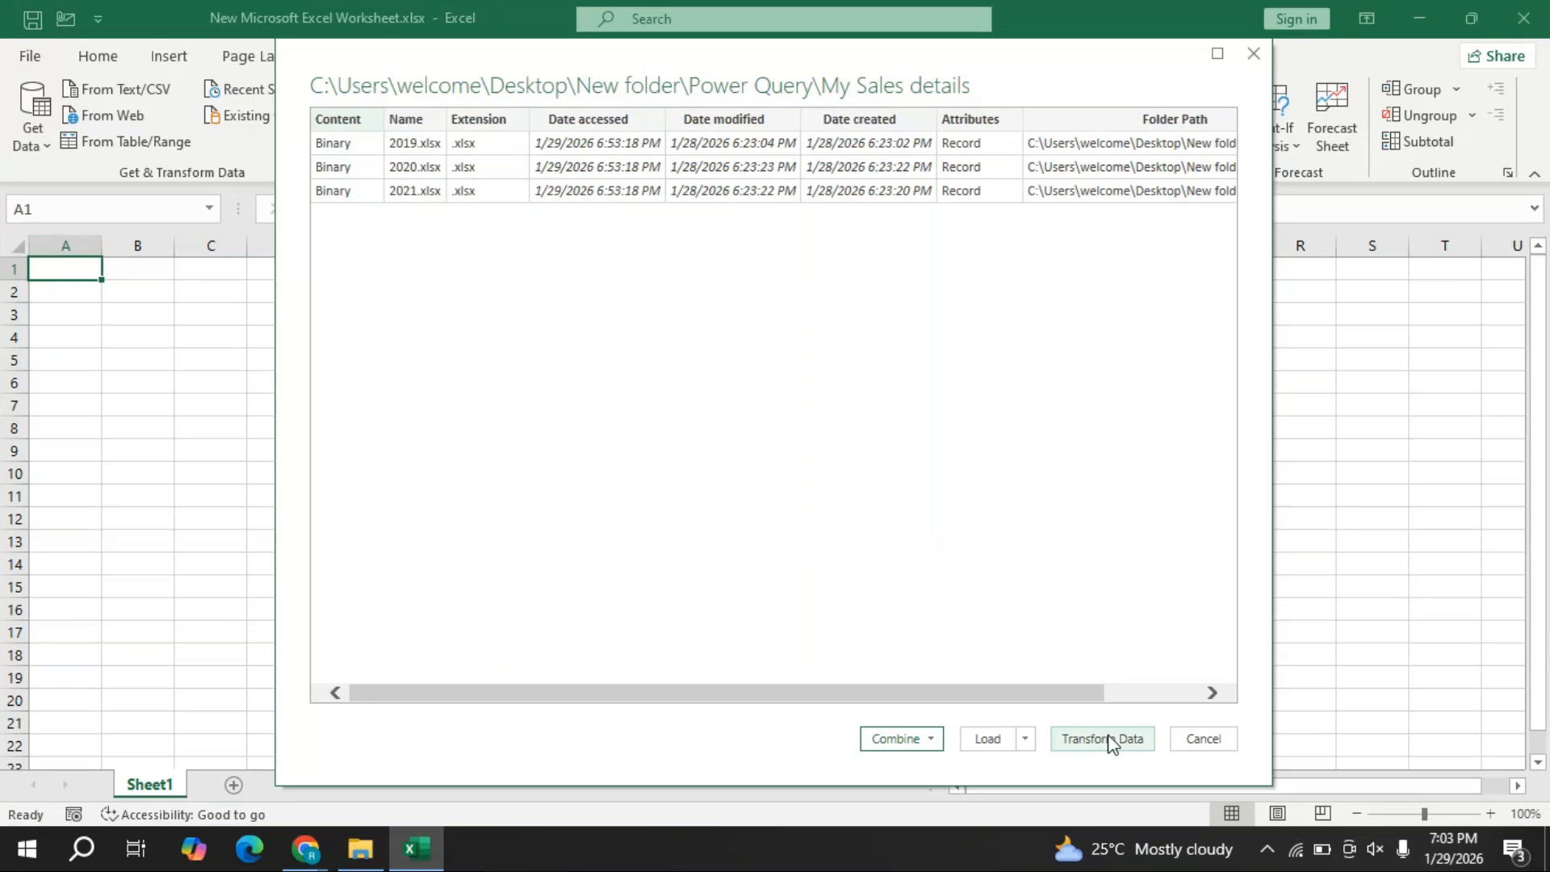
- Check the Load dropdown's Load and Load To choices for the 2019, 2020, 2021 file list
click(1025, 739)
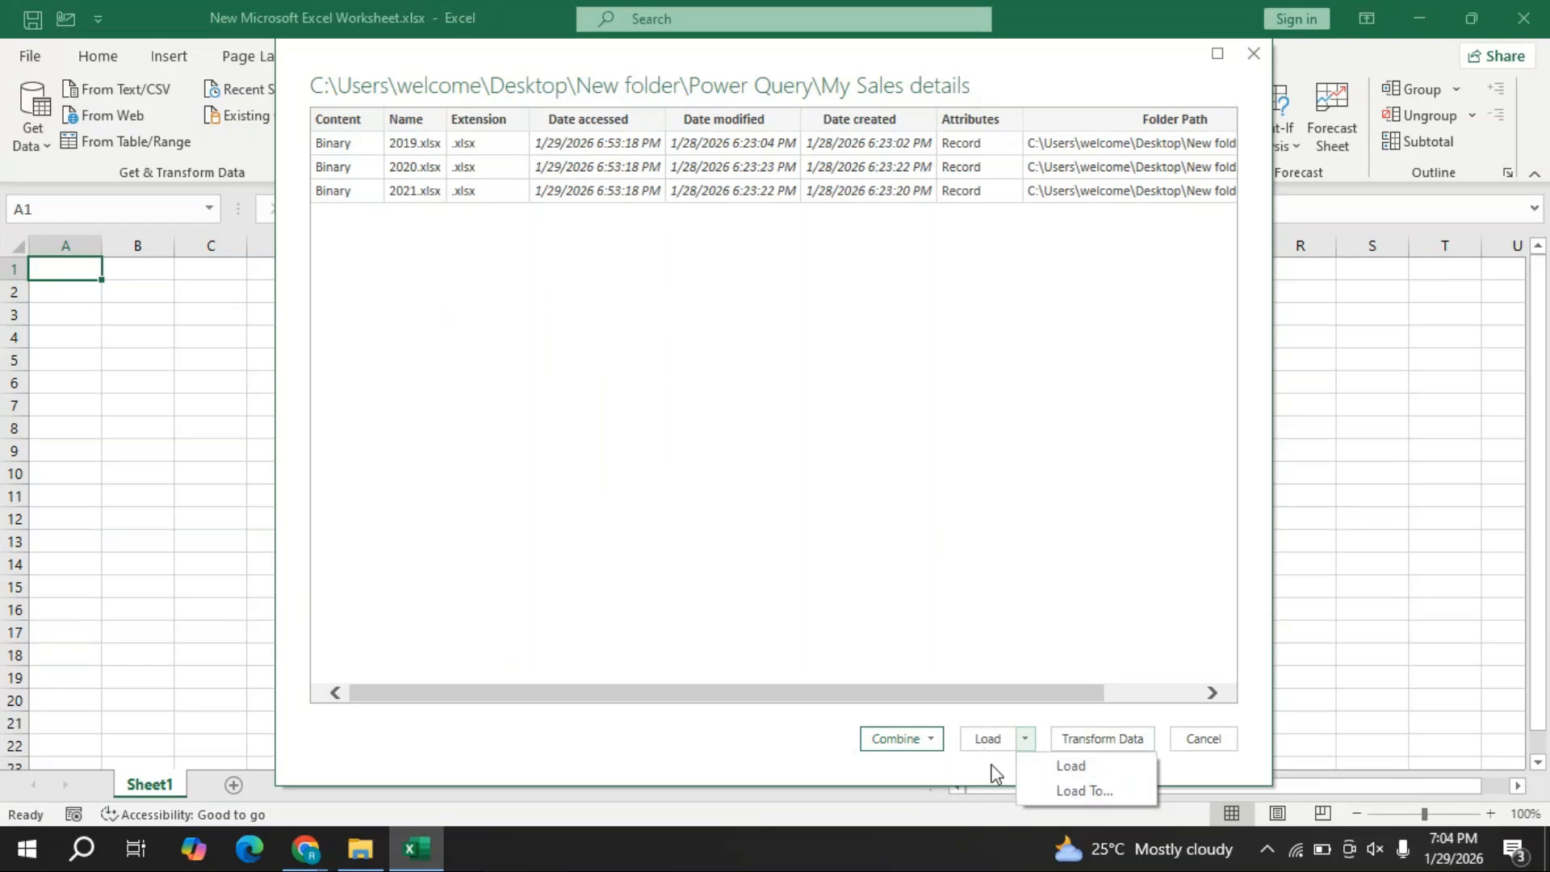
- Compare the Combine and Load options, then close the folder preview back to blank Sheet1
click(938, 744)
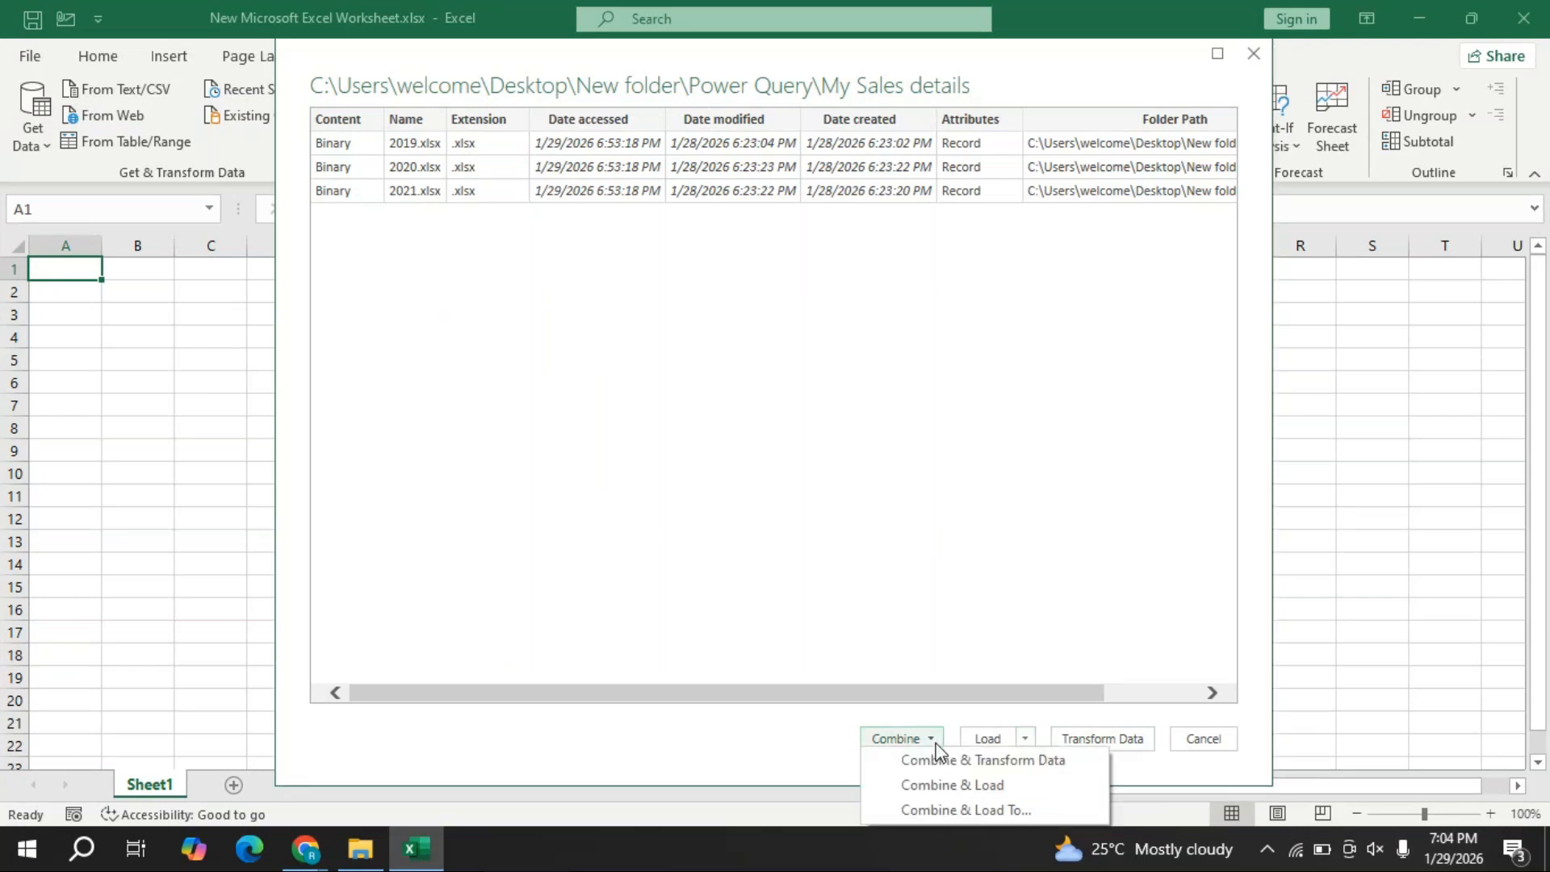
click(1030, 738)
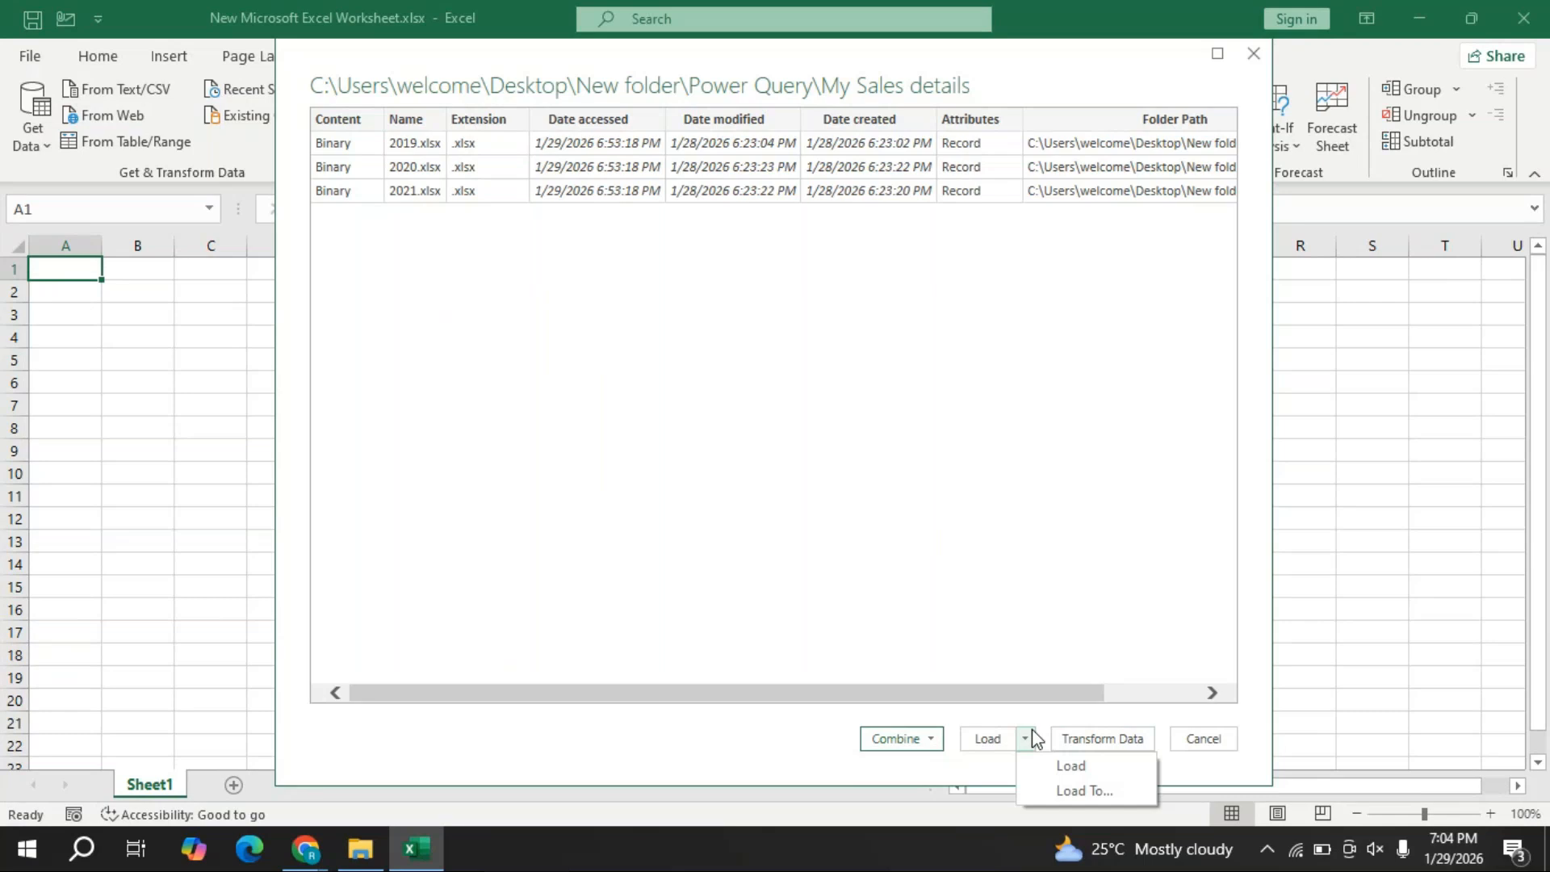
click(932, 740)
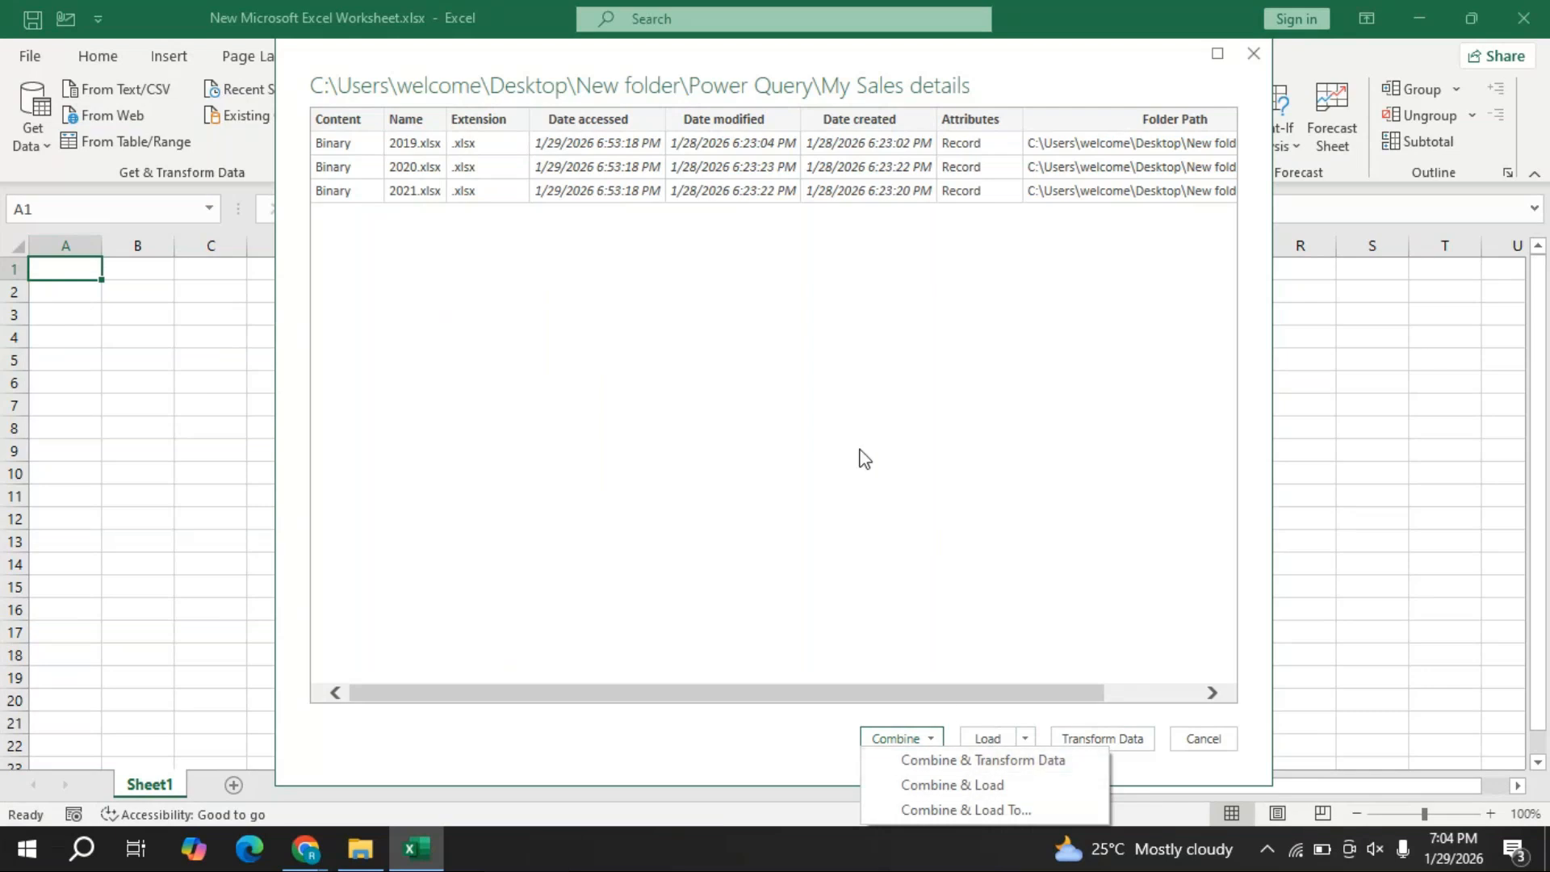
click(1005, 763)
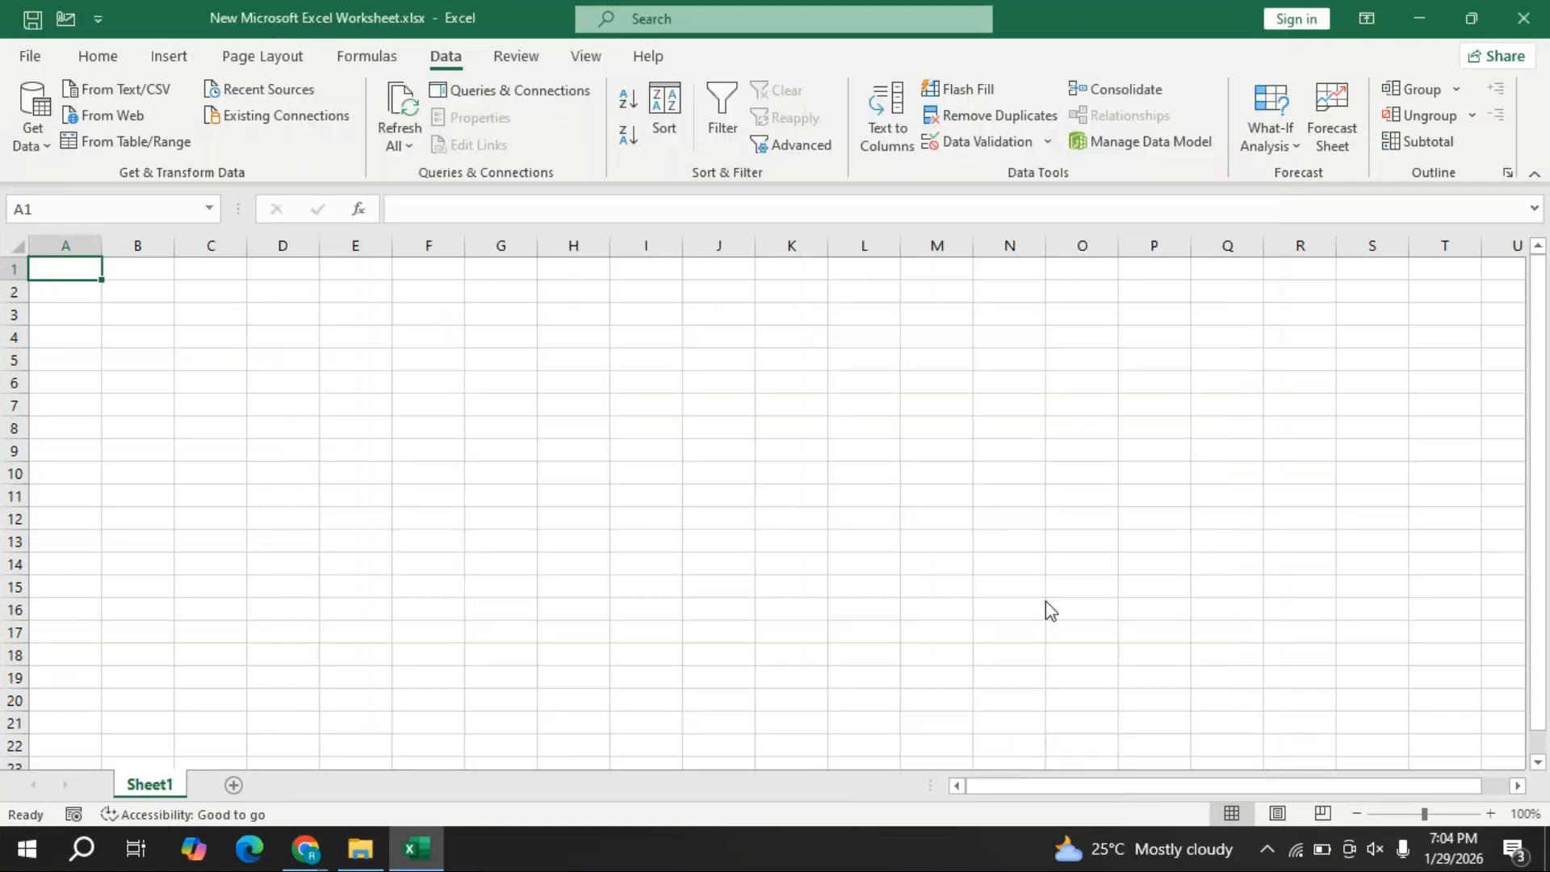
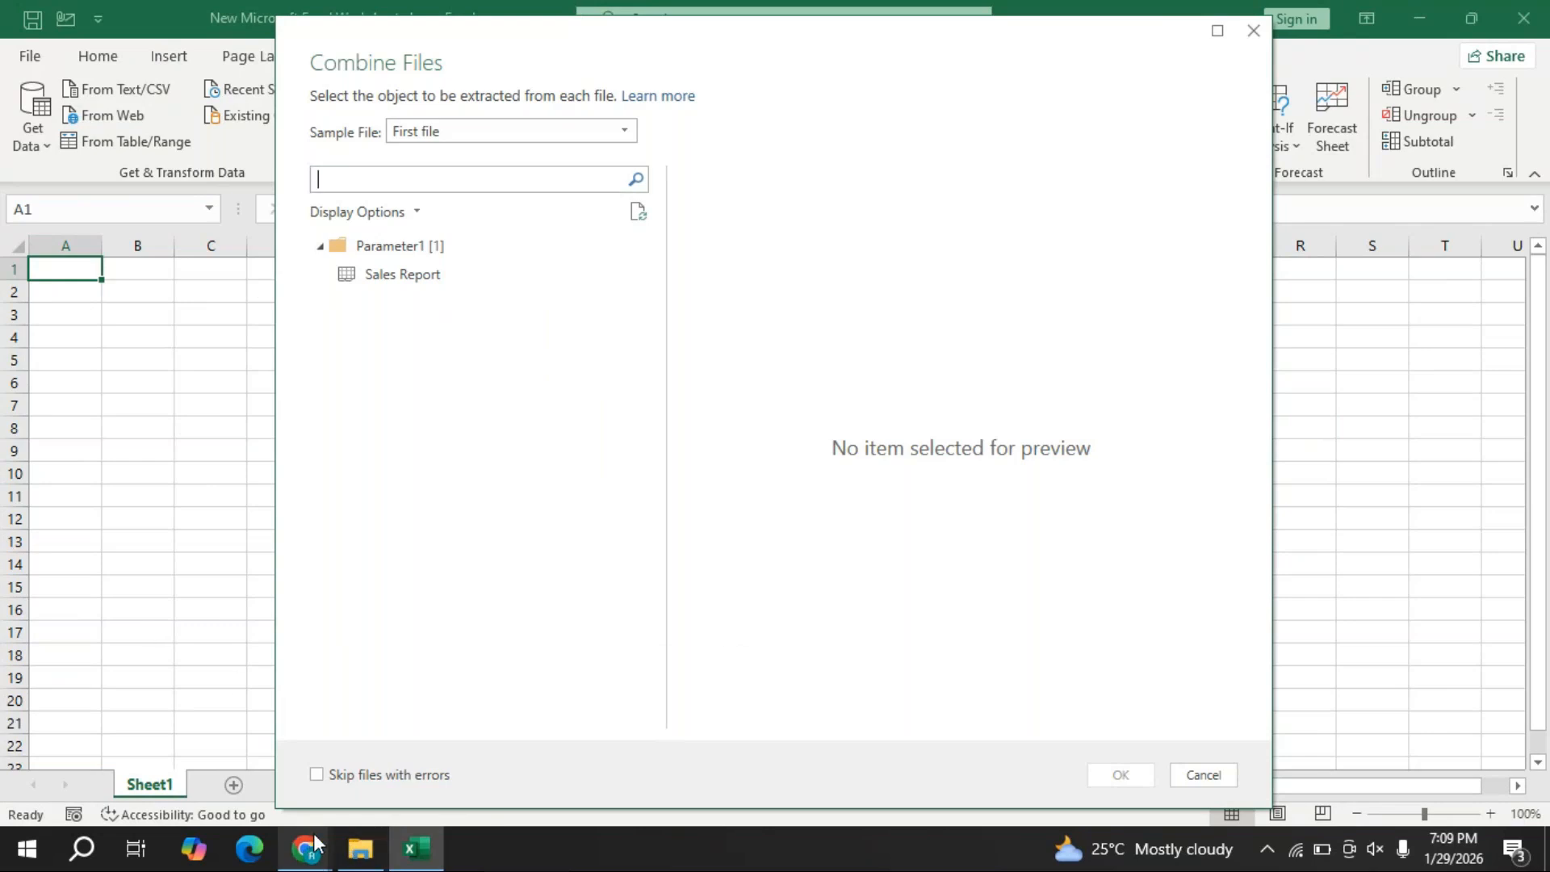
- Bring the GoTo Meeting window in Chrome in front of Excel's Combine Files dialog
mouse_move(305, 848)
click(467, 747)
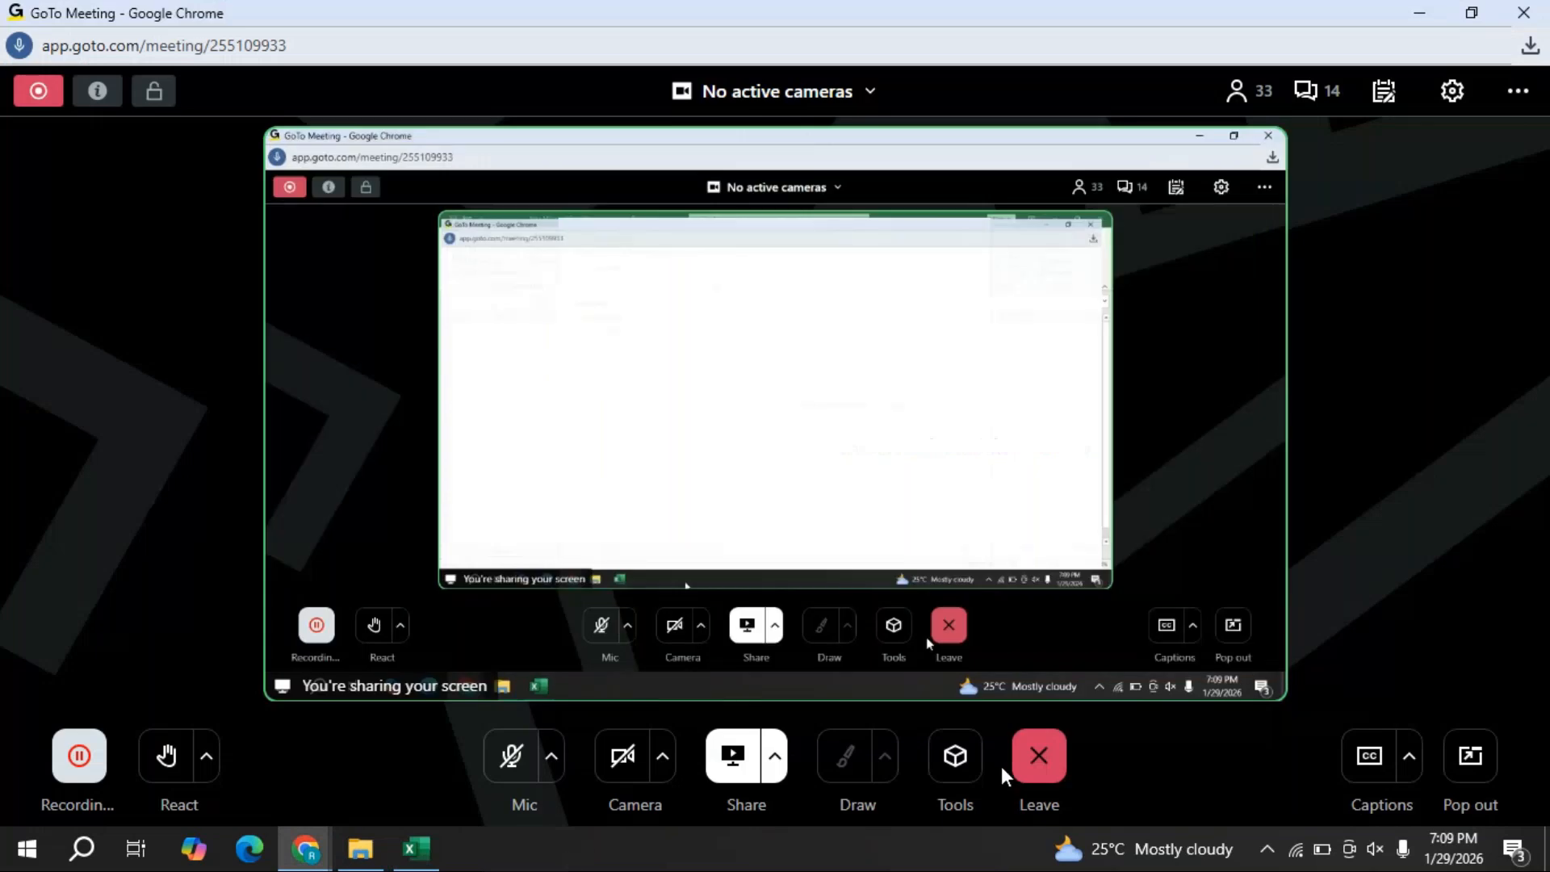
- Send 'guys am i audible?' to everyone in the meeting chat, then minimise the meeting
click(1317, 92)
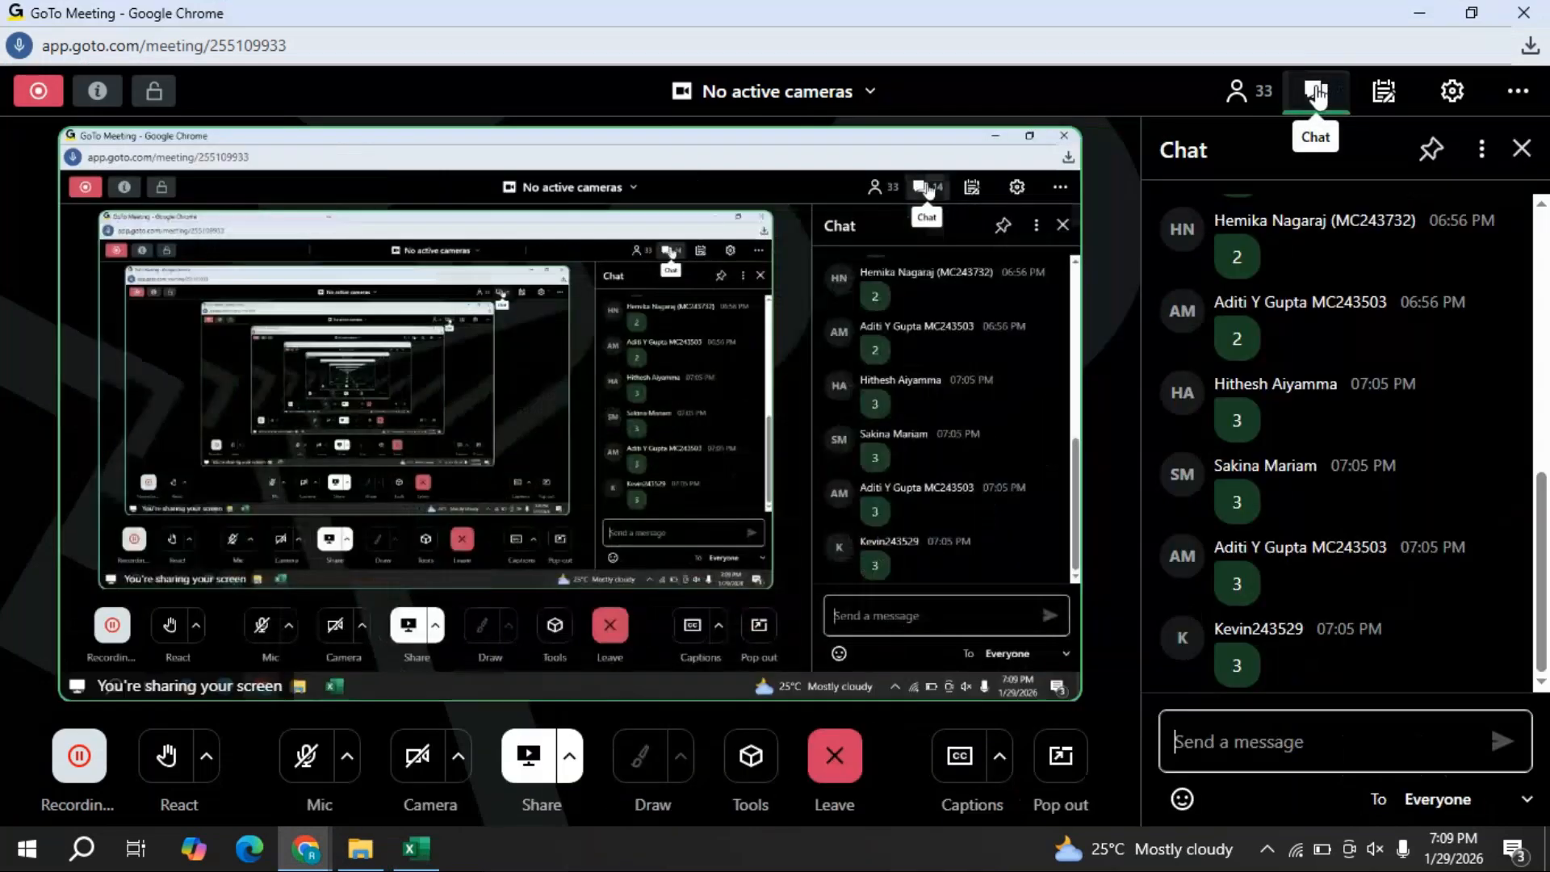
text(guys )
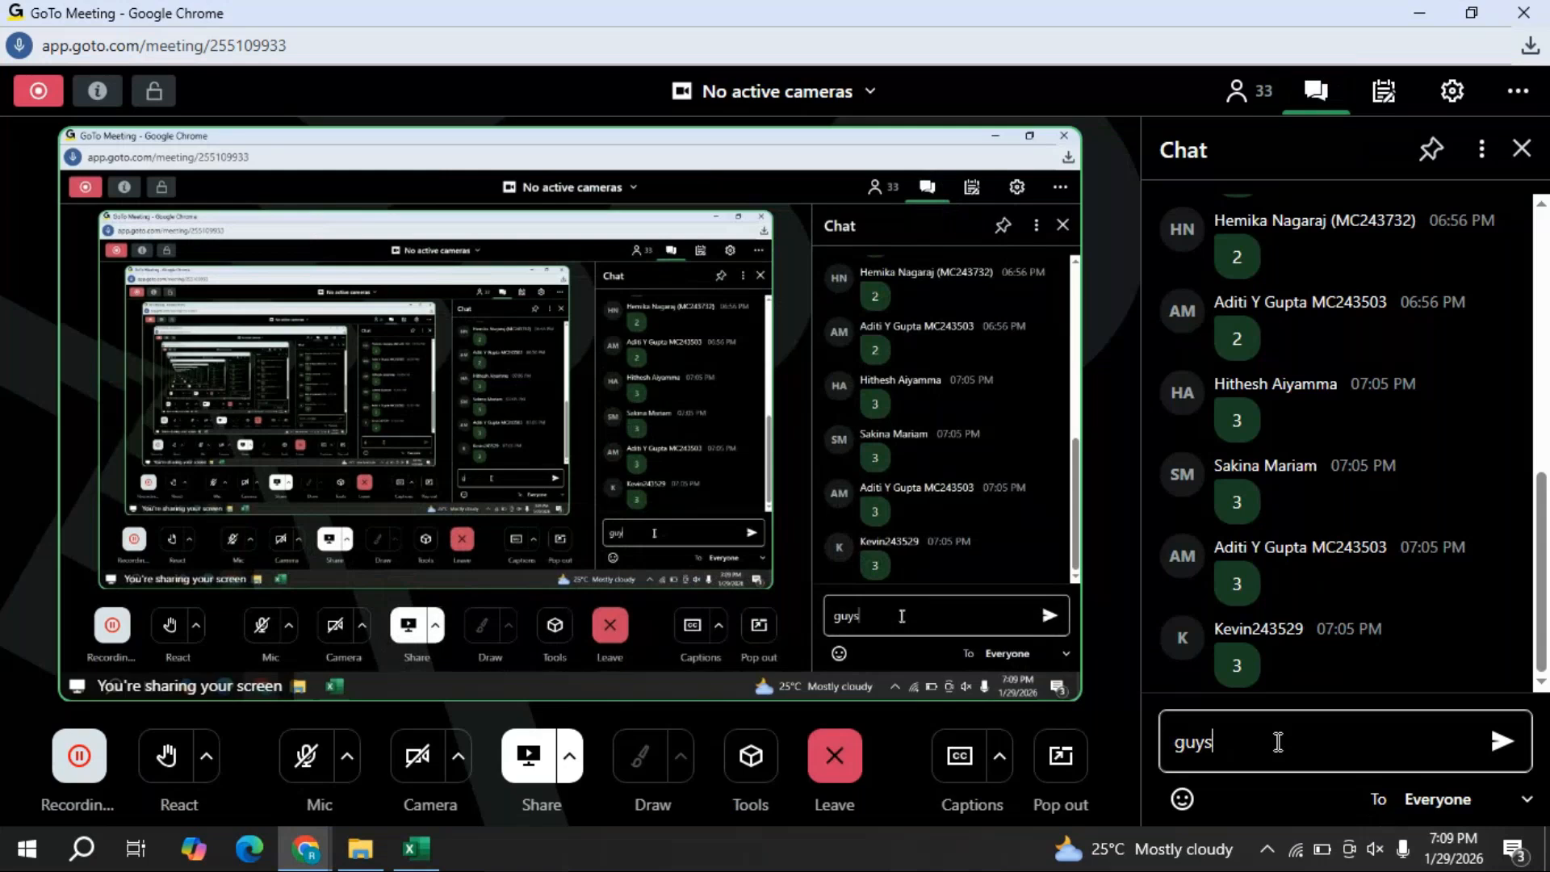
text(am i audible)
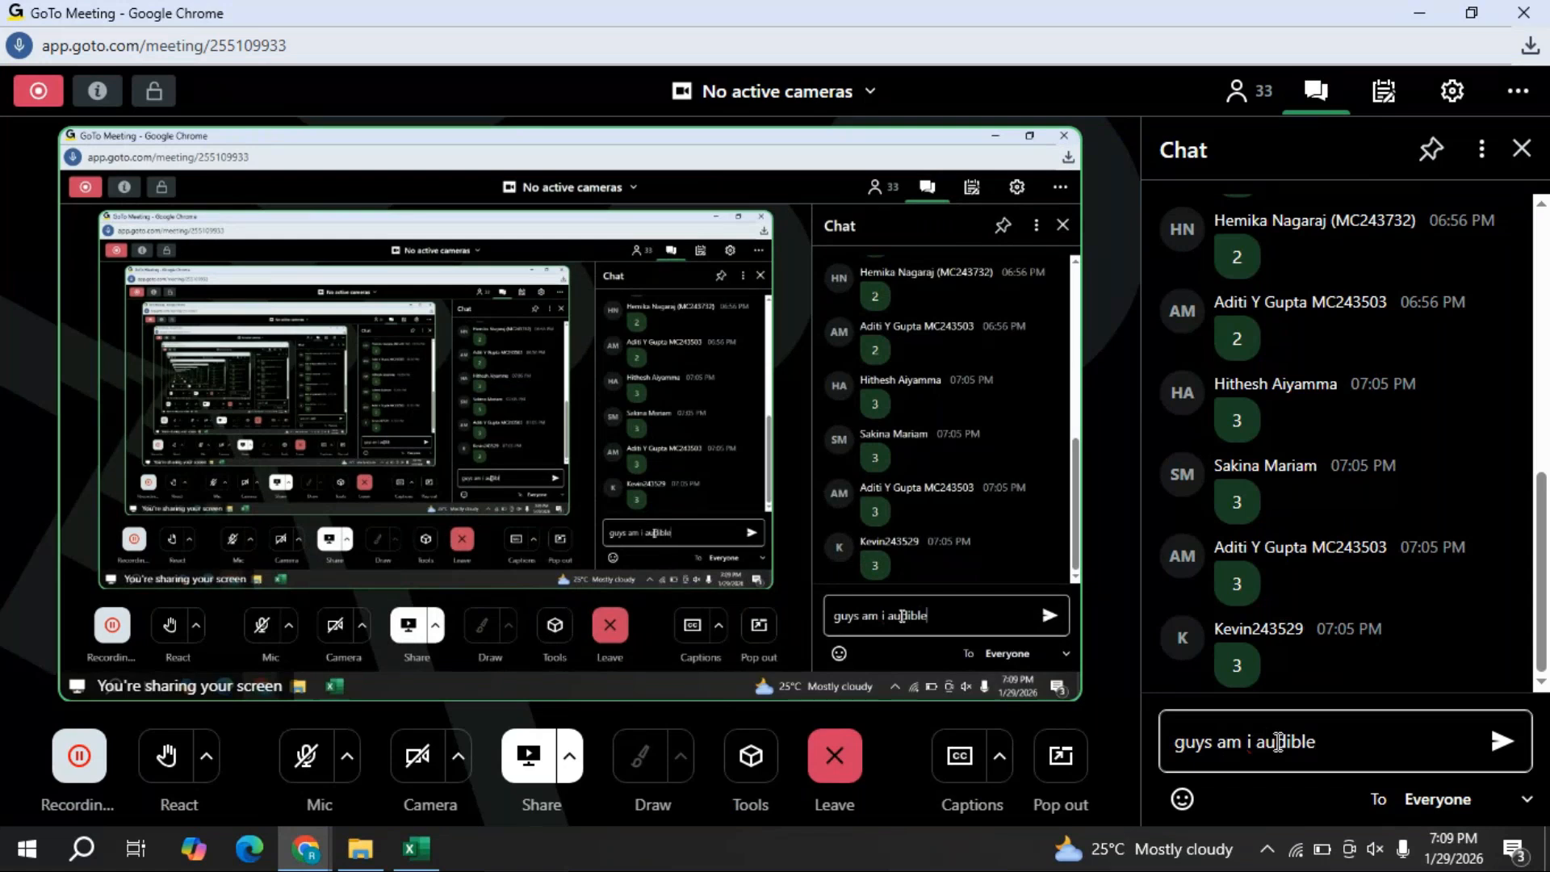
text(?)
key(Return)
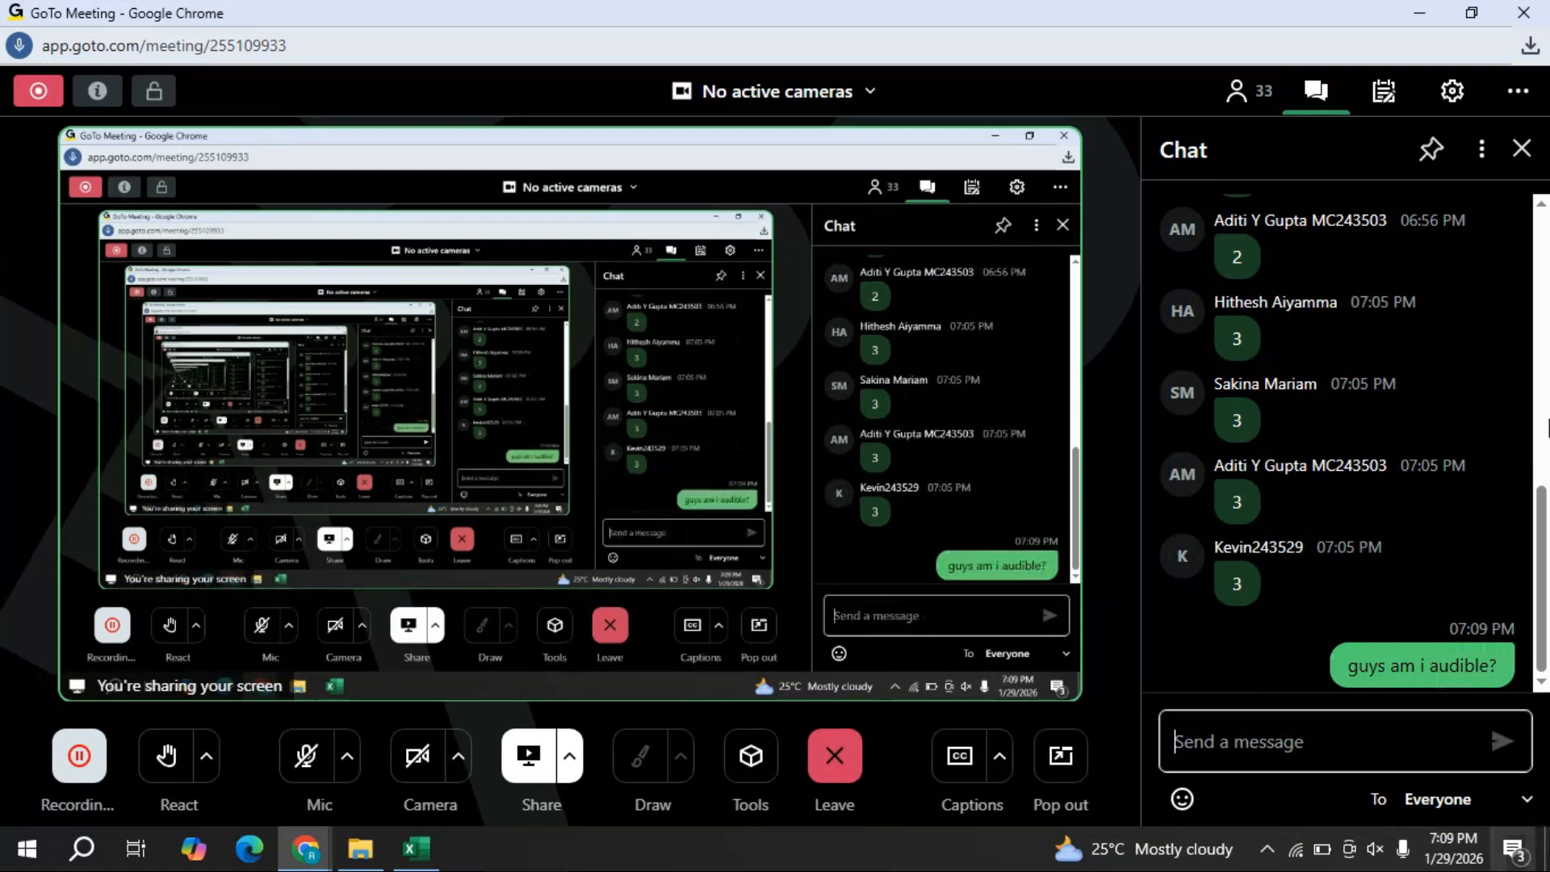
click(1423, 14)
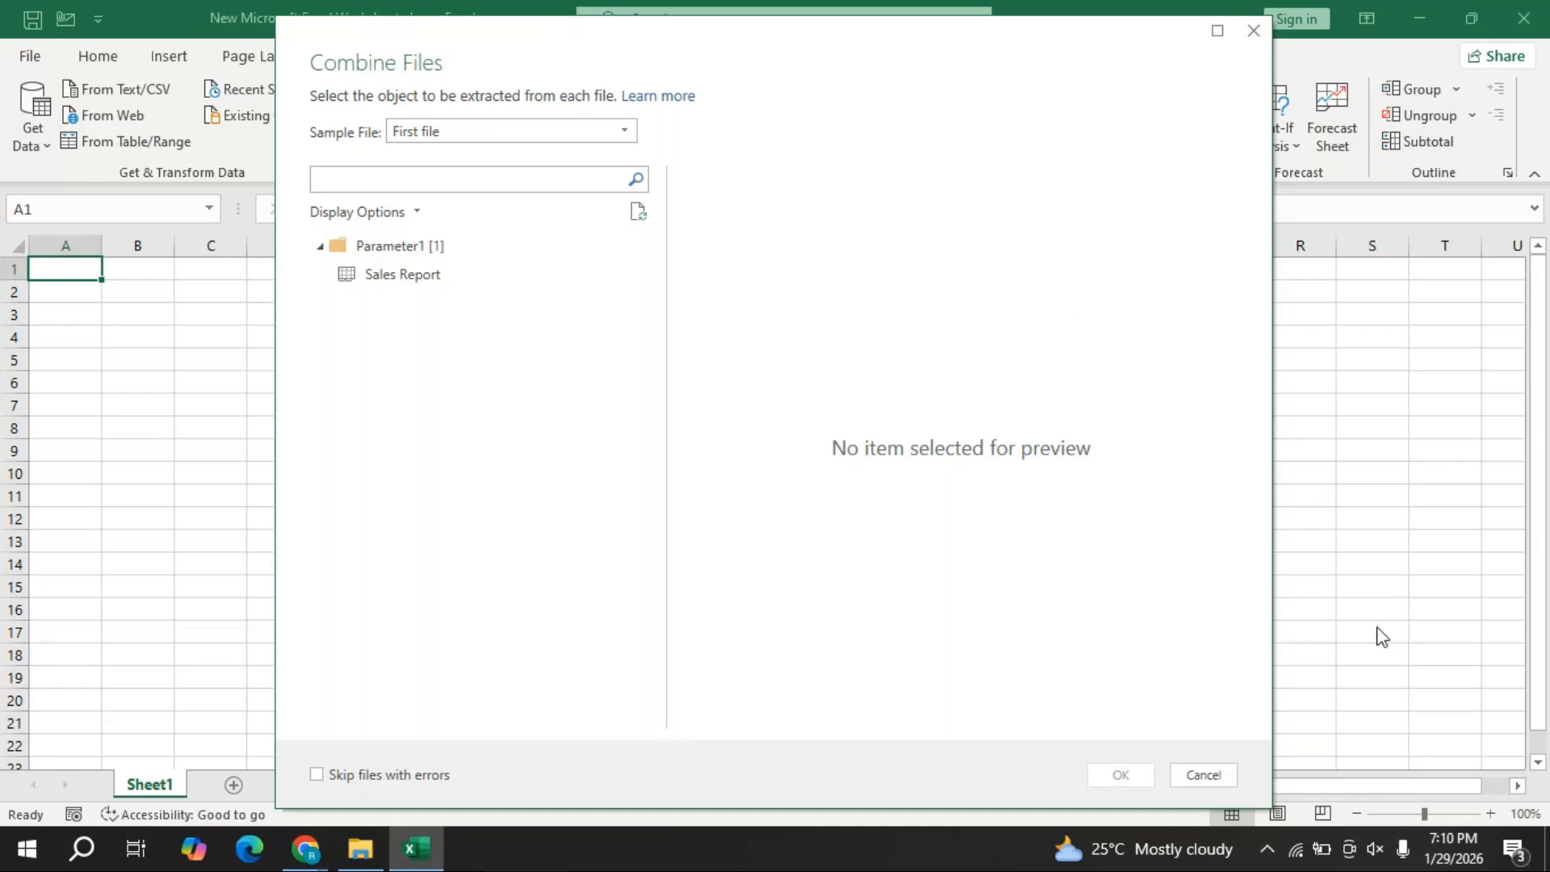
- Check the Wi-Fi connection, then bring the GoTo Meeting window back in front
click(1301, 859)
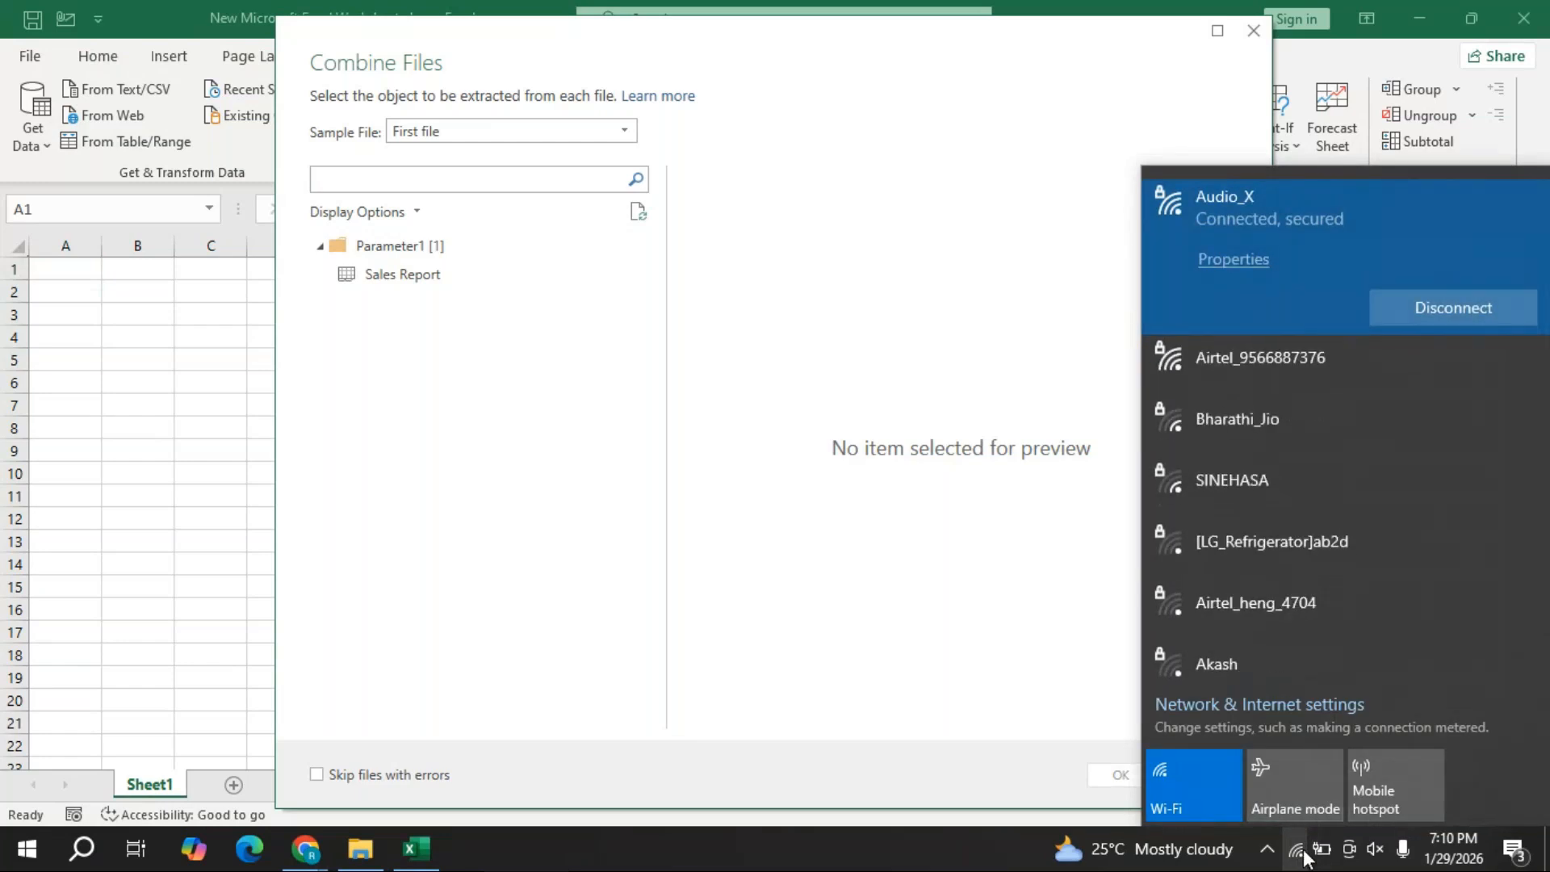
click(1106, 50)
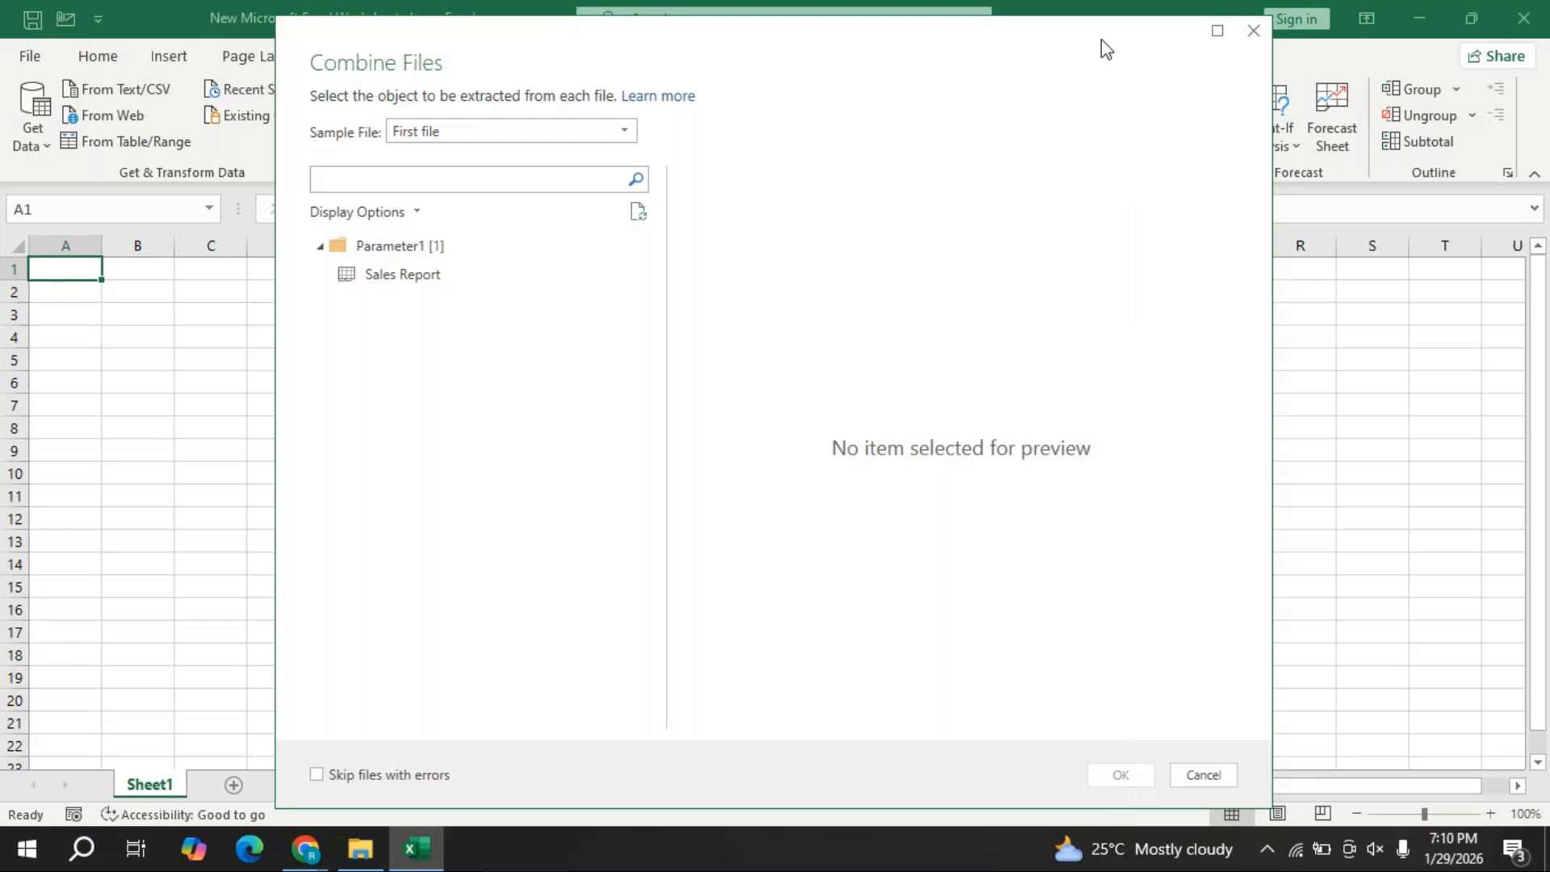
click(305, 847)
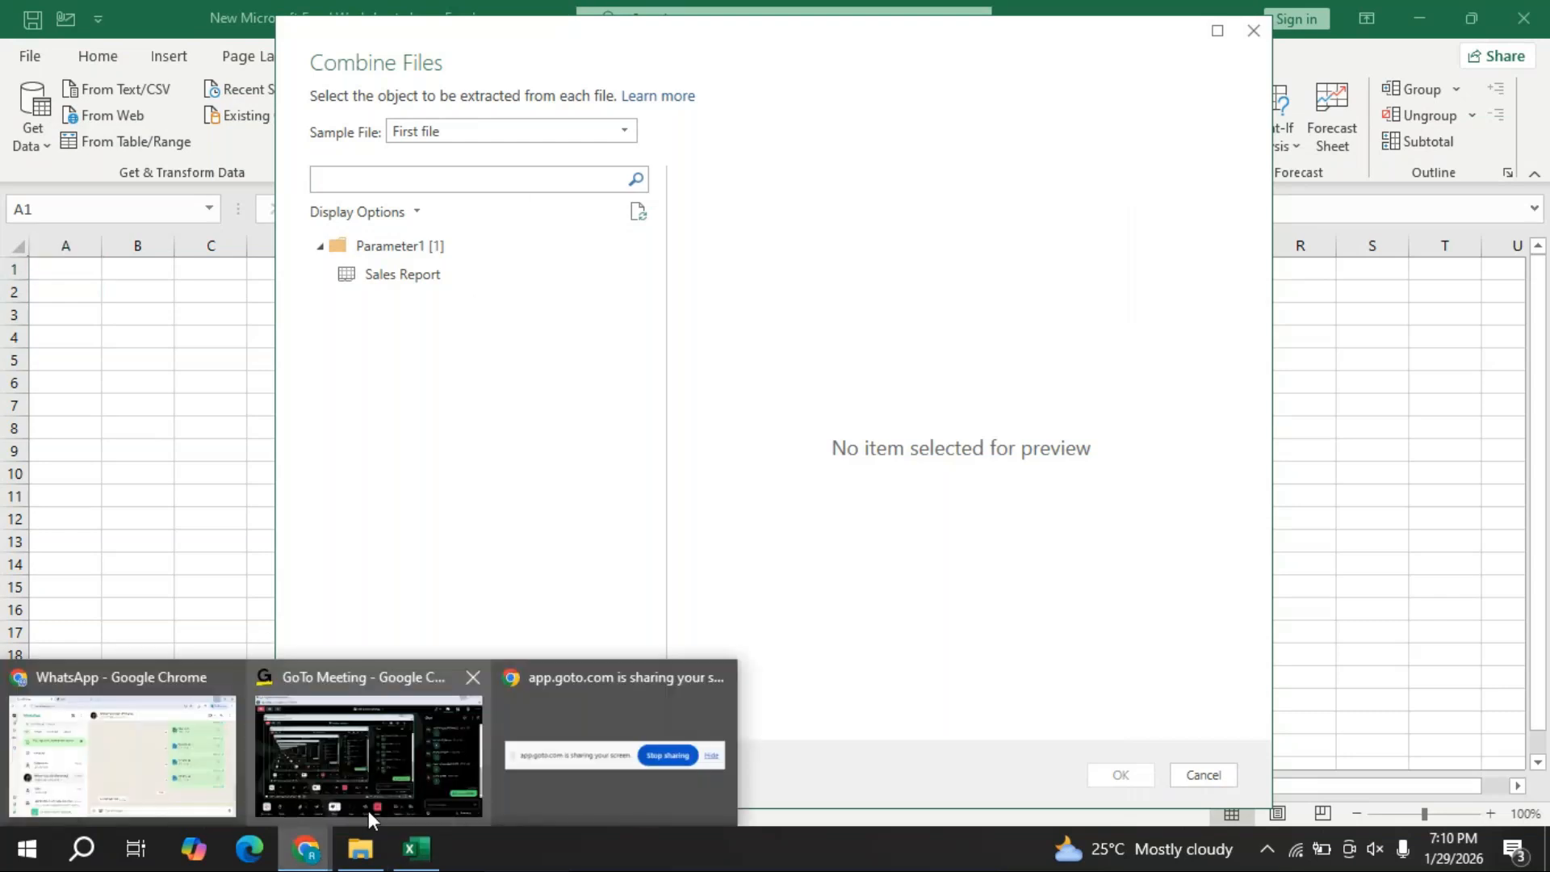
click(435, 685)
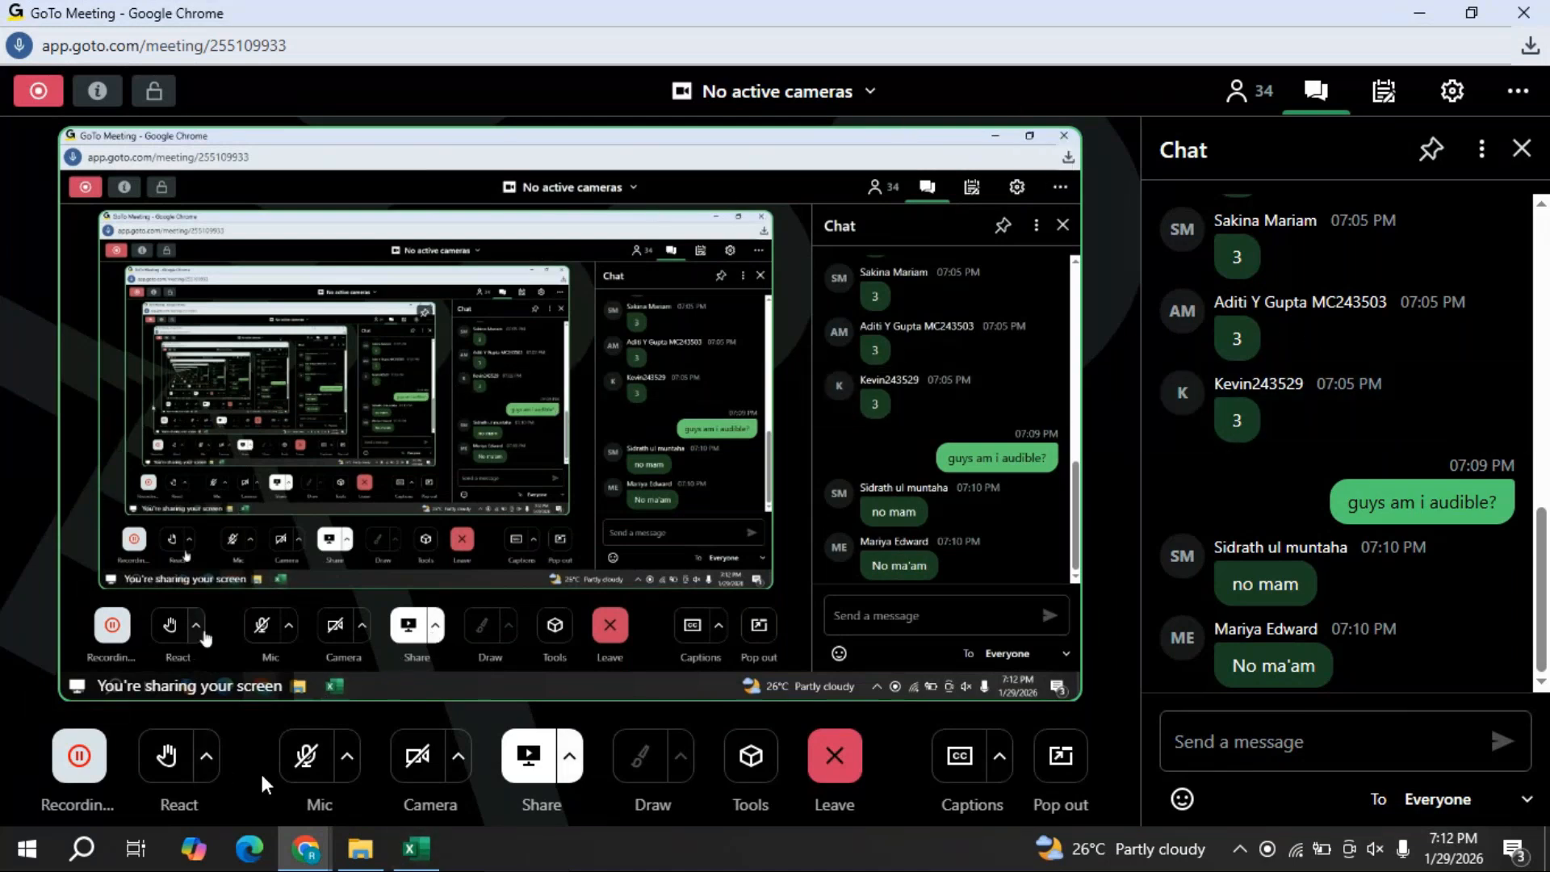
- Unmute the meeting microphone and close the chat panel for the full meeting view
click(309, 763)
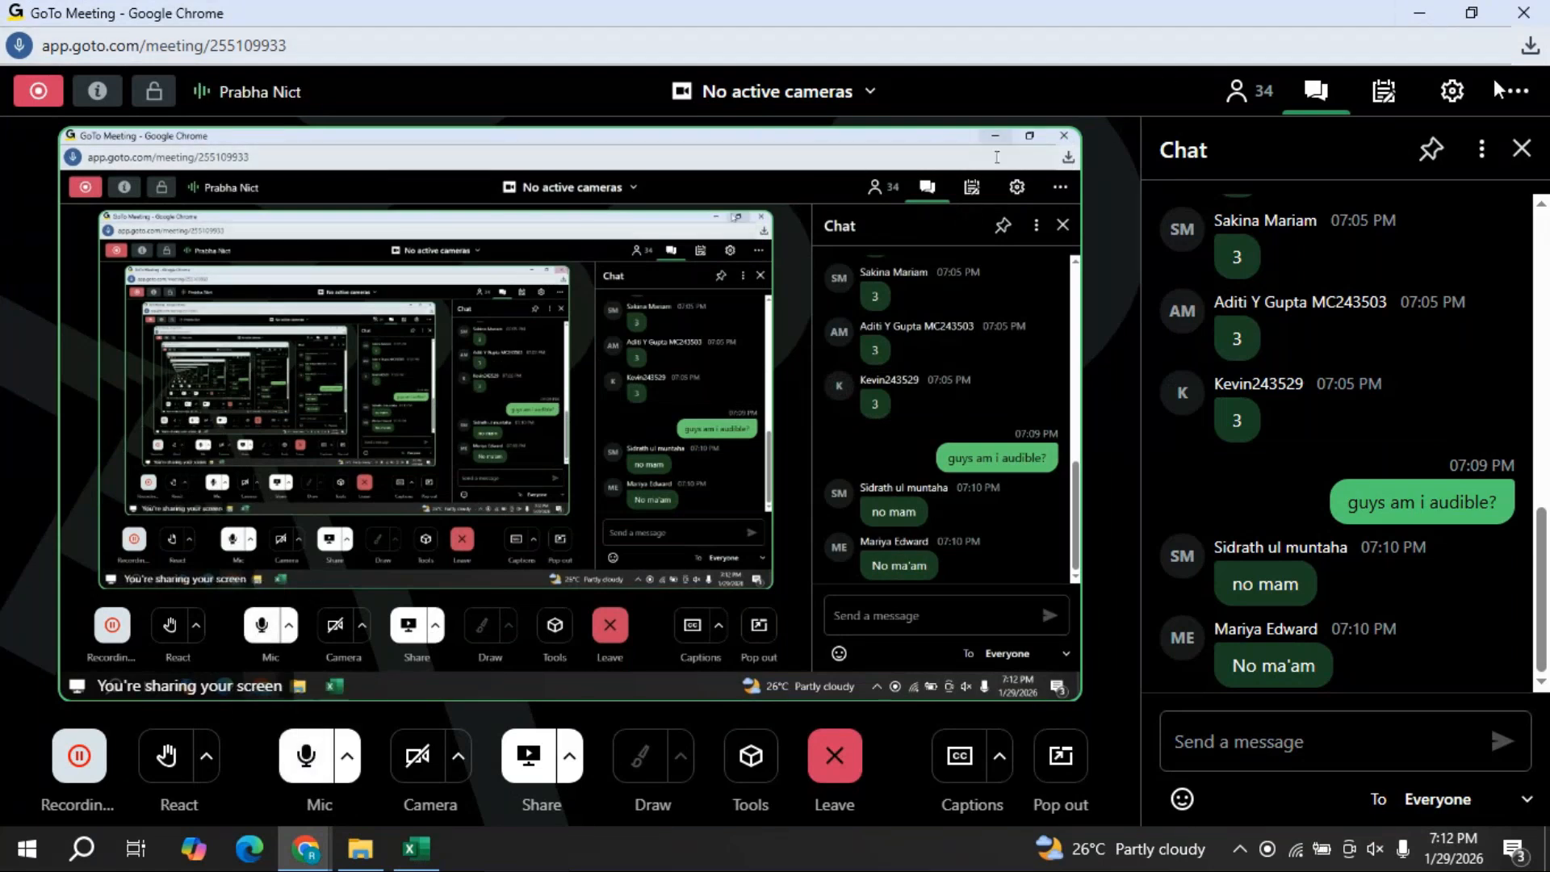
click(1522, 153)
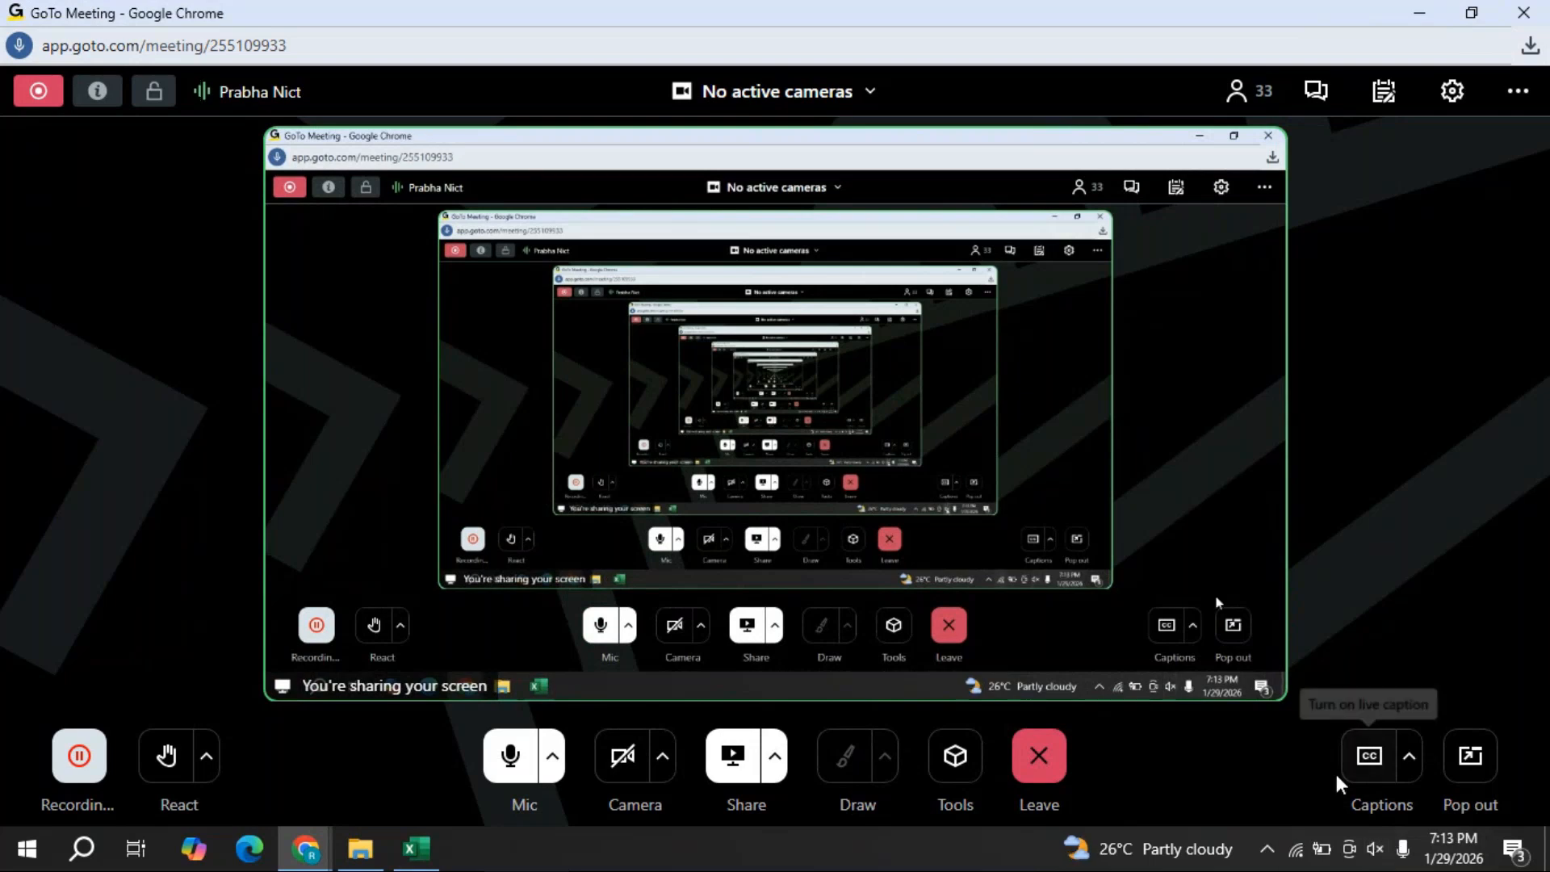
- Unmute the computer speakers at volume 54, then mute the meeting microphone
click(1375, 849)
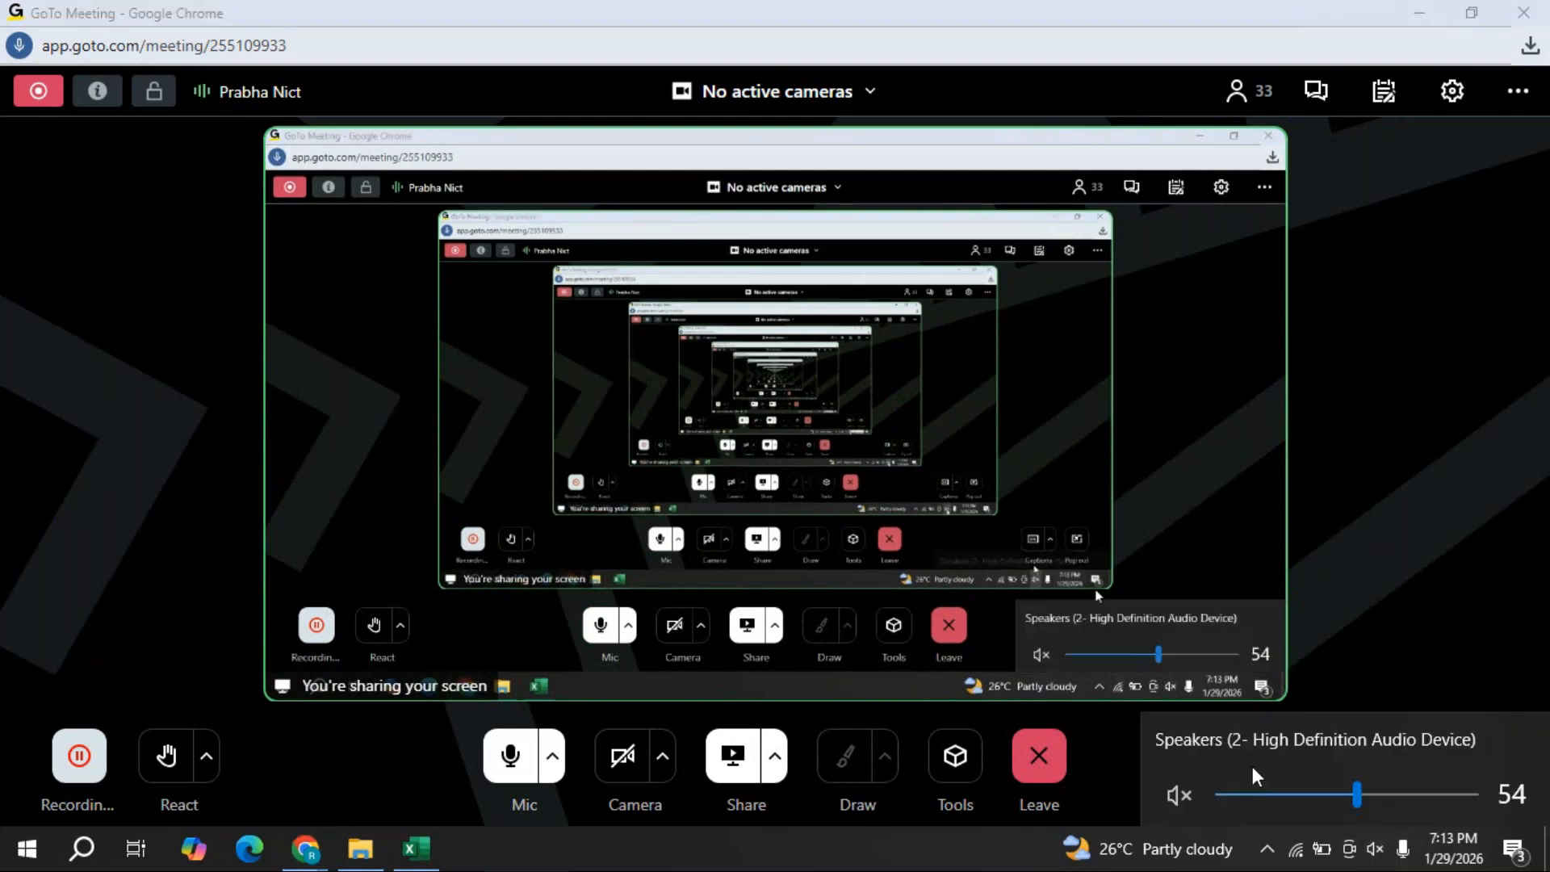
click(1186, 793)
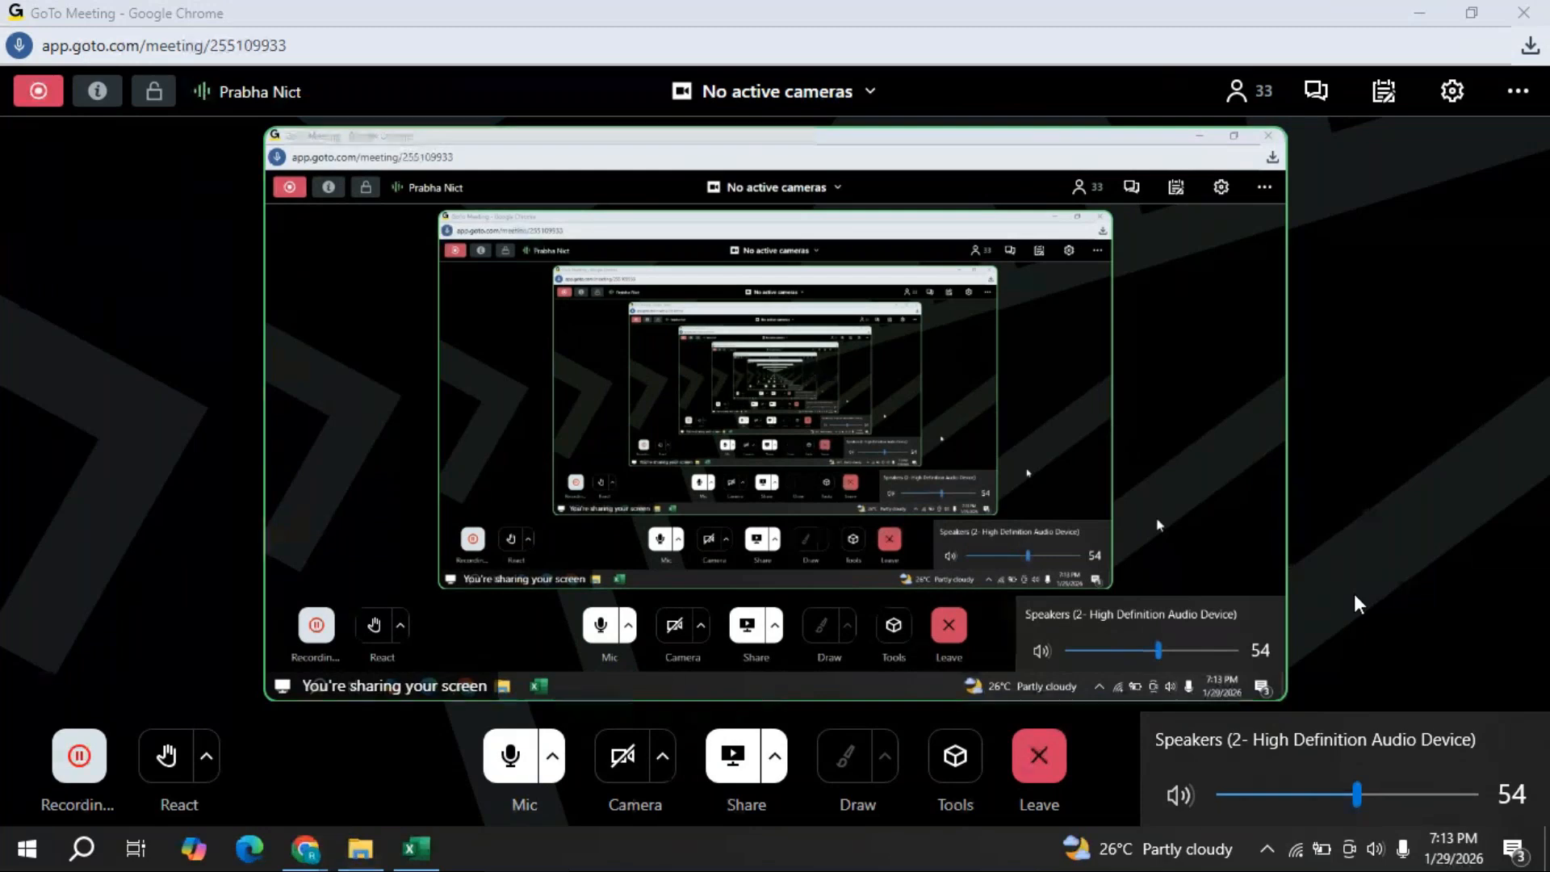
click(1359, 603)
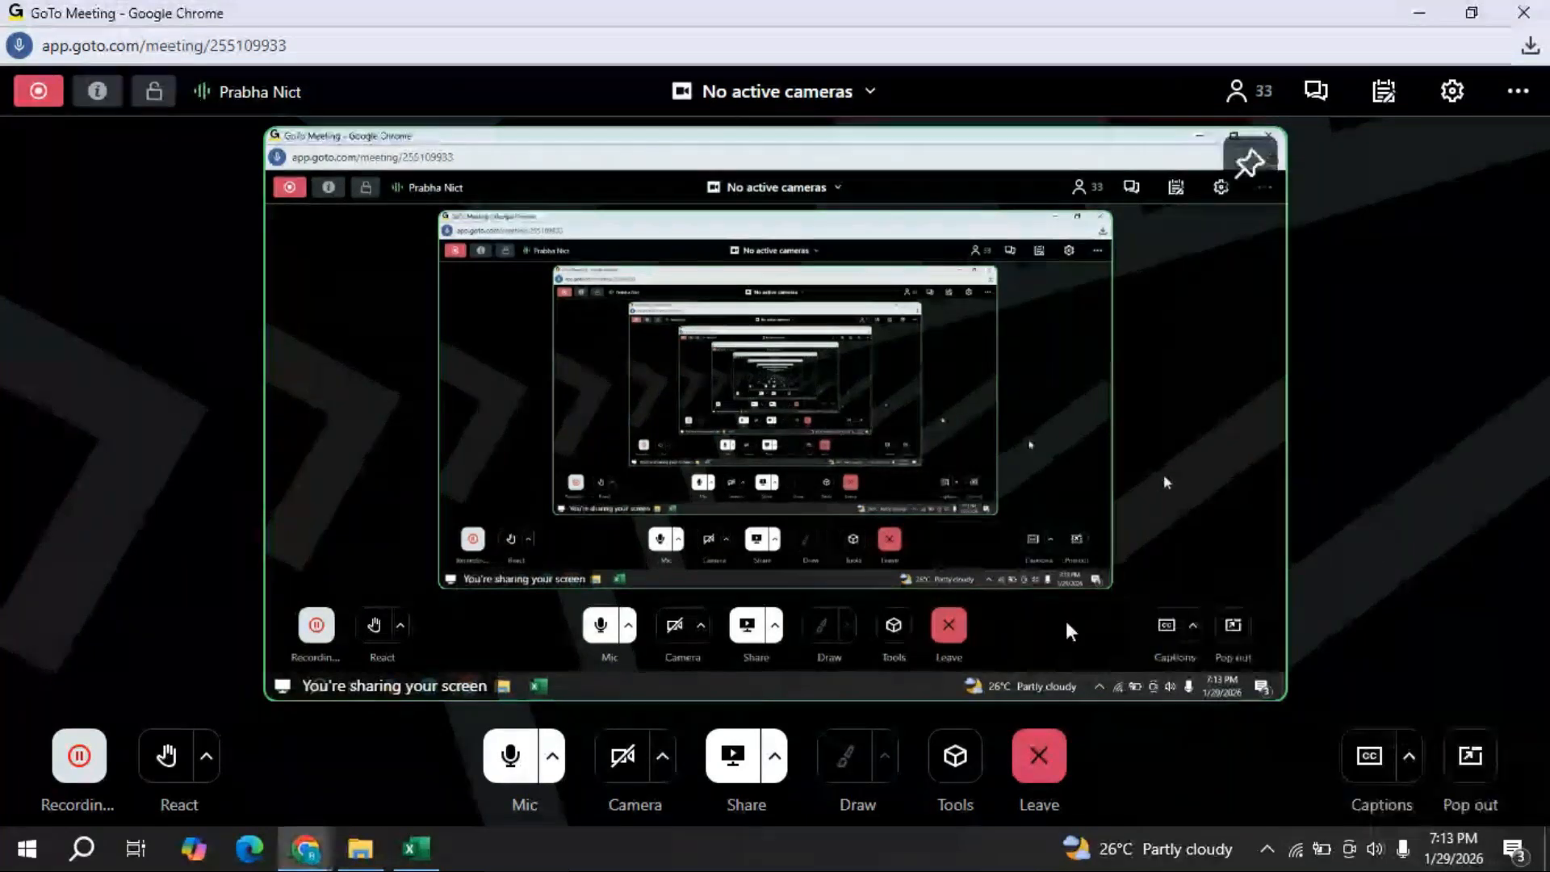
click(509, 763)
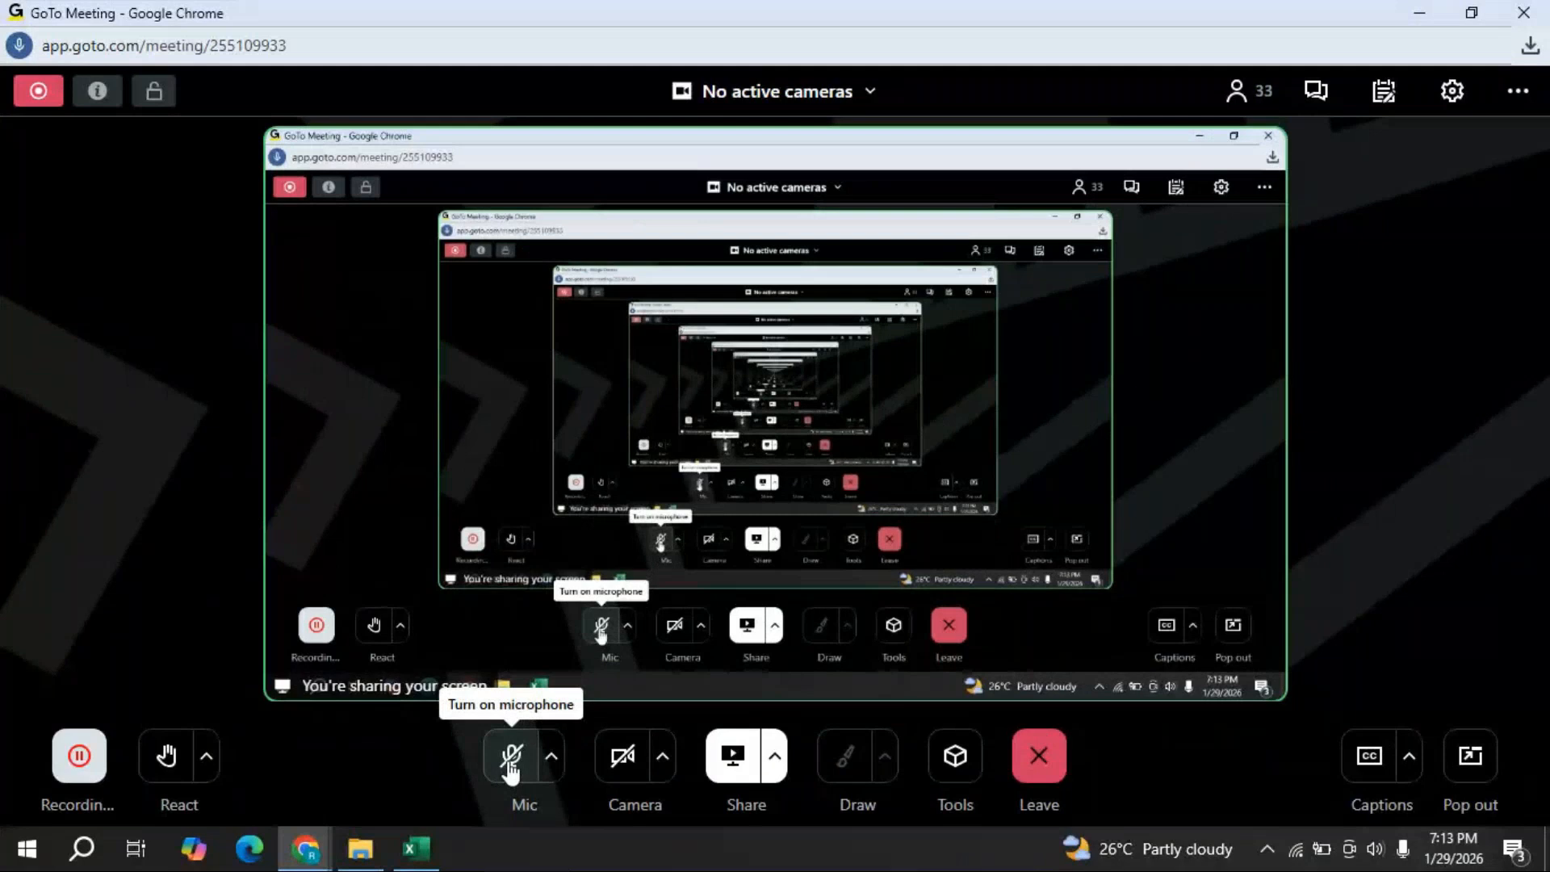
- Turn the mic on, read the 'yes maam' chat replies, close chat and minimise the meeting
click(511, 765)
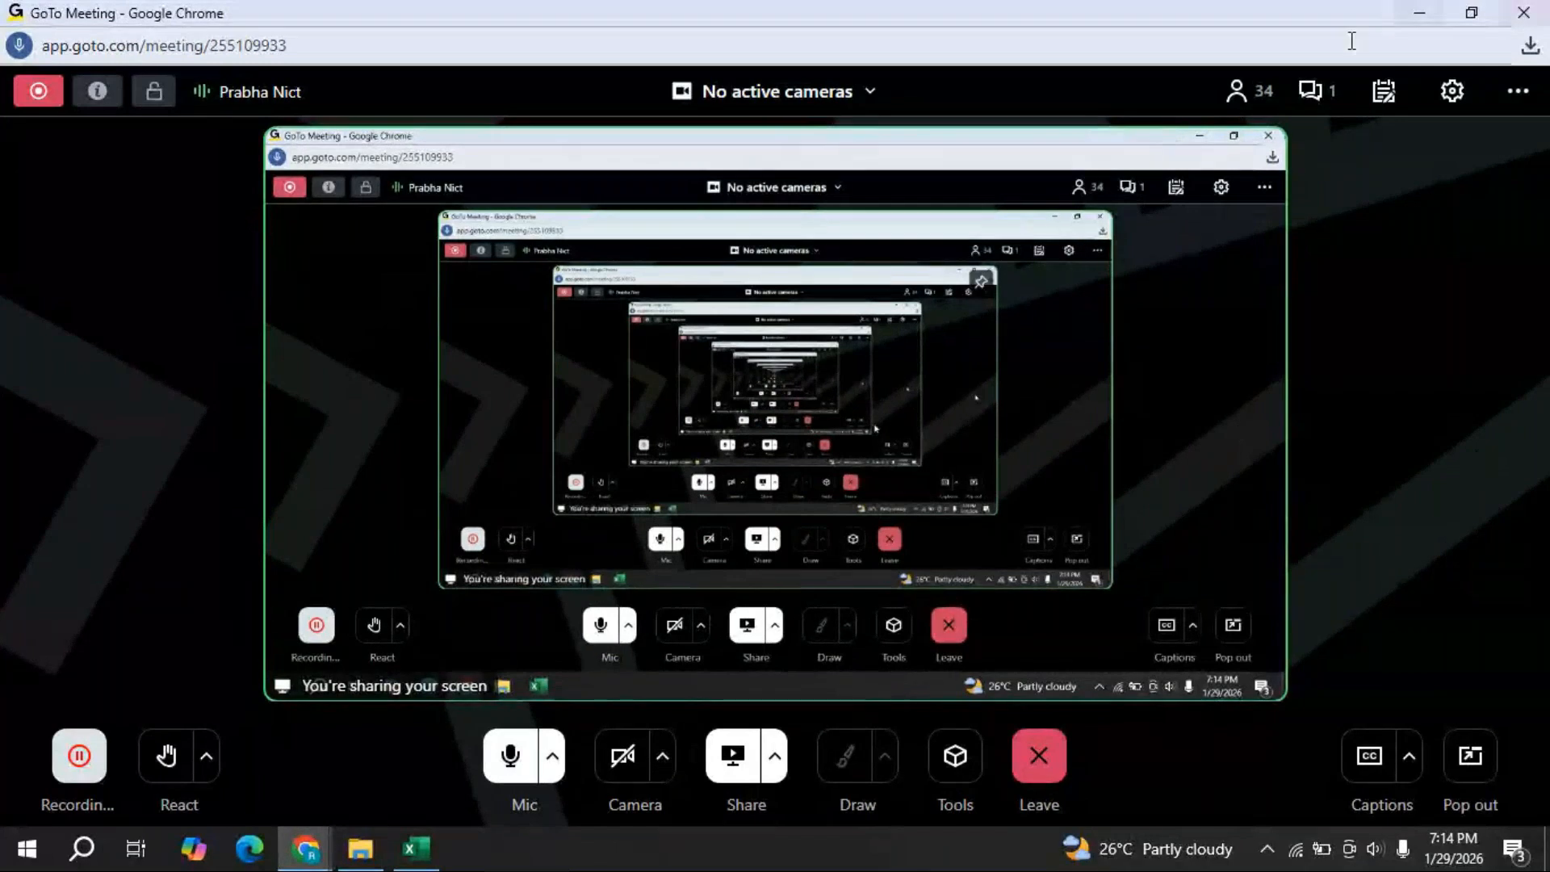
click(1329, 100)
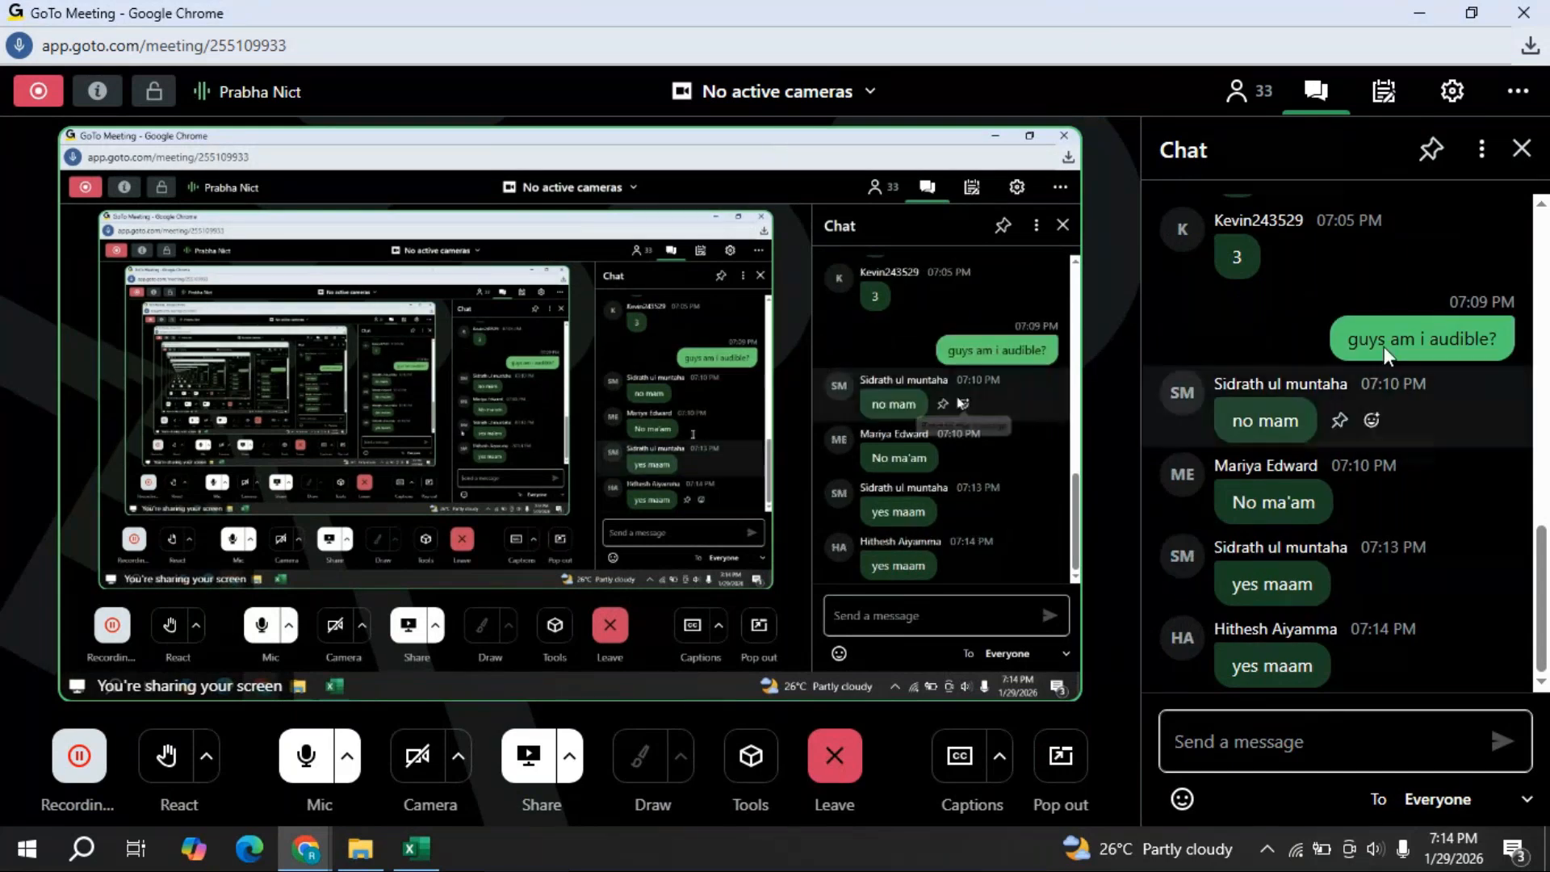
click(1521, 150)
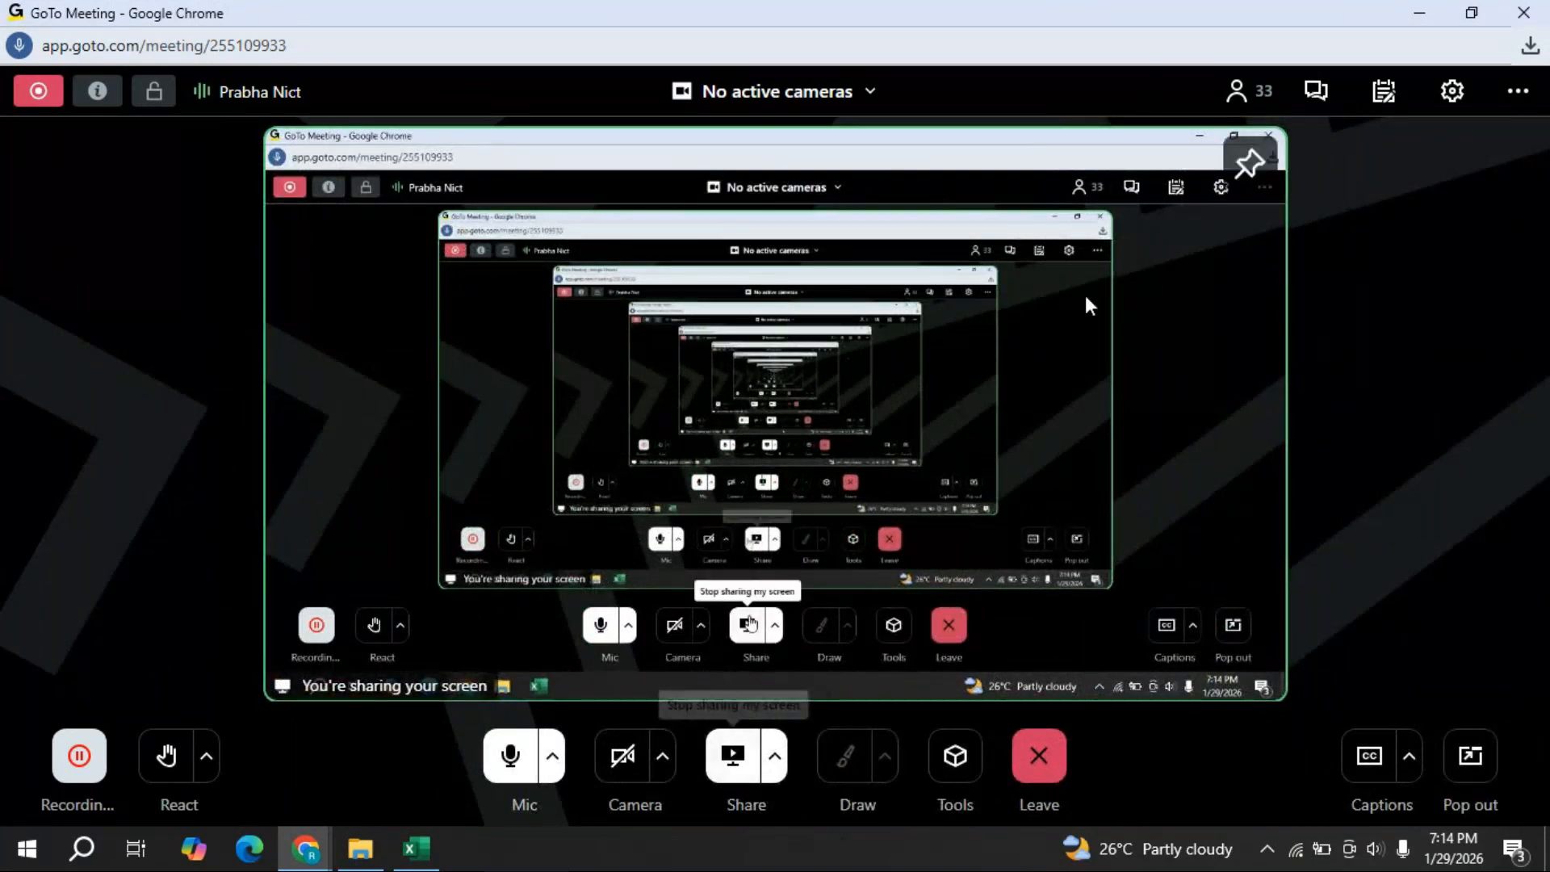
click(1427, 12)
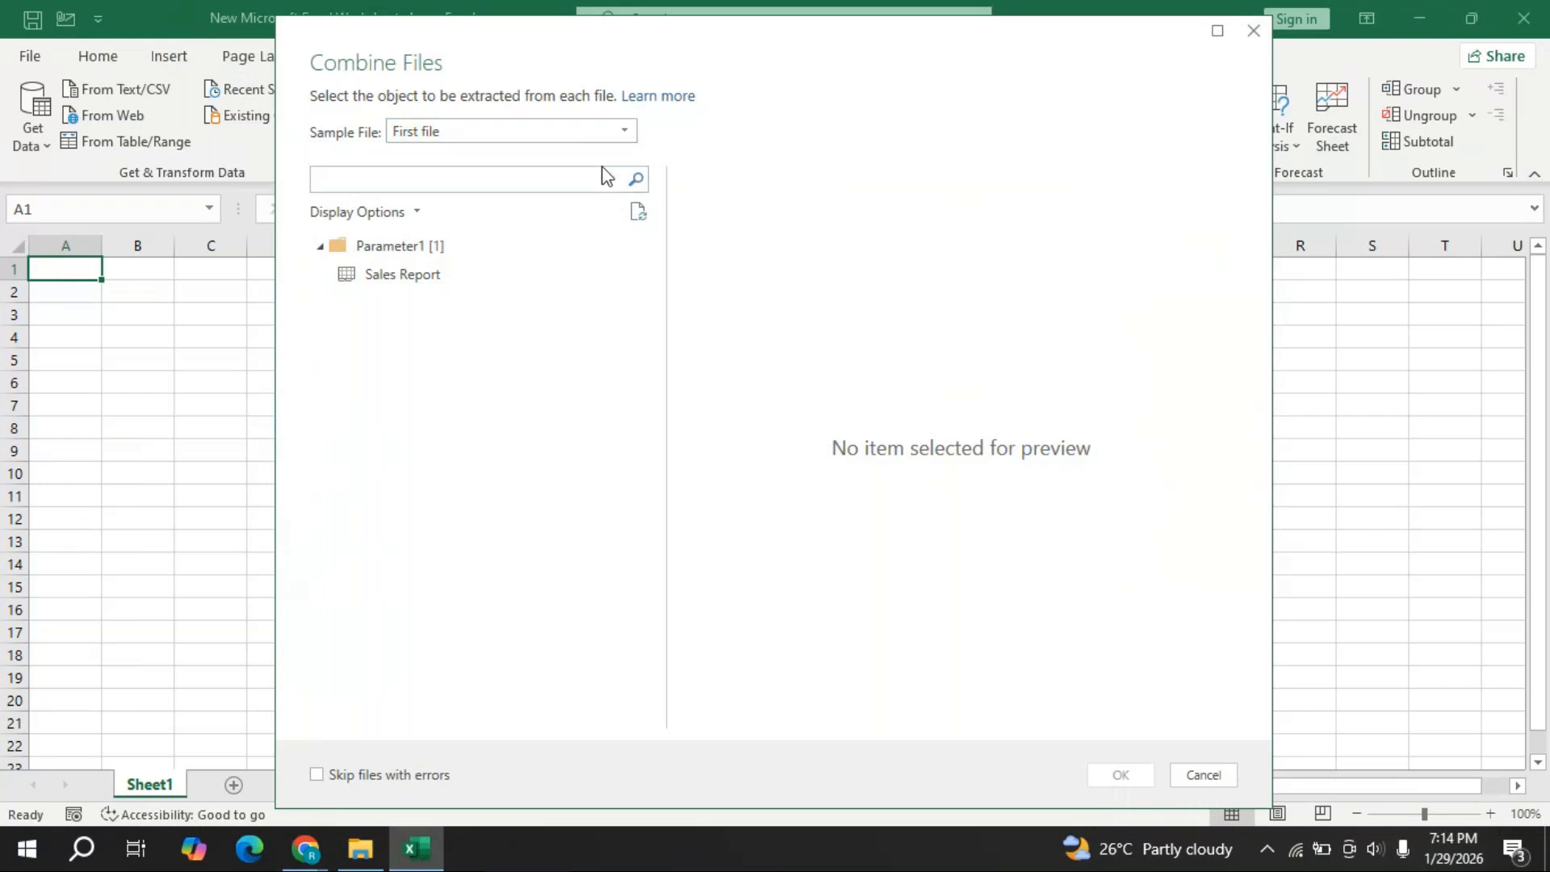
- Keep First file as the sample, choose the Sales Report table, and combine the files
click(626, 134)
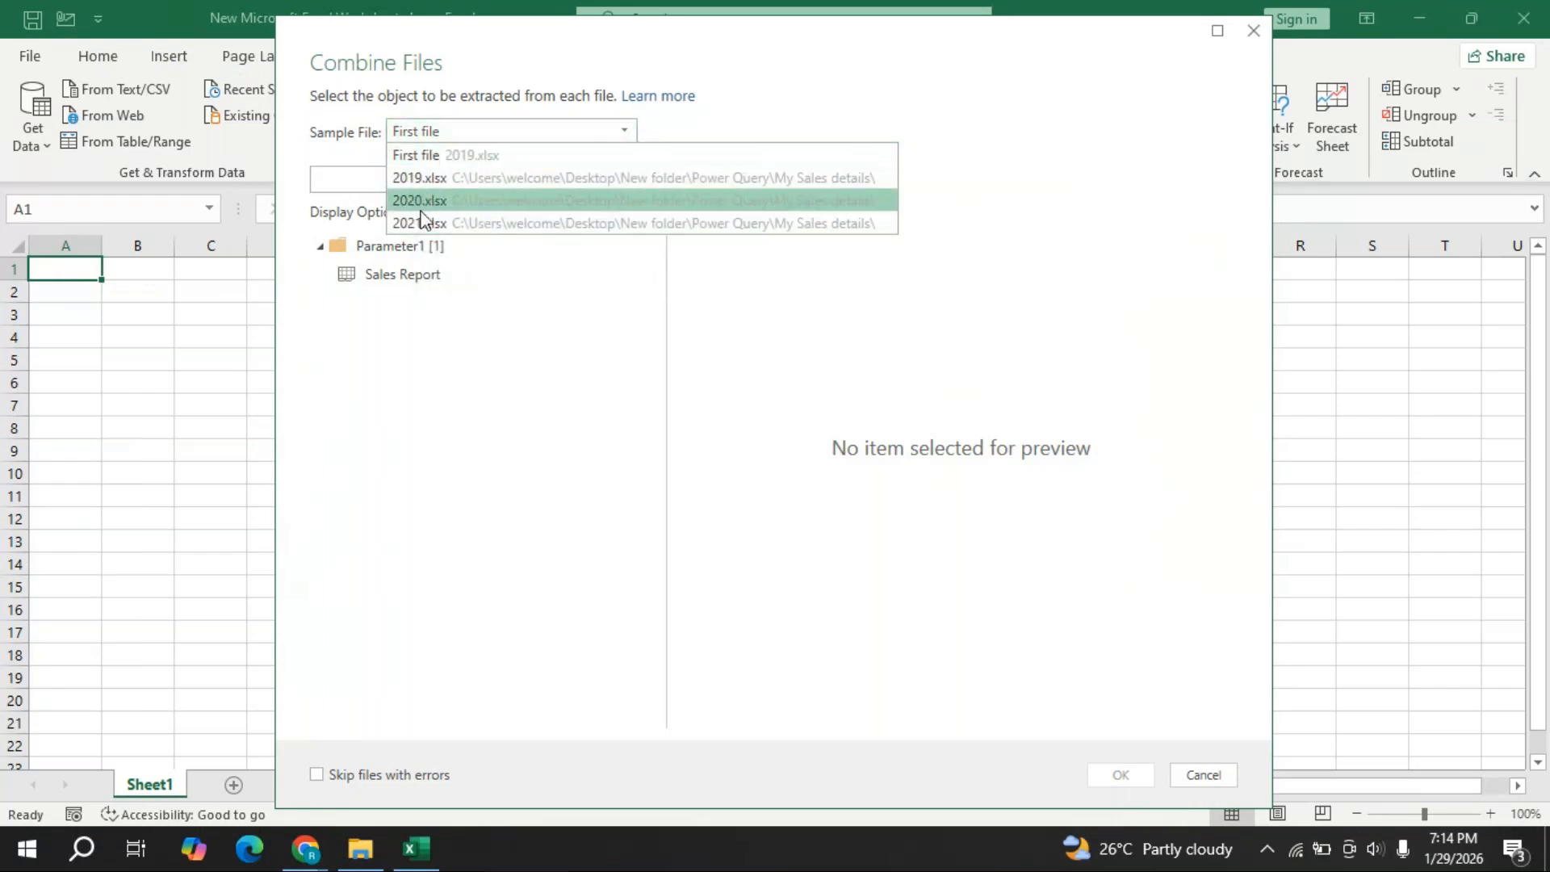
click(414, 157)
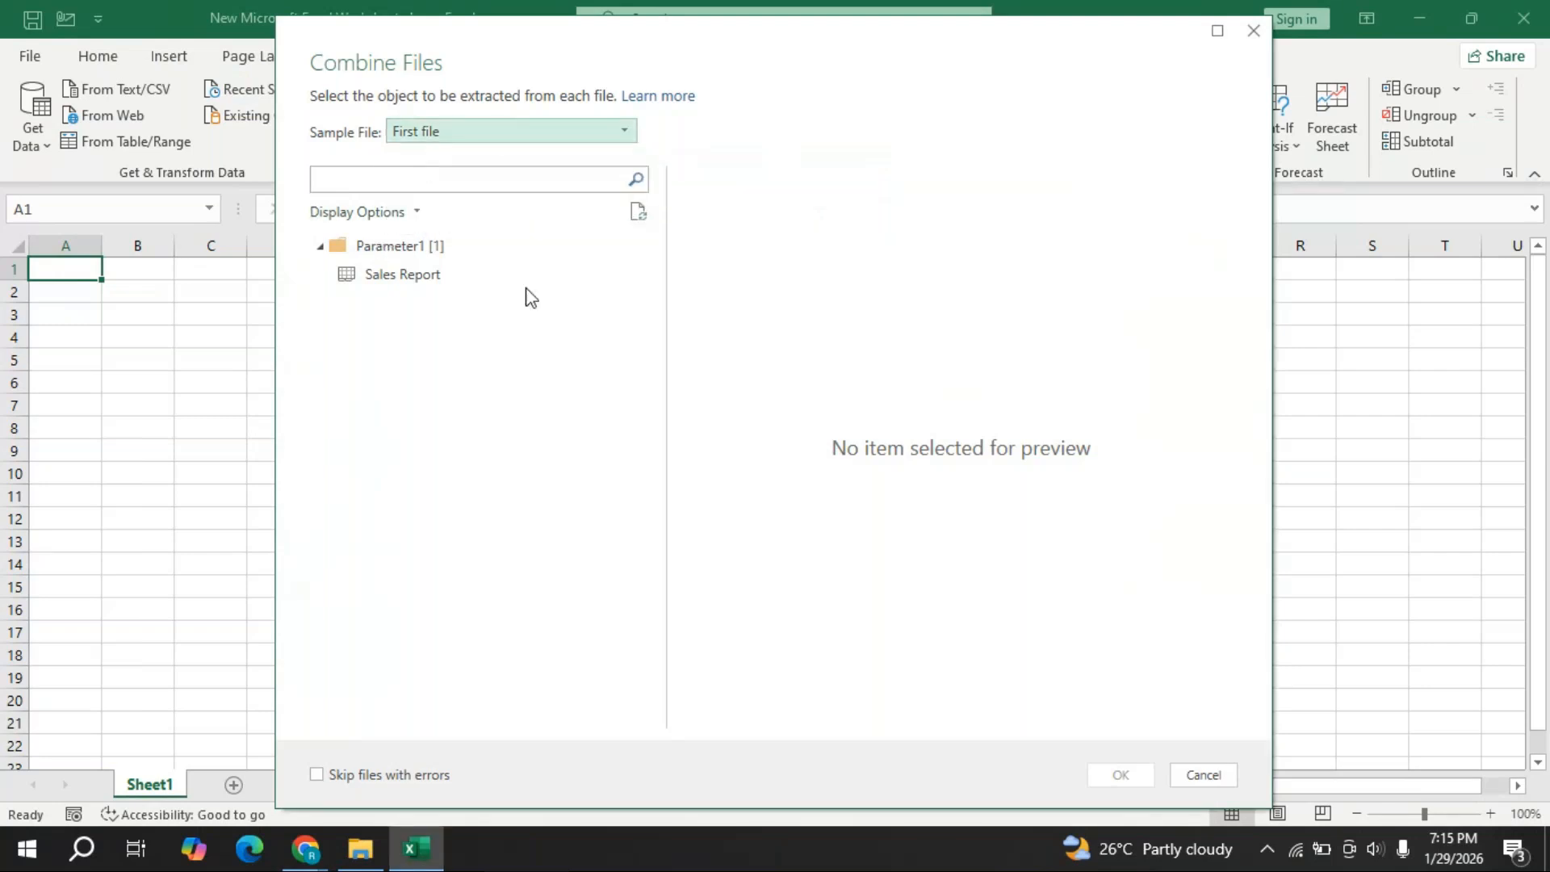
click(407, 284)
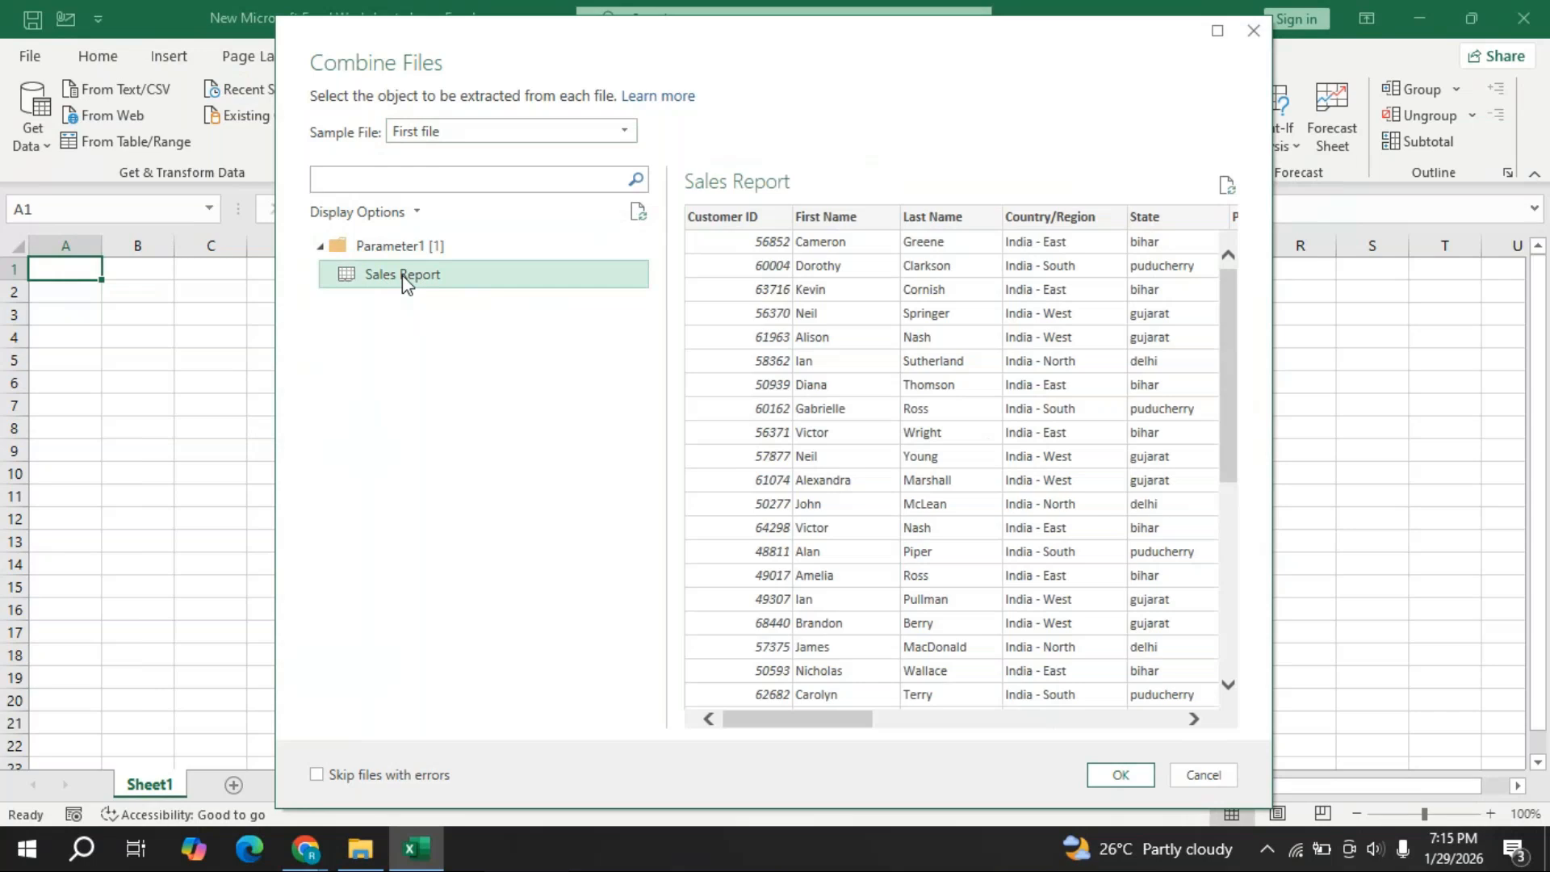
click(1122, 774)
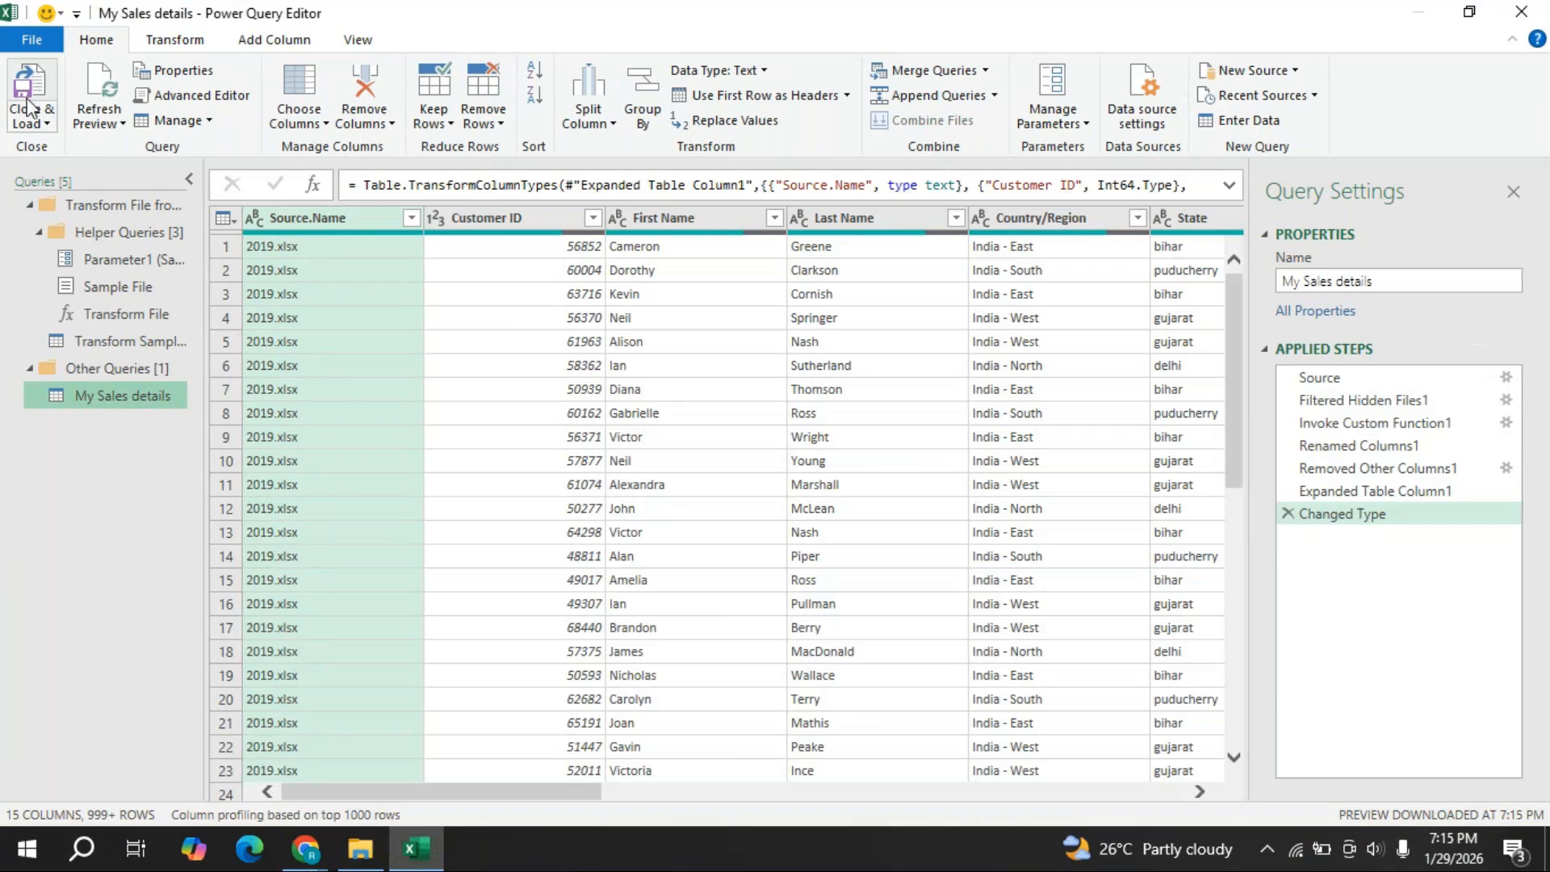
click(300, 845)
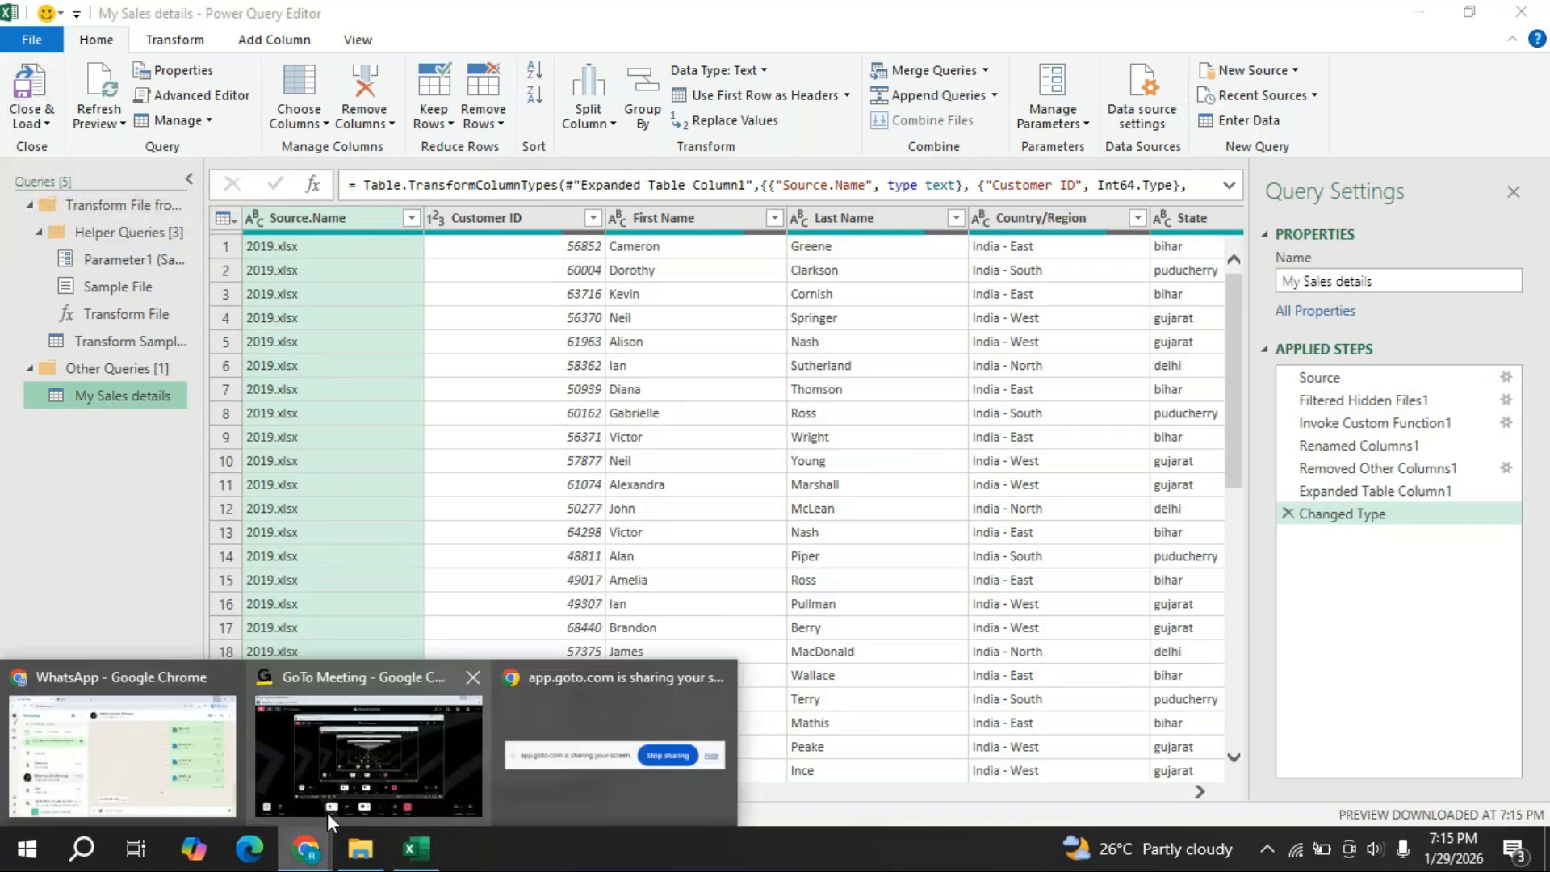
click(409, 674)
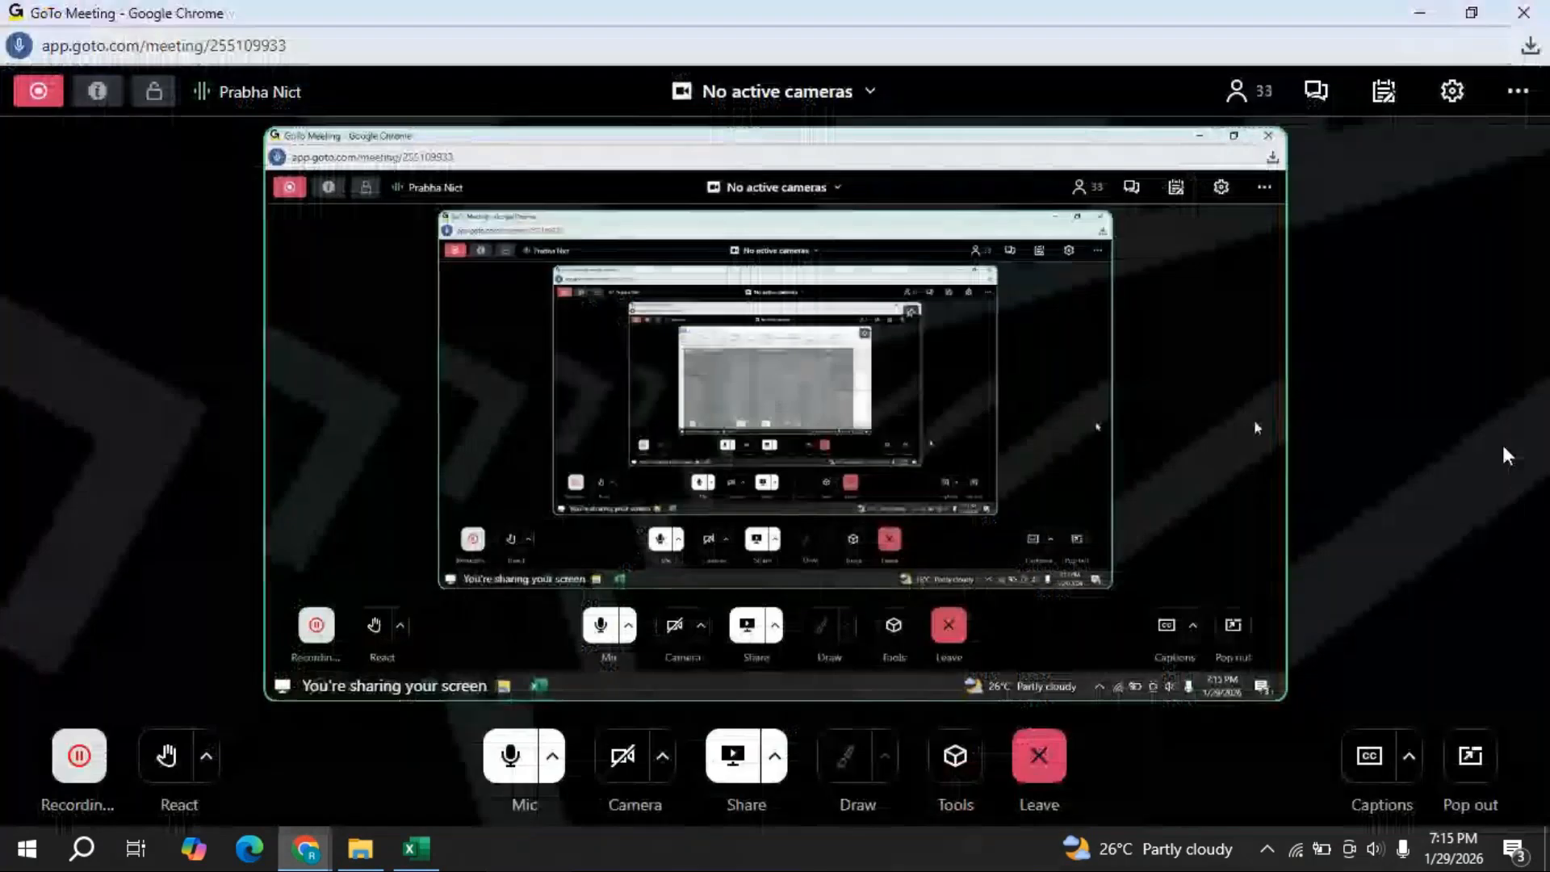
click(1315, 97)
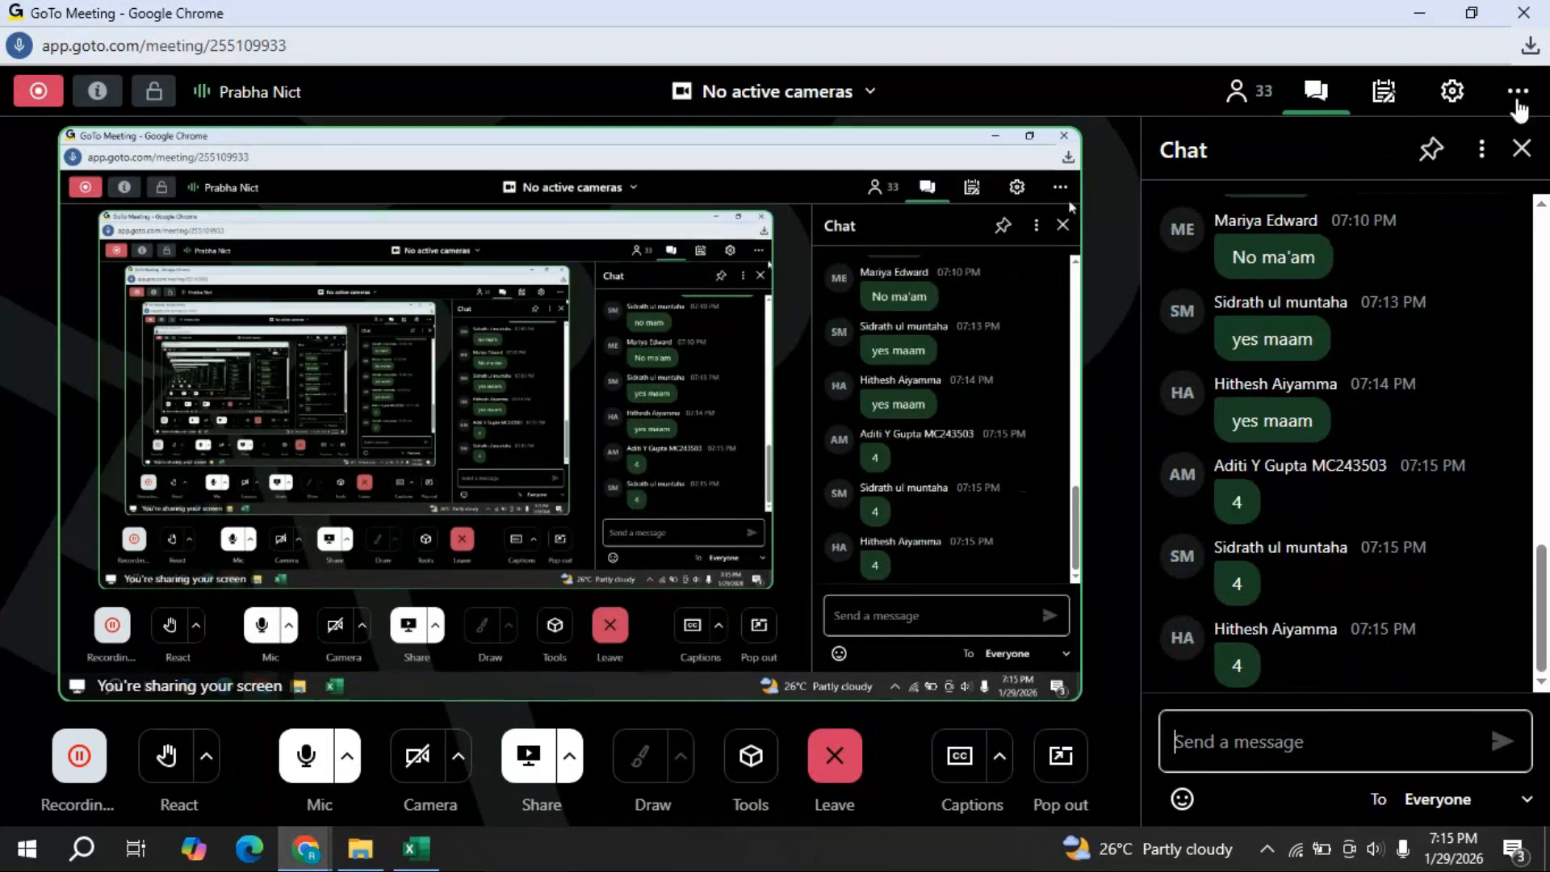
click(1414, 18)
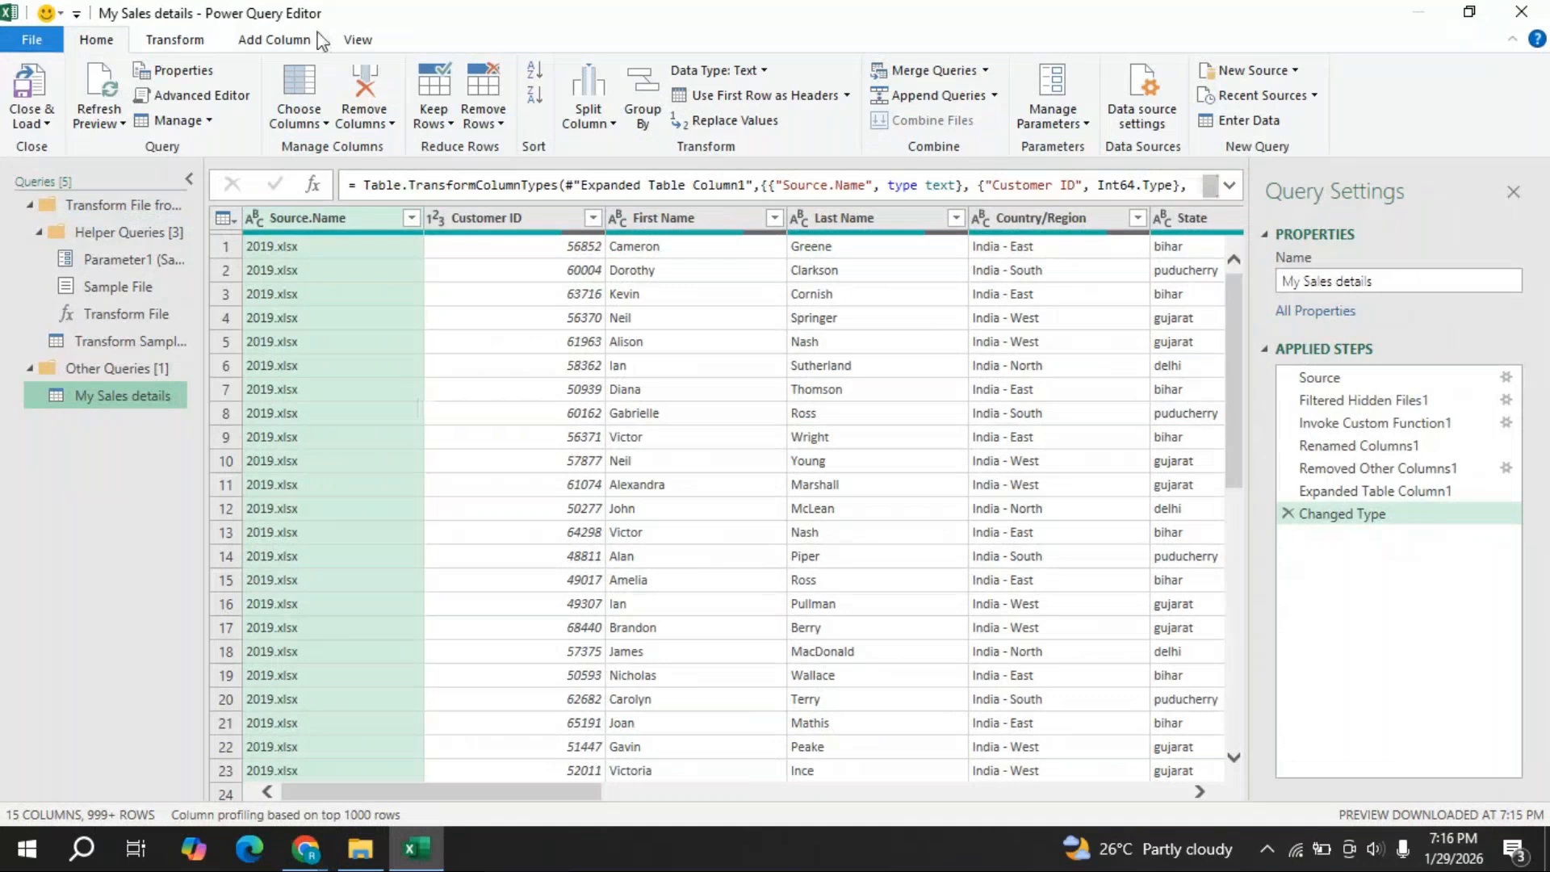
click(1469, 19)
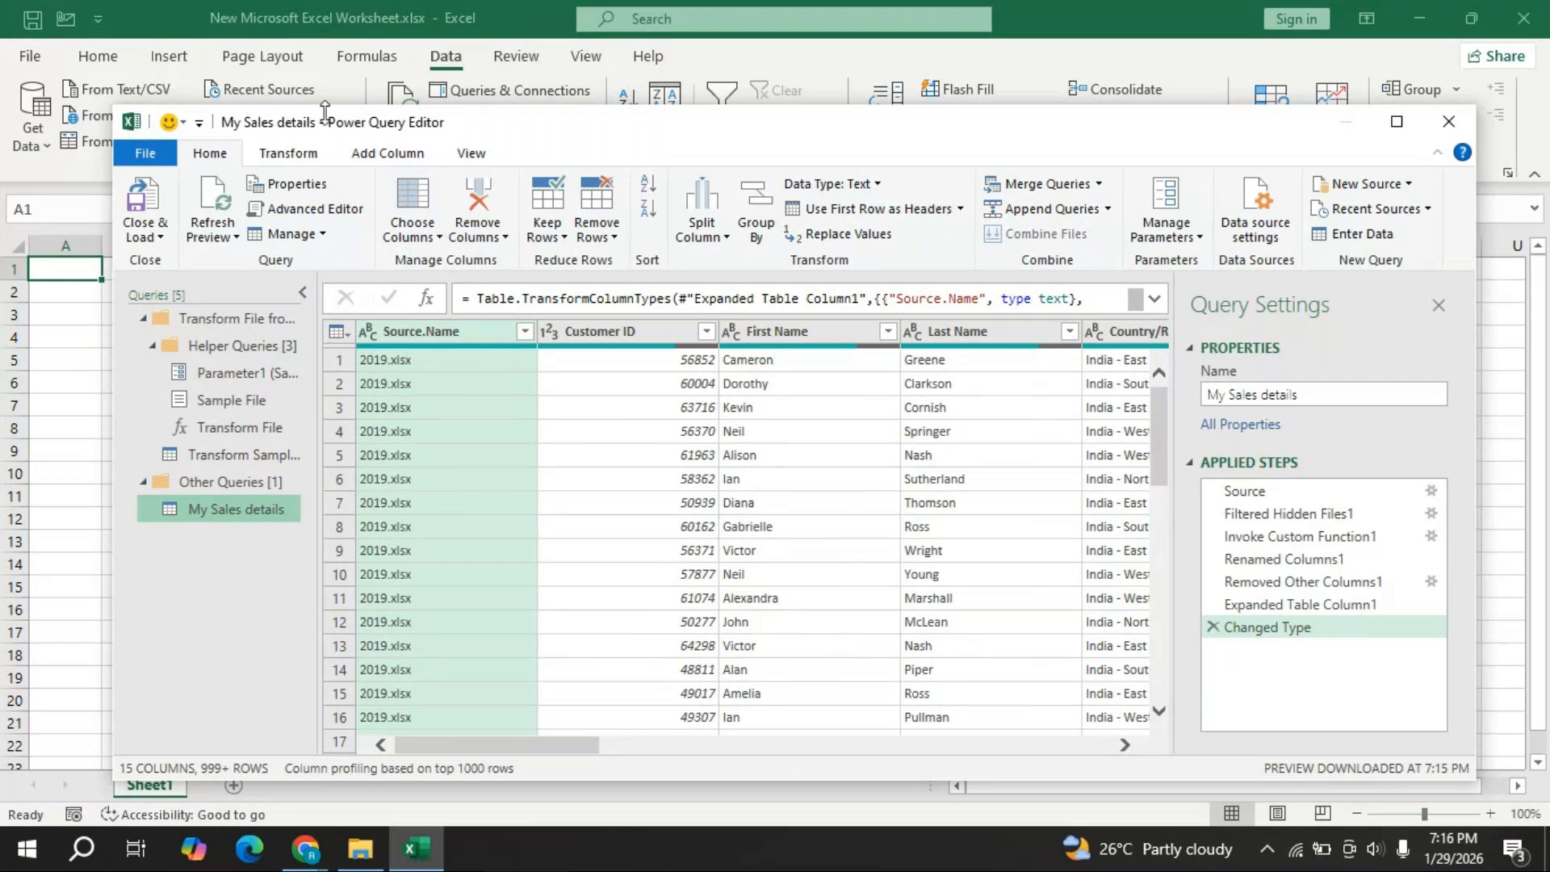
click(1396, 121)
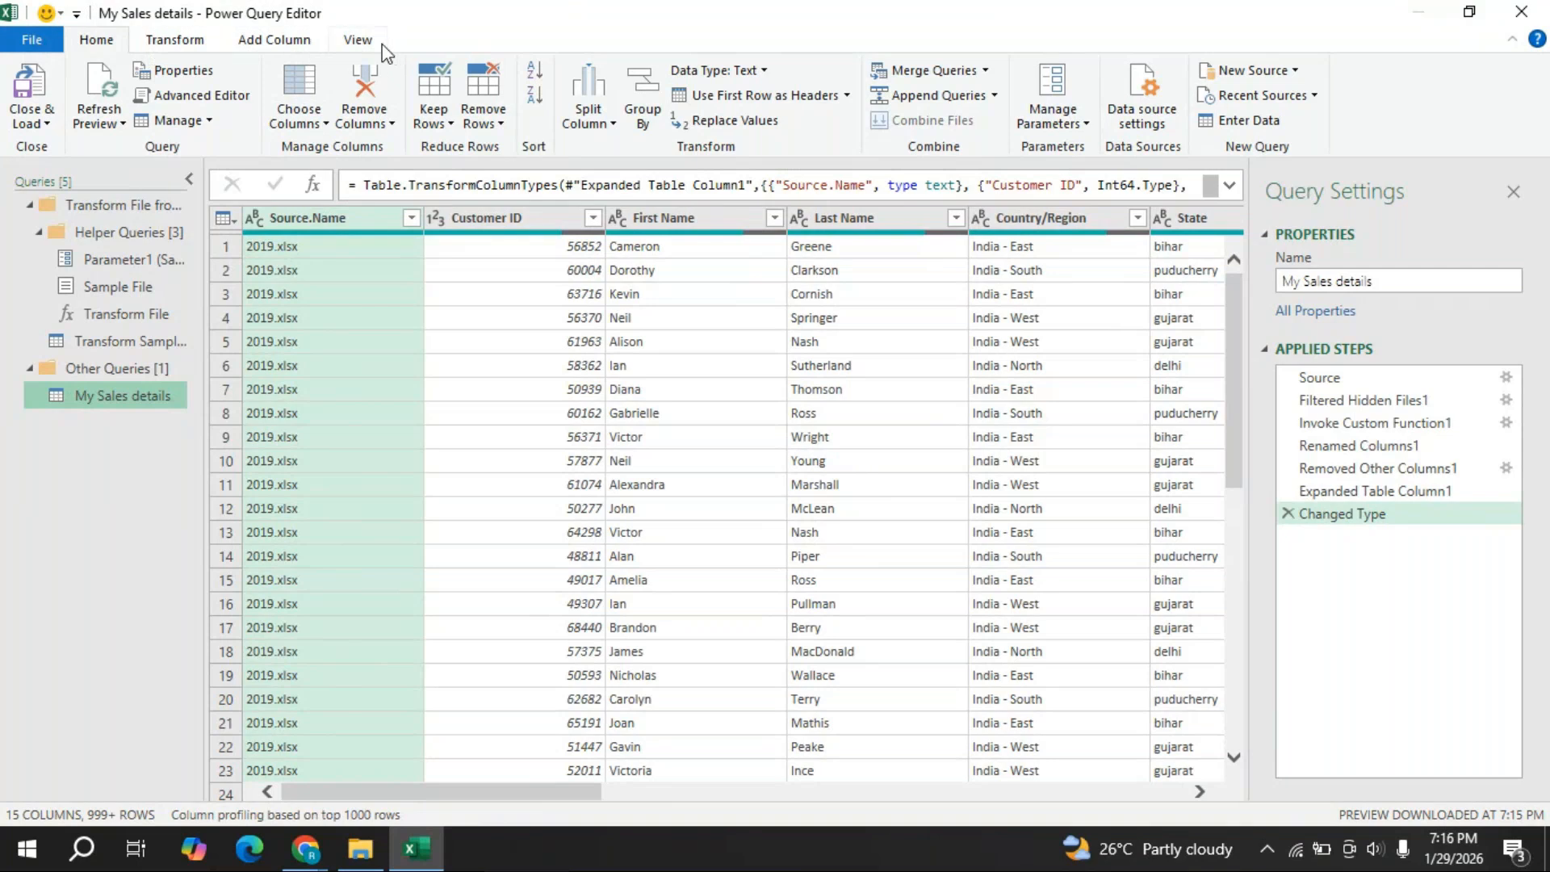
click(154, 44)
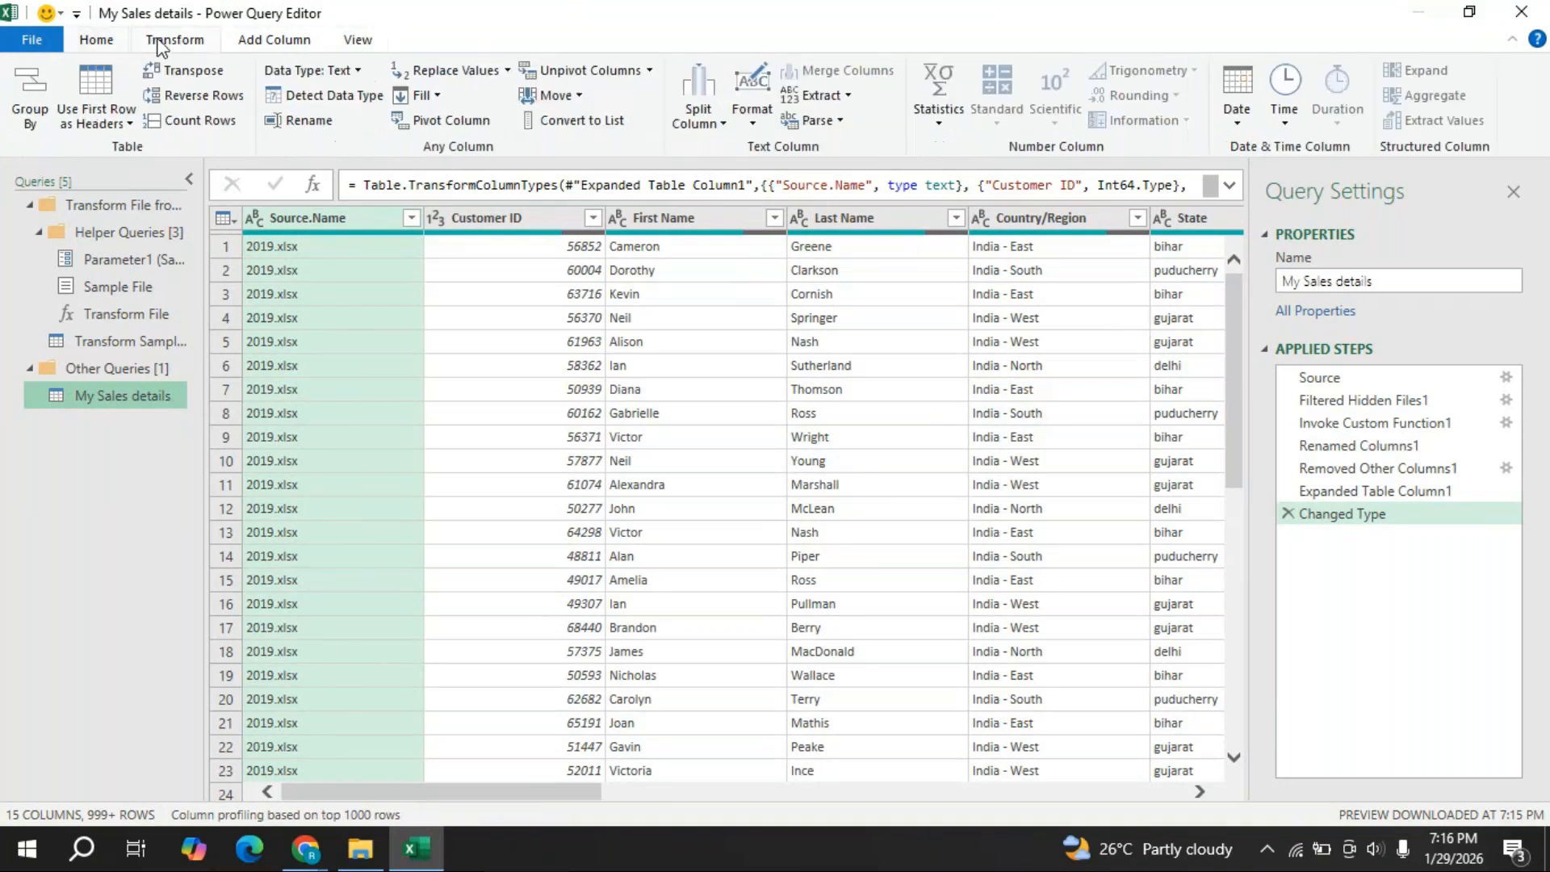
click(275, 44)
click(352, 42)
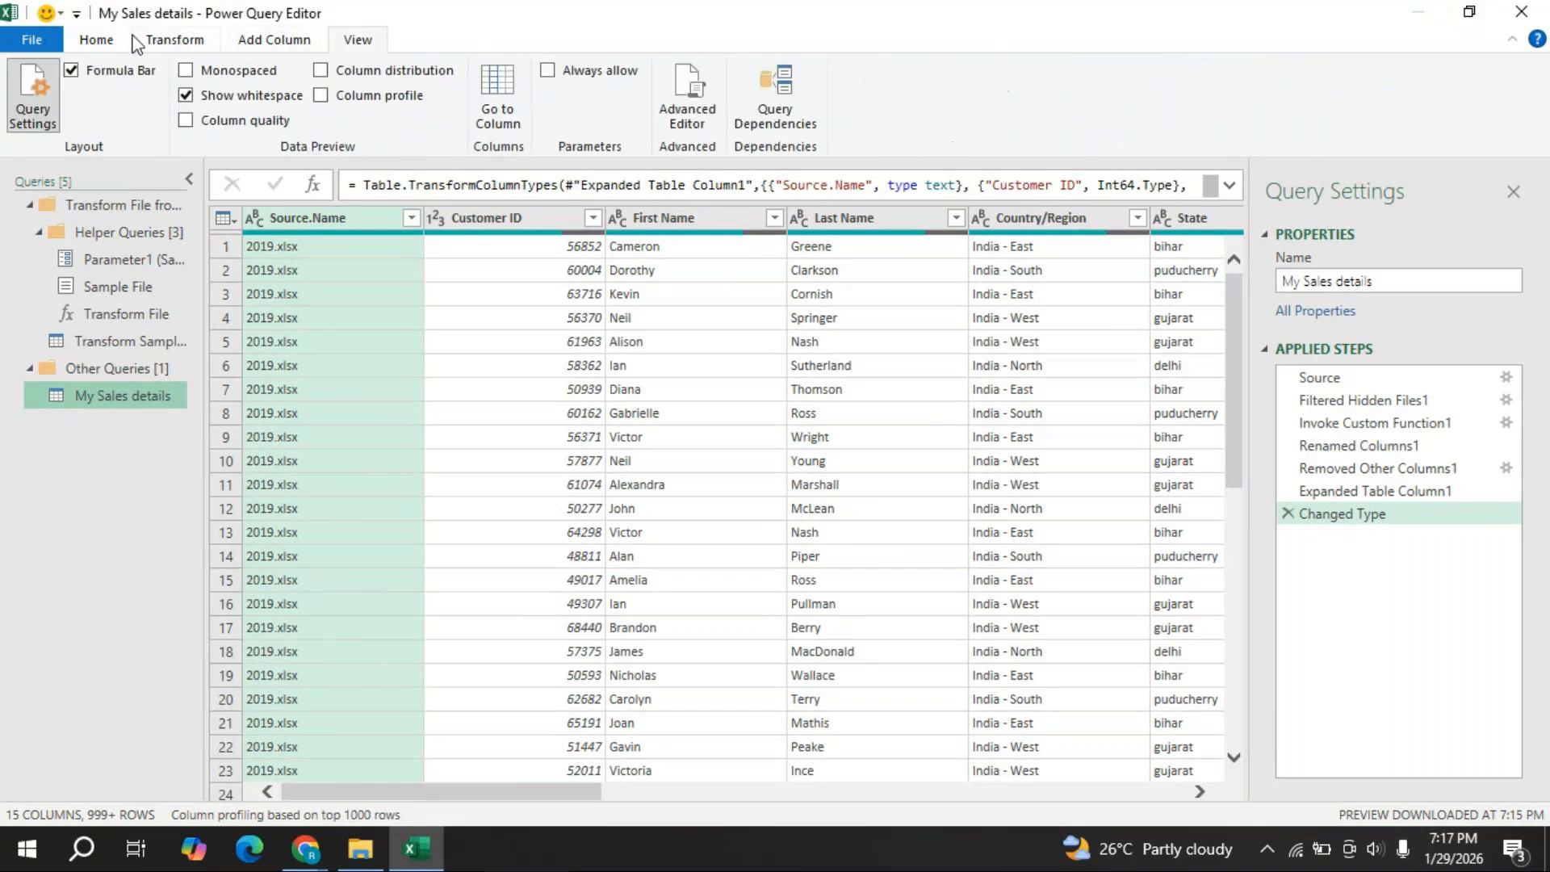
click(122, 42)
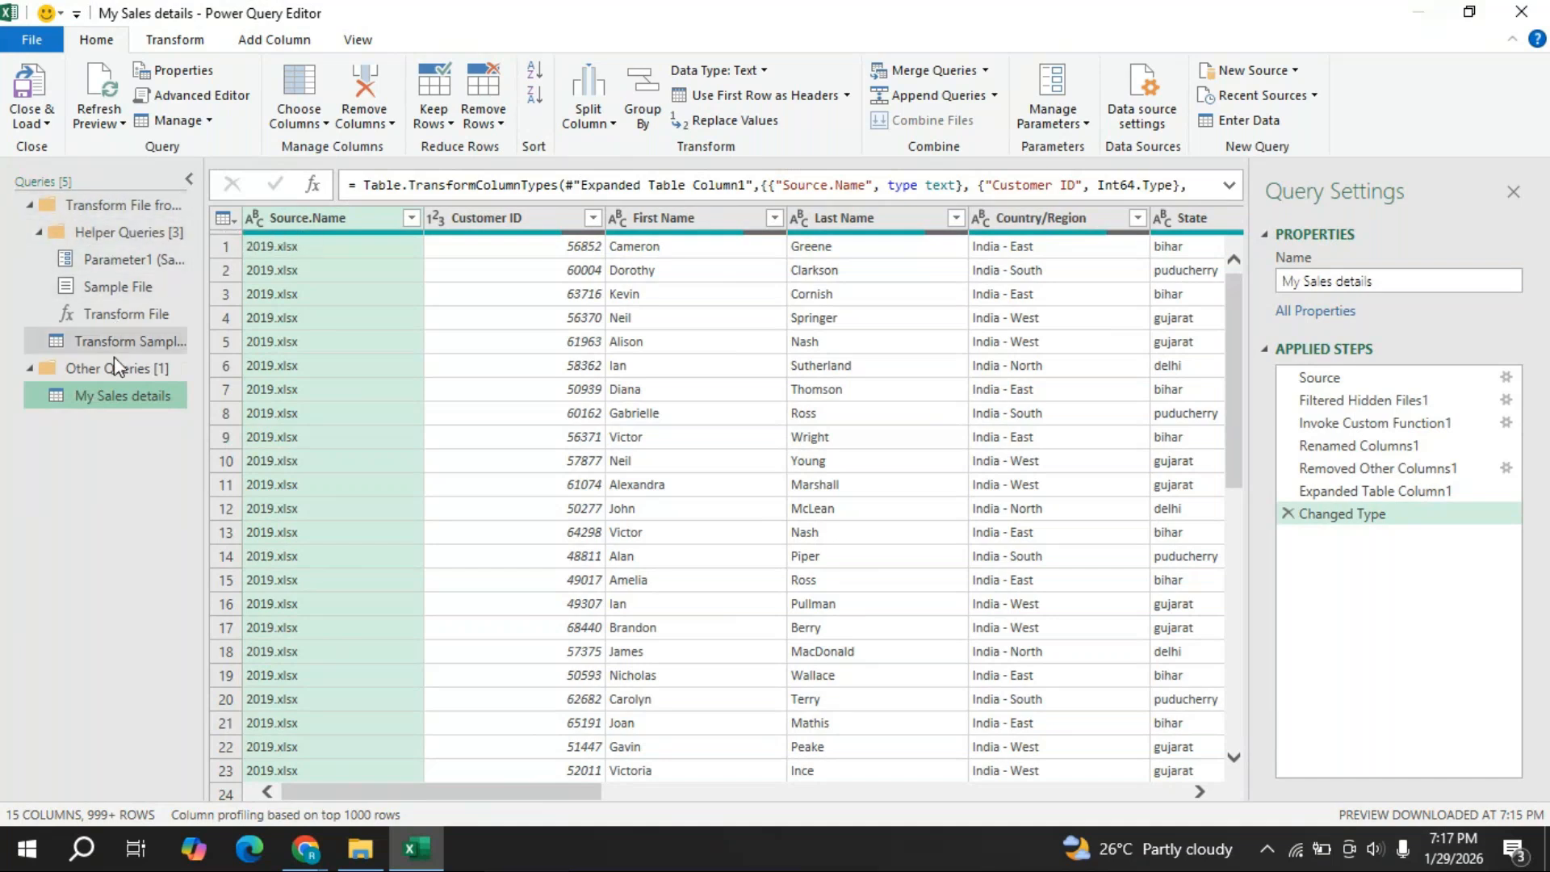
- Collapse the Queries pane to give the data preview more room
click(187, 180)
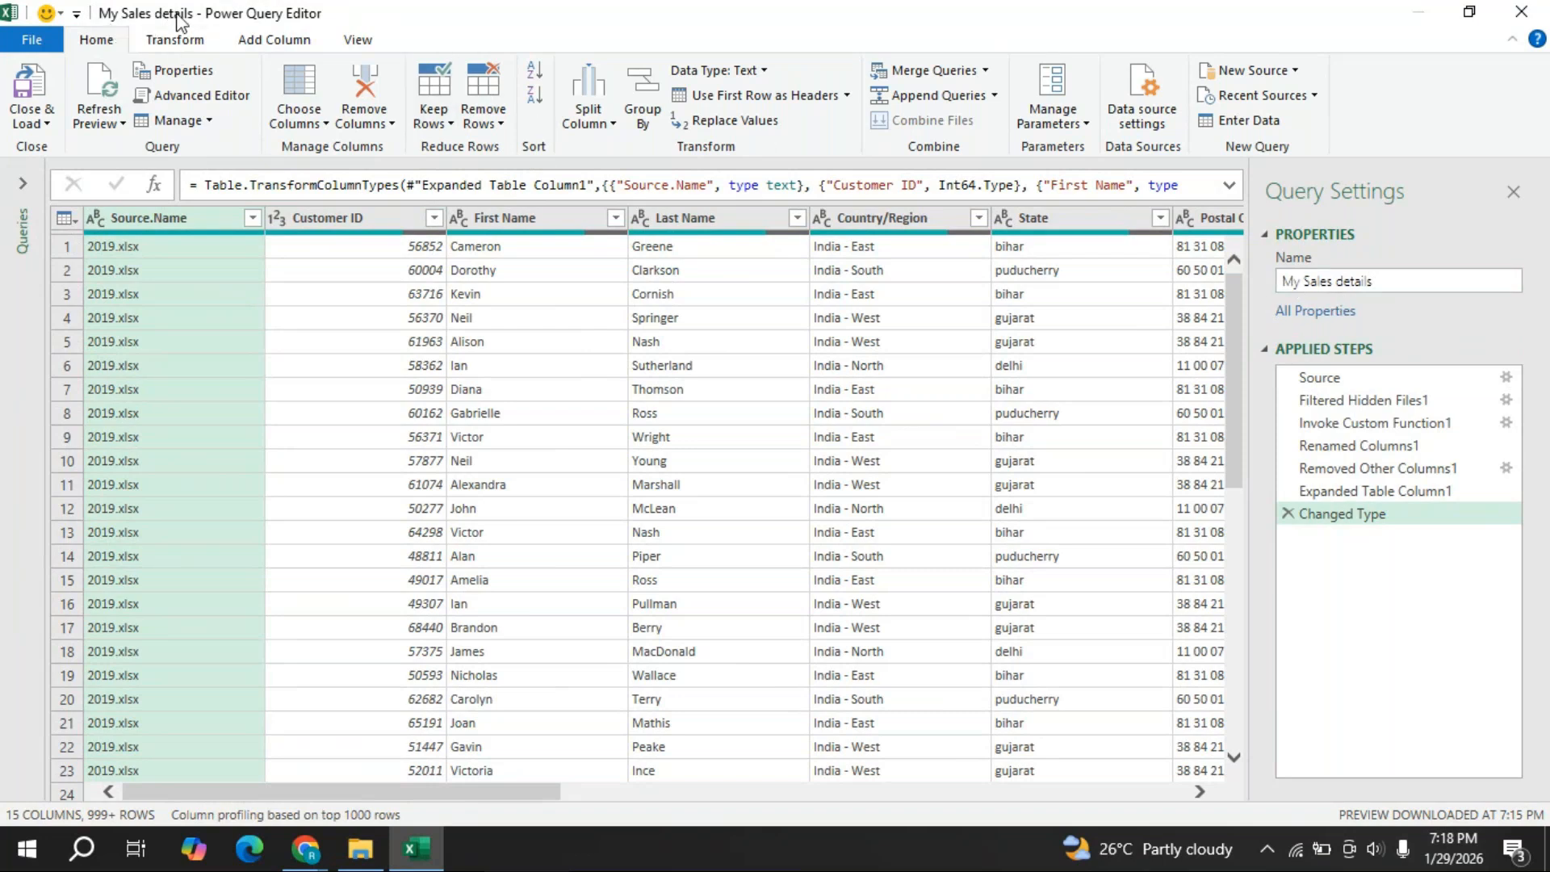
- Rename the query from My Sales details to Sales Report
click(1376, 288)
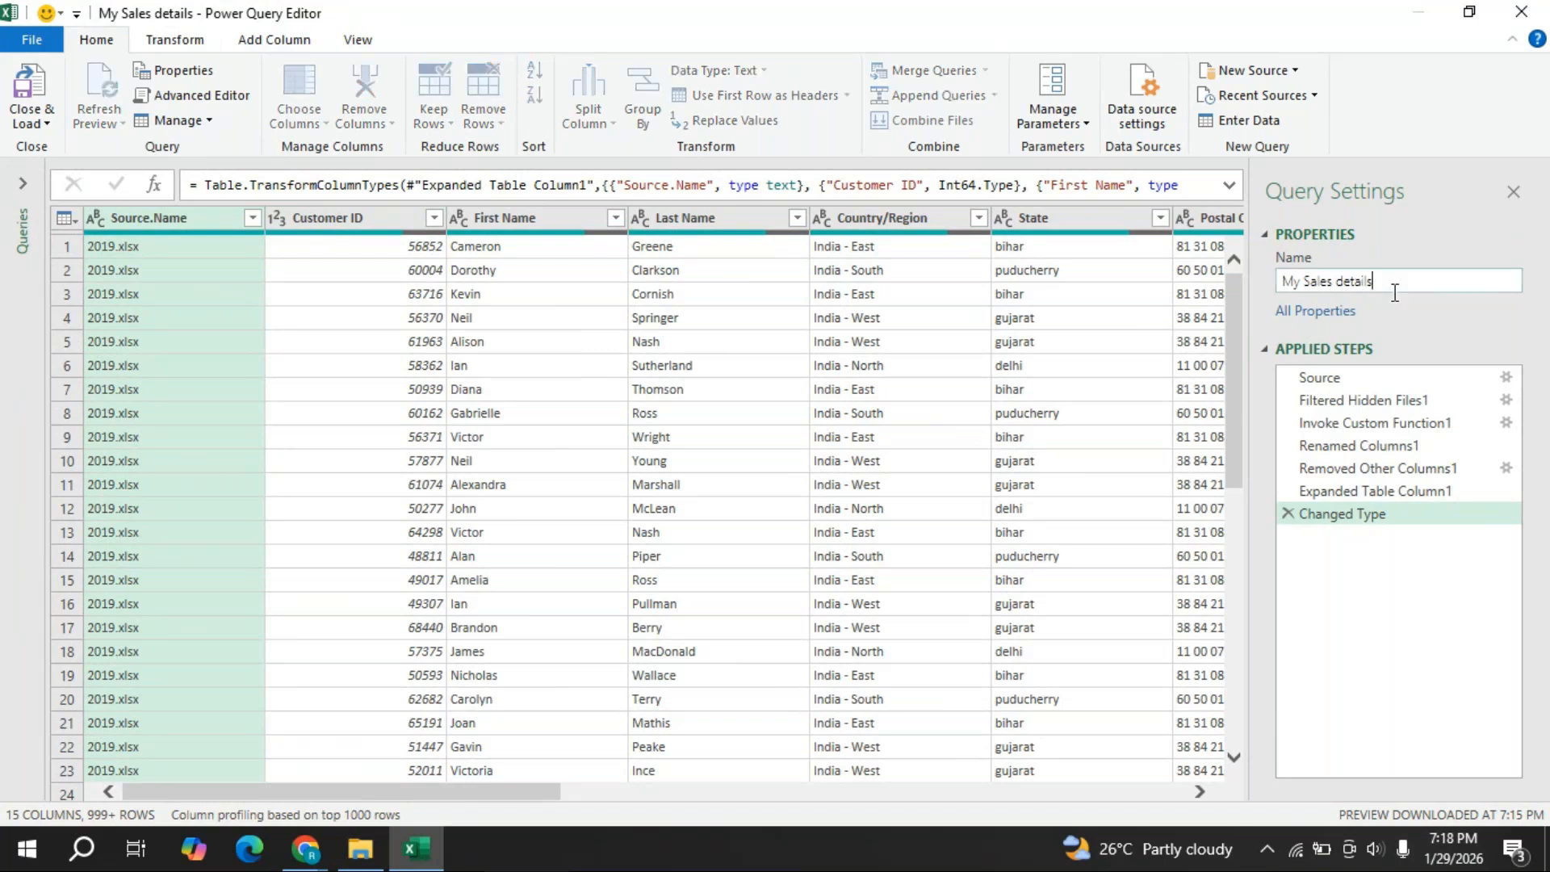
key(BackSpace)
key(BackSpace)
key(BackSpace)
key(BackSpace)
key(BackSpace)
key(BackSpace)
key(BackSpace)
key(BackSpace)
key(BackSpace)
key(BackSpace)
key(BackSpace)
key(BackSpace)
key(BackSpace)
key(BackSpace)
key(BackSpace)
key(BackSpace)
text(Sales)
text( repop)
key(BackSpace)
text(r)
key(BackSpace)
key(BackSpace)
key(BackSpace)
key(BackSpace)
key(BackSpace)
key(BackSpace)
text(Report)
- Scroll right through the Sales Report query's columns
drag(522, 792, 563, 795)
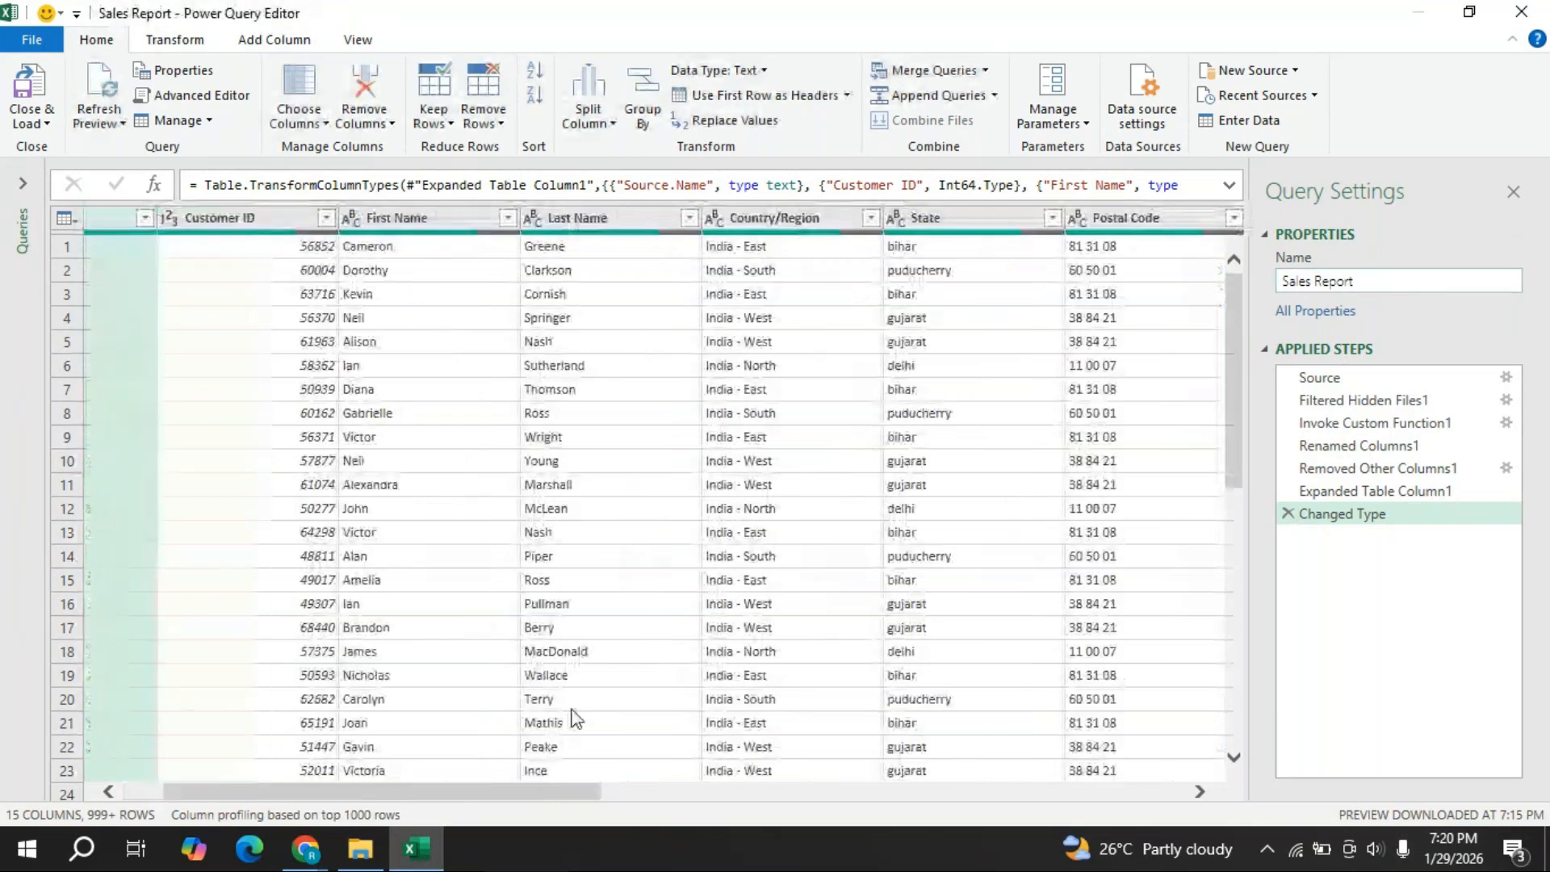
drag(436, 794, 727, 804)
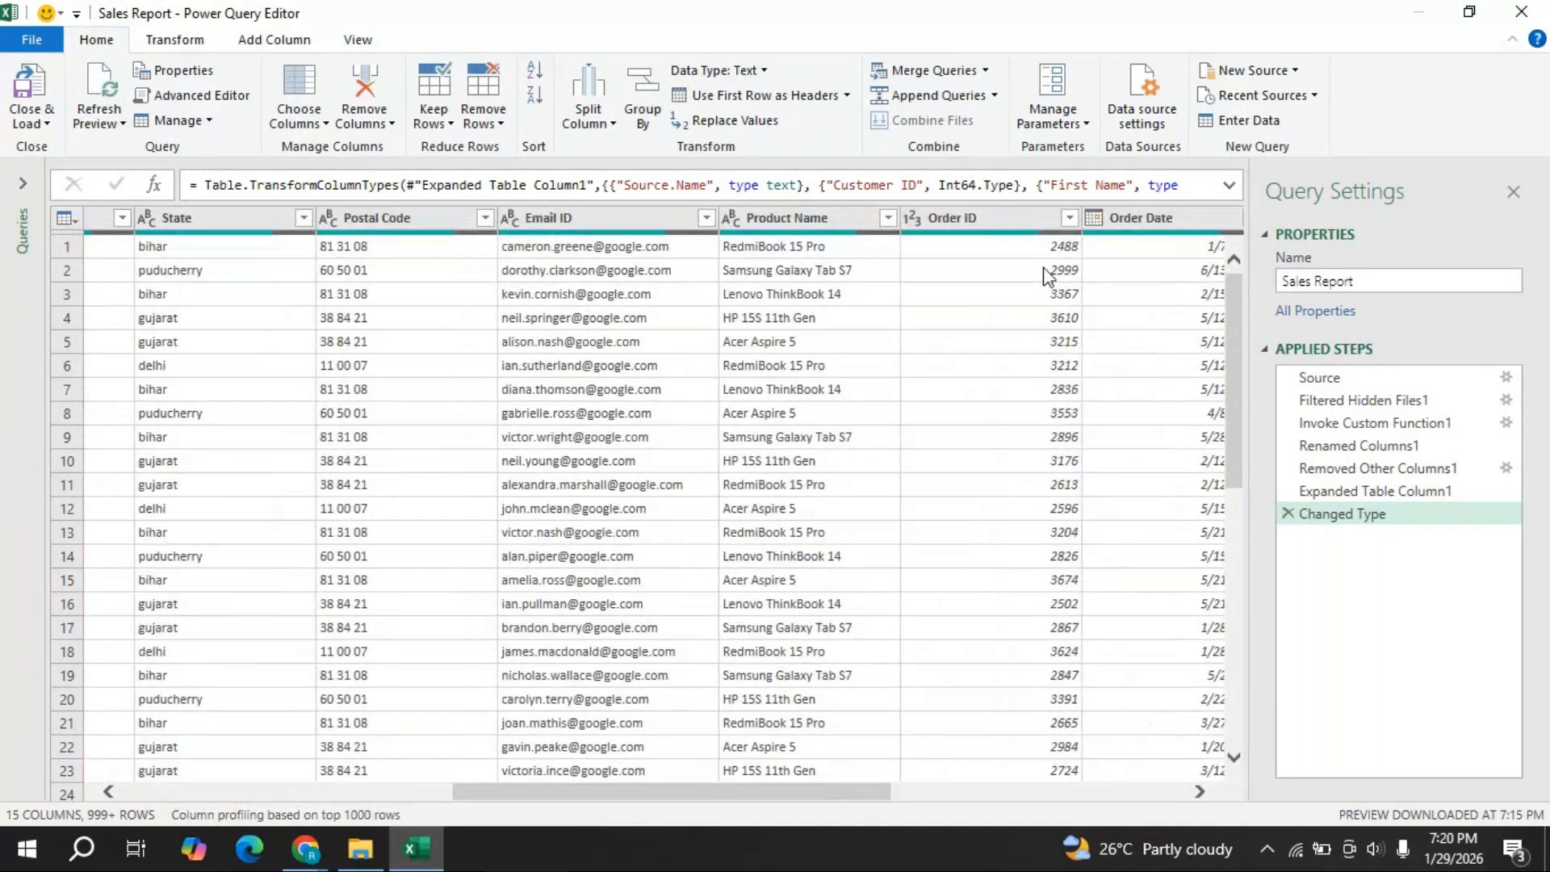
click(1200, 792)
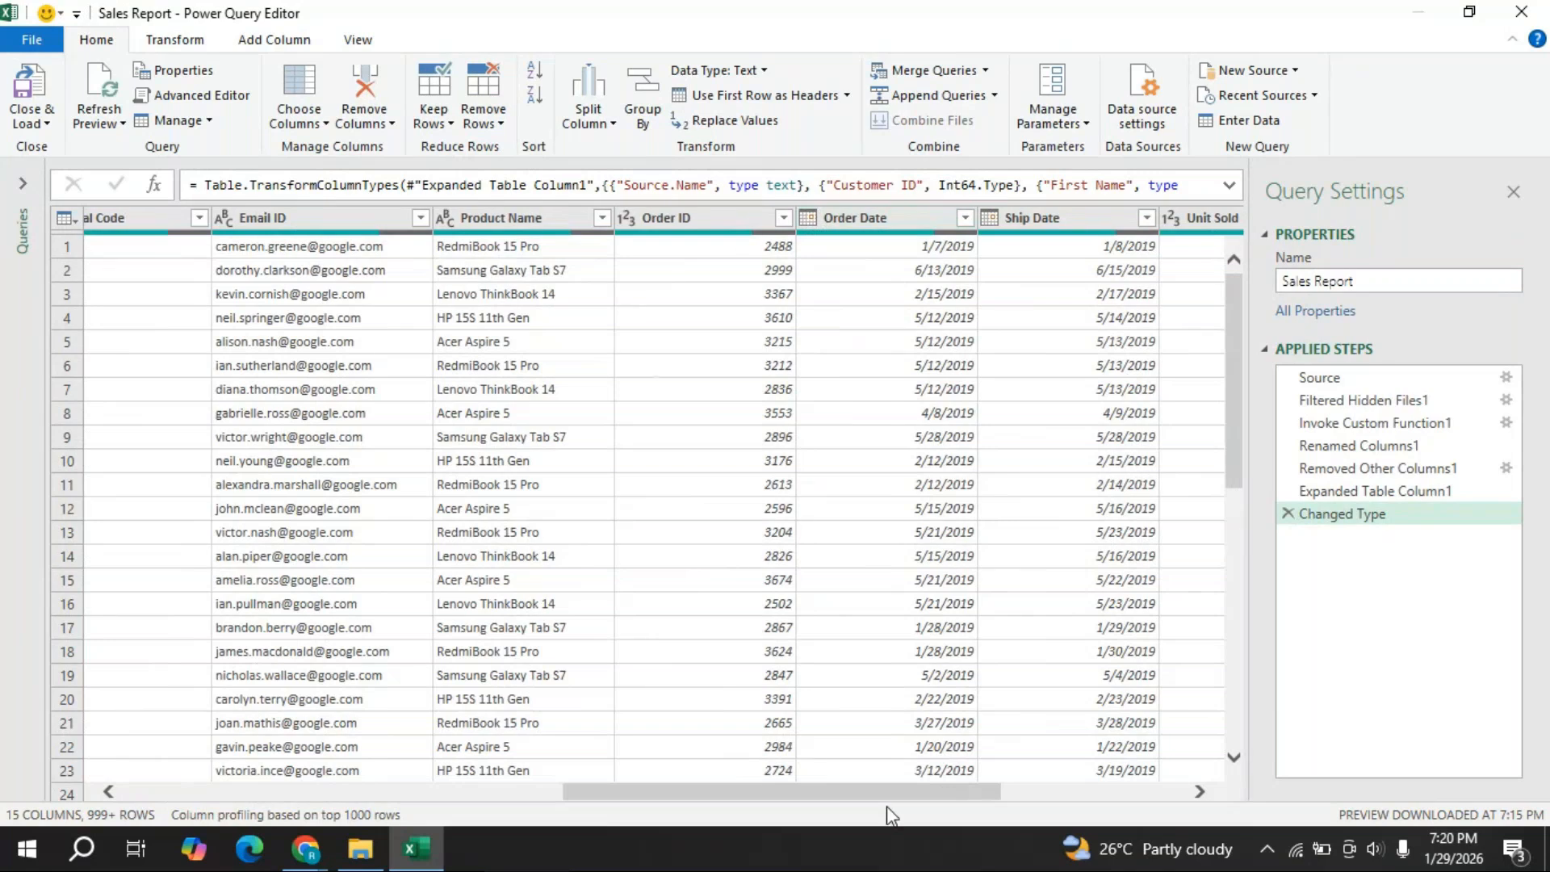
- Scroll the preview fully left to show the Source.Name and Customer ID columns
drag(886, 797, 214, 783)
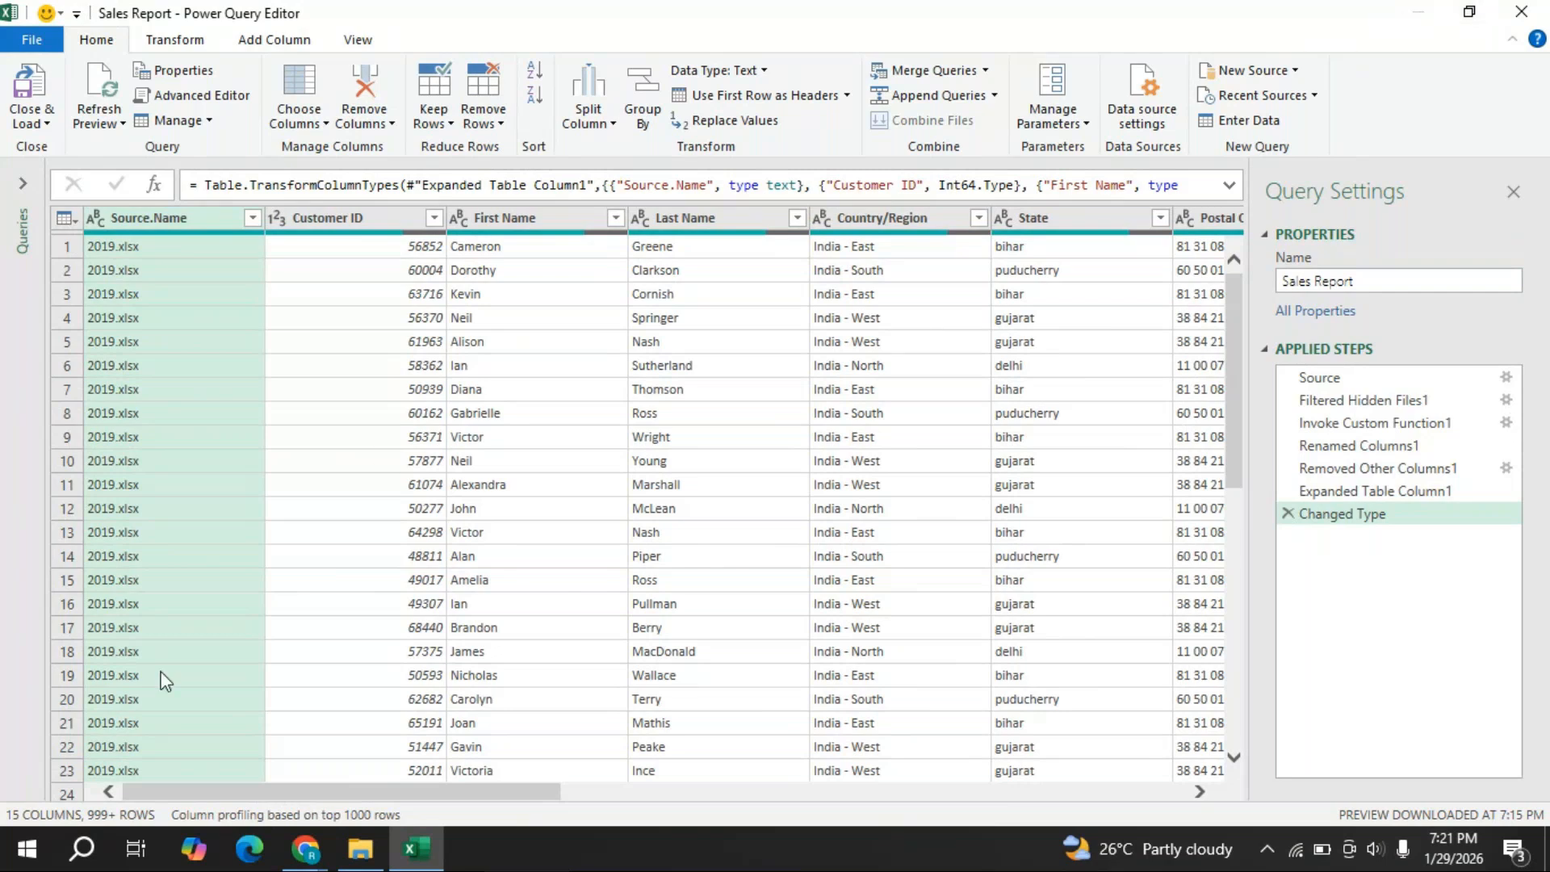
mouse_move(305, 847)
click(385, 682)
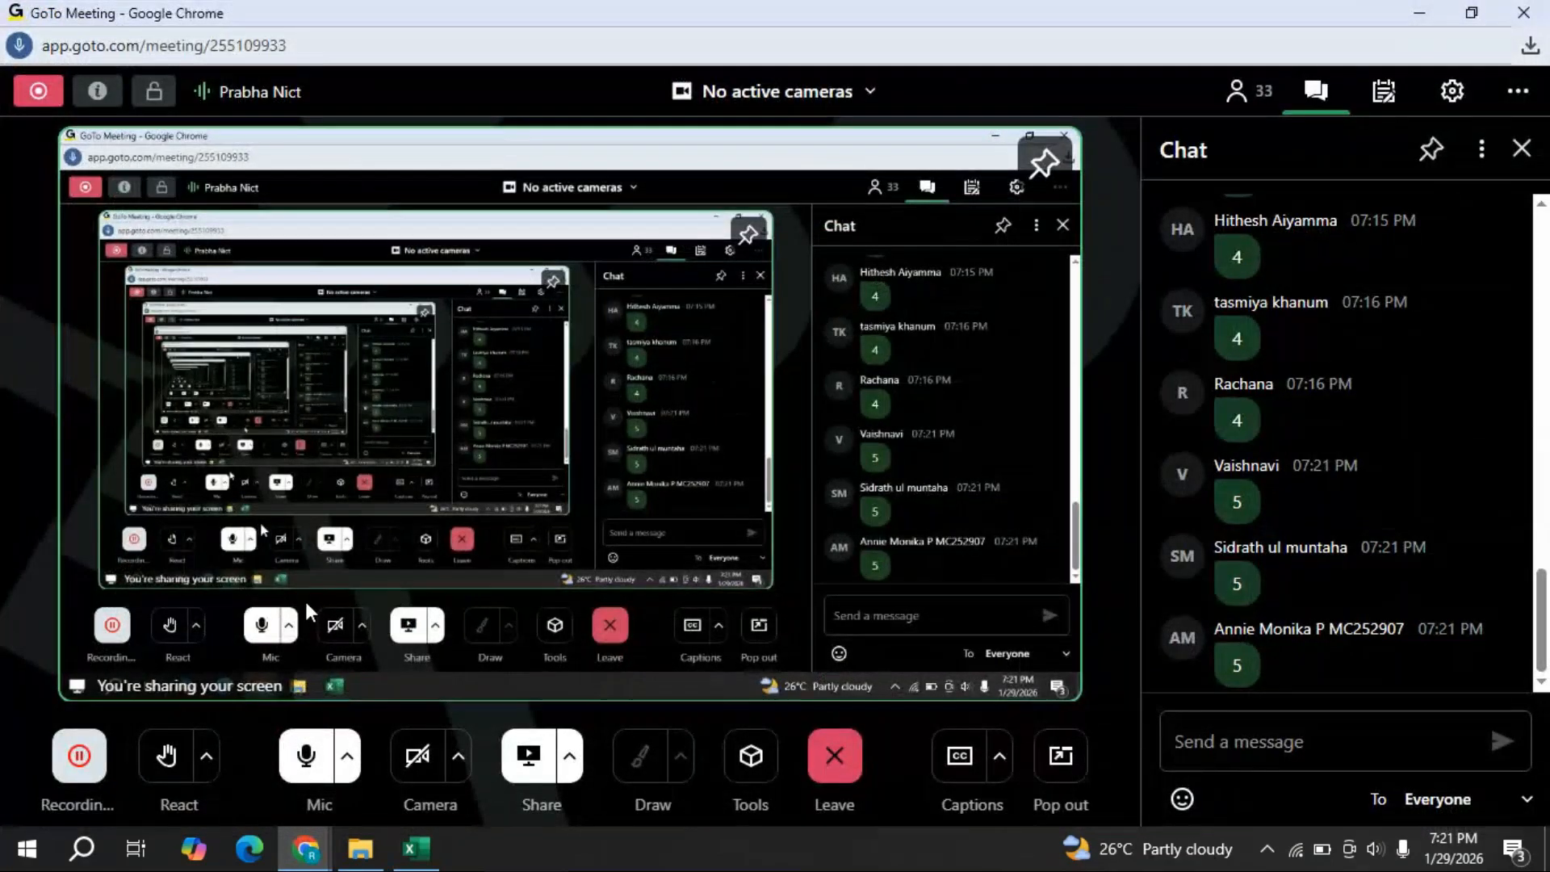
click(1419, 12)
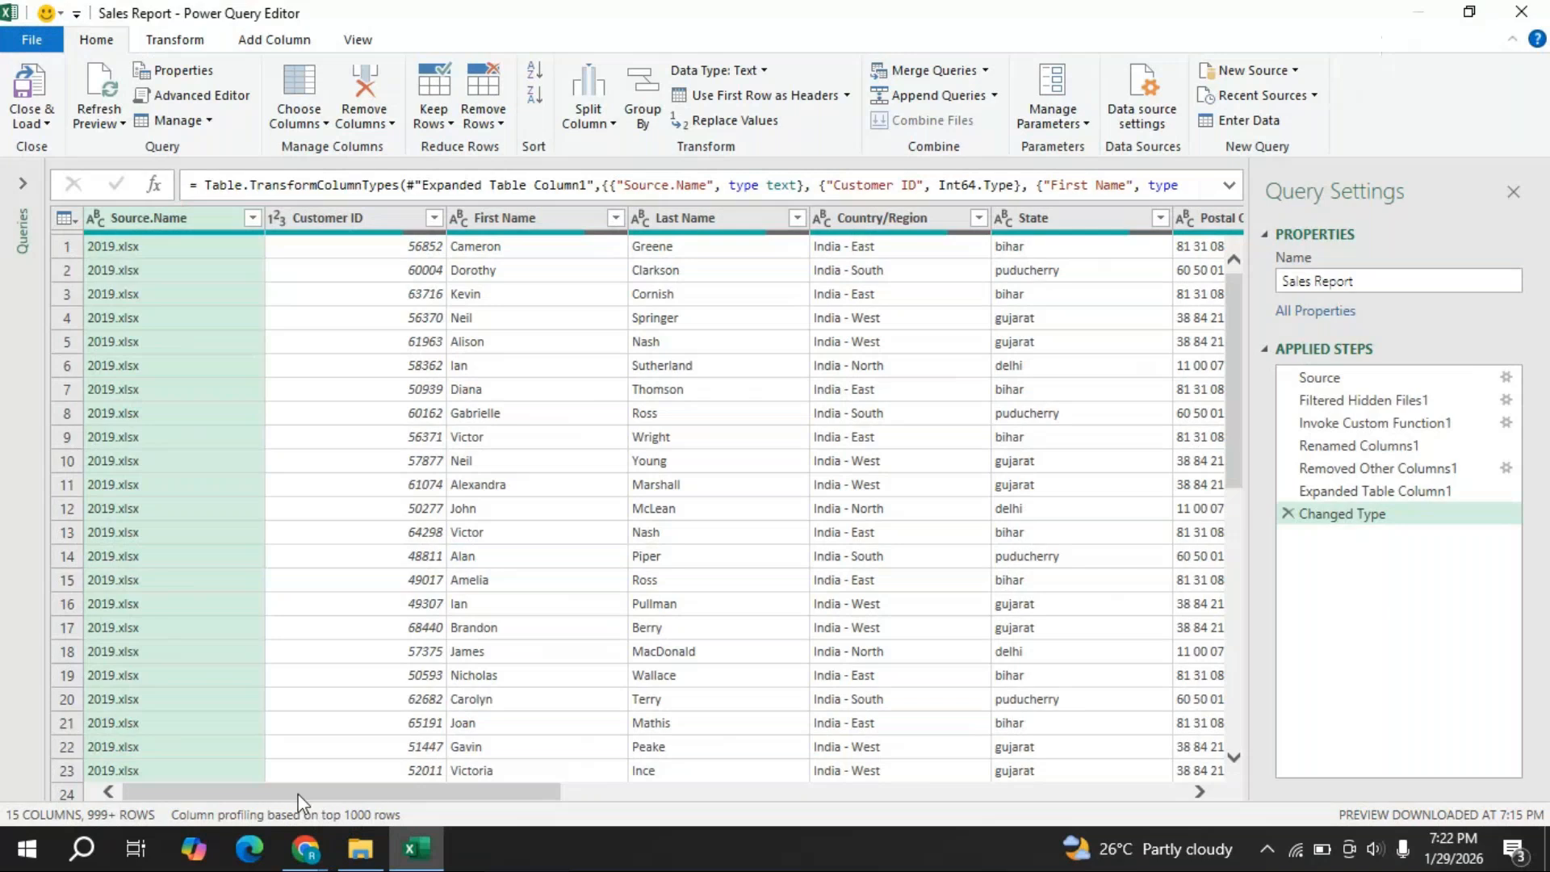
mouse_move(305, 848)
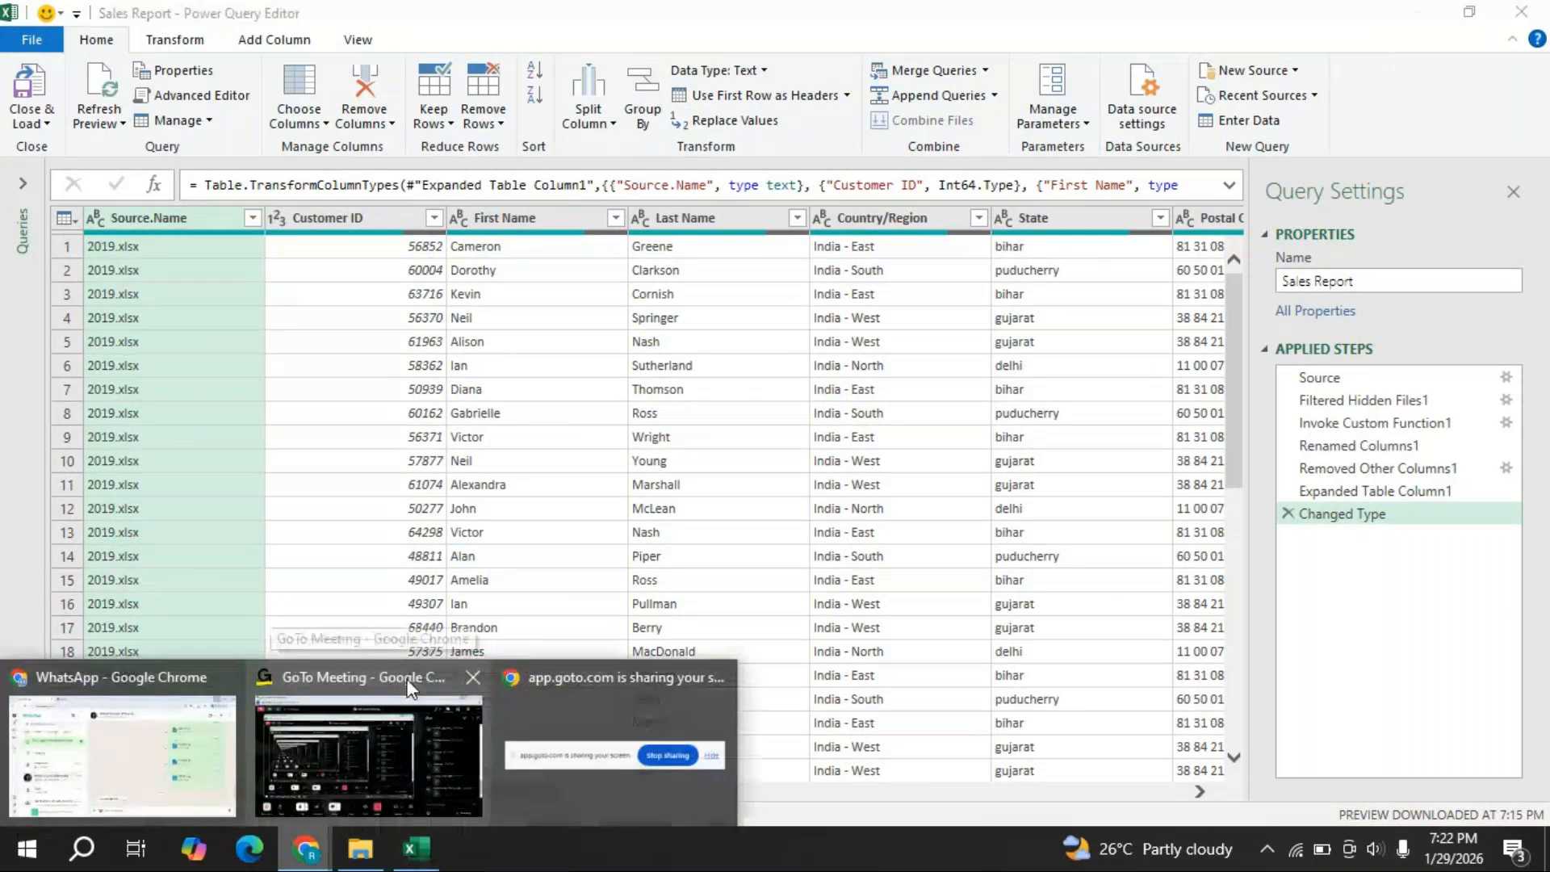
click(410, 688)
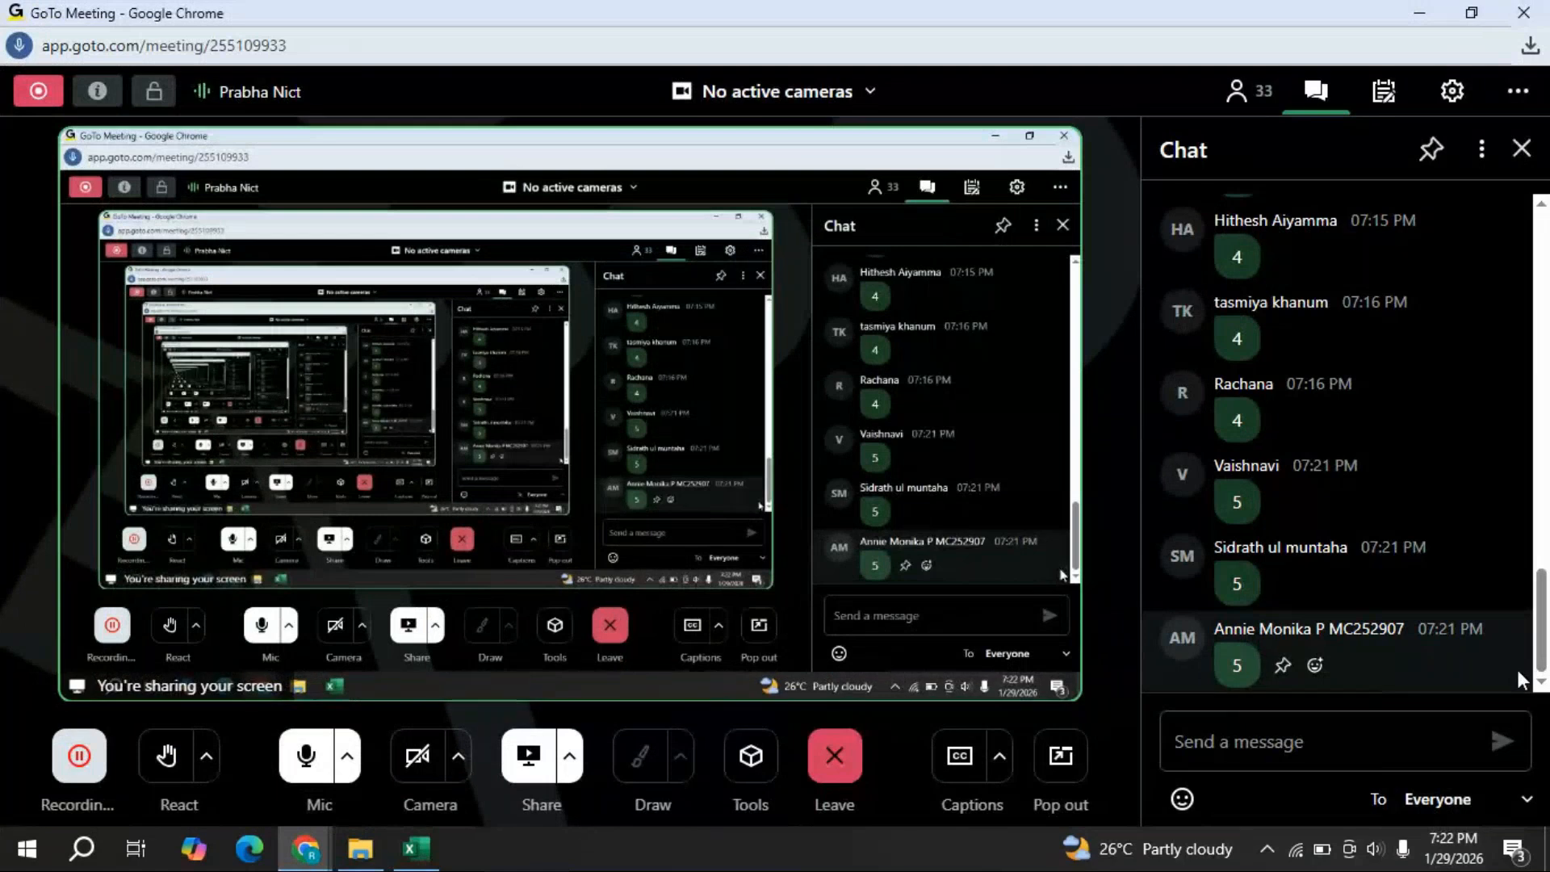
click(436, 857)
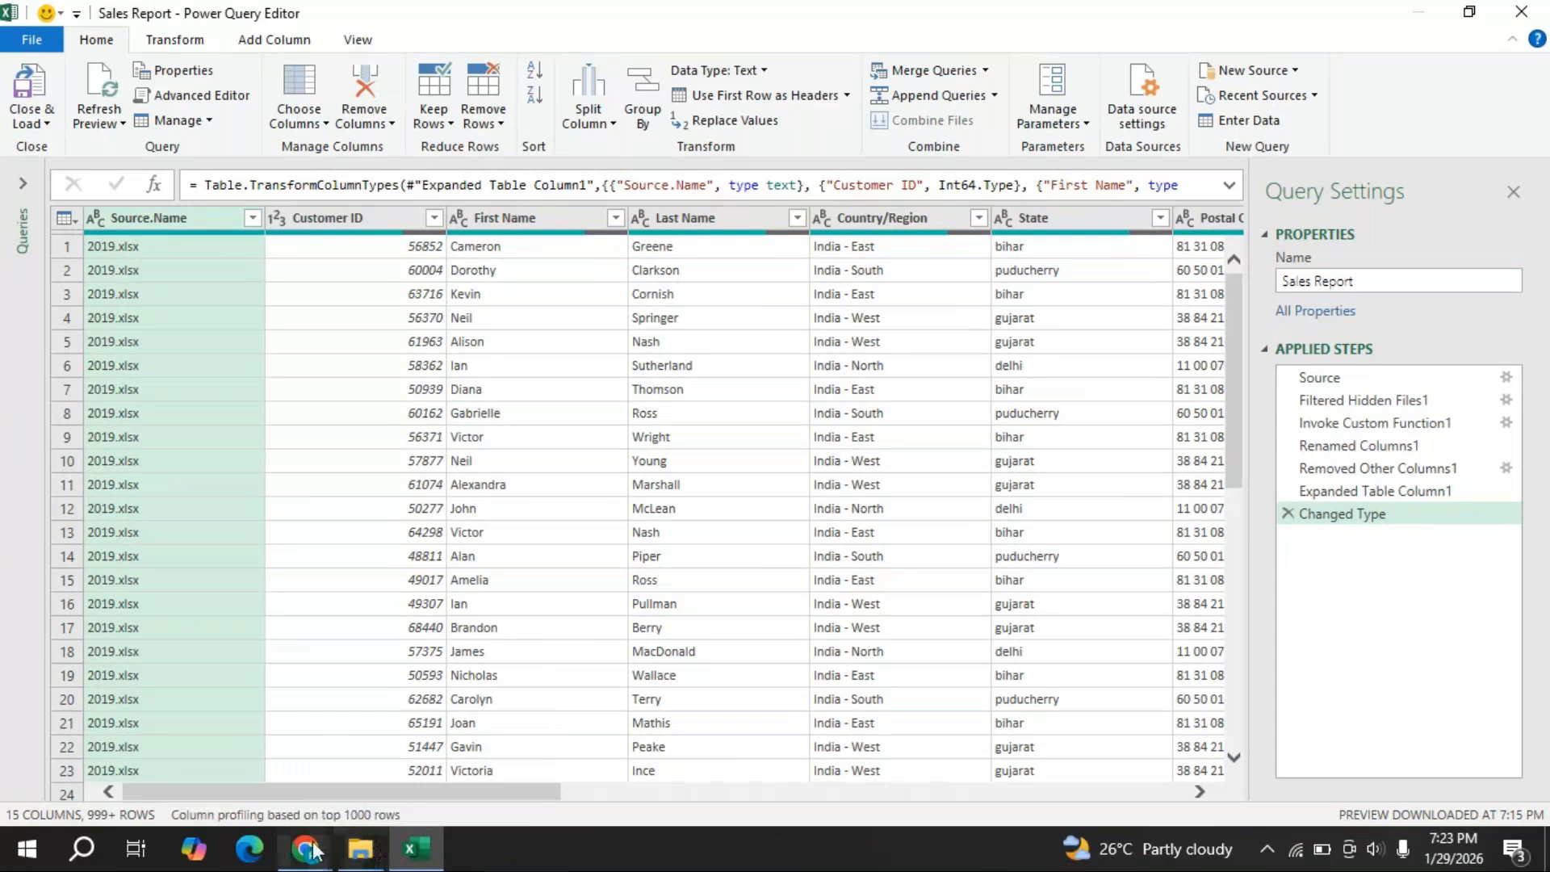
mouse_move(361, 848)
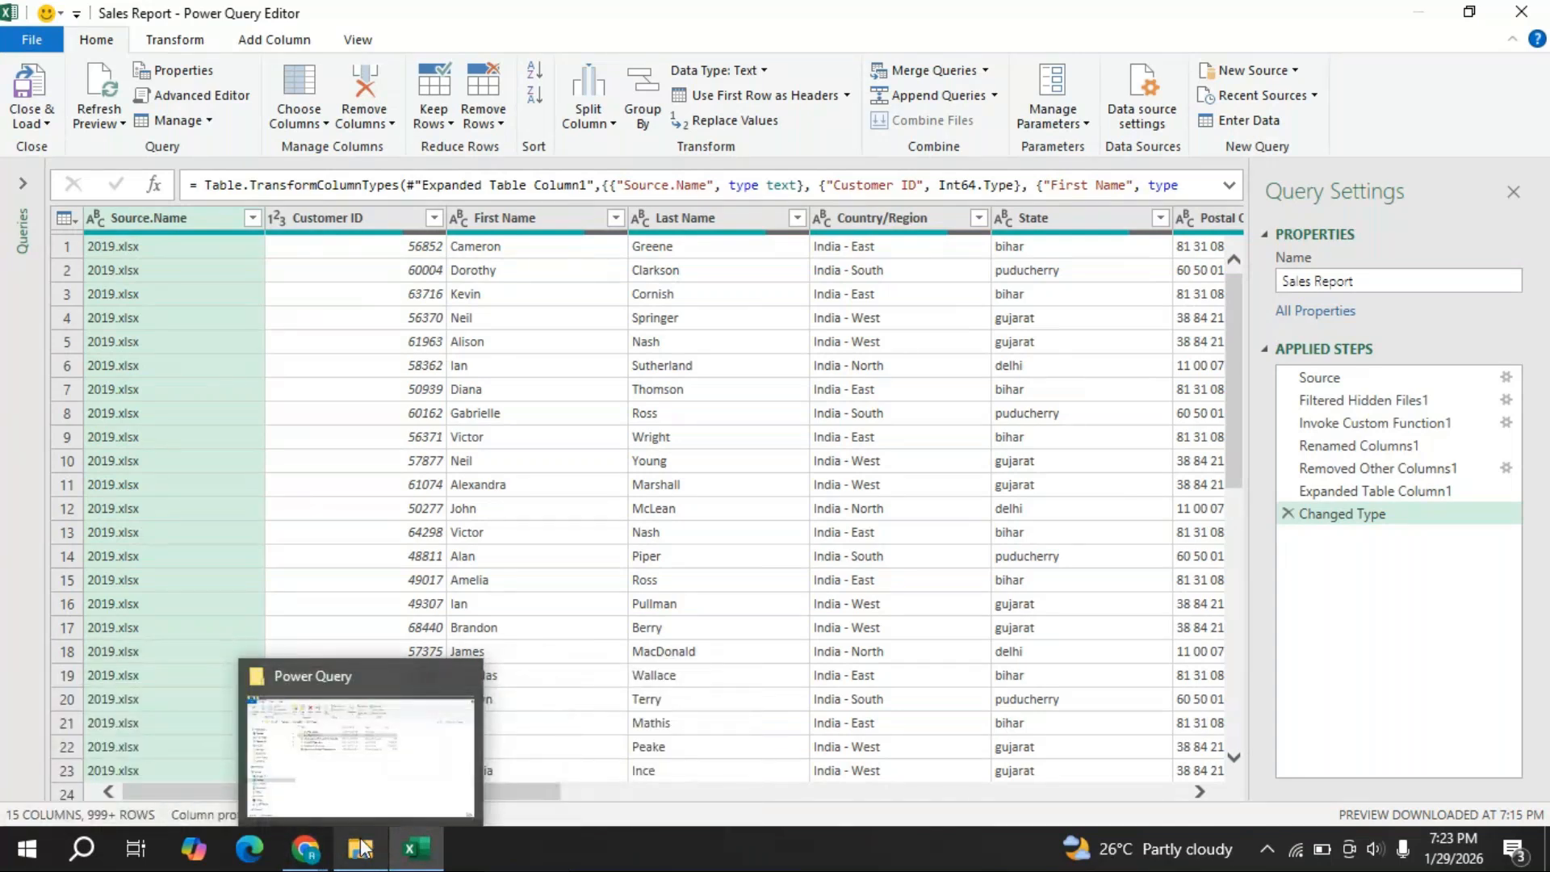
- Open the existing 'New Microsoft Excel Worksheet' workbook from the Power Query folder
click(363, 825)
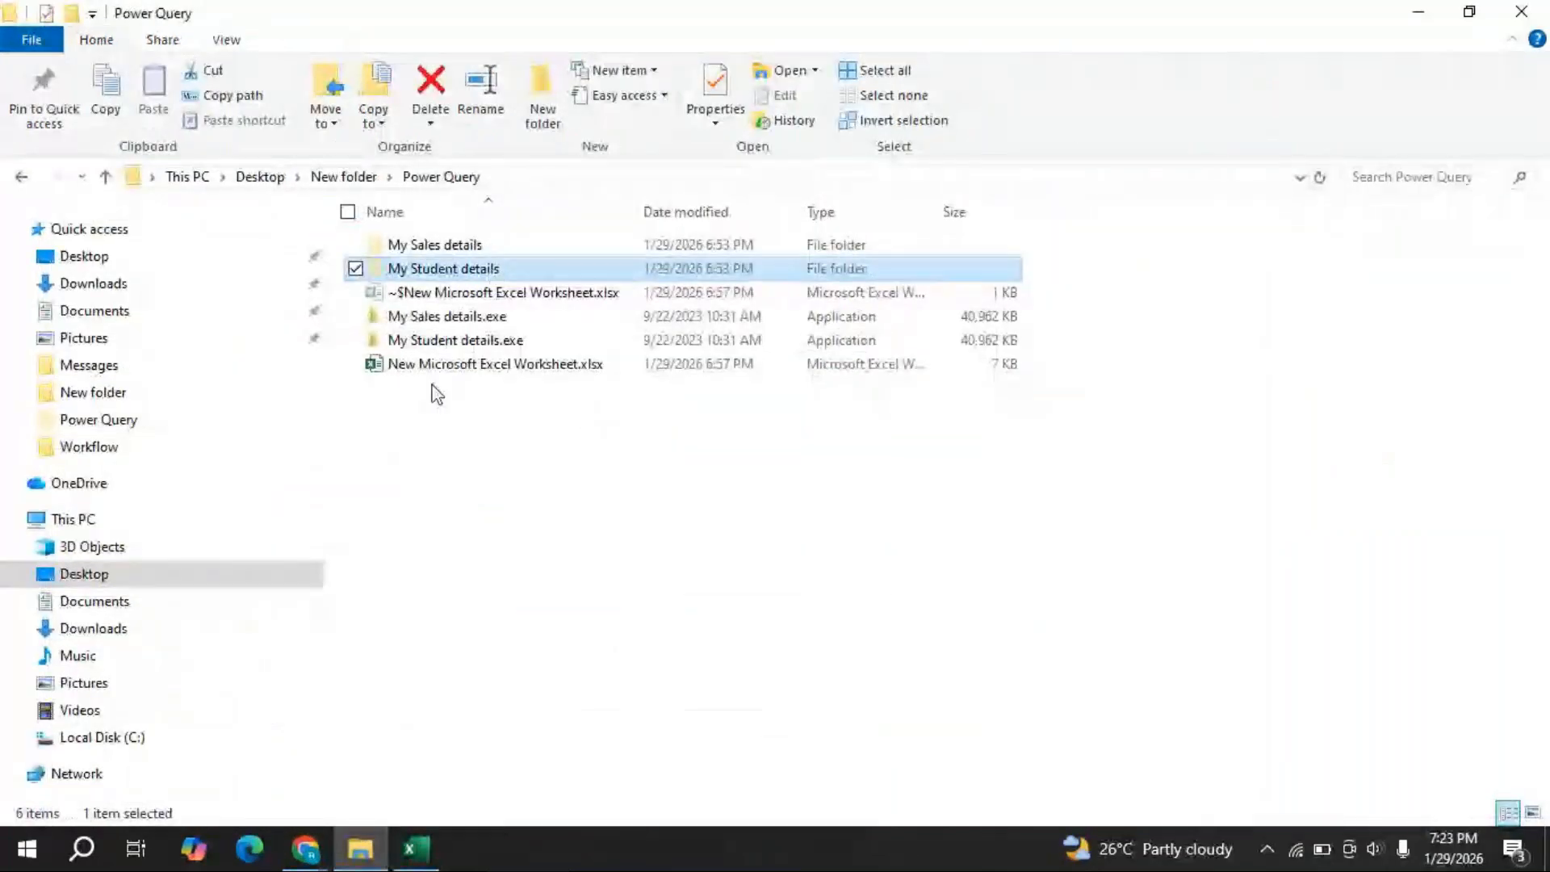
double_click(470, 373)
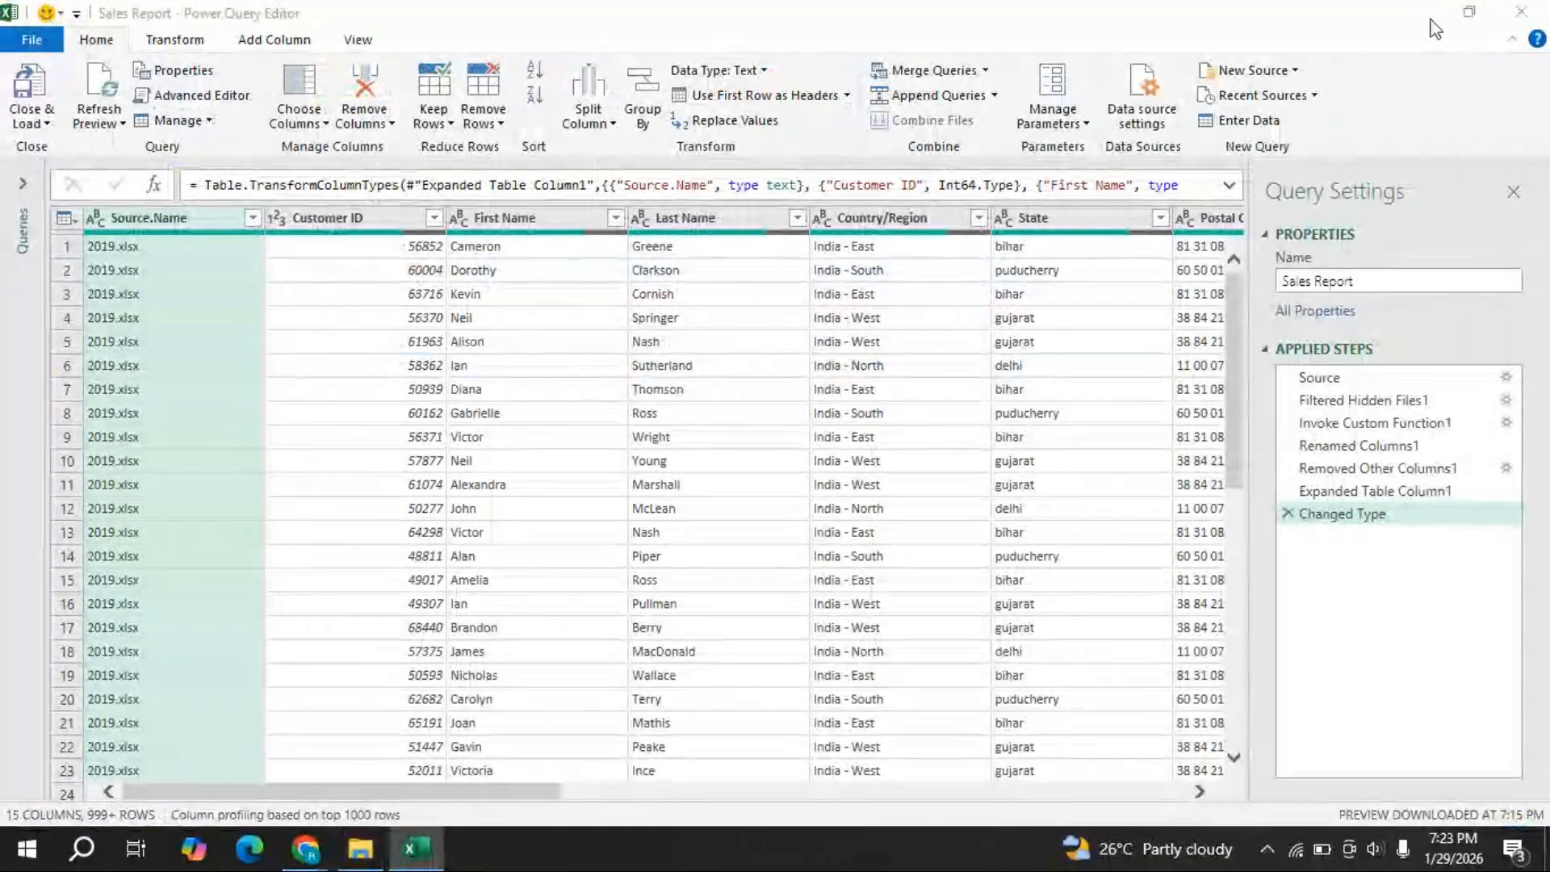
click(360, 854)
- Create a new Excel worksheet named Trial.xlsx in the Power Query folder
right_click(571, 541)
mouse_move(627, 488)
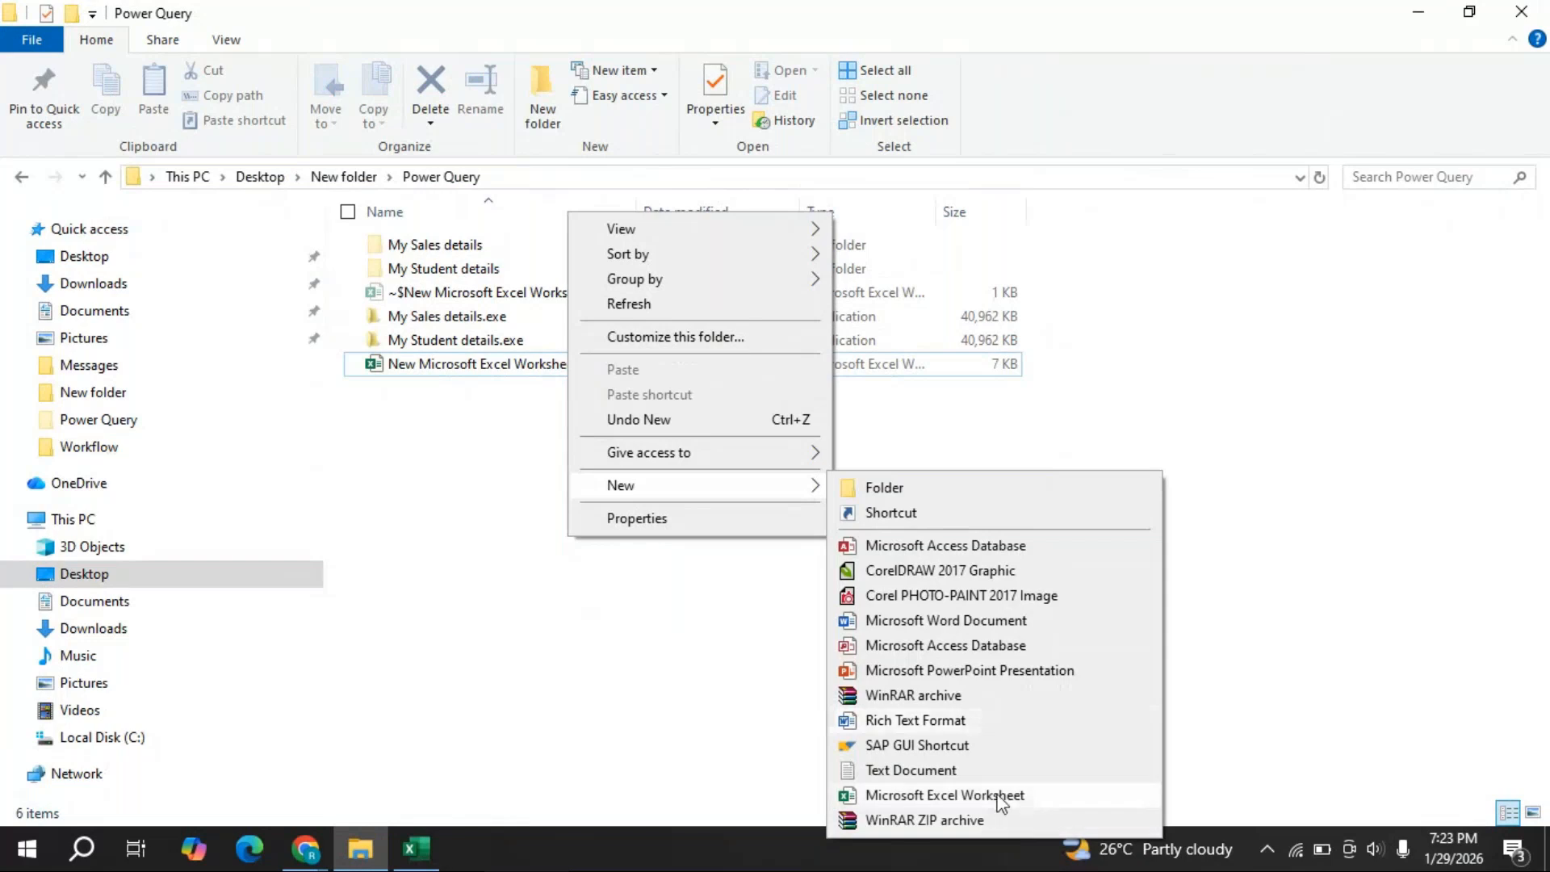
click(968, 796)
text(Tria)
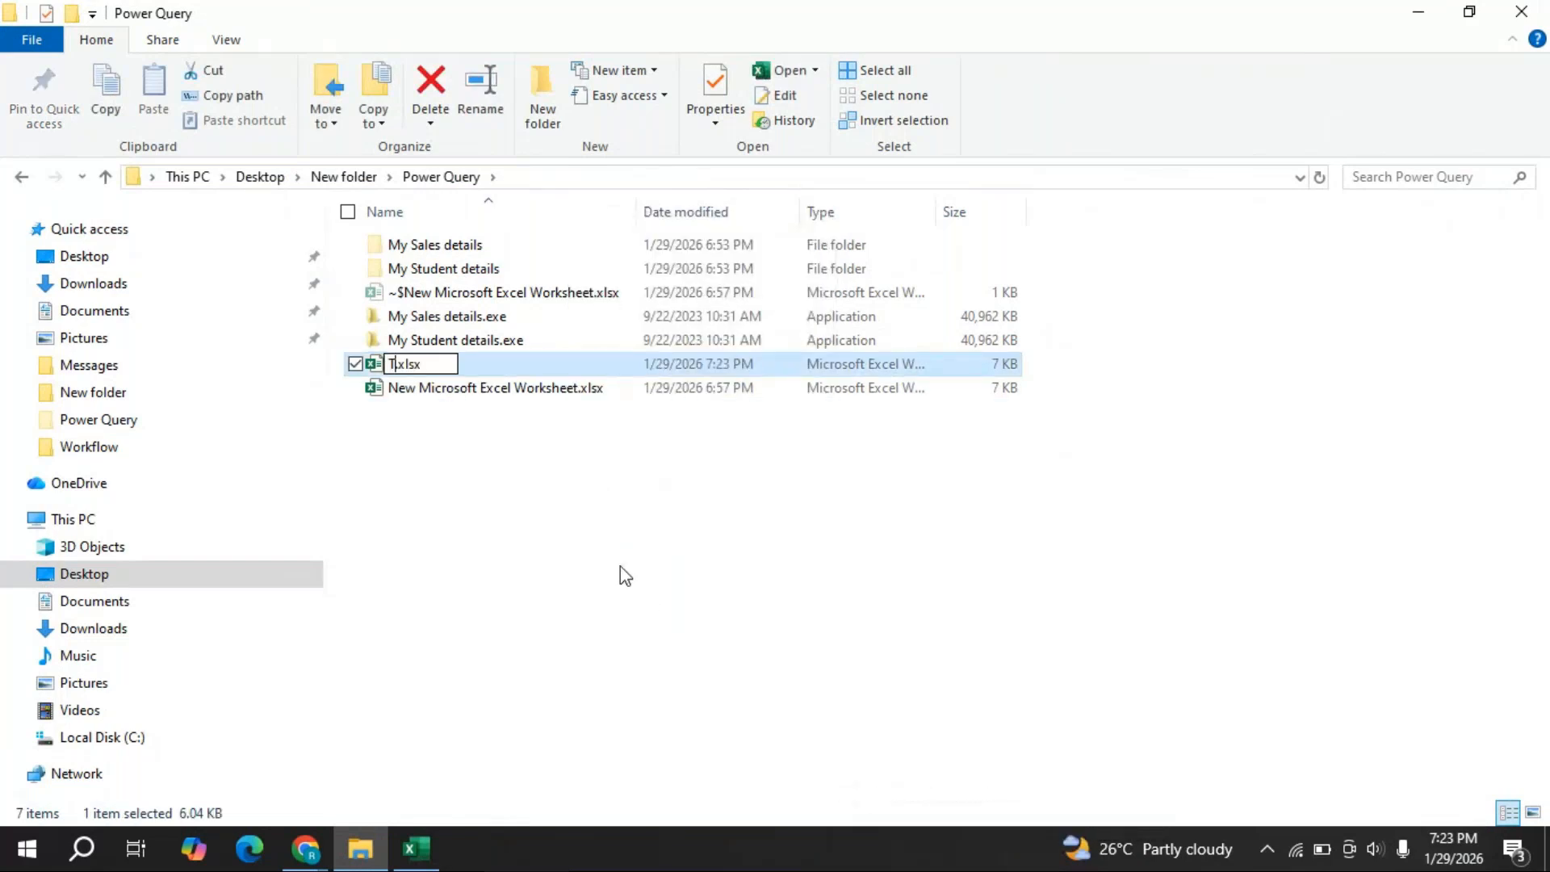
text(l)
click(618, 565)
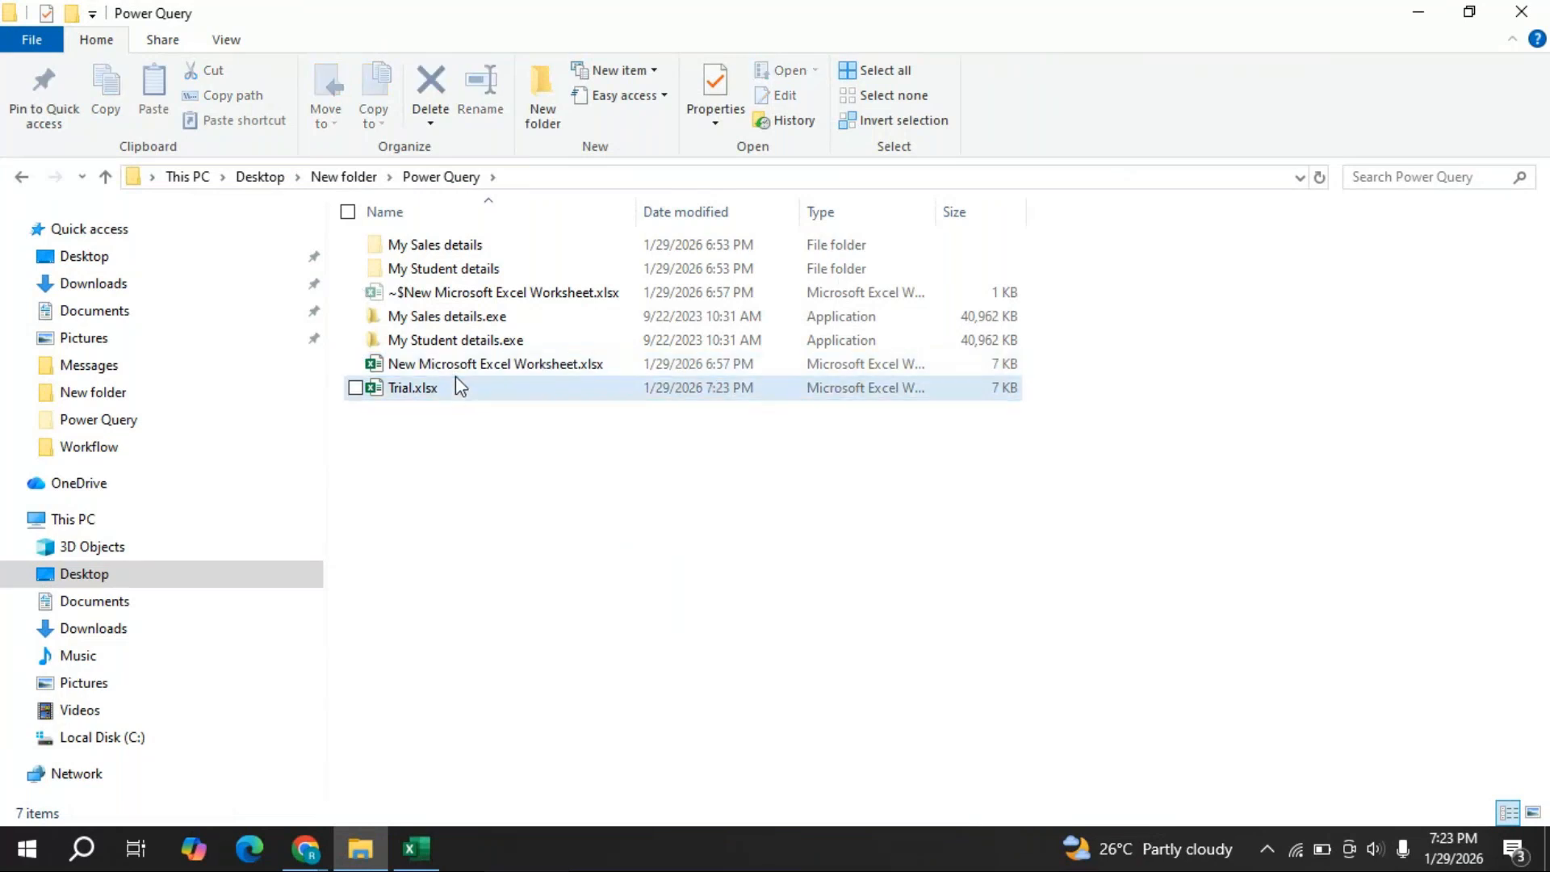
drag(456, 385, 647, 439)
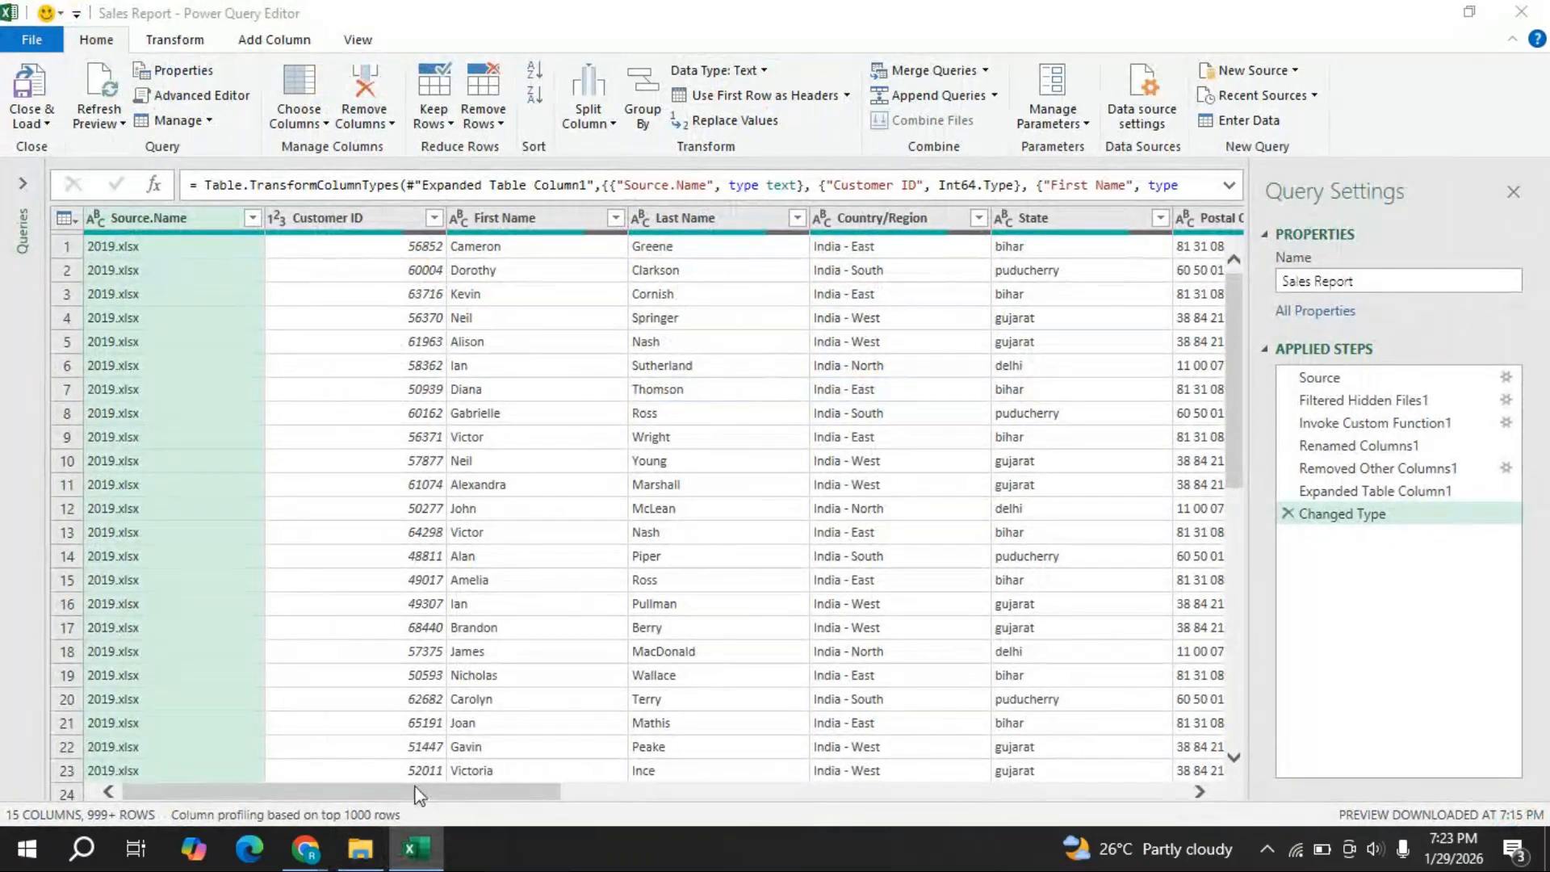
click(358, 850)
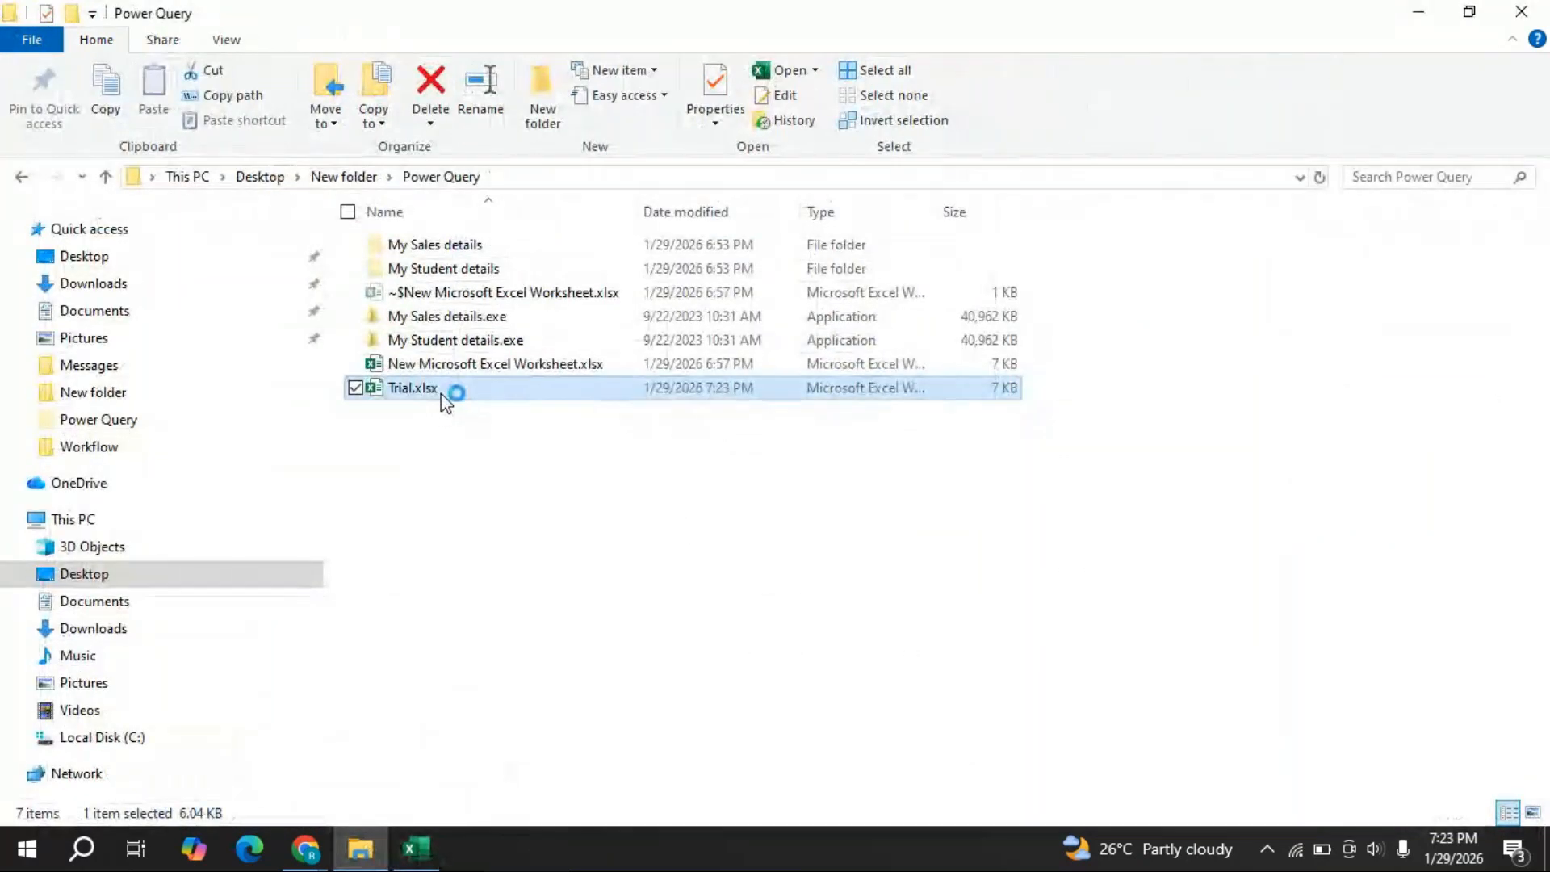
key(alt+Tab)
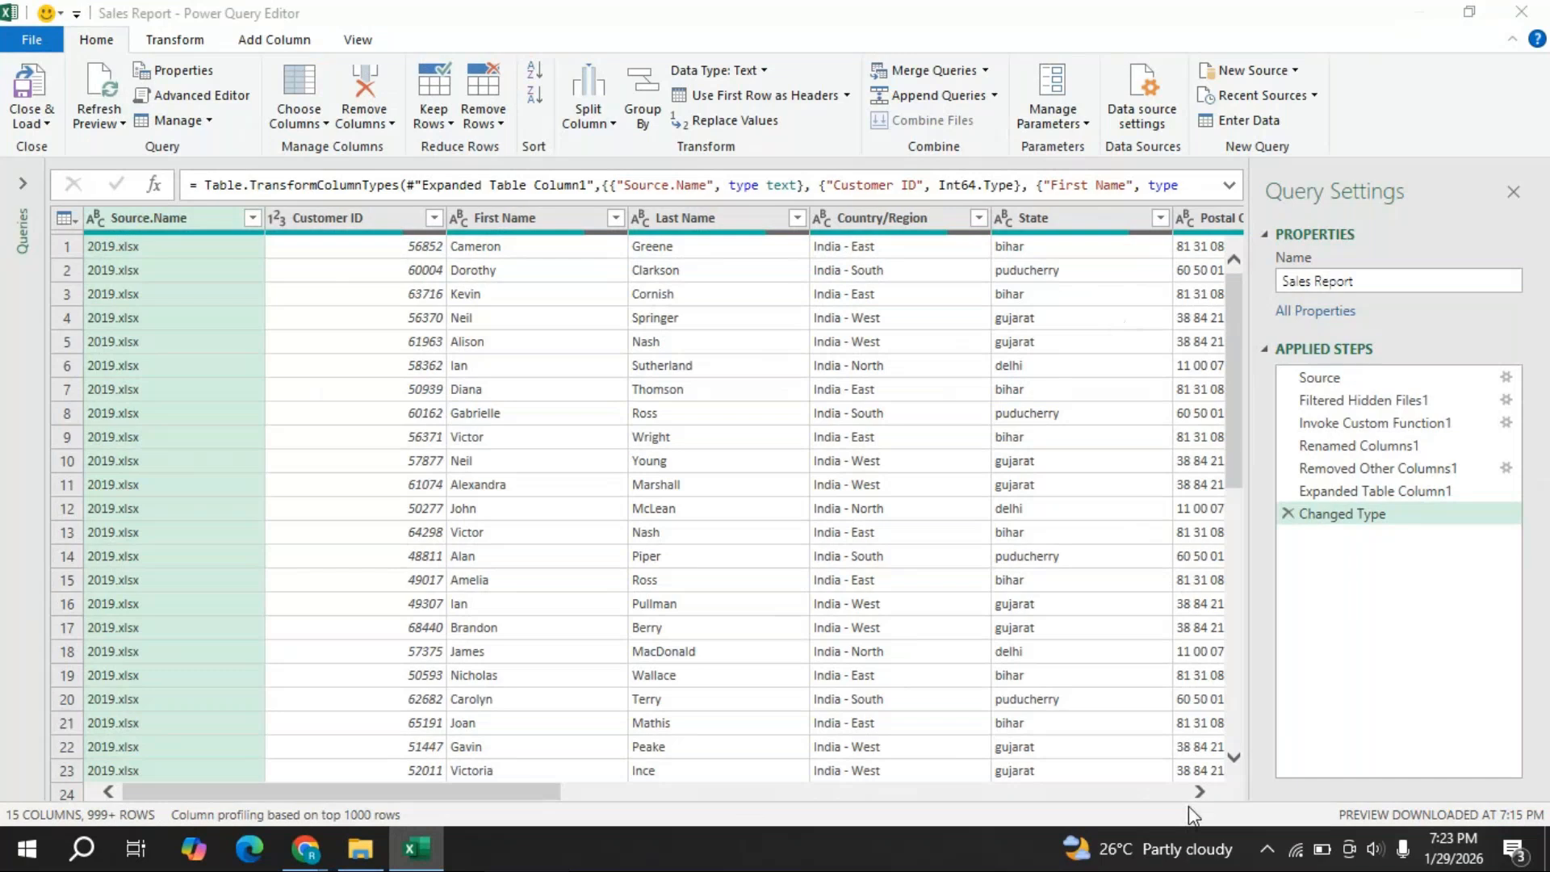
- Activate the Power Query Editor, then bring GoTo Meeting forward via the Chrome taskbar preview
click(1418, 12)
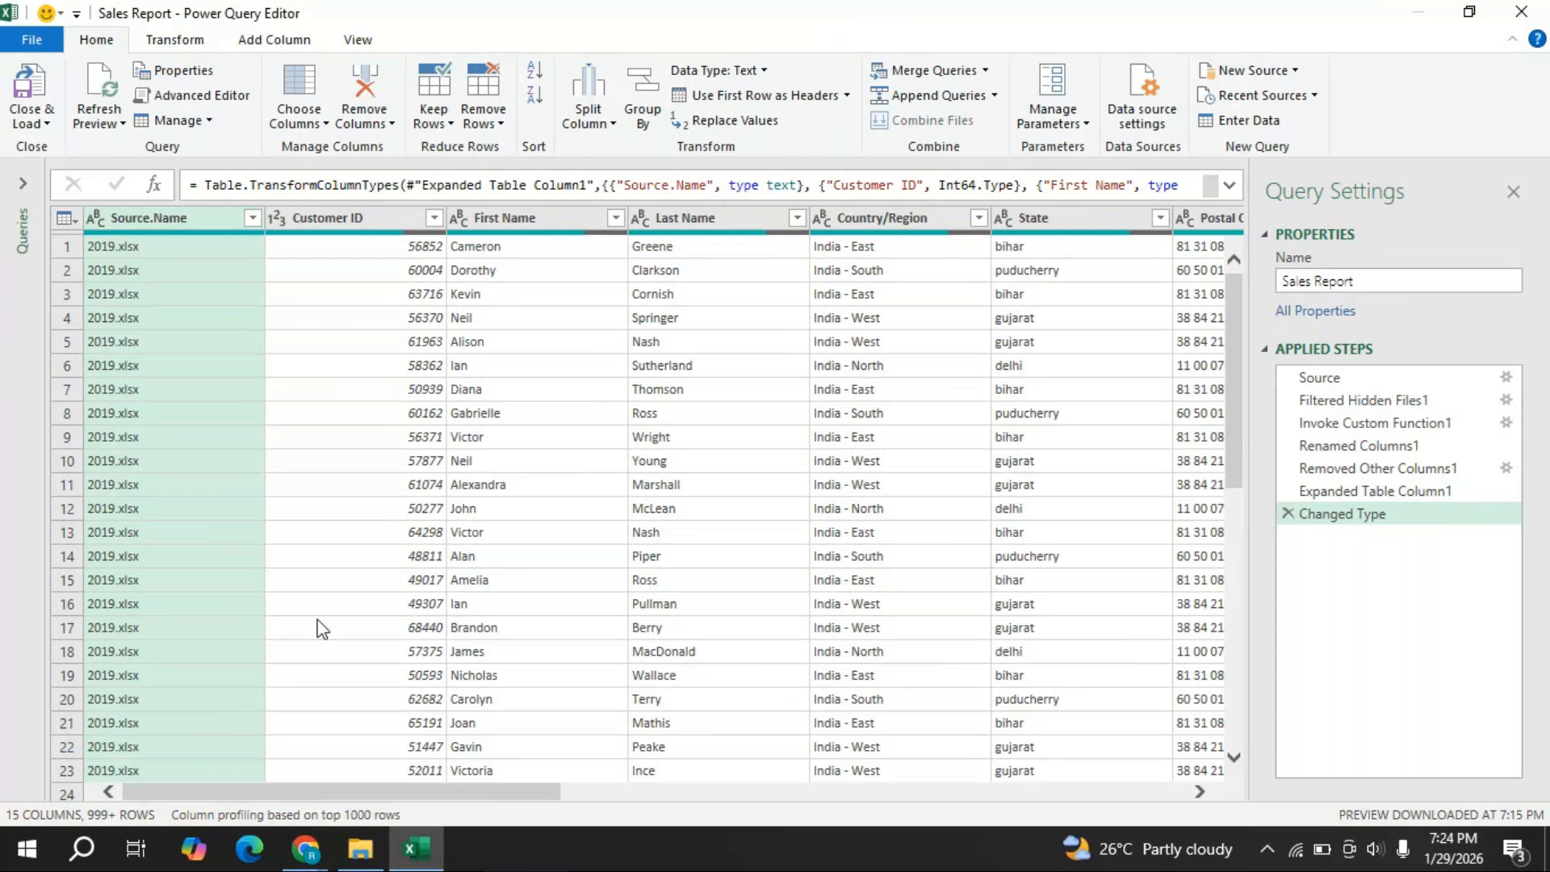
mouse_move(289, 836)
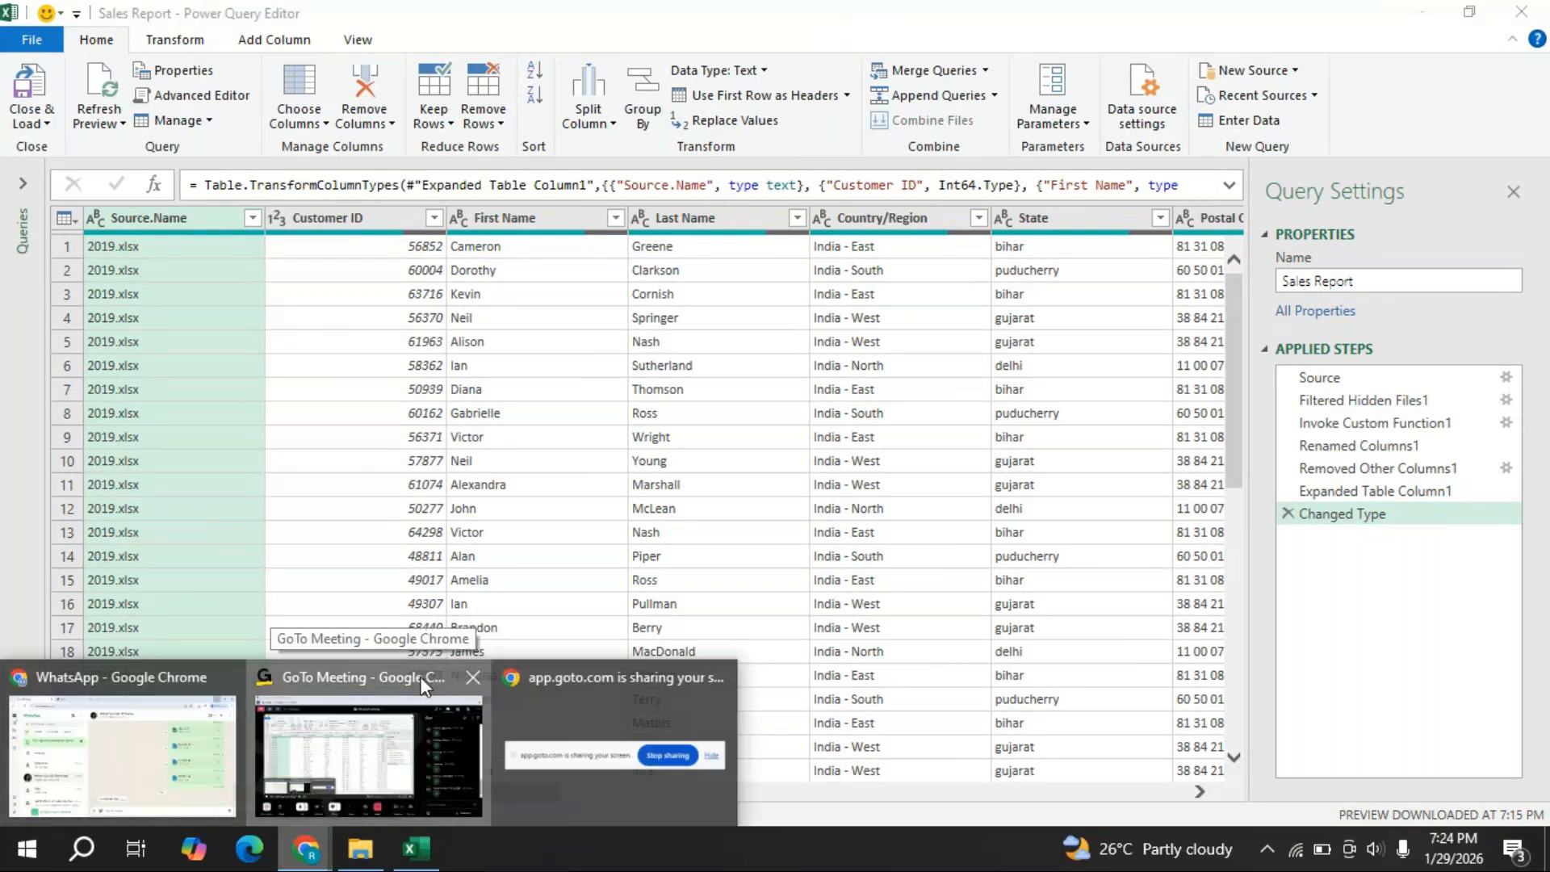
click(375, 678)
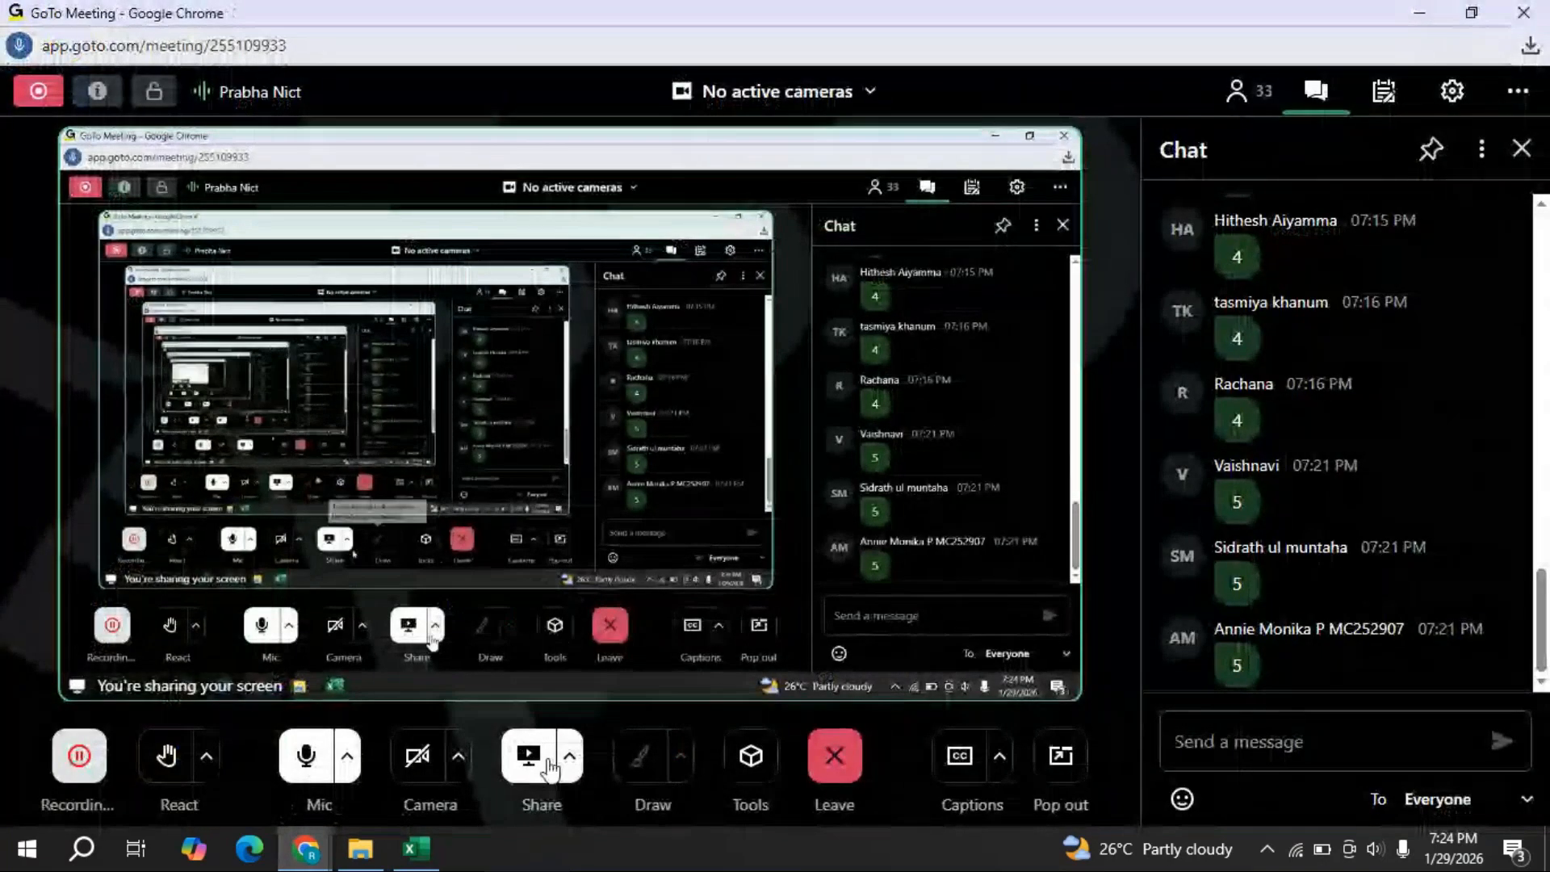
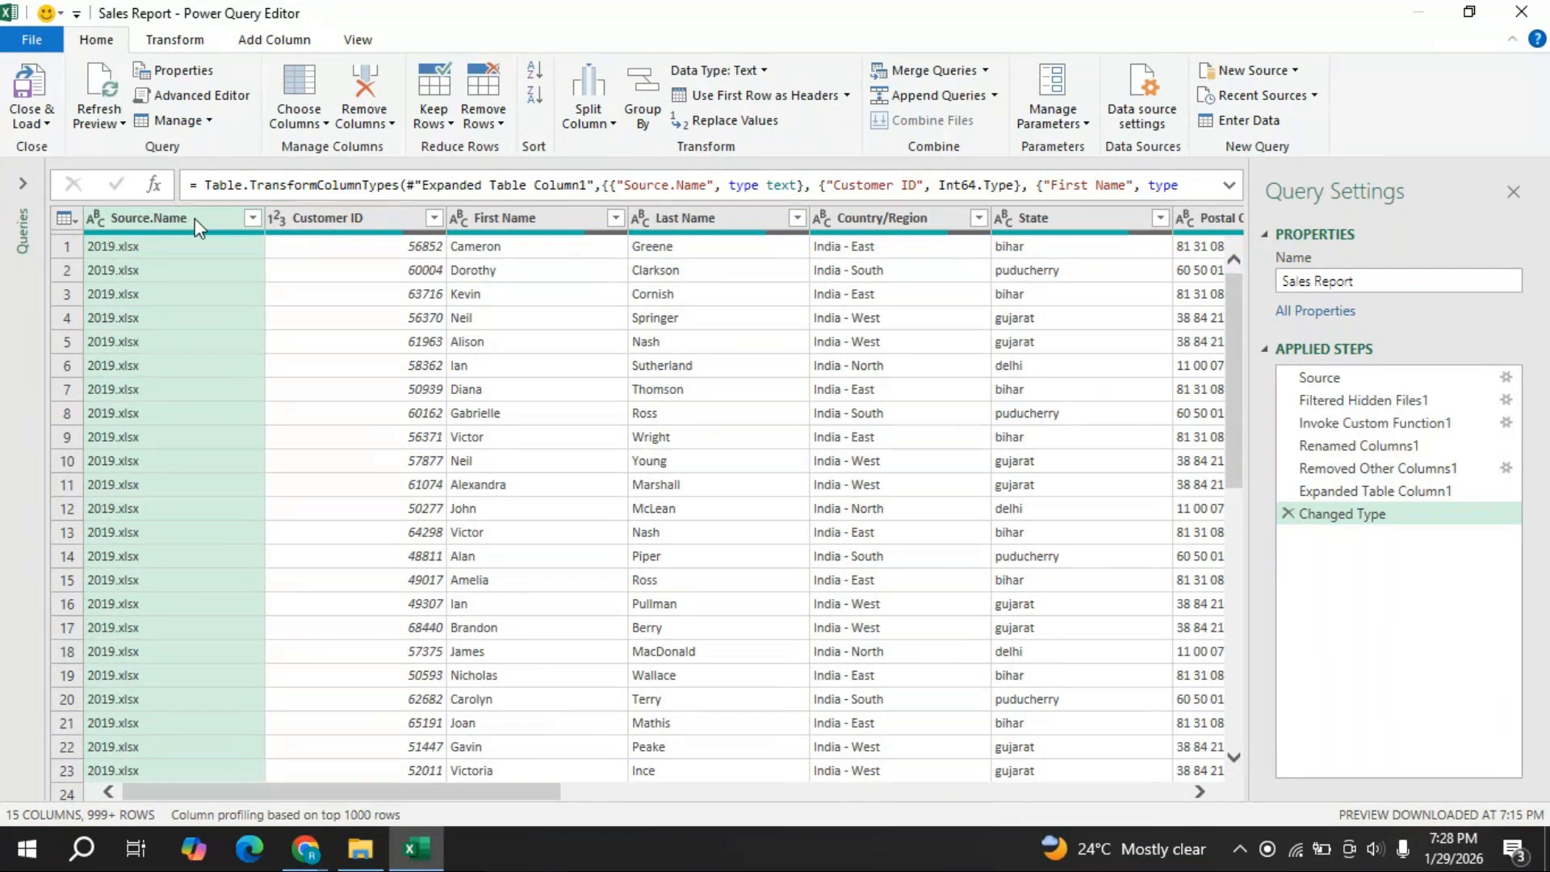
- Remove the Source.Name column, deleting the mistaken Removed Columns step and removing it again
right_click(195, 222)
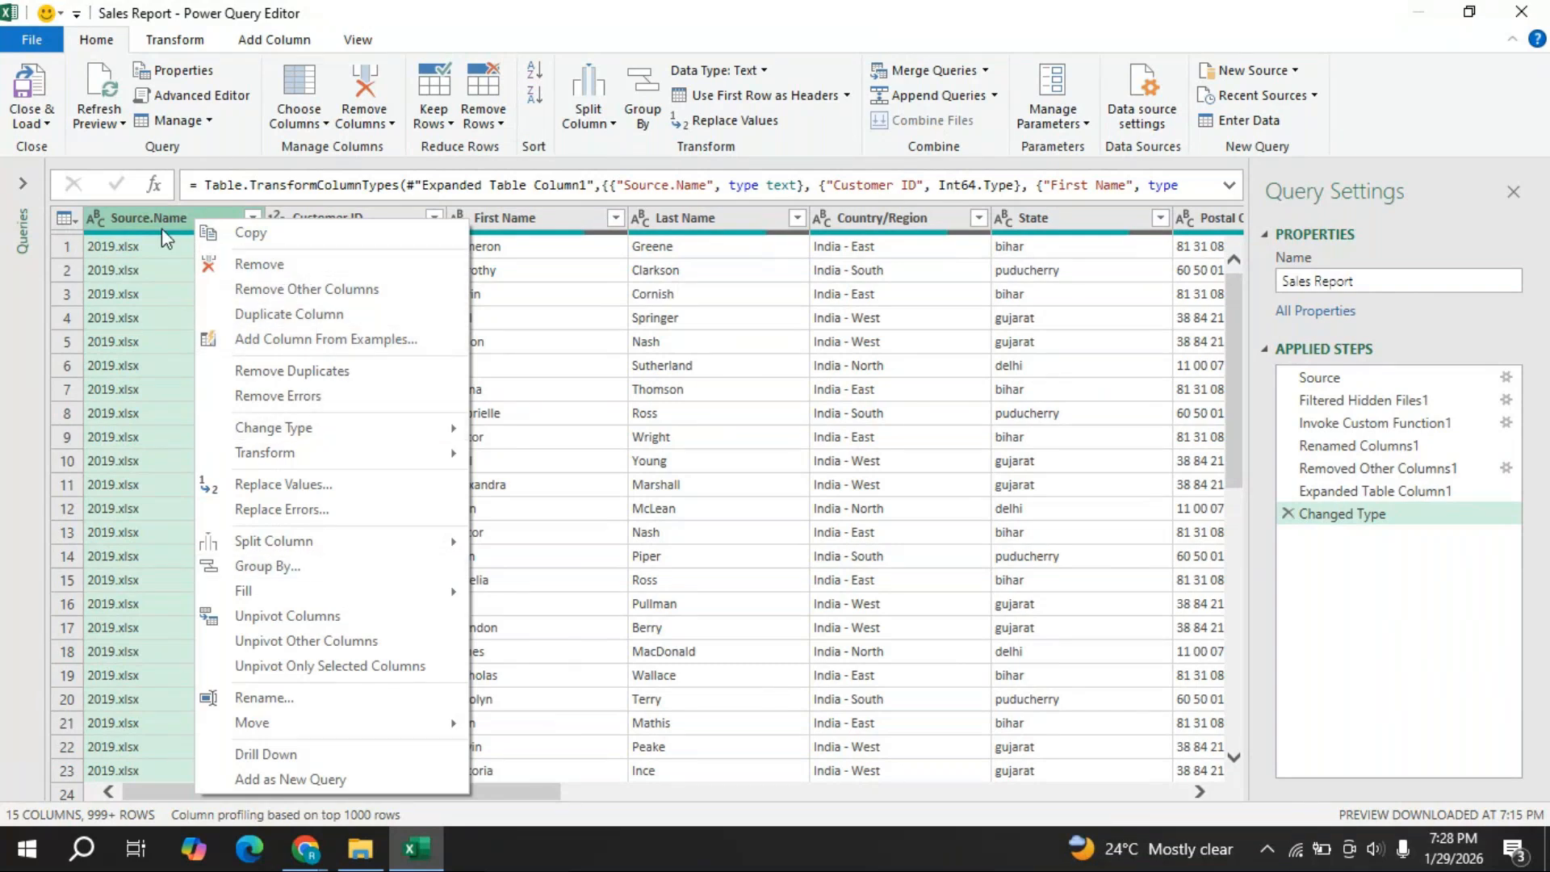
click(285, 270)
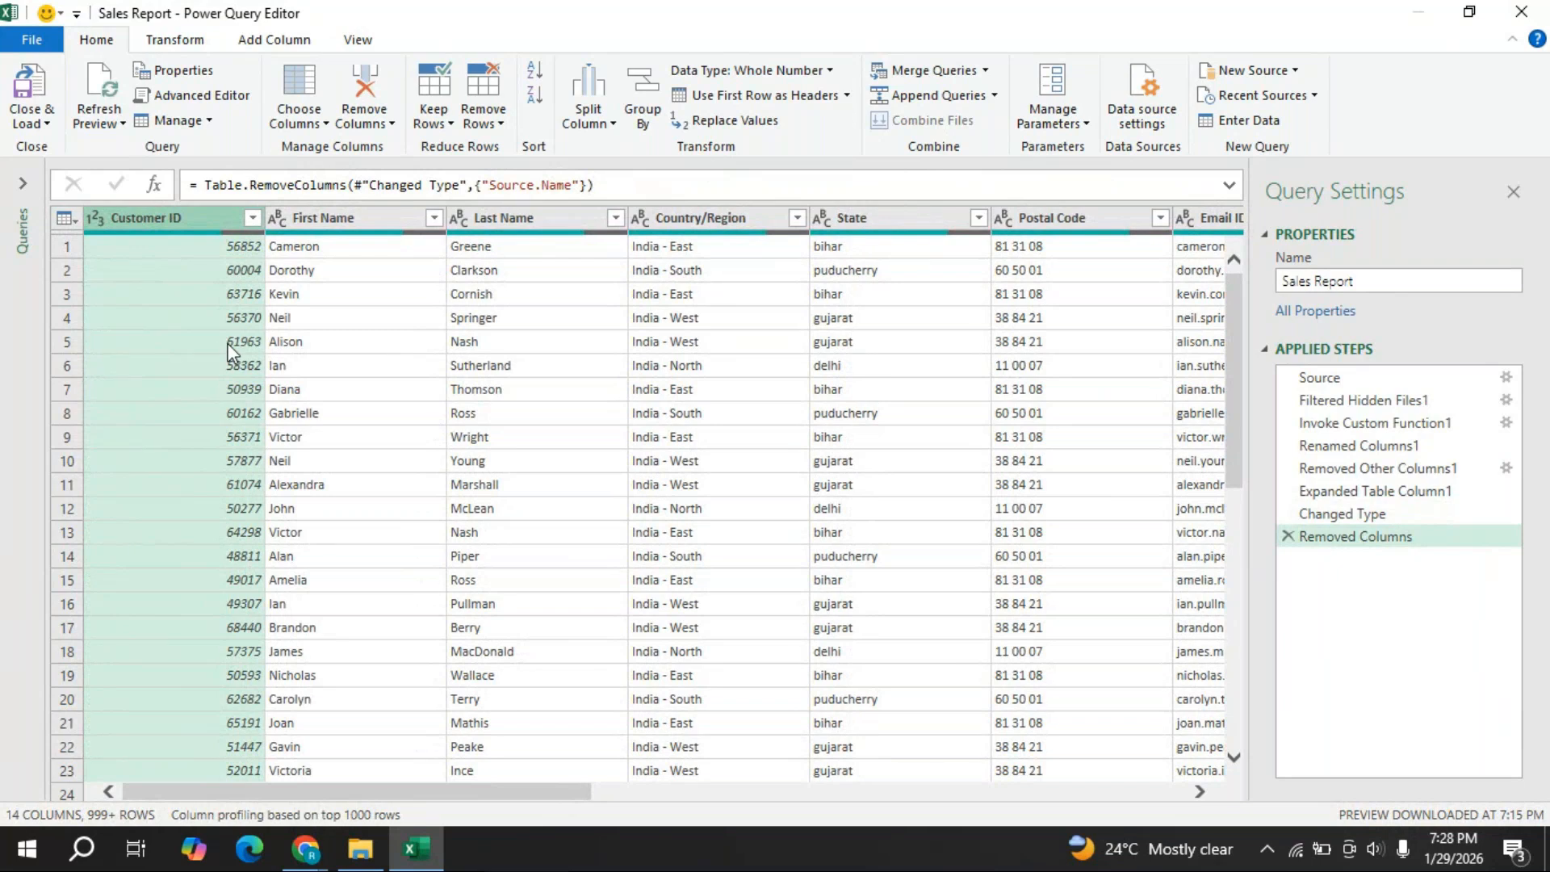
click(252, 218)
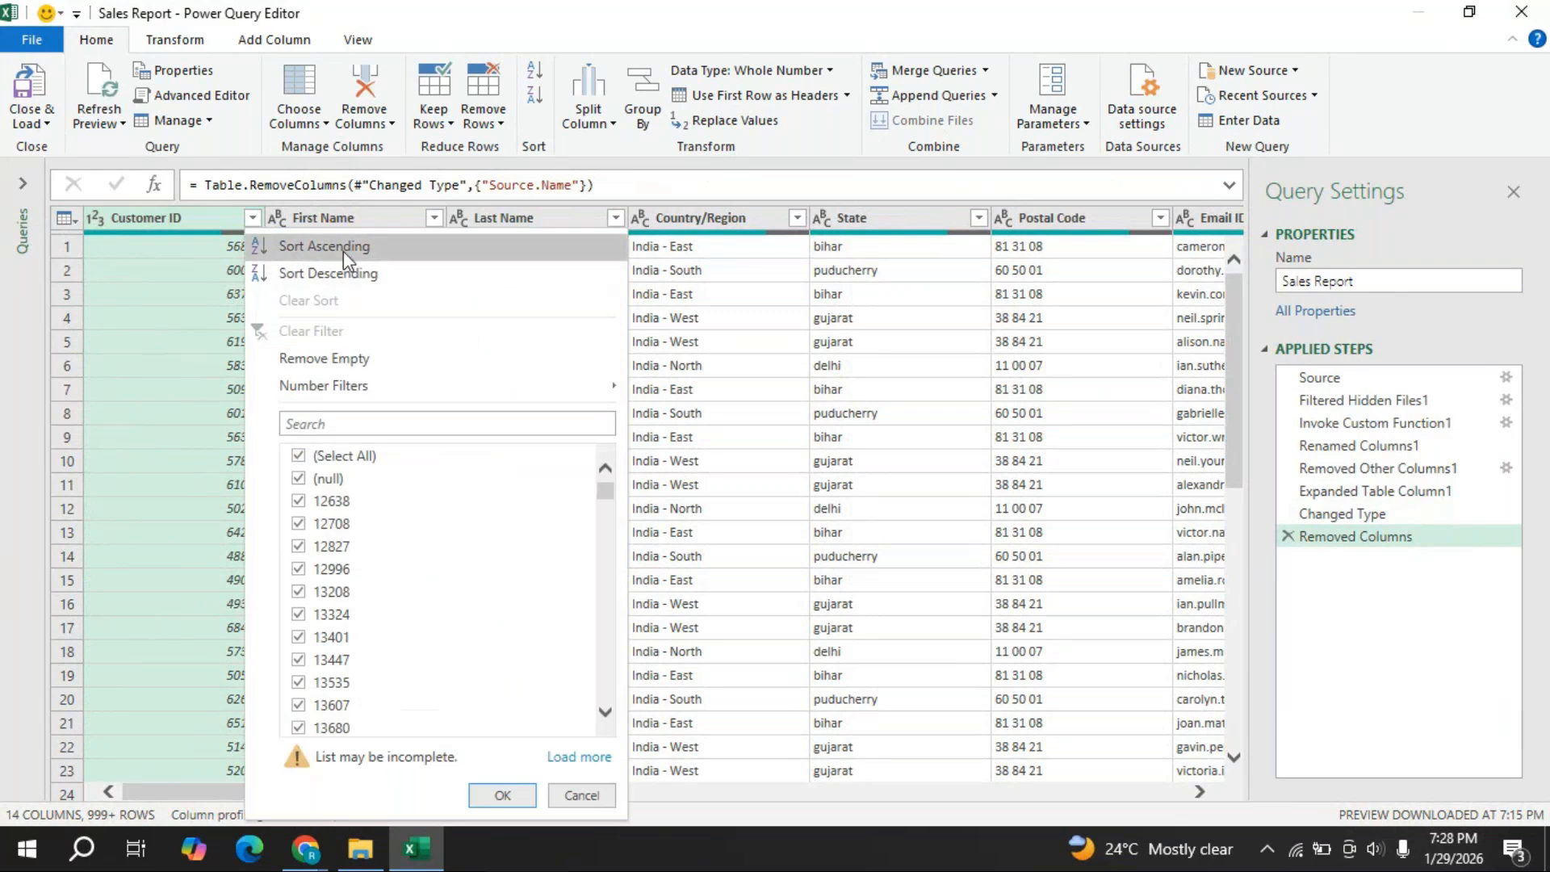
click(184, 224)
click(1290, 537)
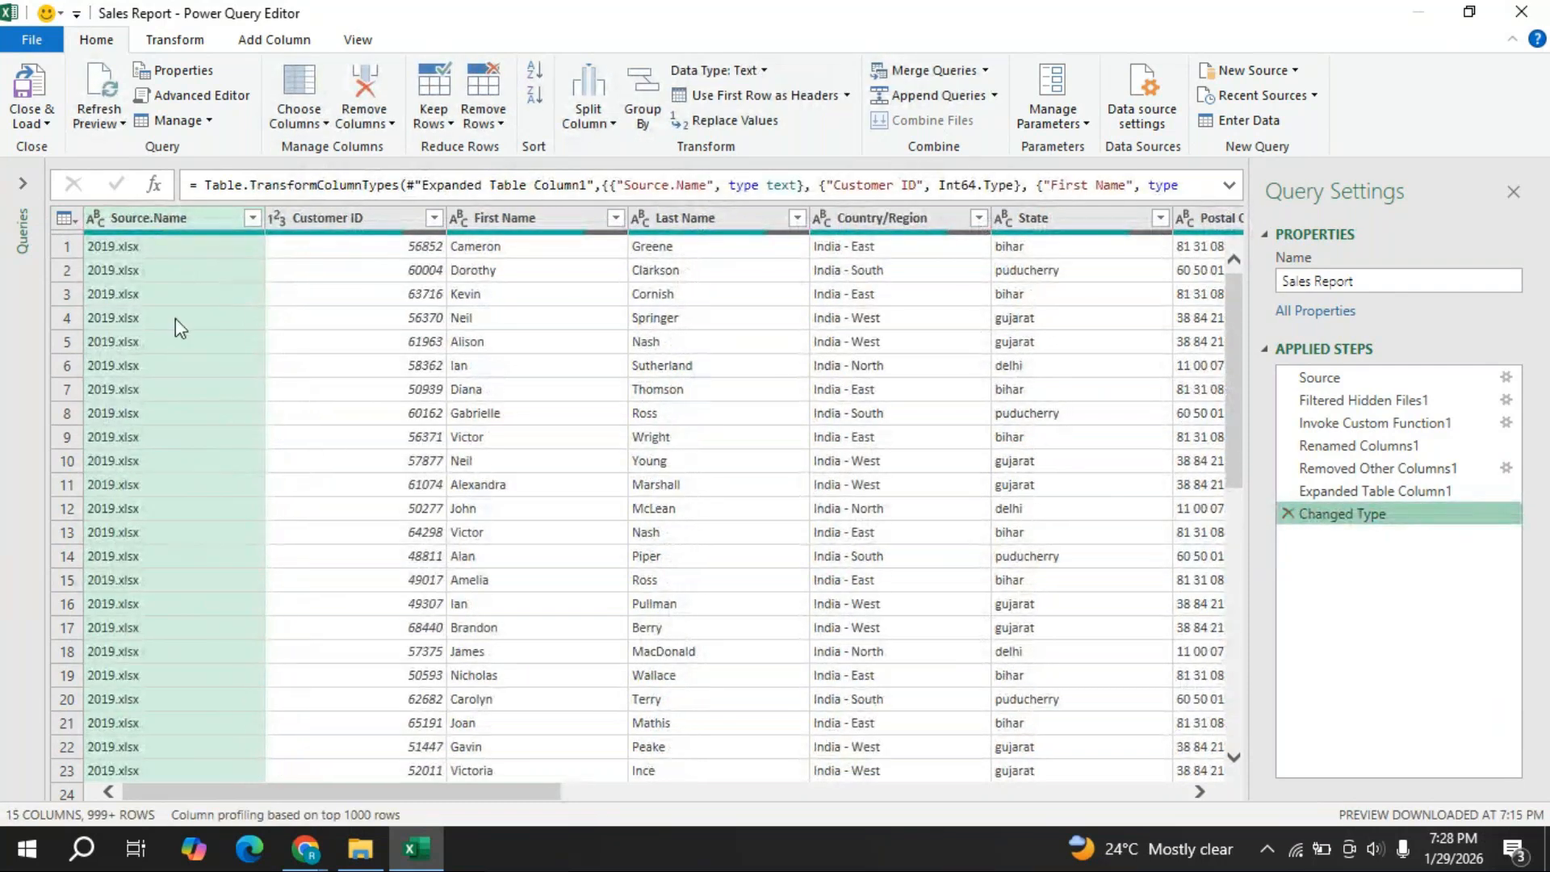
right_click(195, 220)
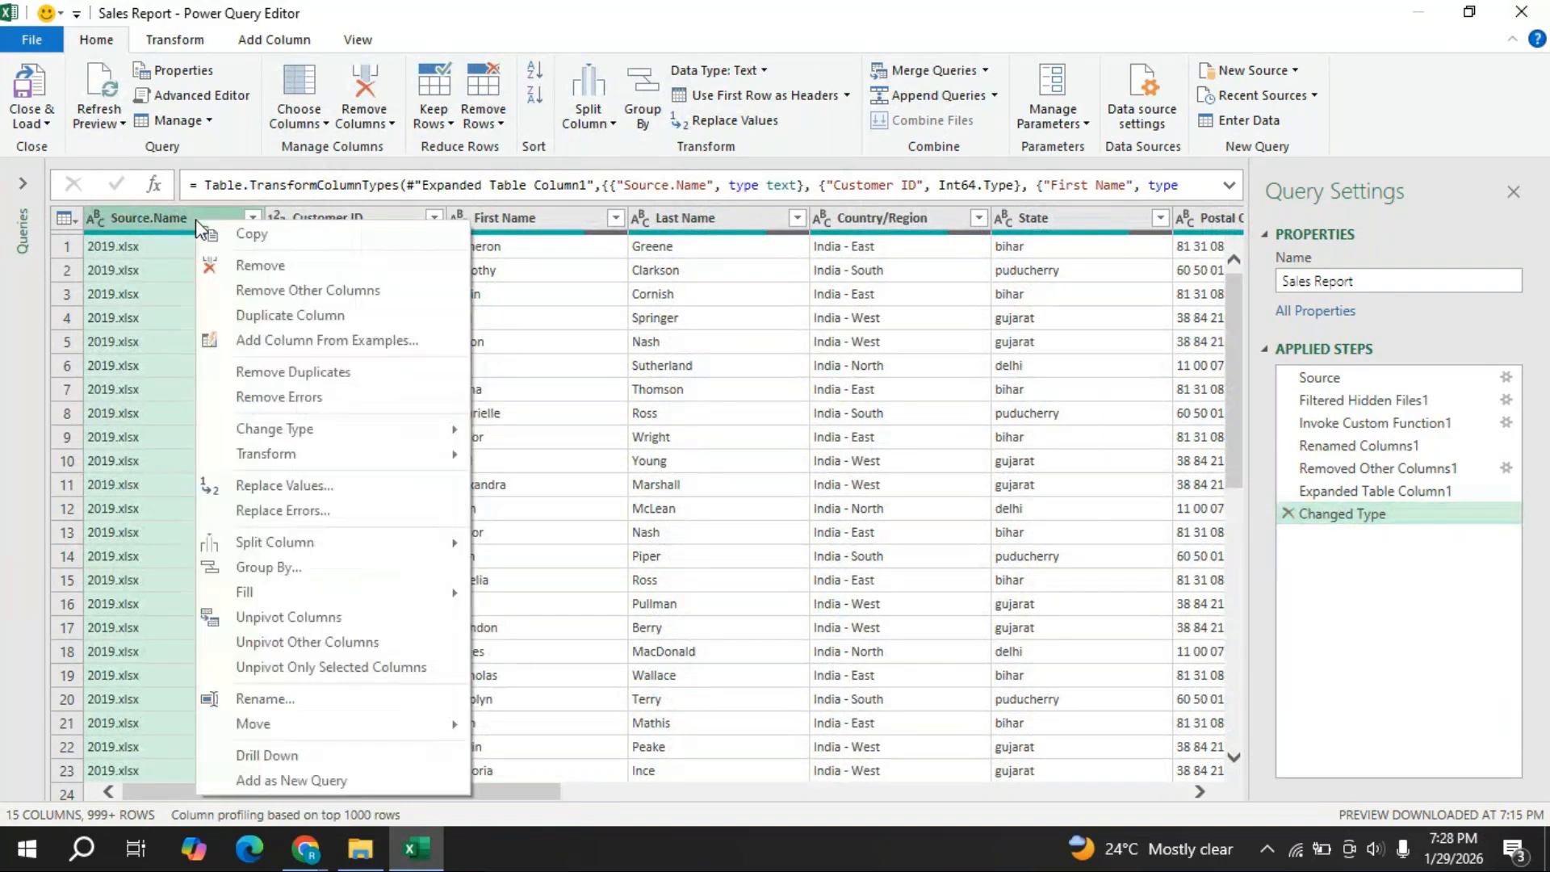
click(258, 265)
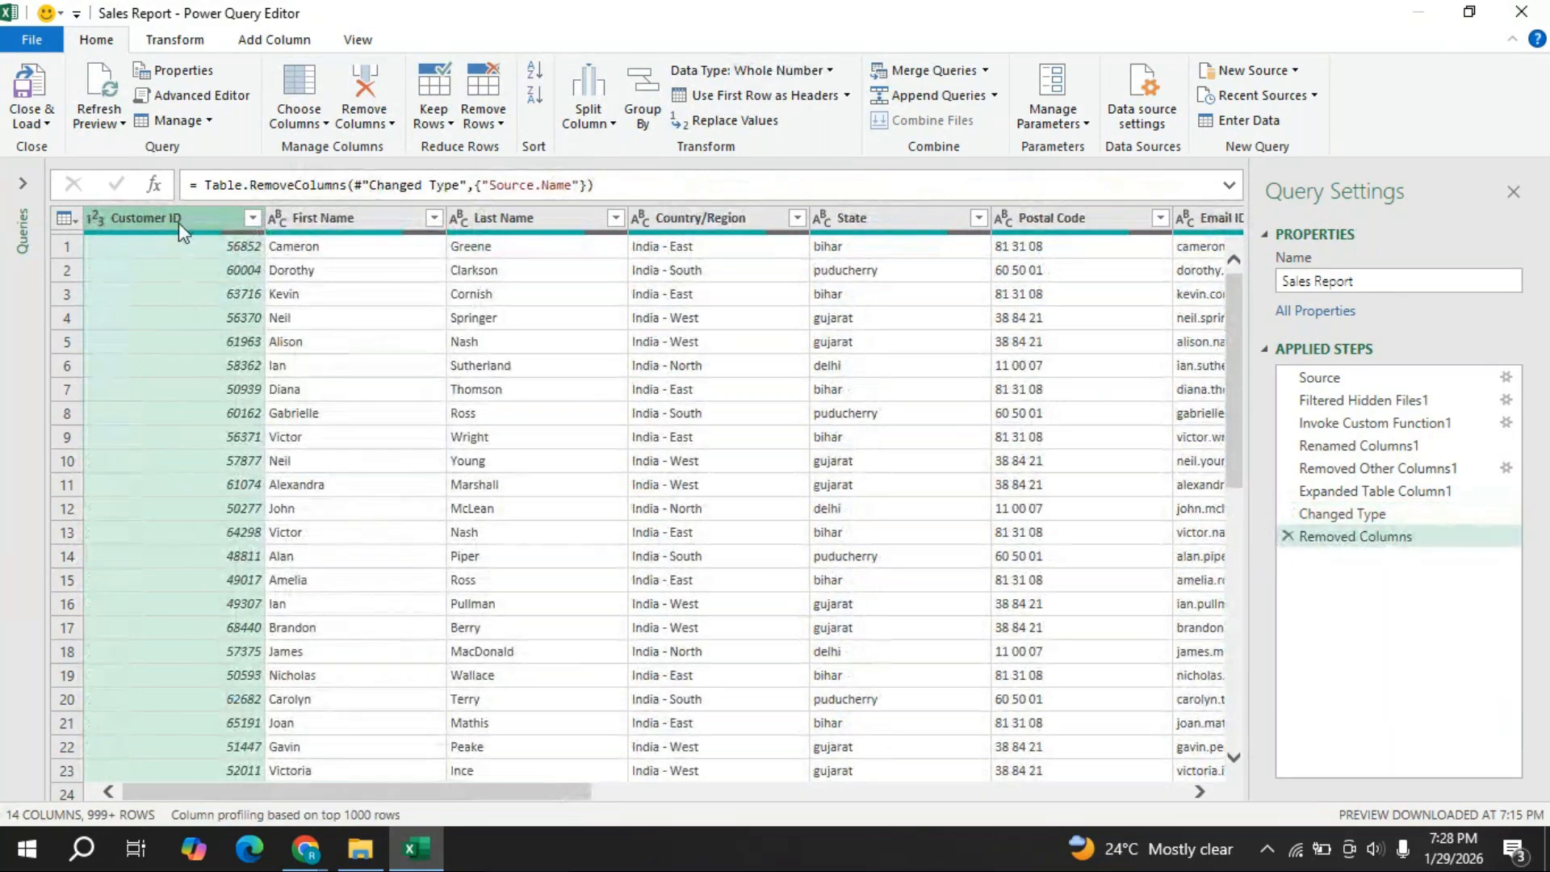
- Sort Customer ID ascending and uncheck (null) to filter out rows without a Customer ID
click(253, 218)
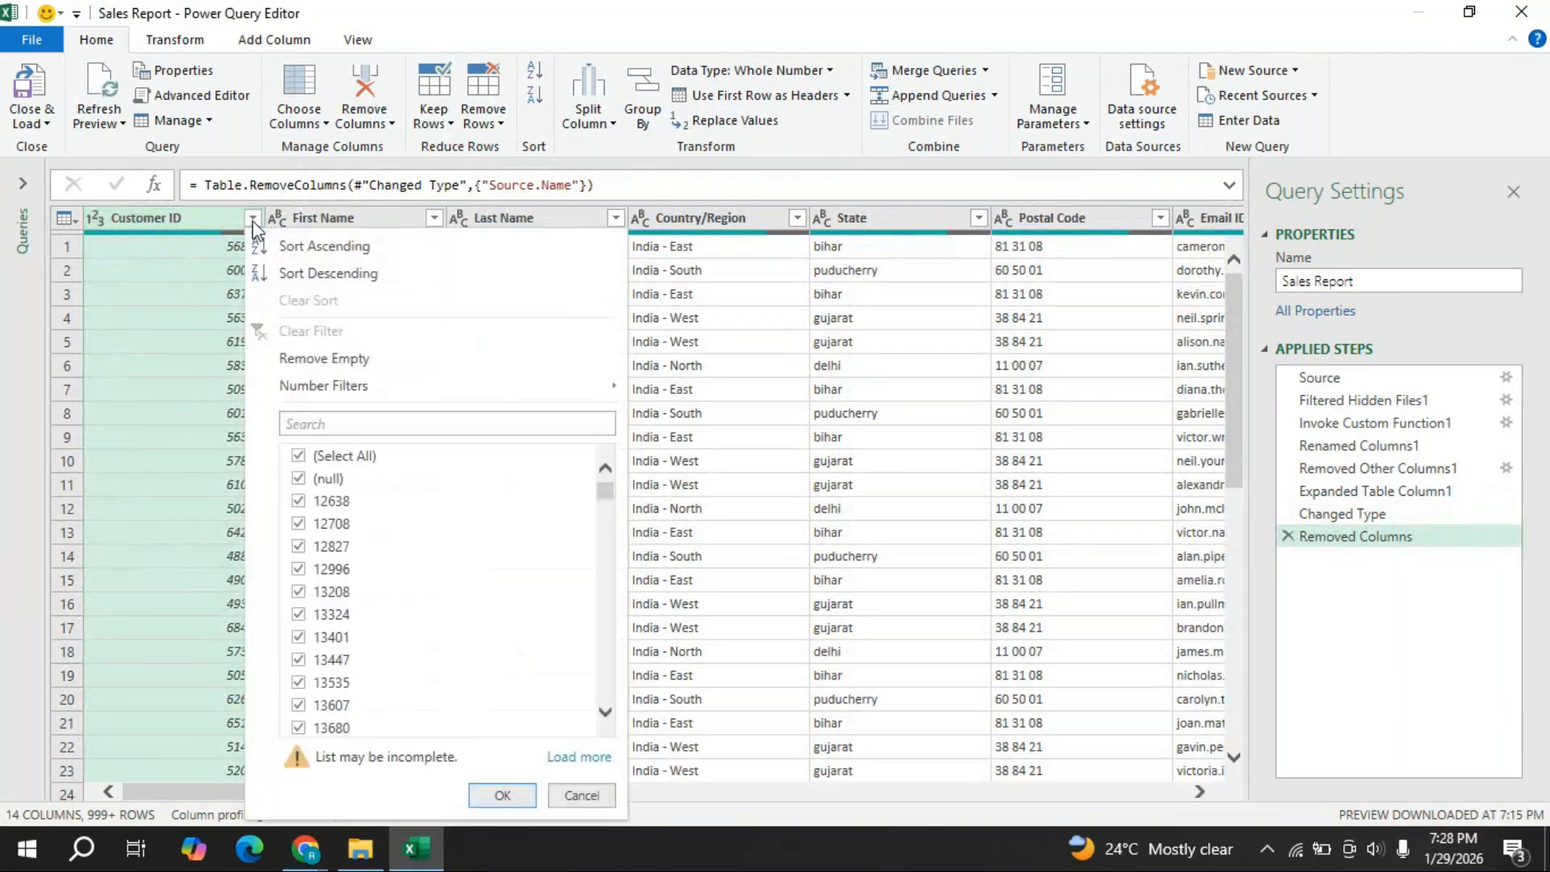
click(303, 245)
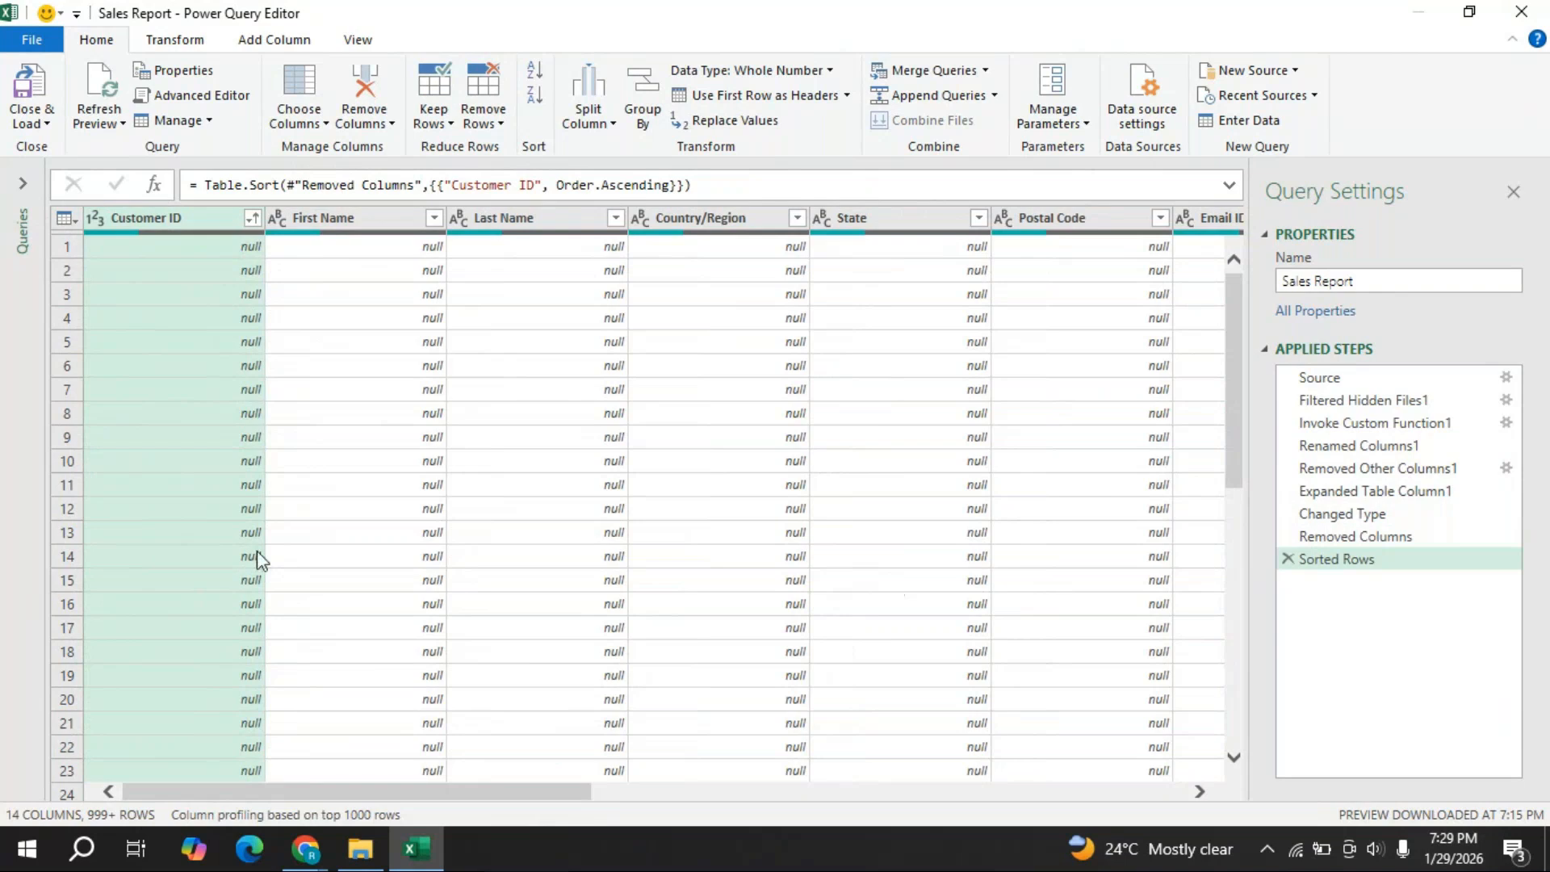
click(253, 219)
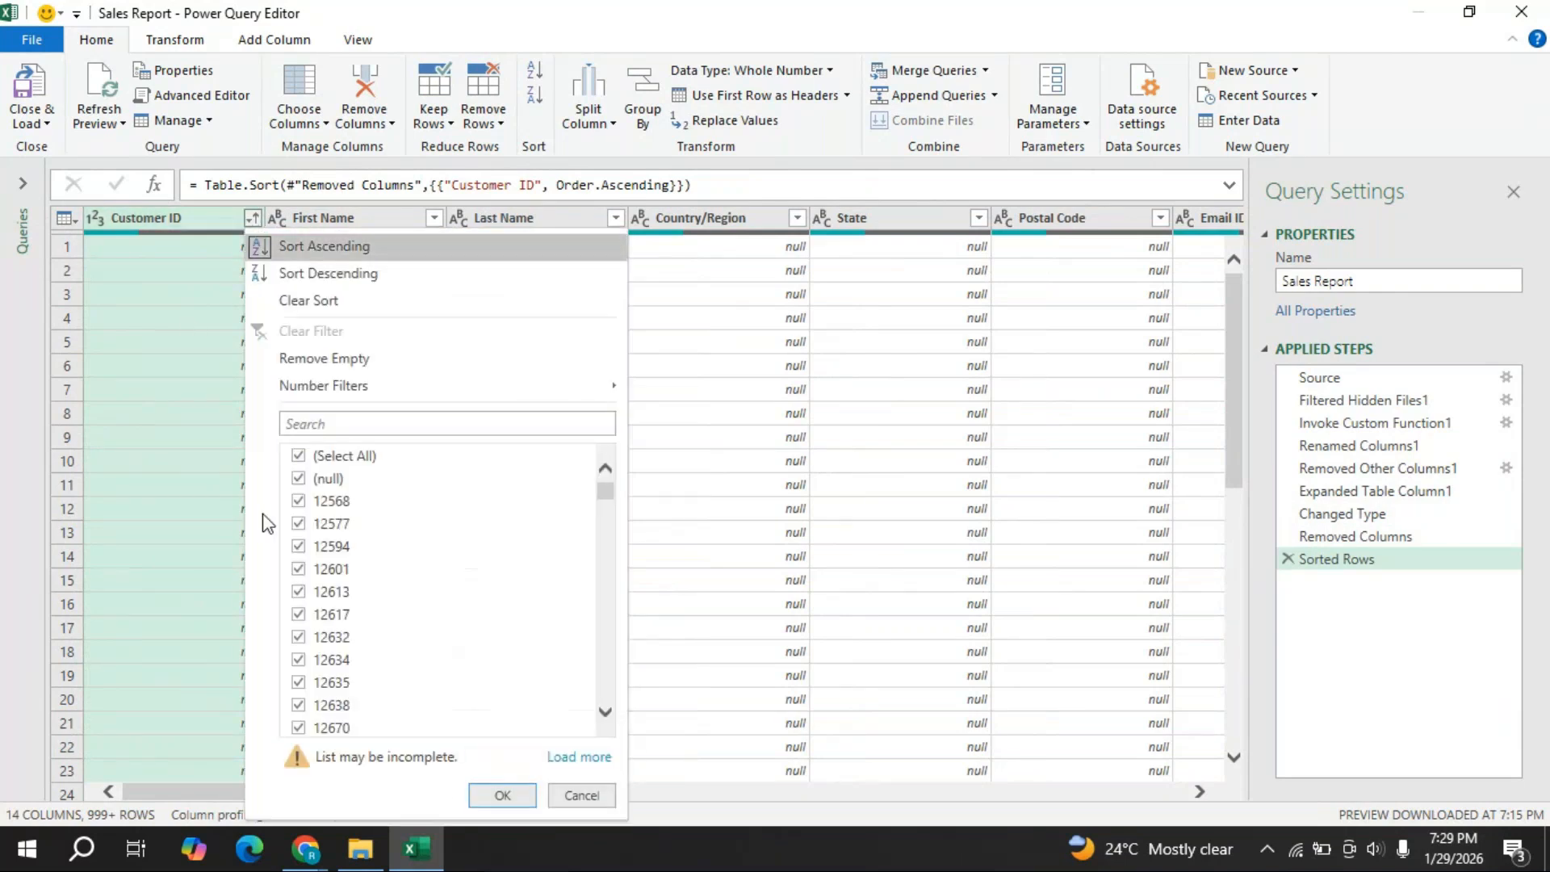
click(299, 482)
click(299, 481)
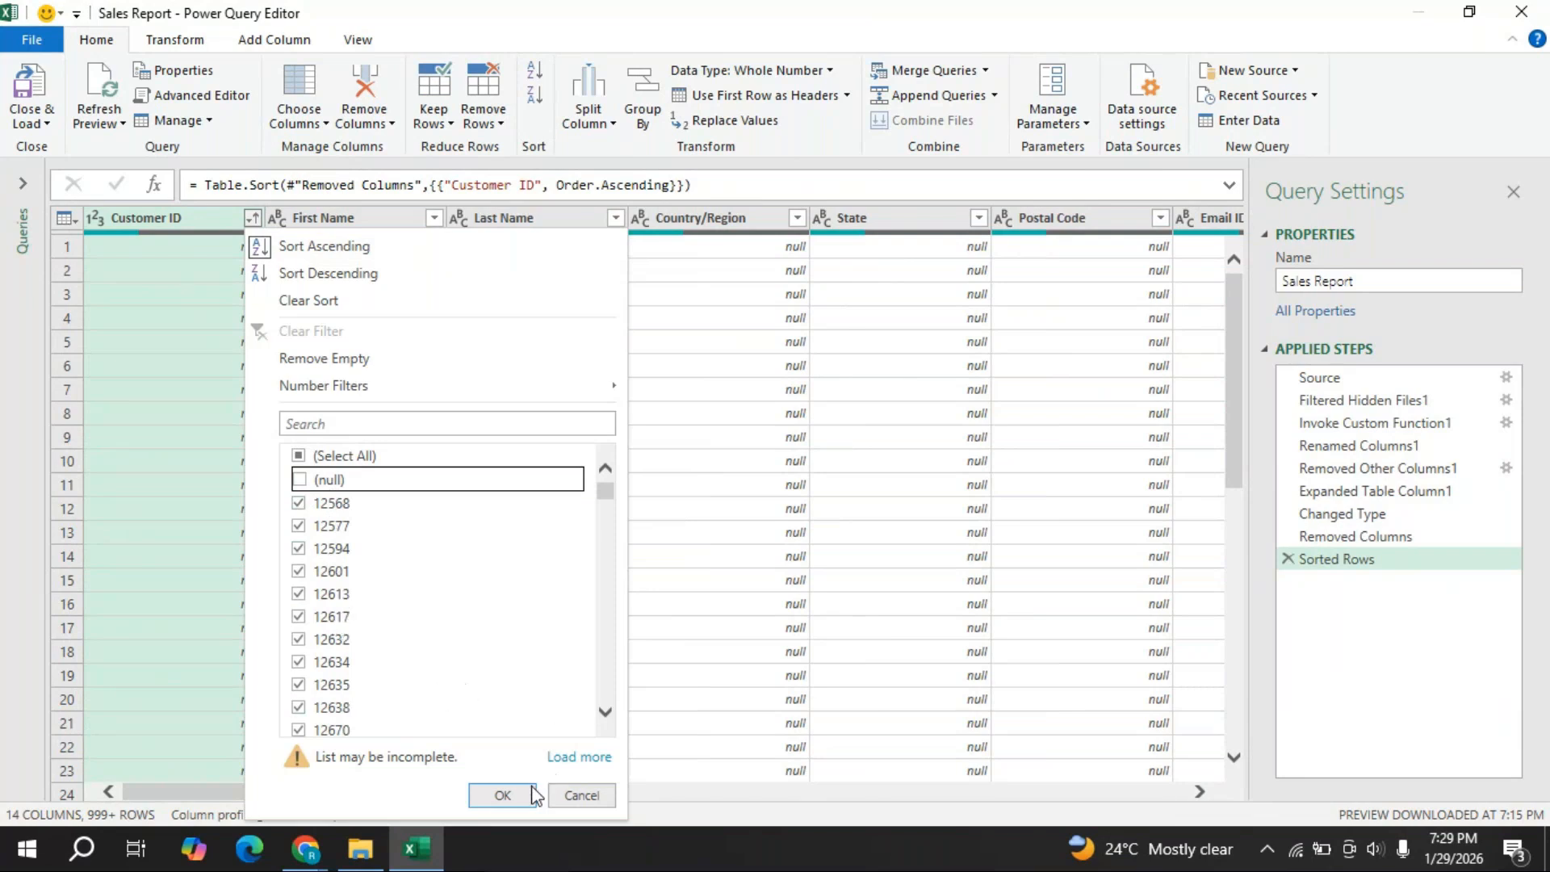
click(502, 795)
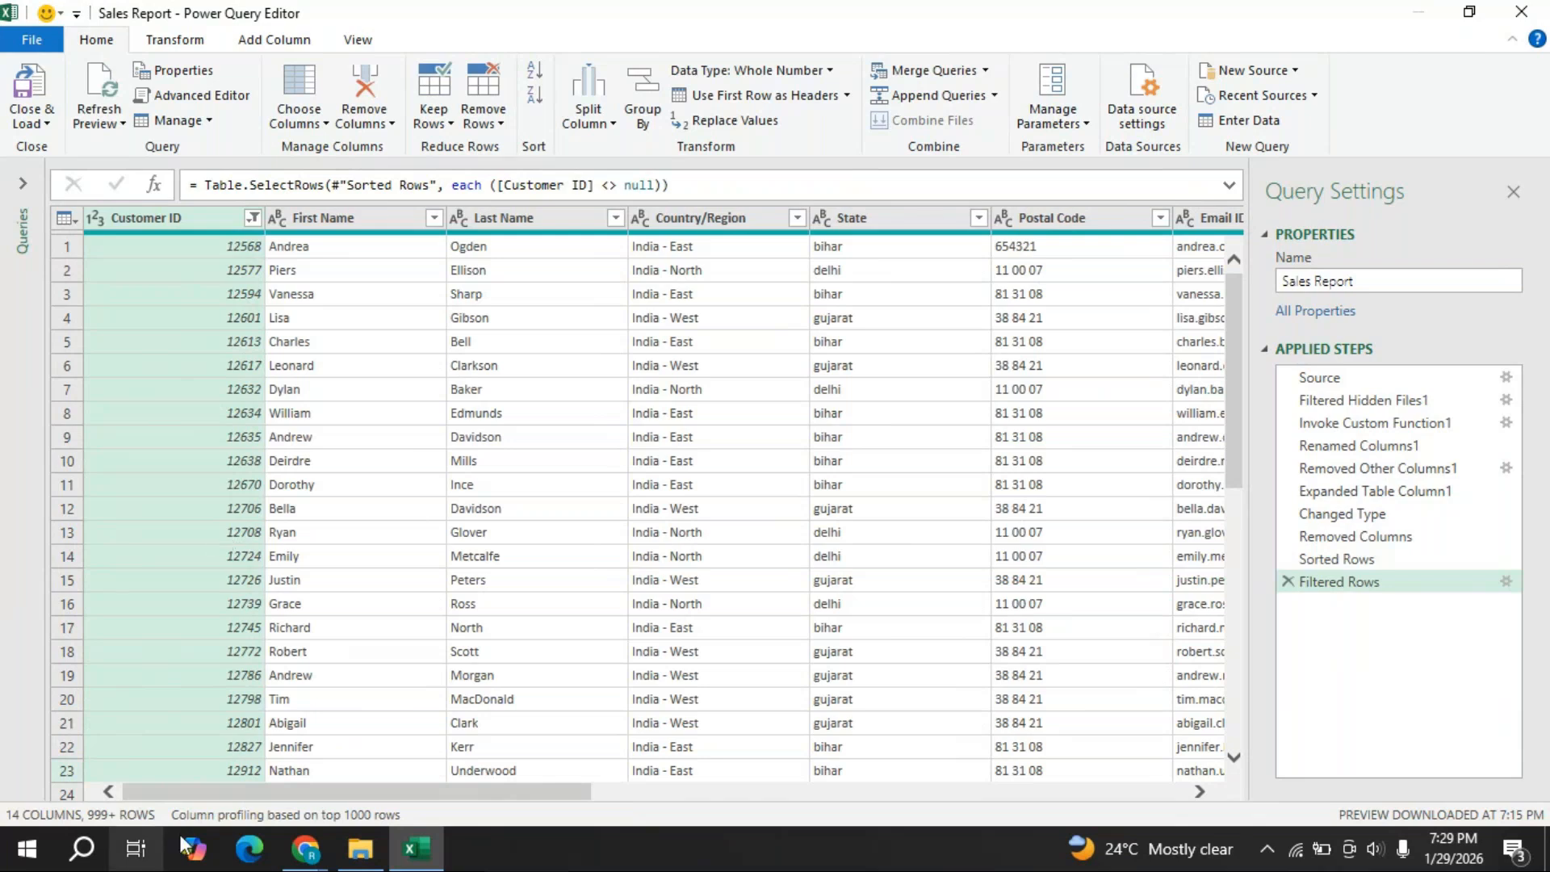
mouse_move(302, 846)
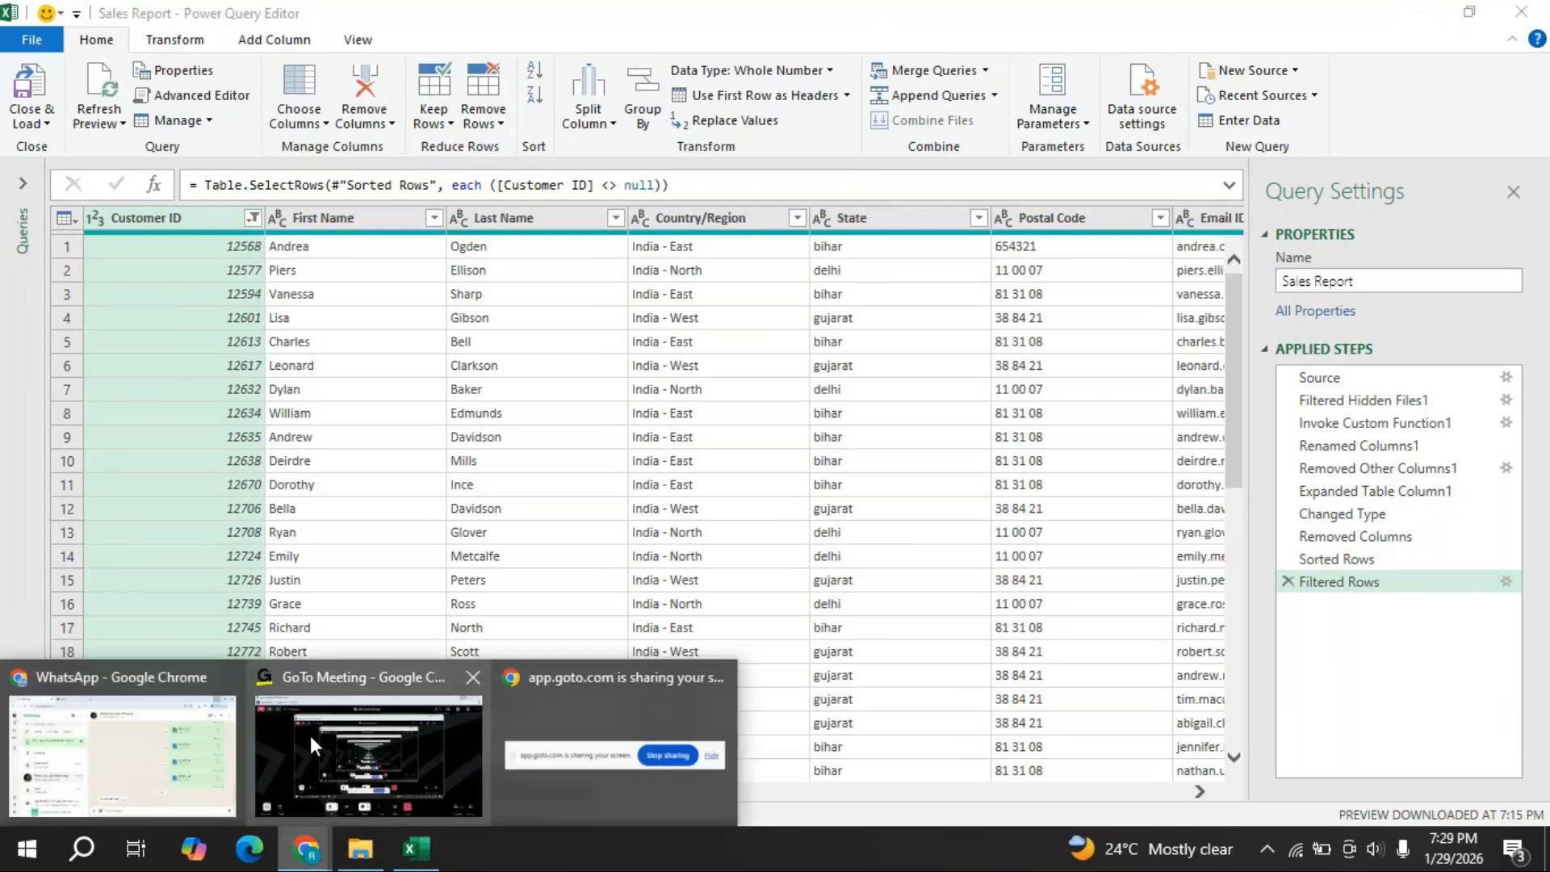
click(319, 684)
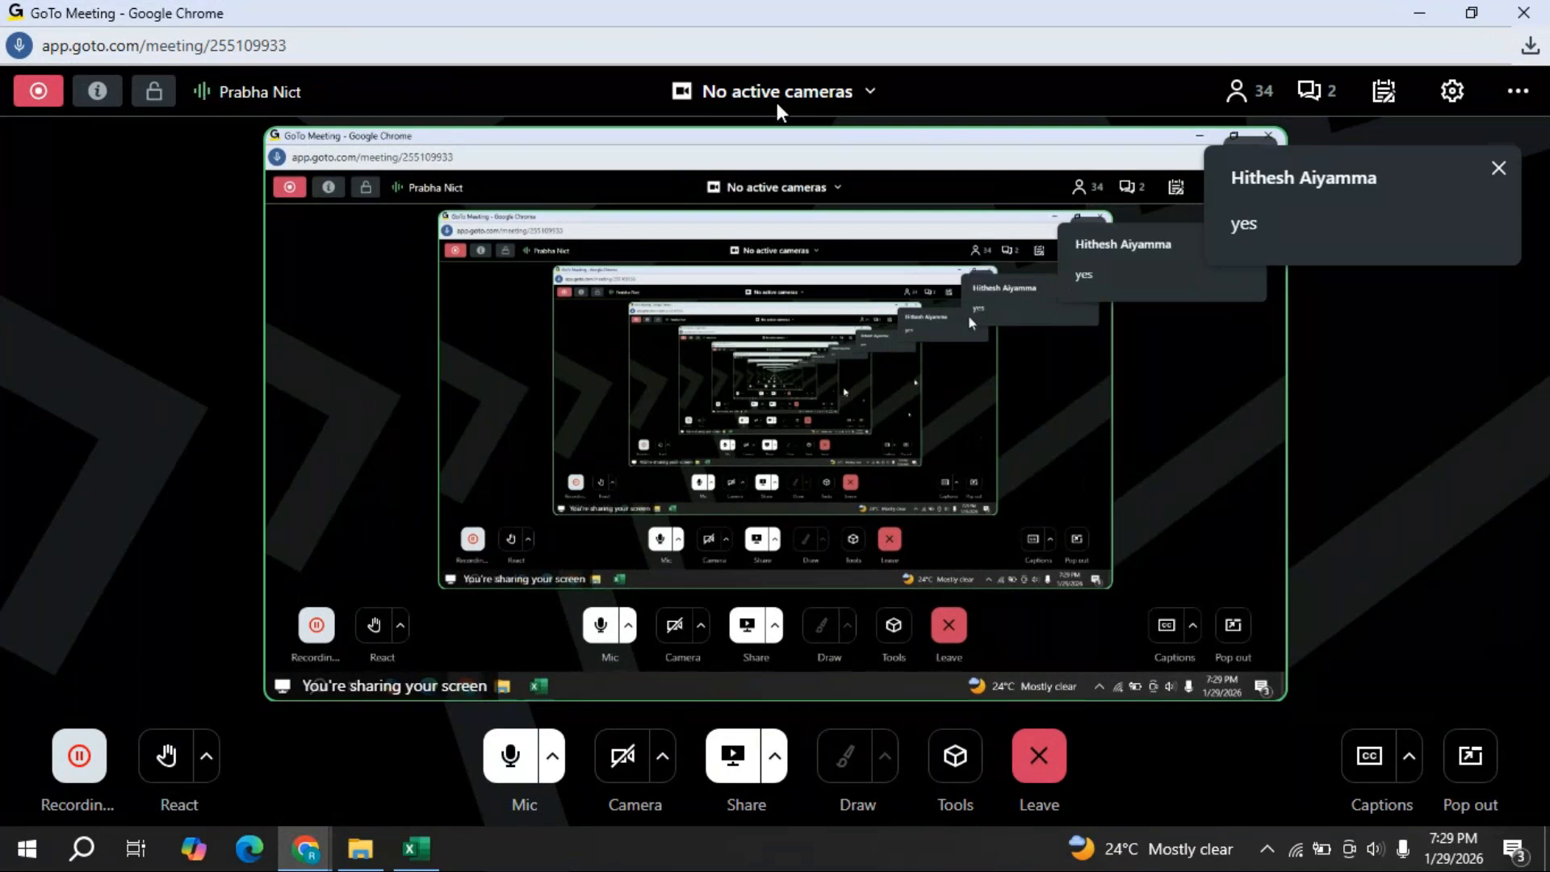
click(430, 860)
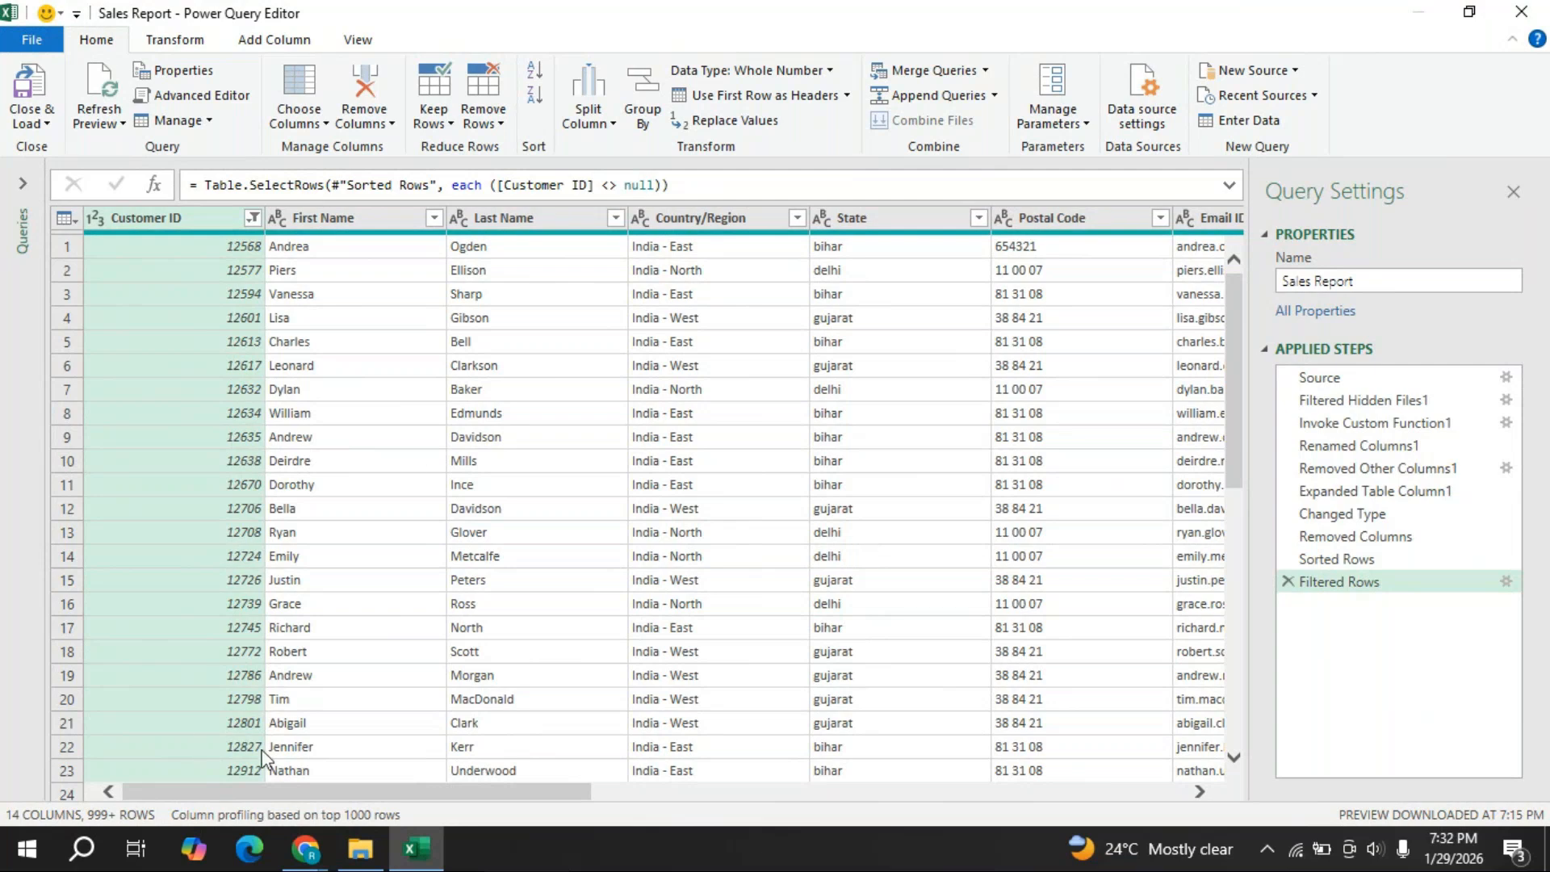
click(296, 853)
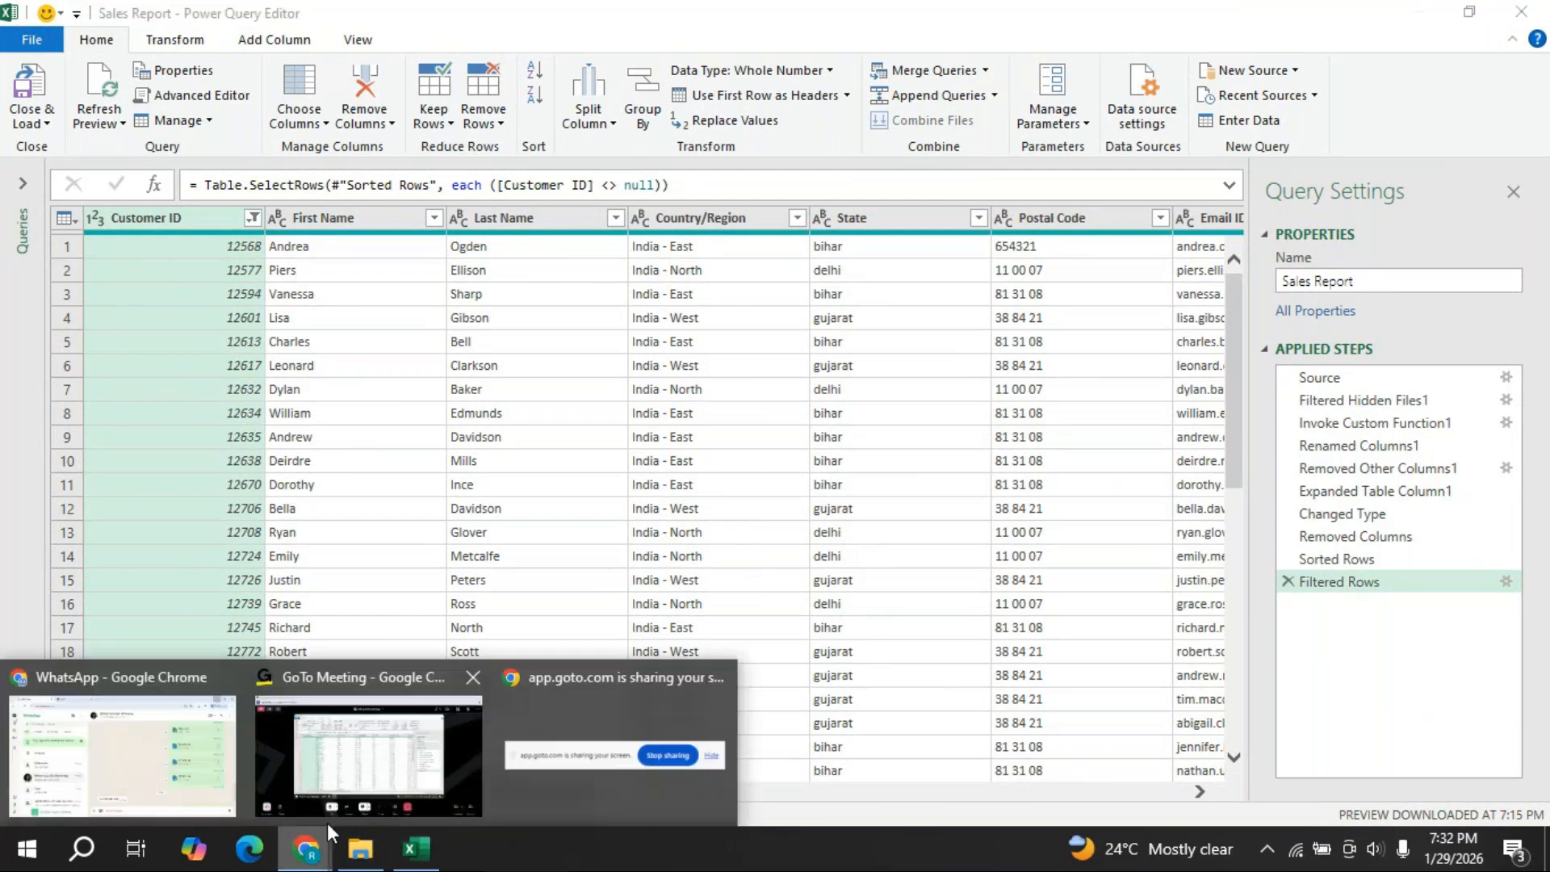
click(392, 675)
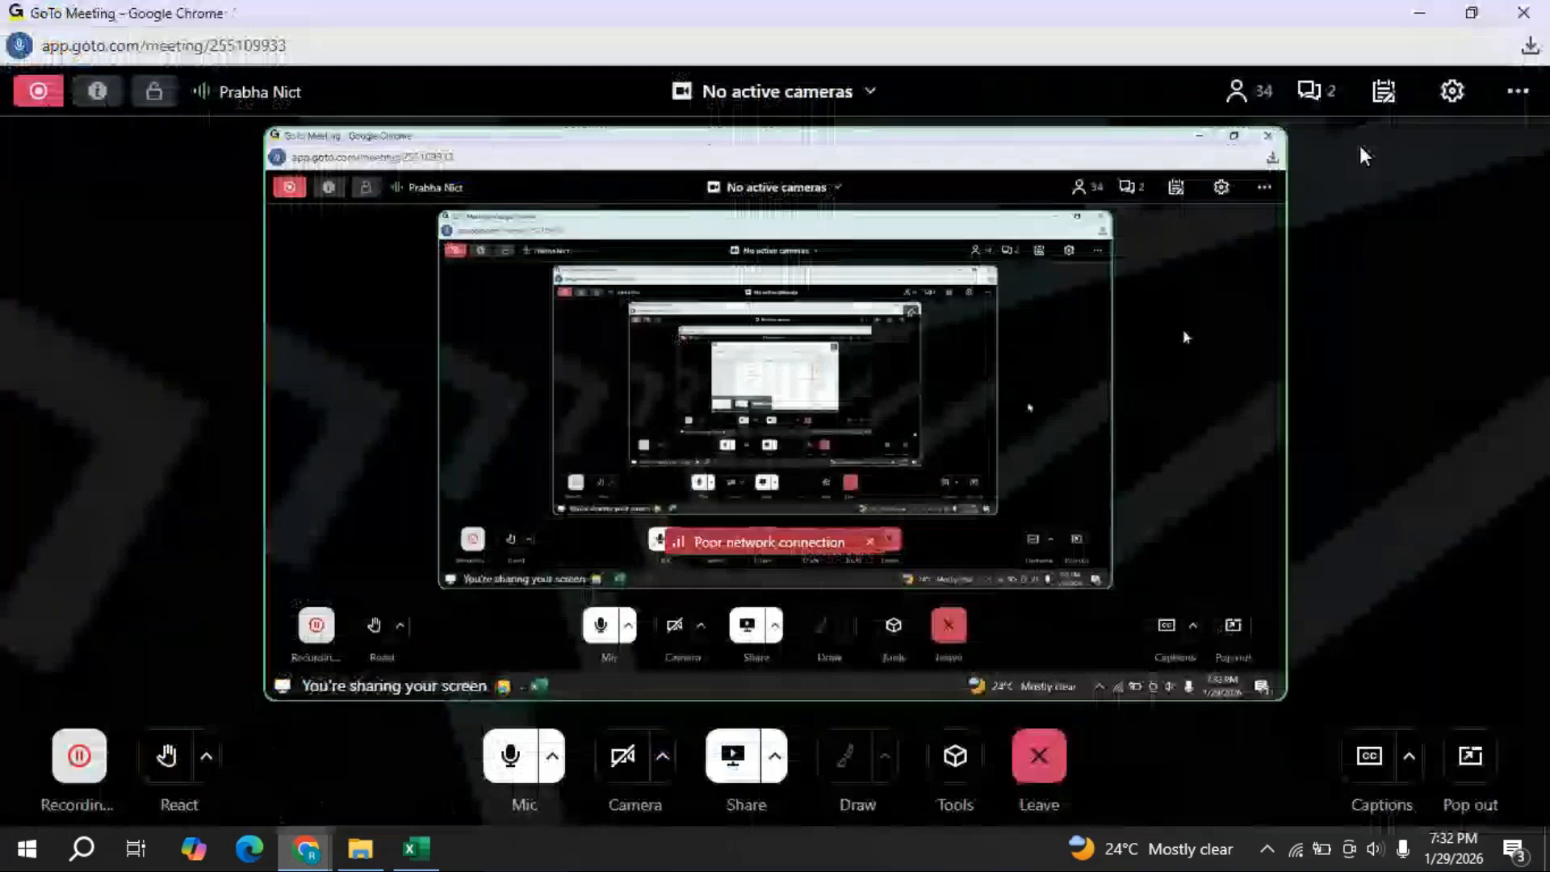
click(1324, 102)
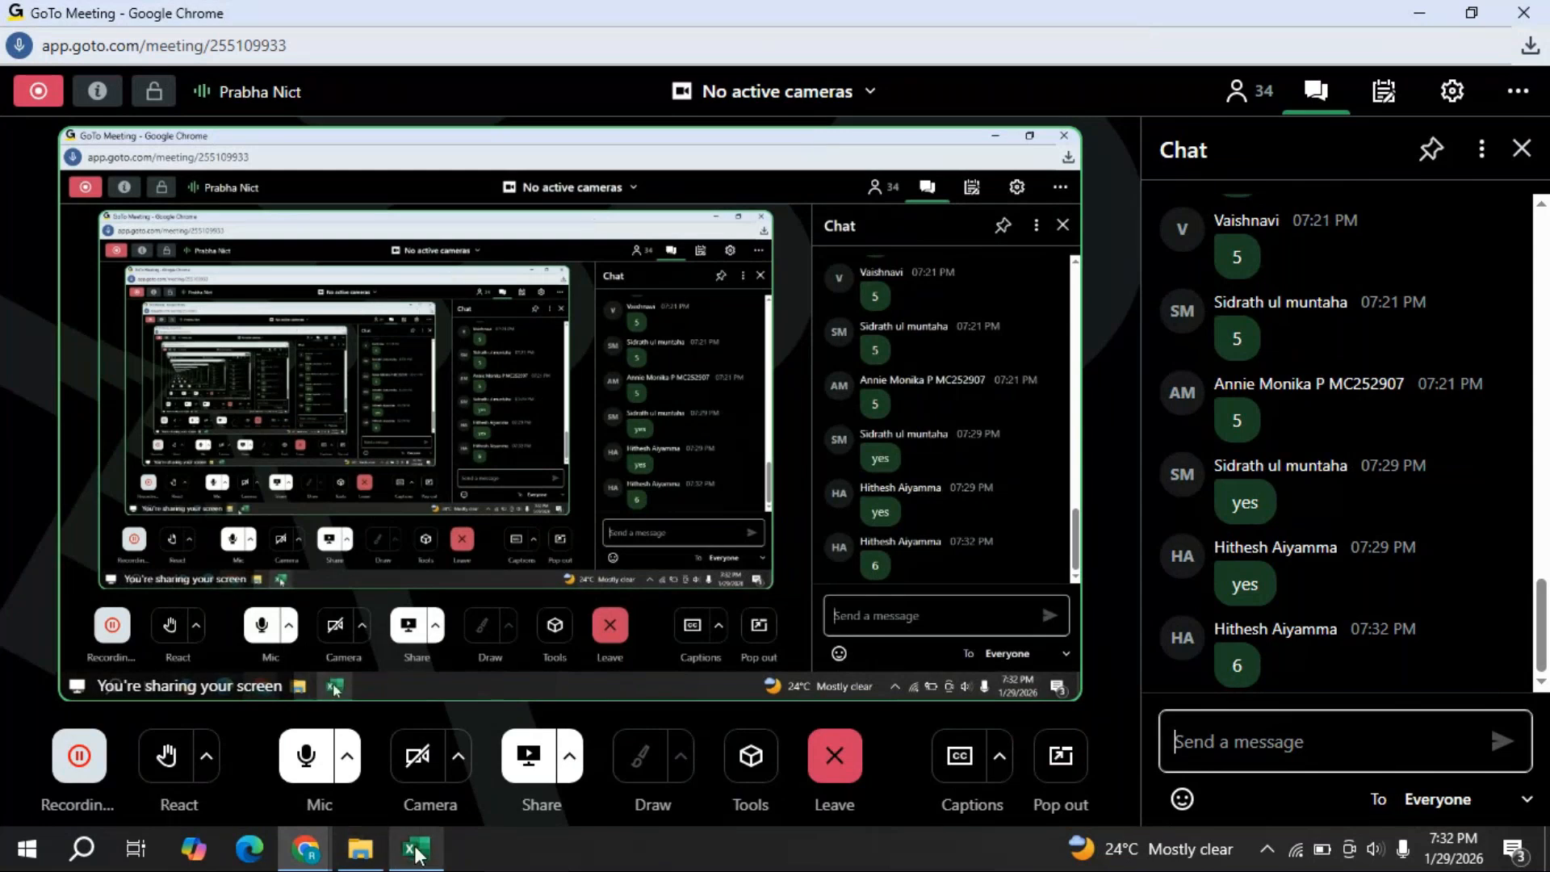
mouse_move(417, 854)
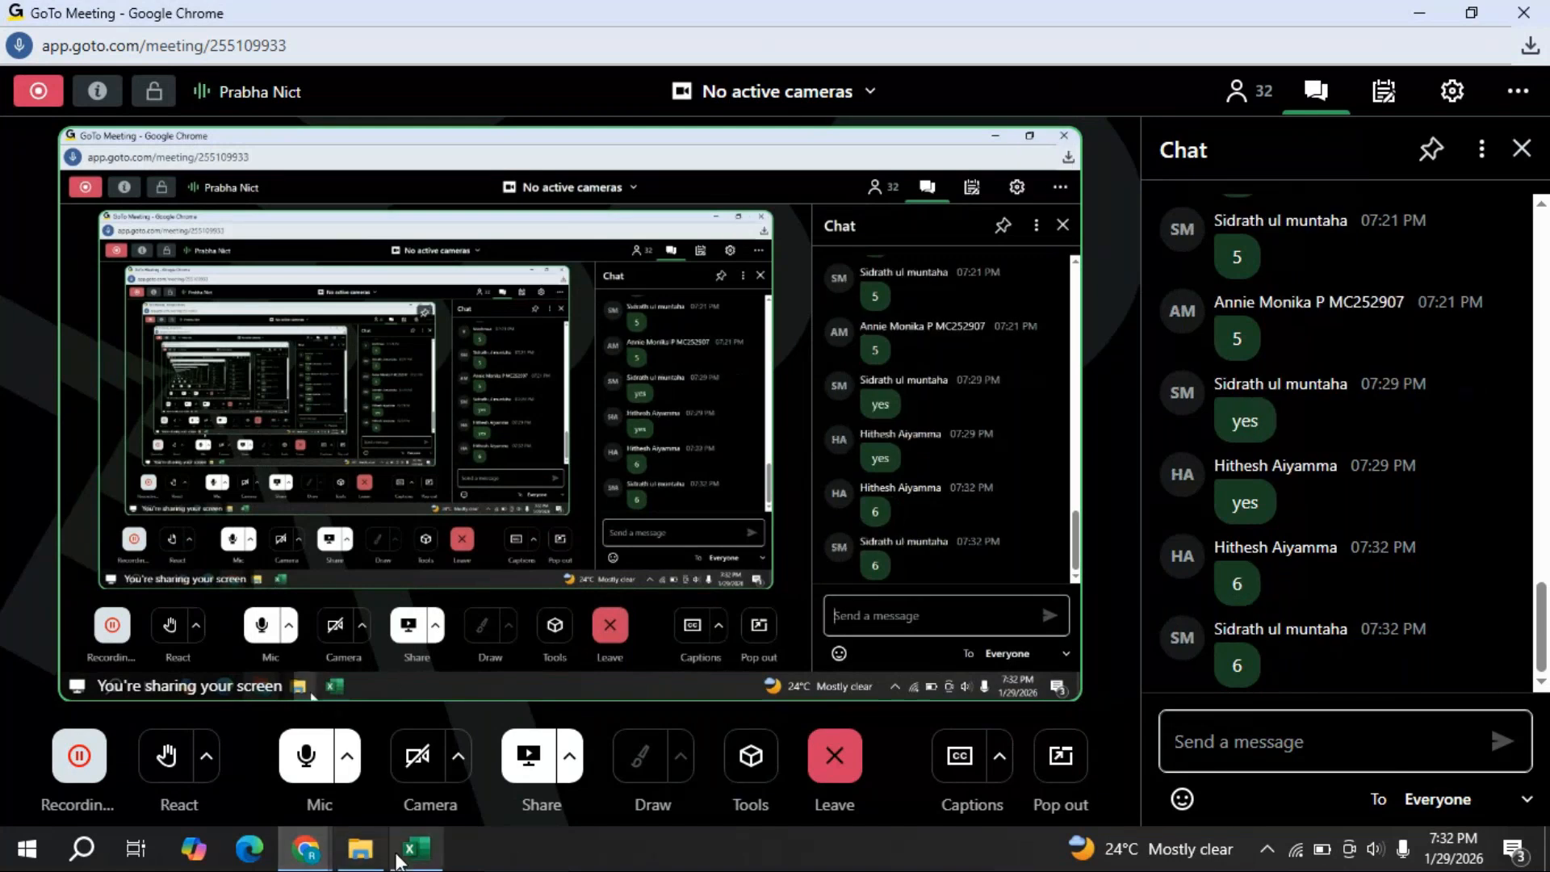
click(419, 849)
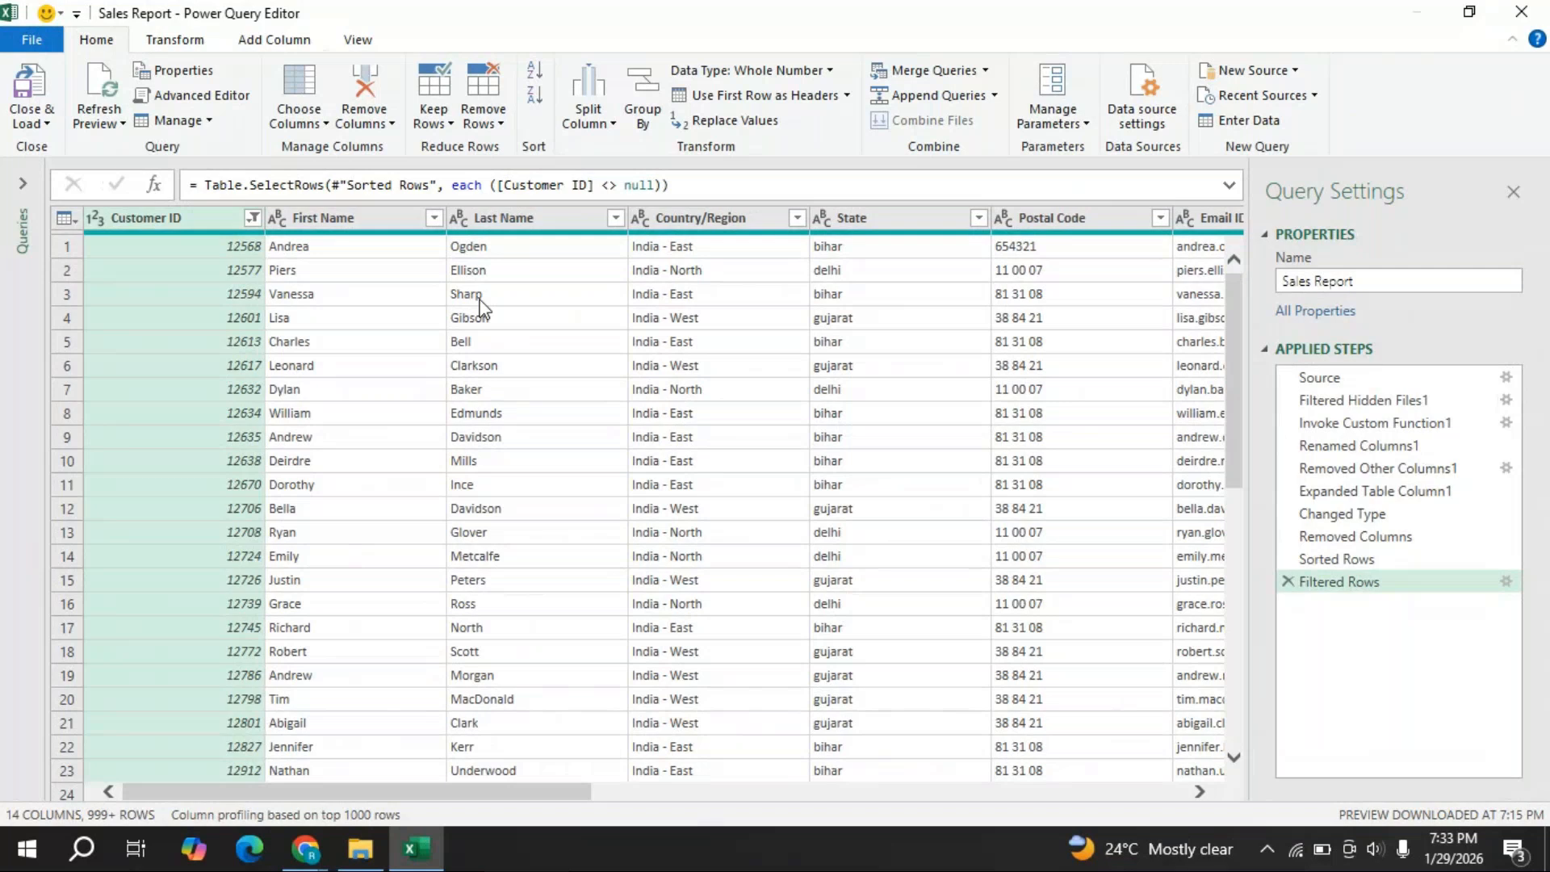
- Merge the First Name and Last Name columns with a Space separator into a Merged column
click(327, 220)
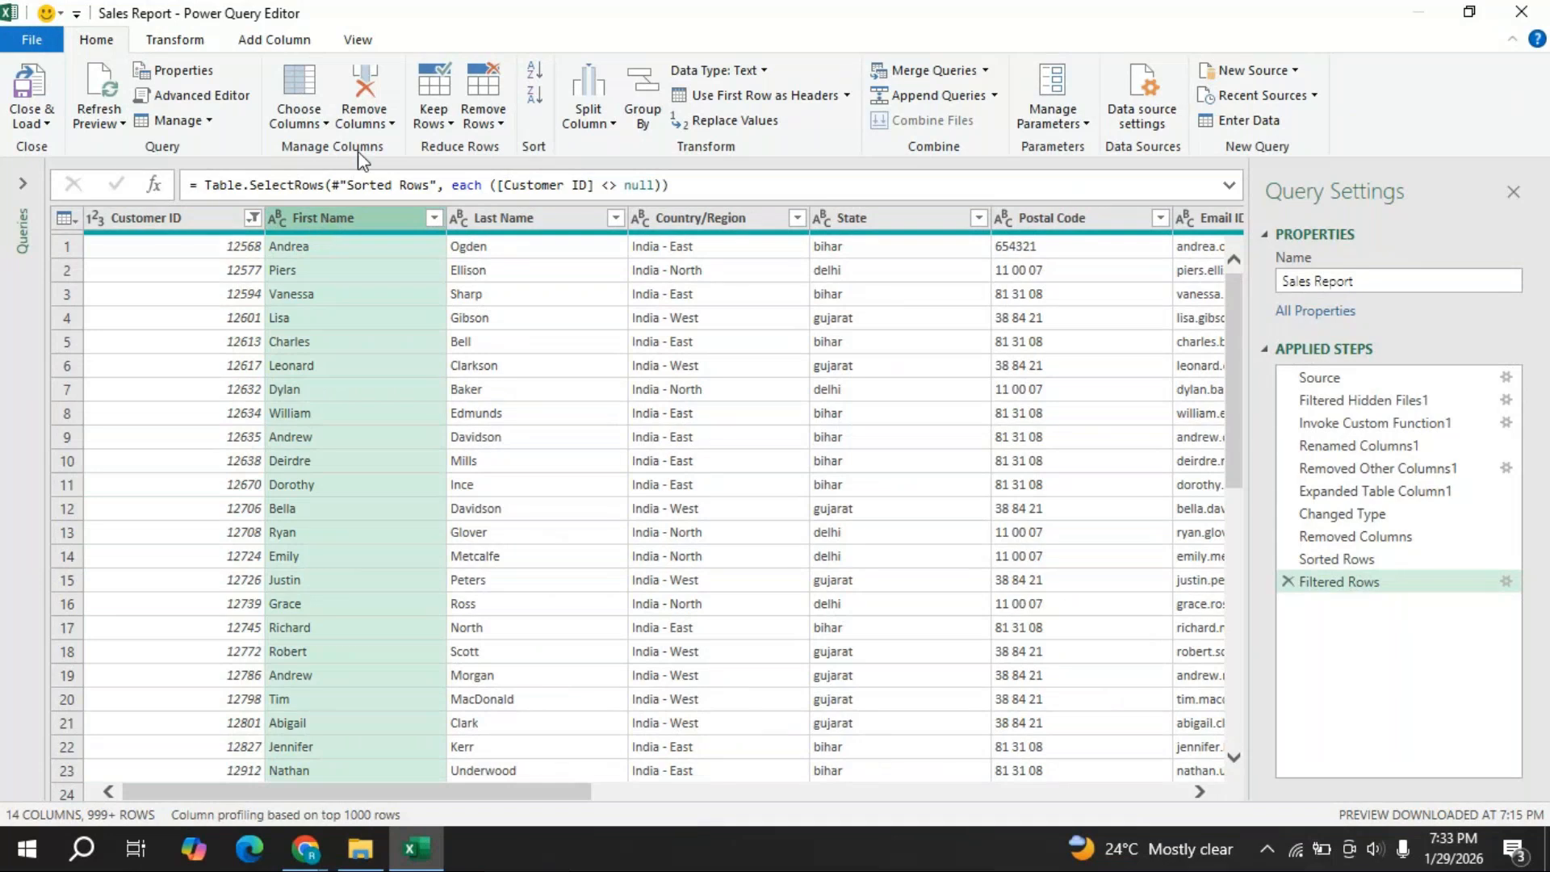
ctrl+click(511, 220)
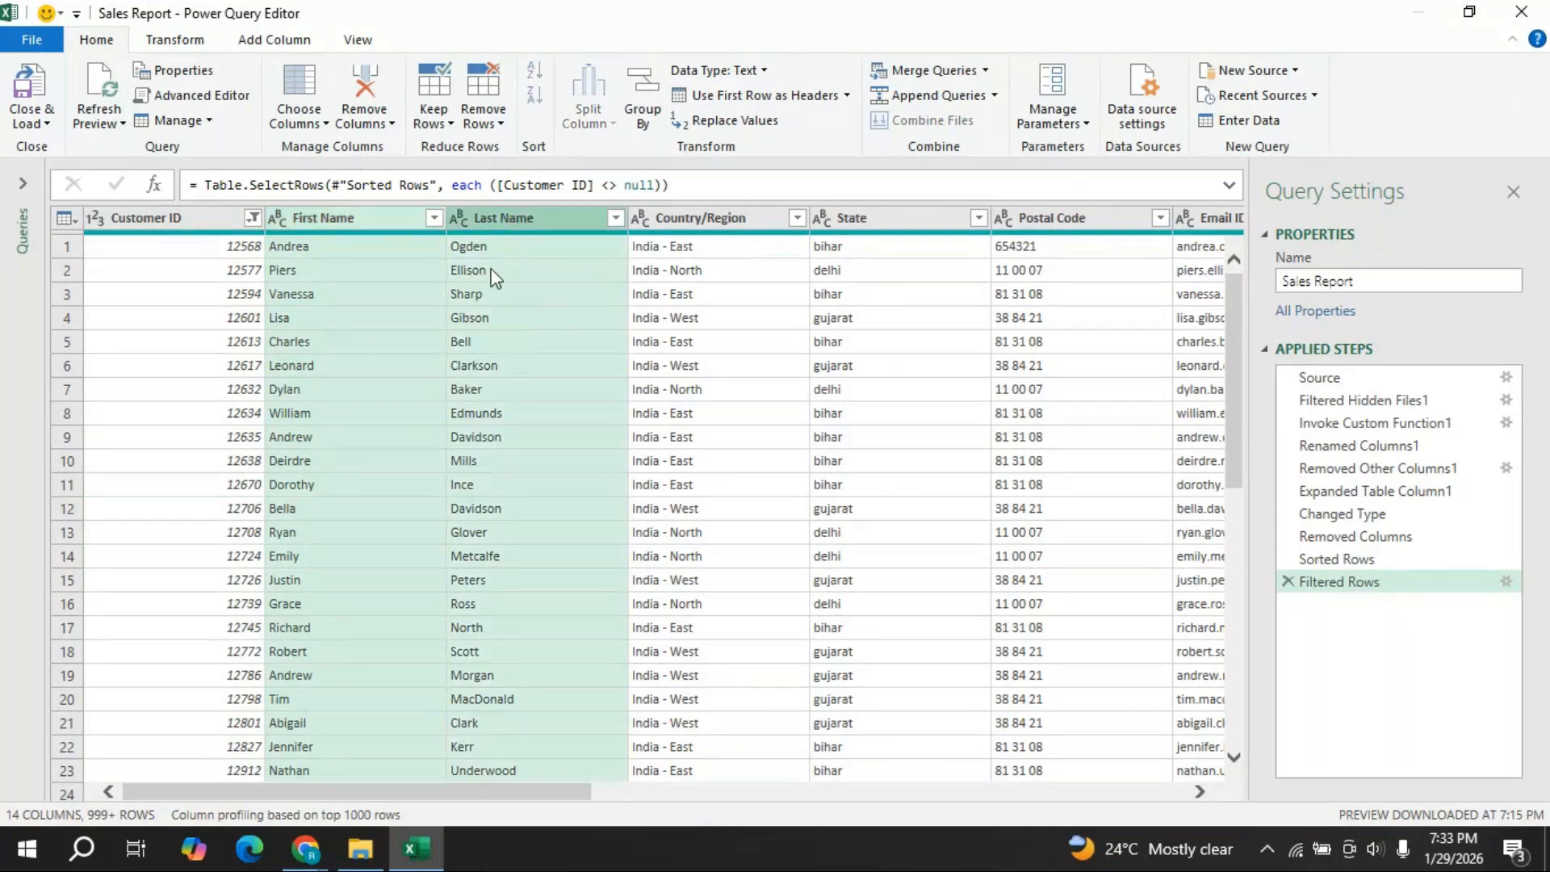
click(365, 222)
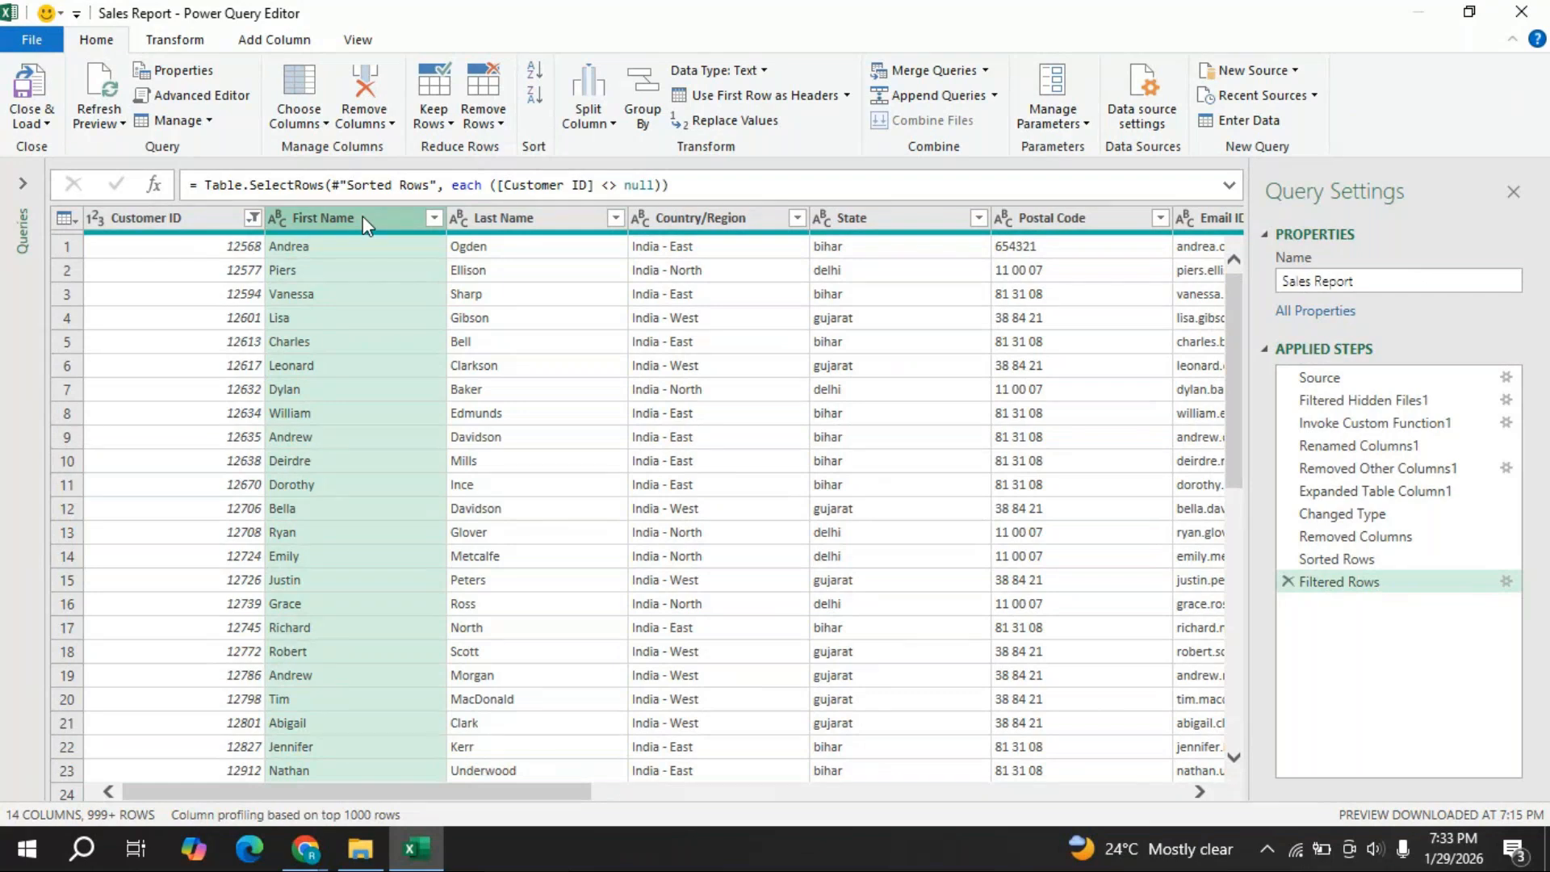
ctrl+click(507, 223)
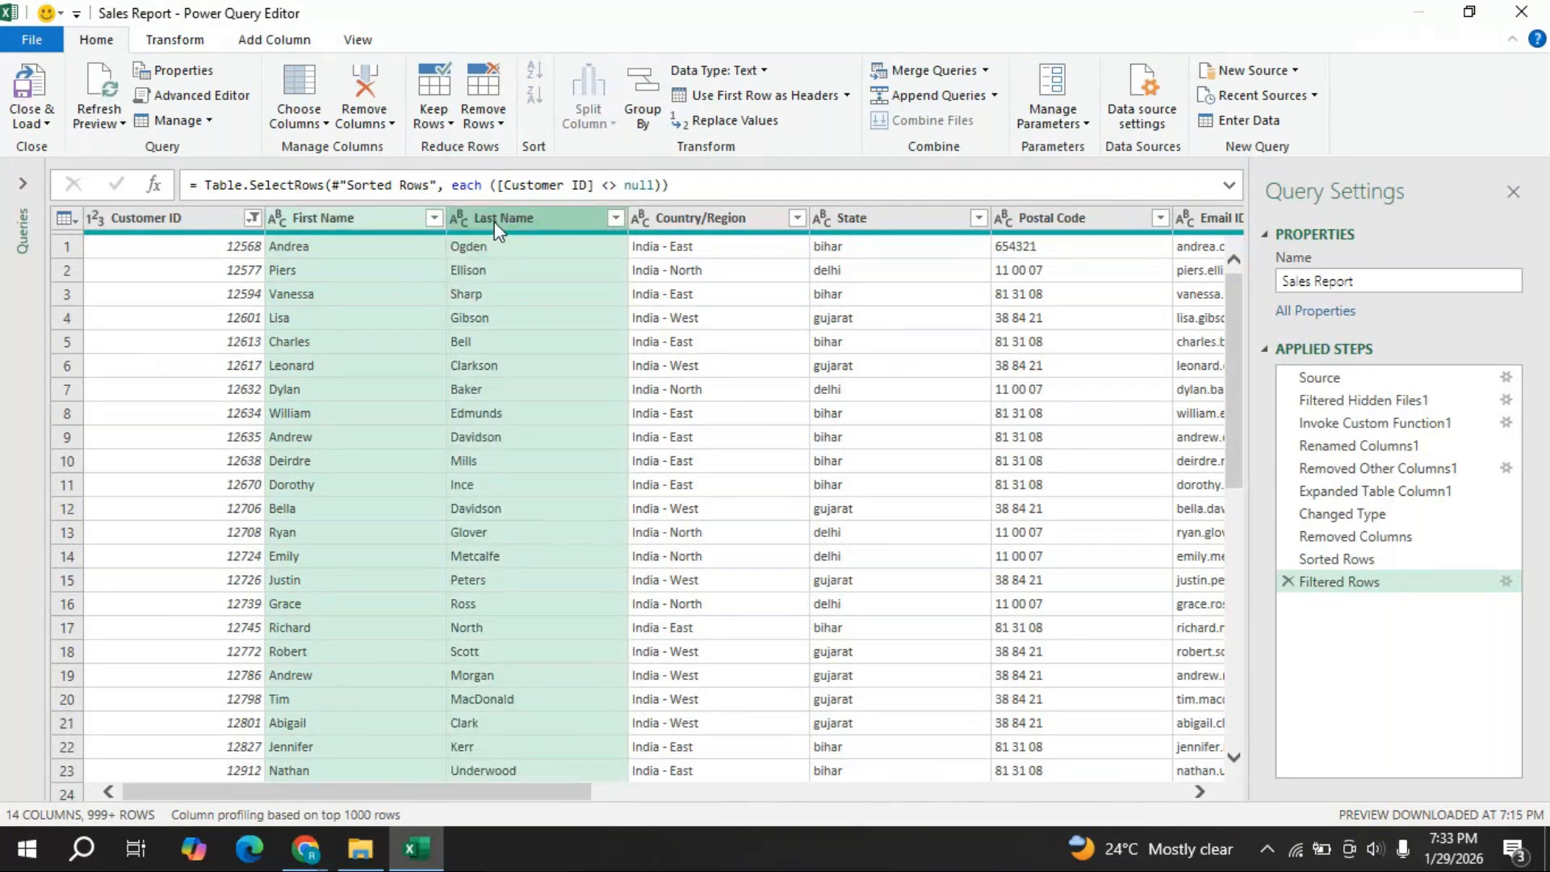
right_click(494, 221)
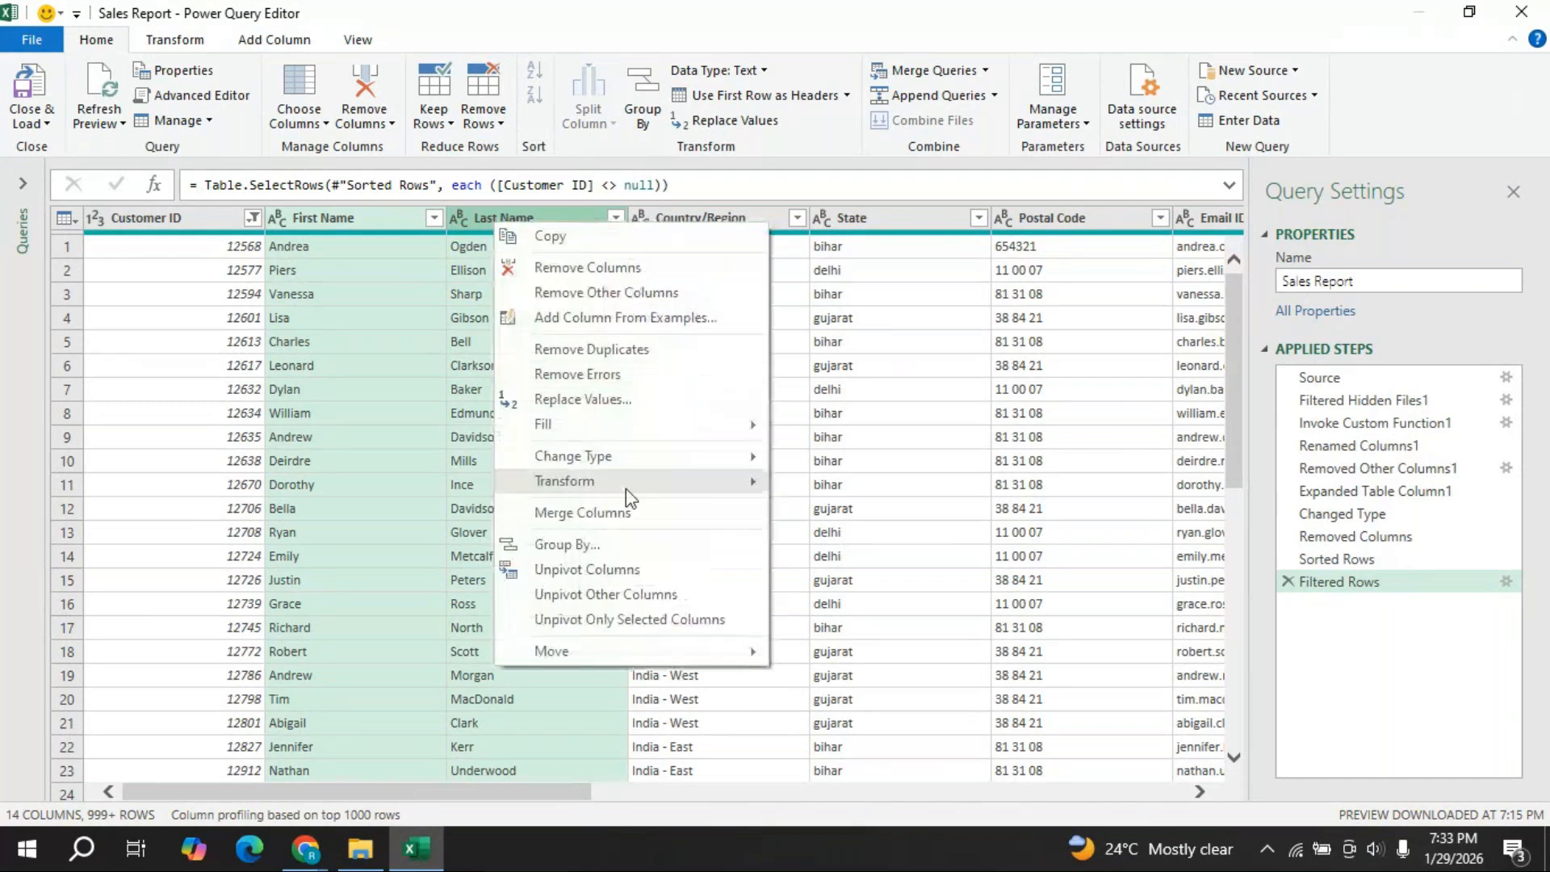
click(603, 529)
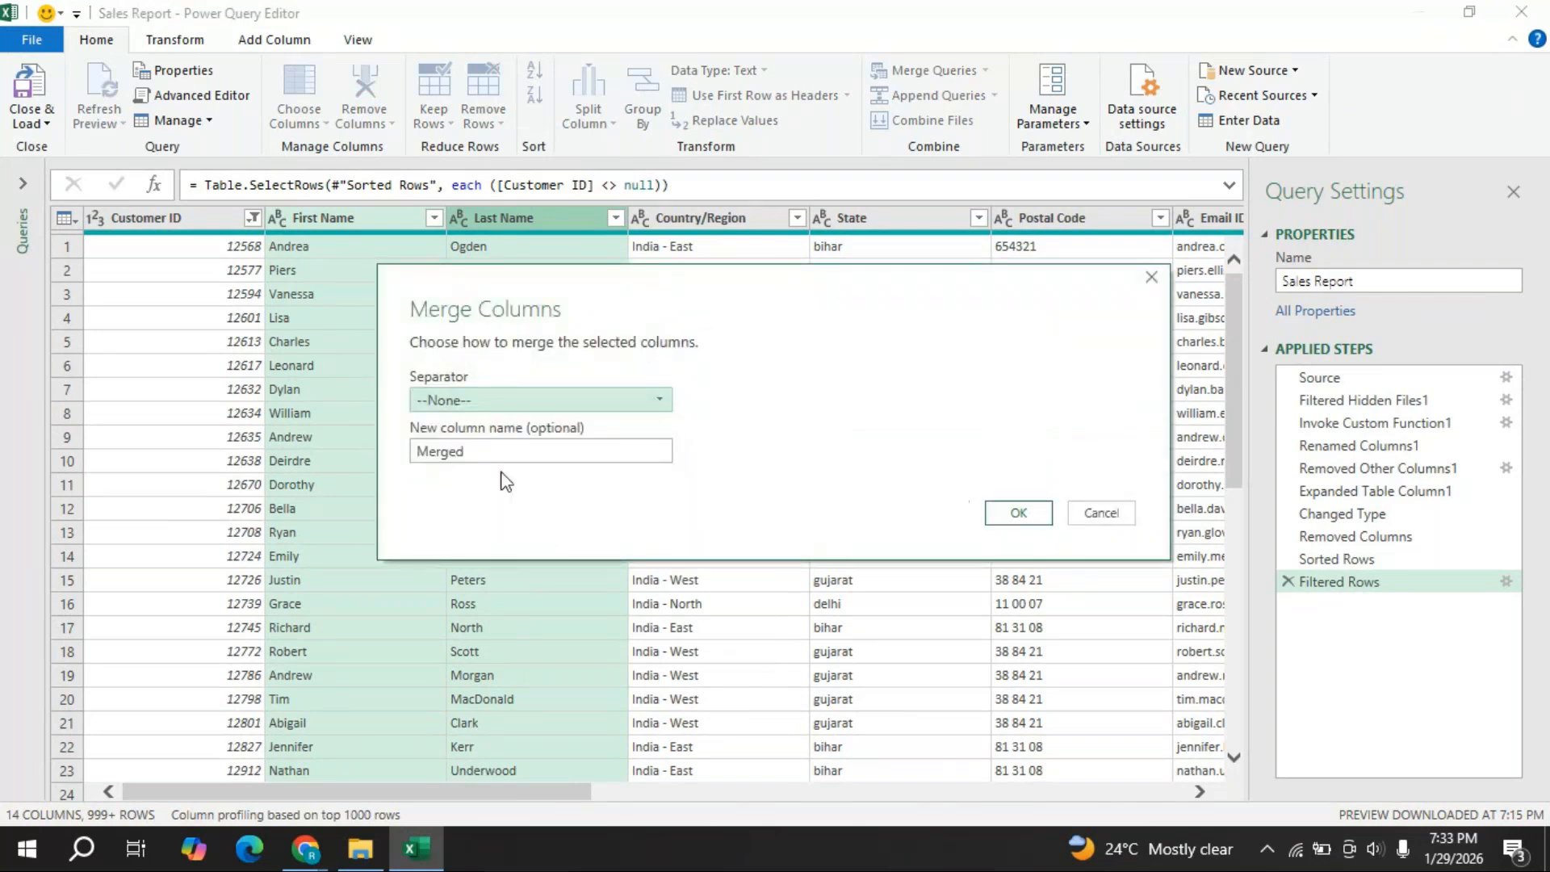
click(663, 404)
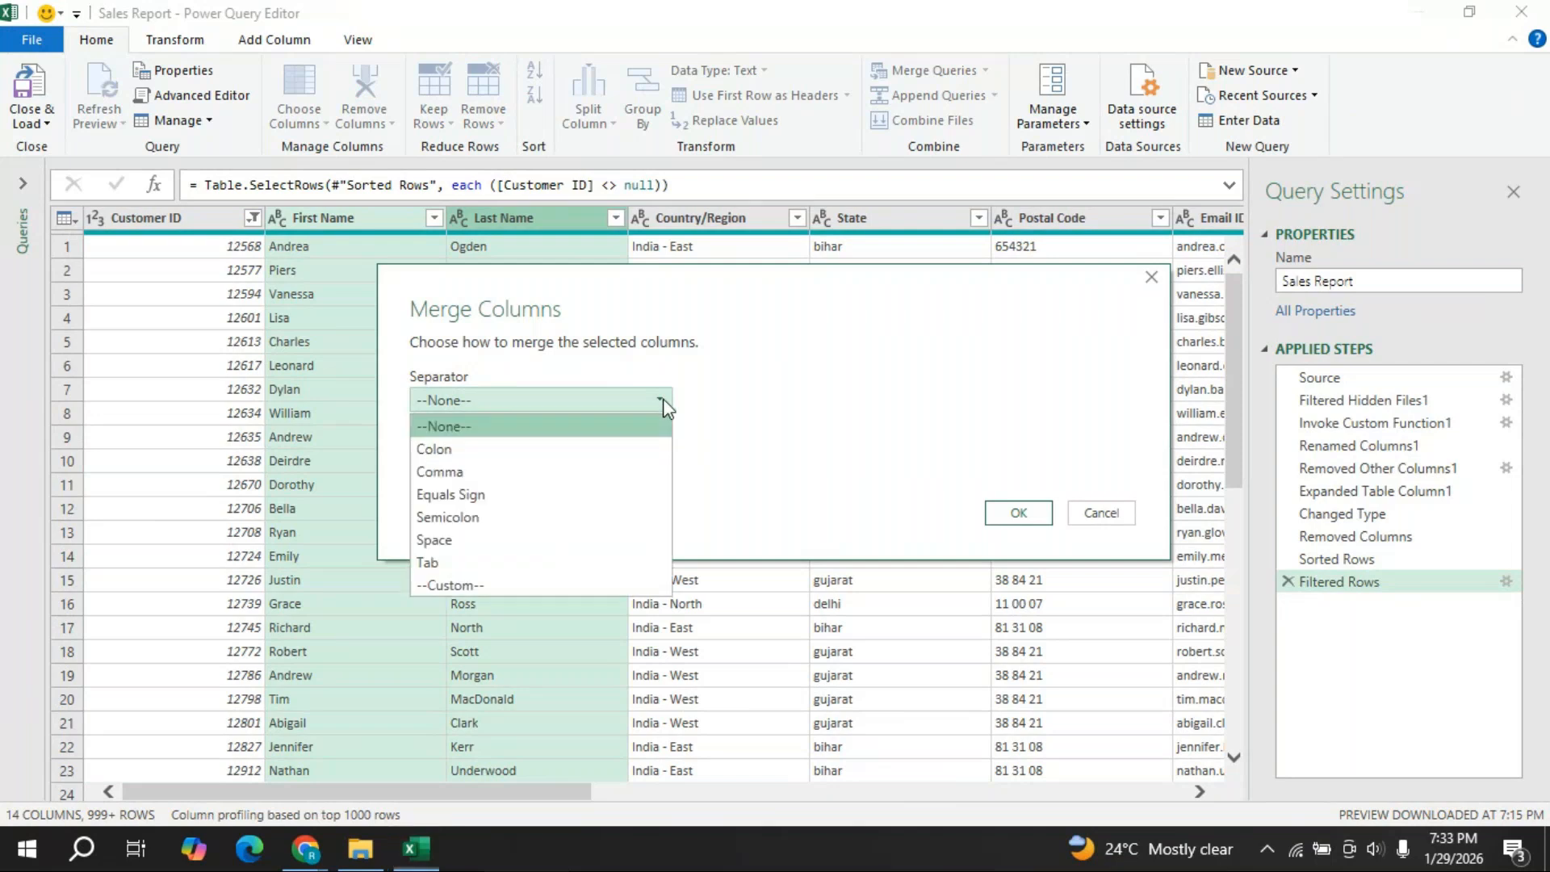
click(449, 540)
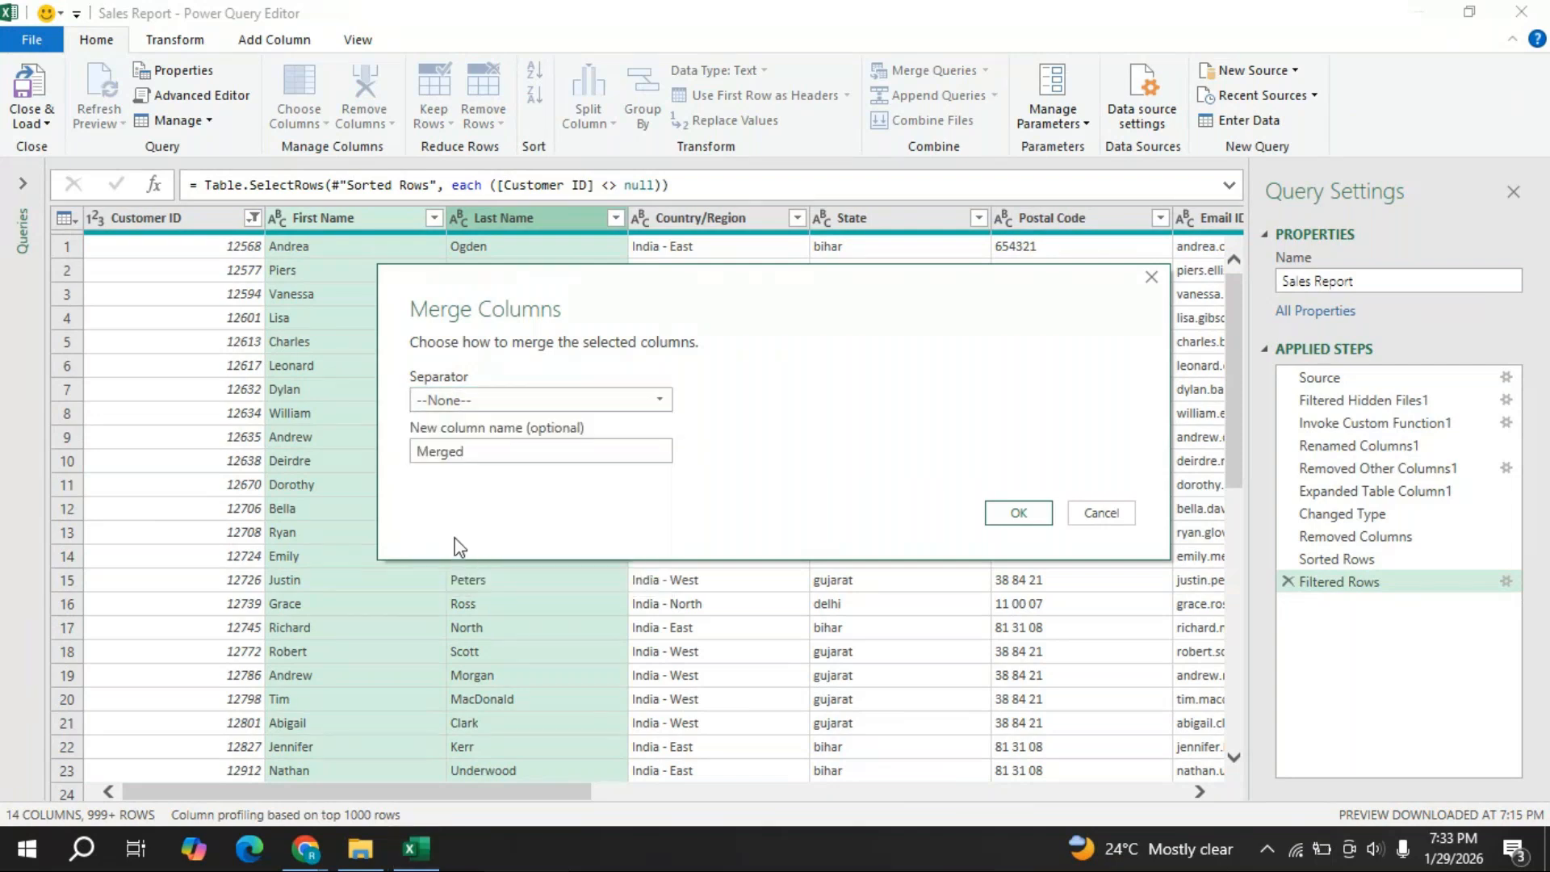
click(1016, 513)
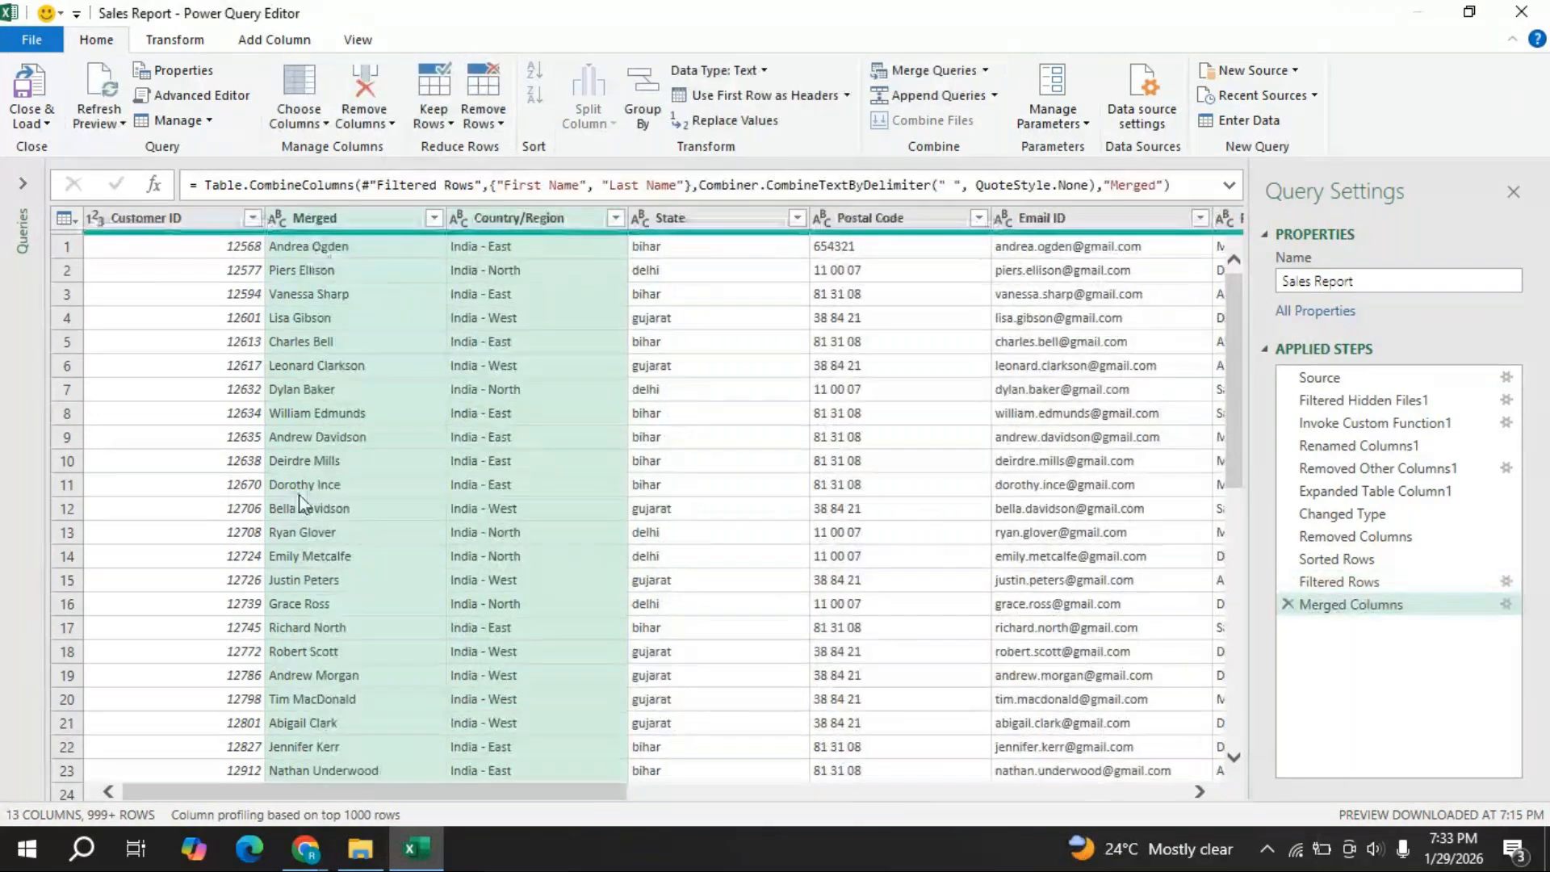
- Rename the Merged column header to 'Customer name'
double_click(336, 218)
text(Customer name)
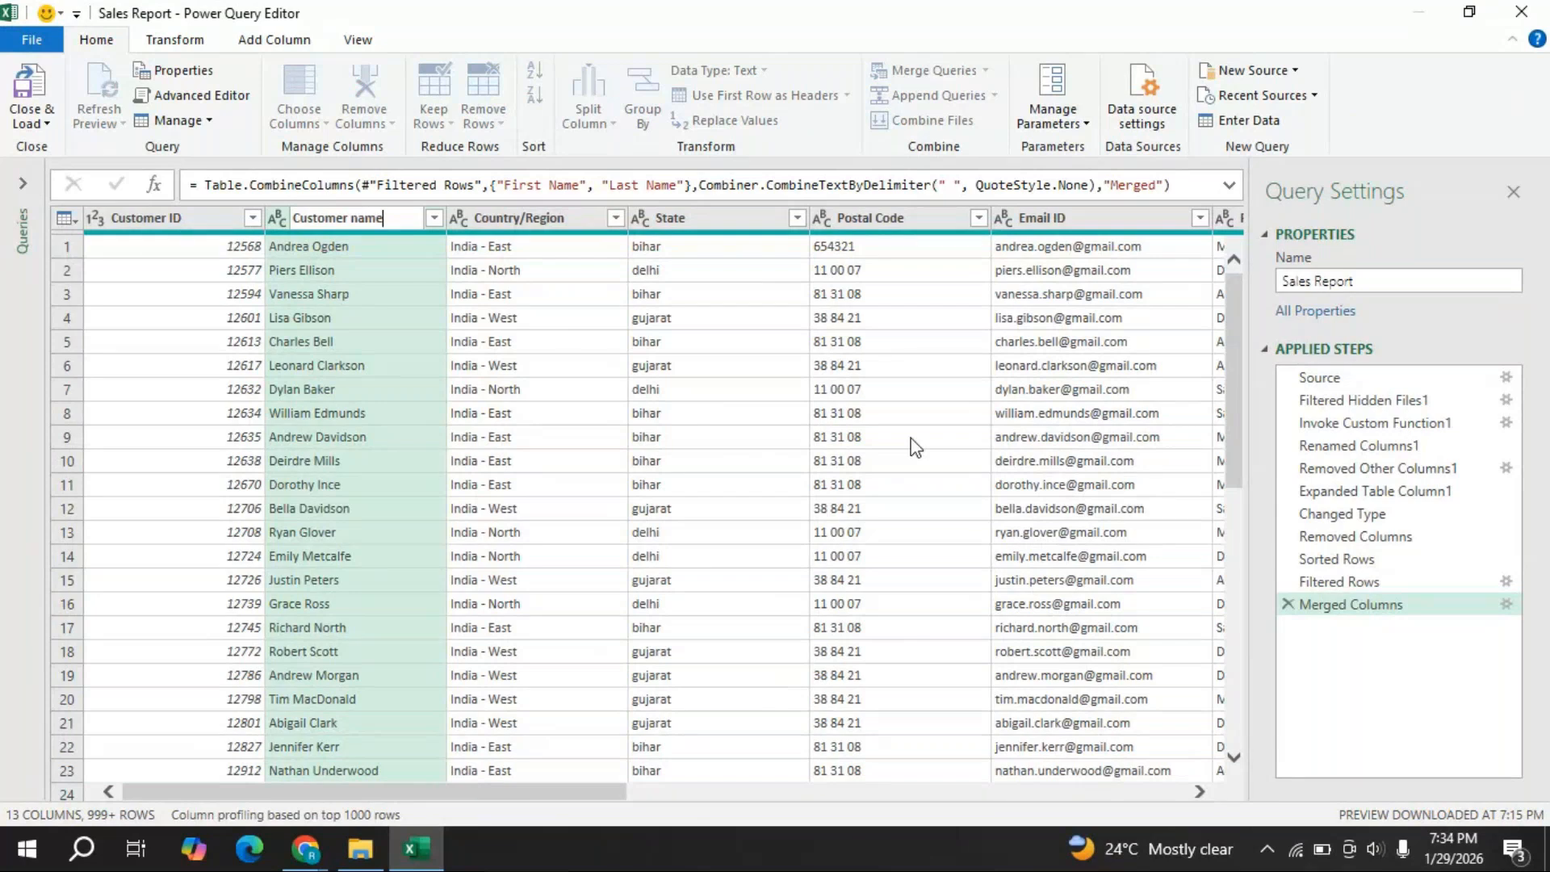
key(Return)
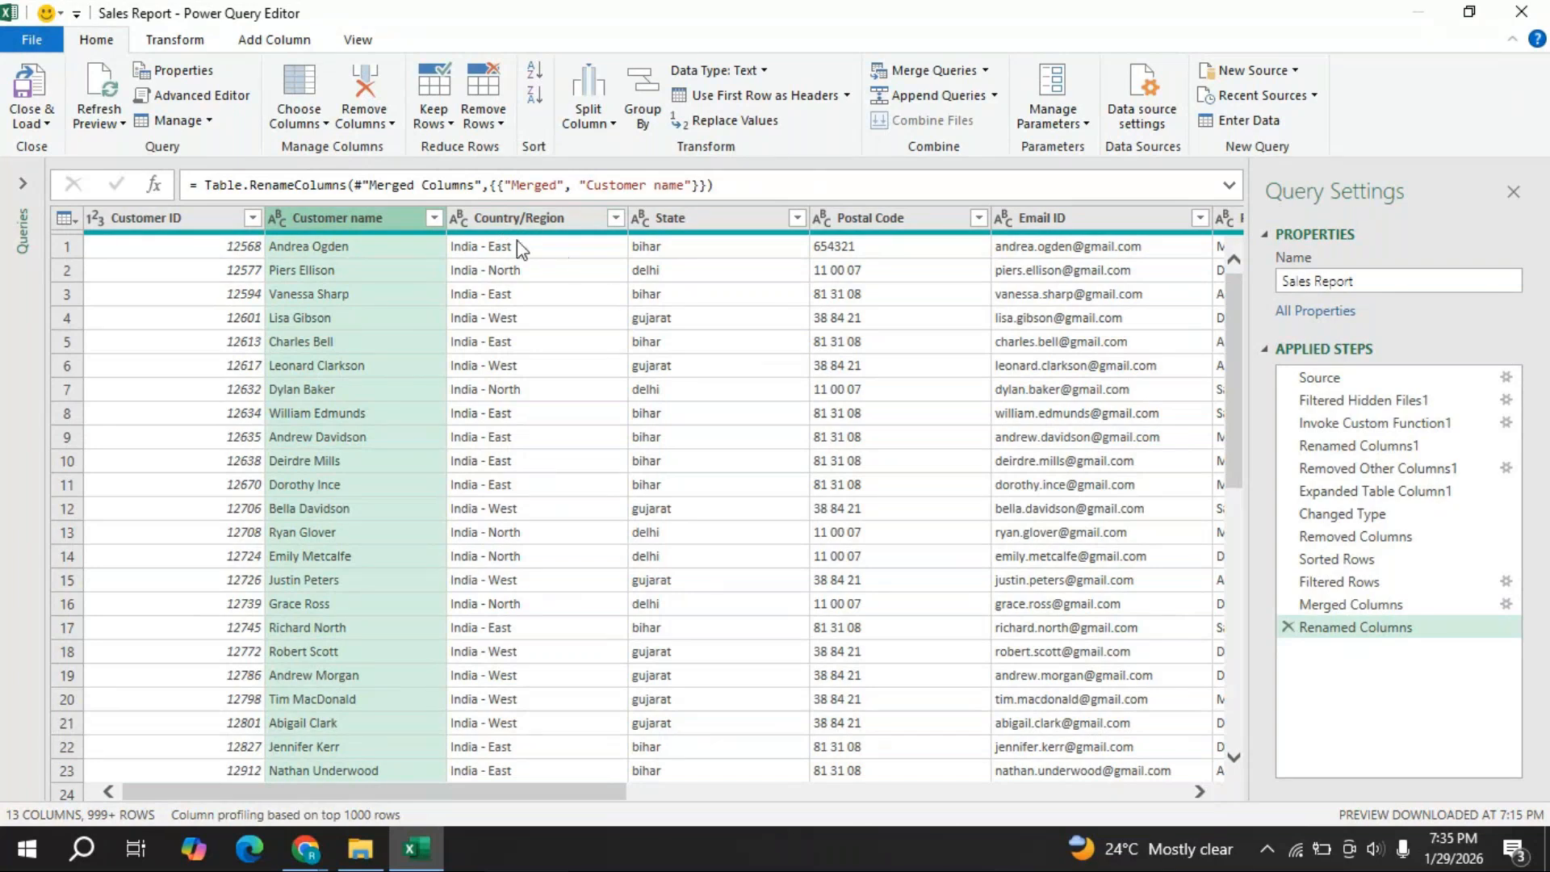
- Split Country/Region by a custom dash delimiter into Country/Region.1 and Country/Region.2
click(523, 216)
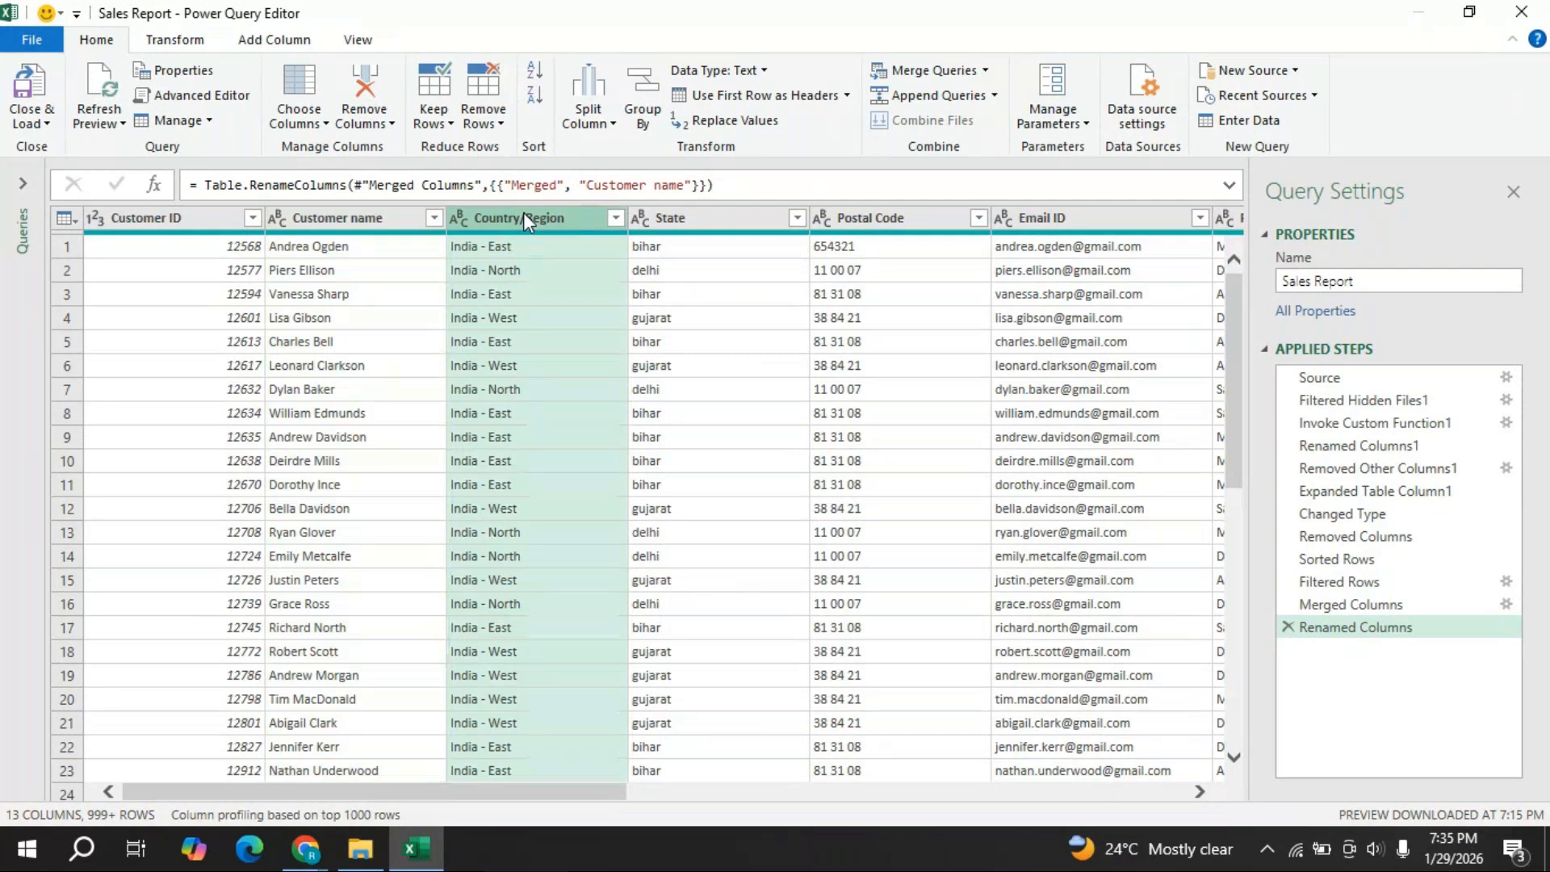
right_click(523, 217)
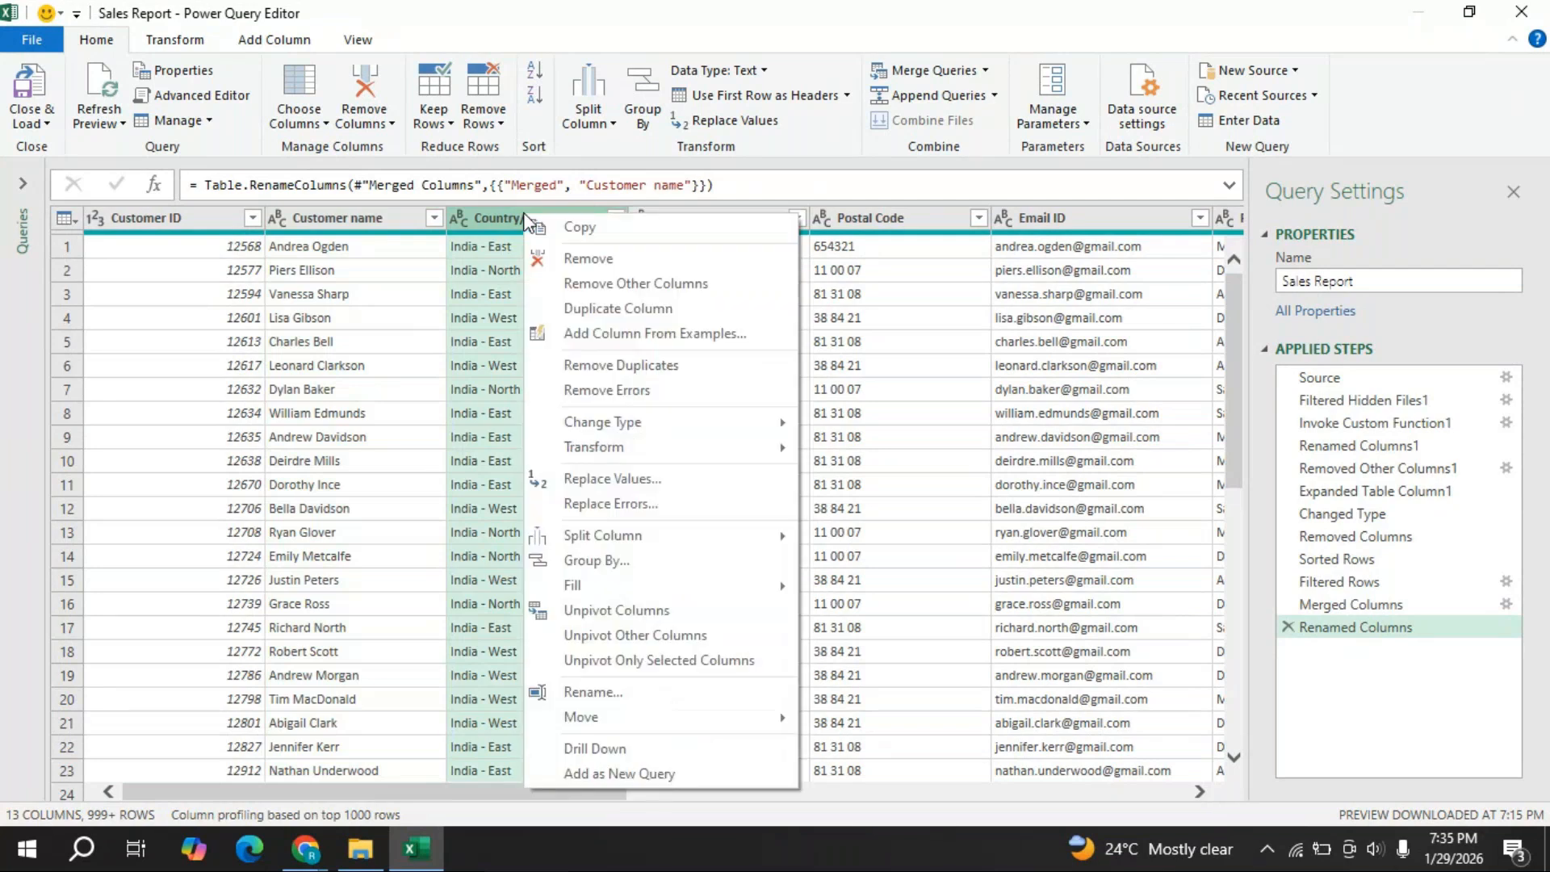
mouse_move(696, 537)
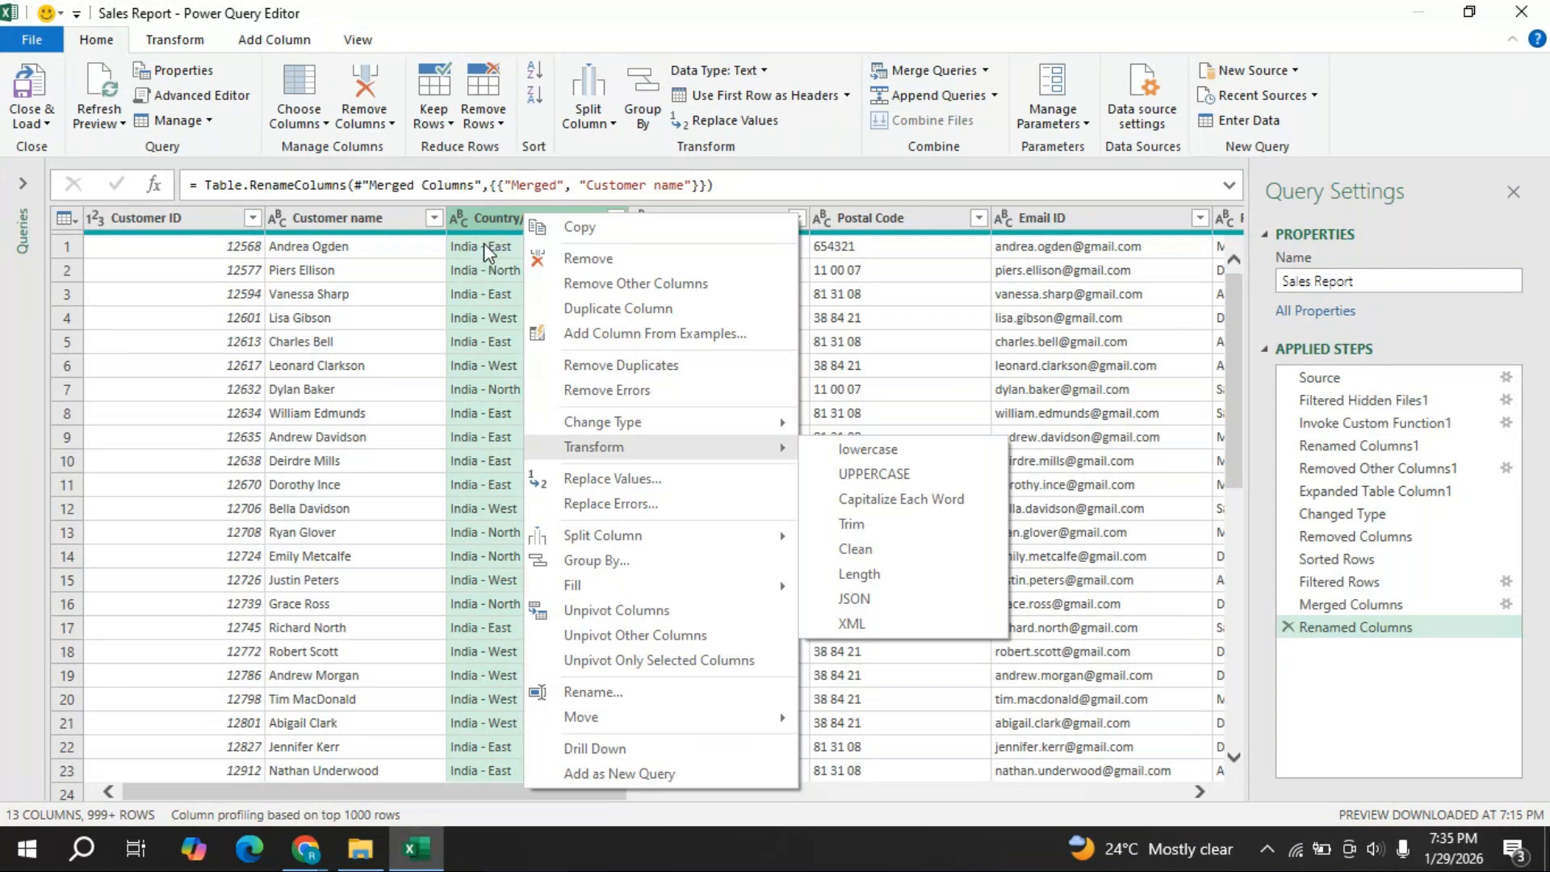
mouse_move(620, 539)
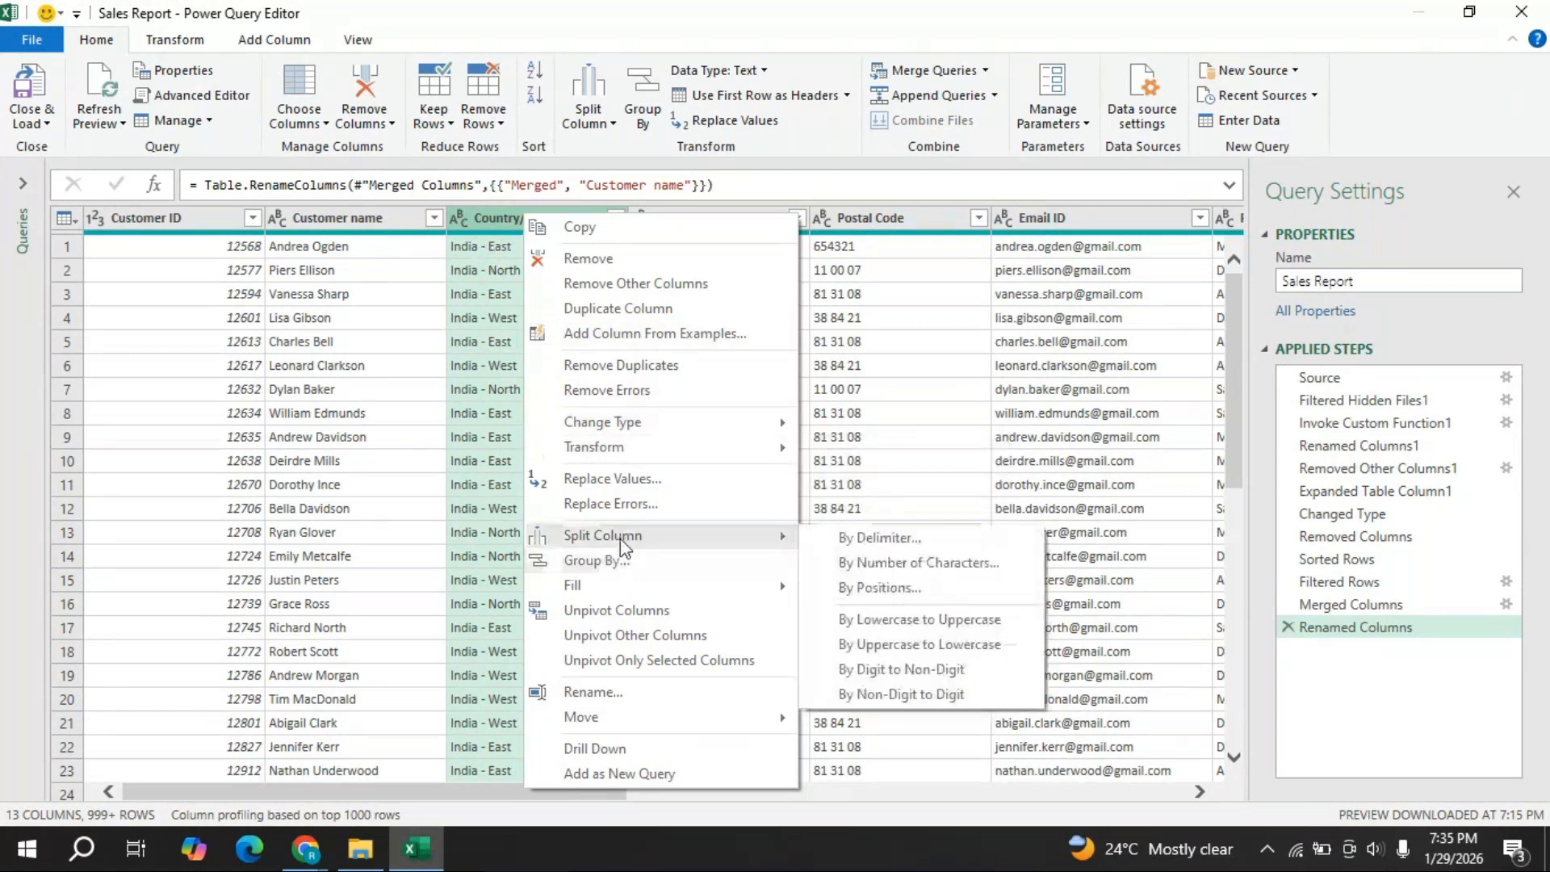
click(914, 537)
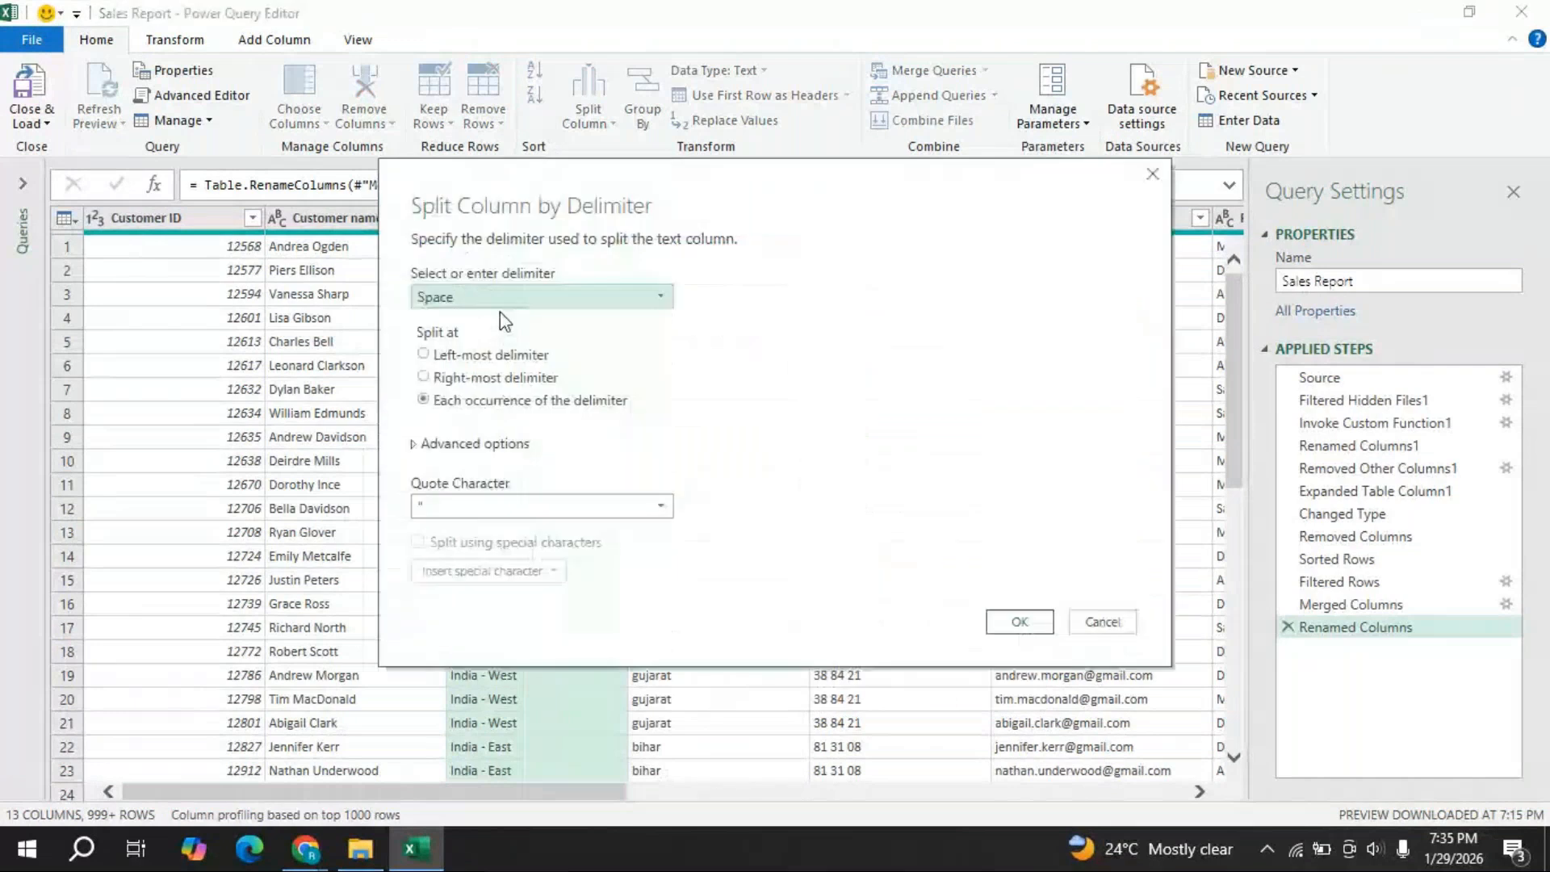
click(660, 296)
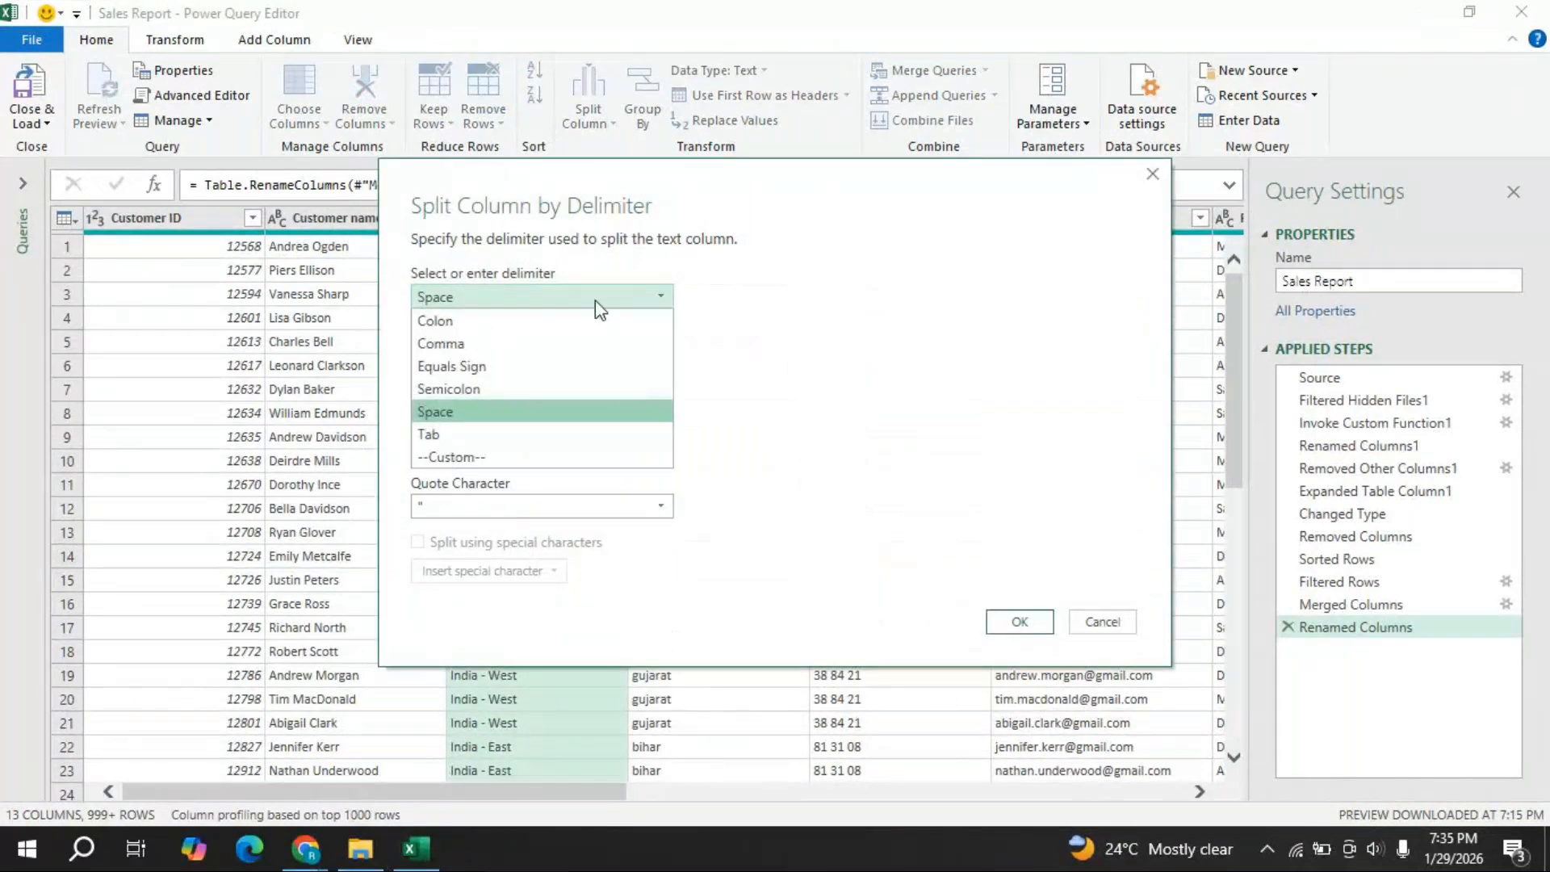
click(493, 457)
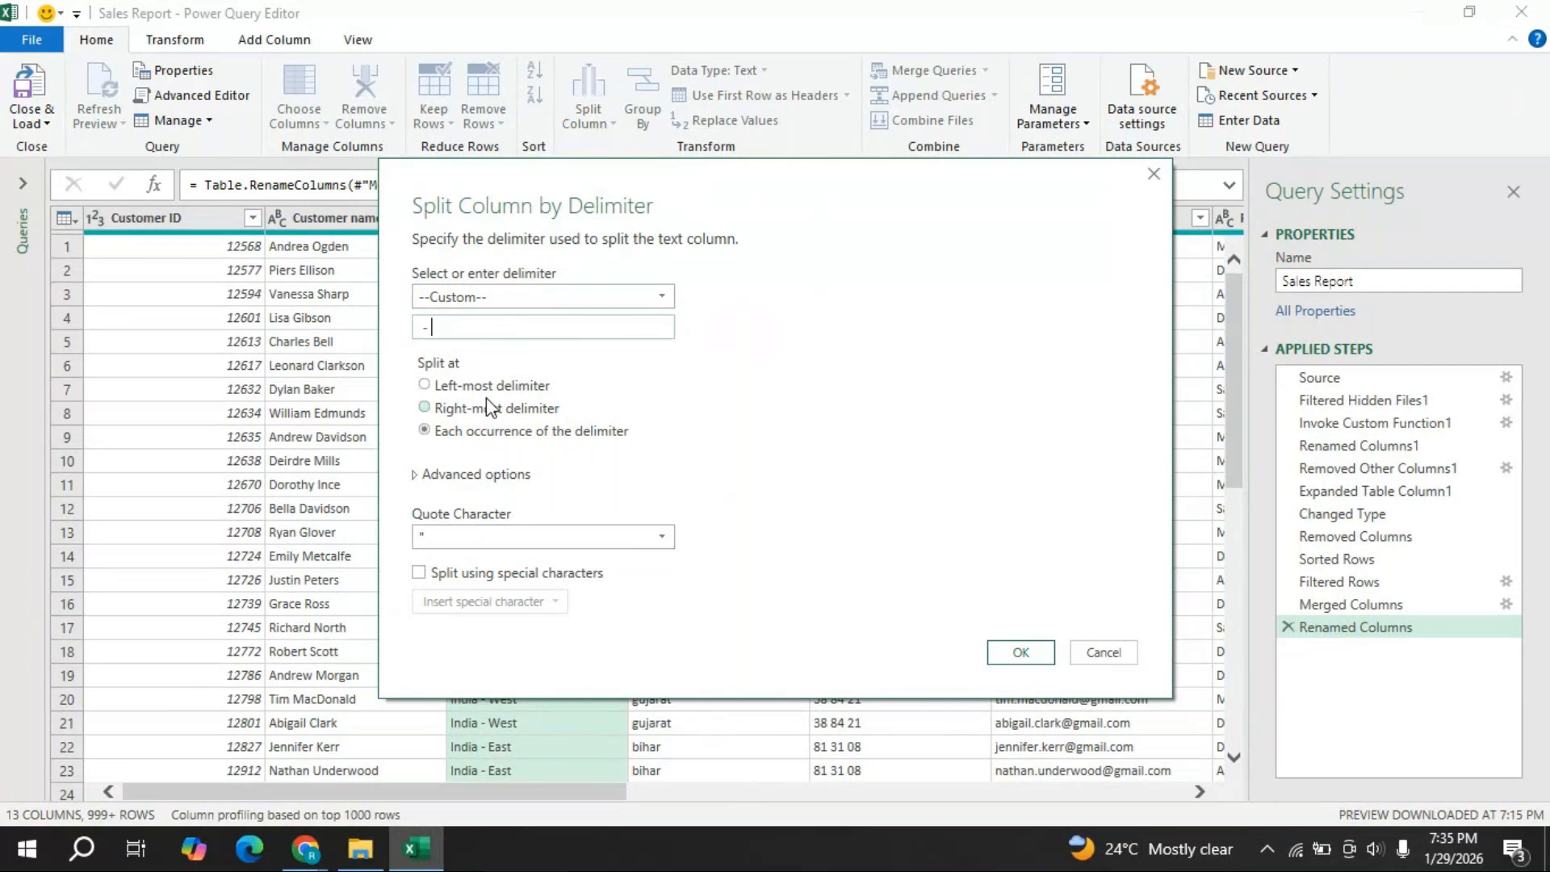
click(1020, 653)
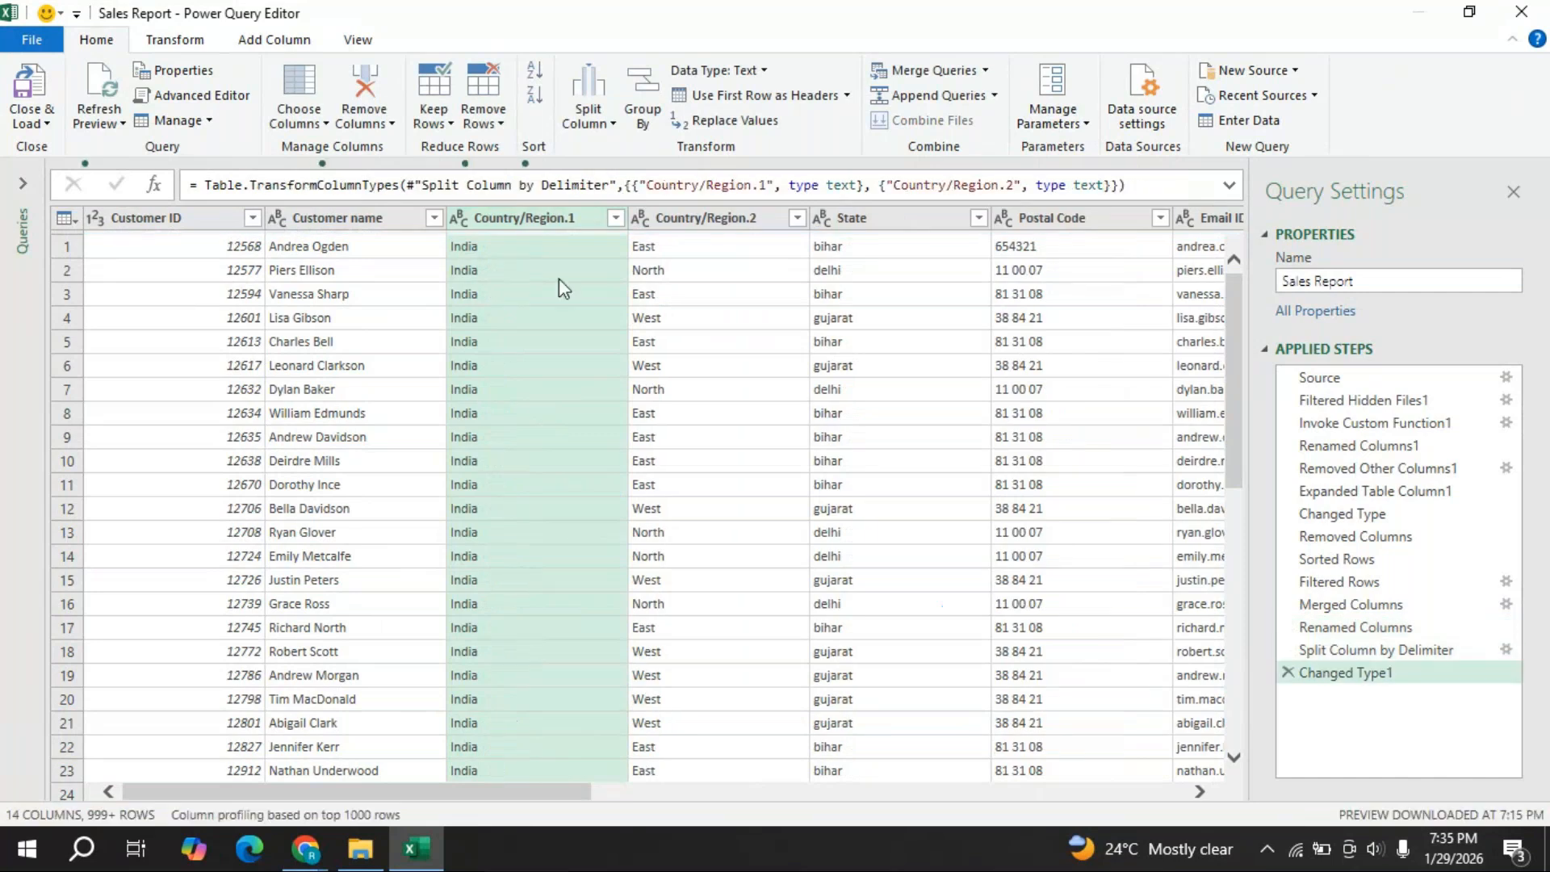
- Rename the Country/Region.1 column to Country
double_click(575, 222)
click(575, 221)
key(BackSpace)
key(BackSpace)
key(BackSpace)
key(BackSpace)
key(BackSpace)
key(BackSpace)
key(BackSpace)
key(BackSpace)
key(BackSpace)
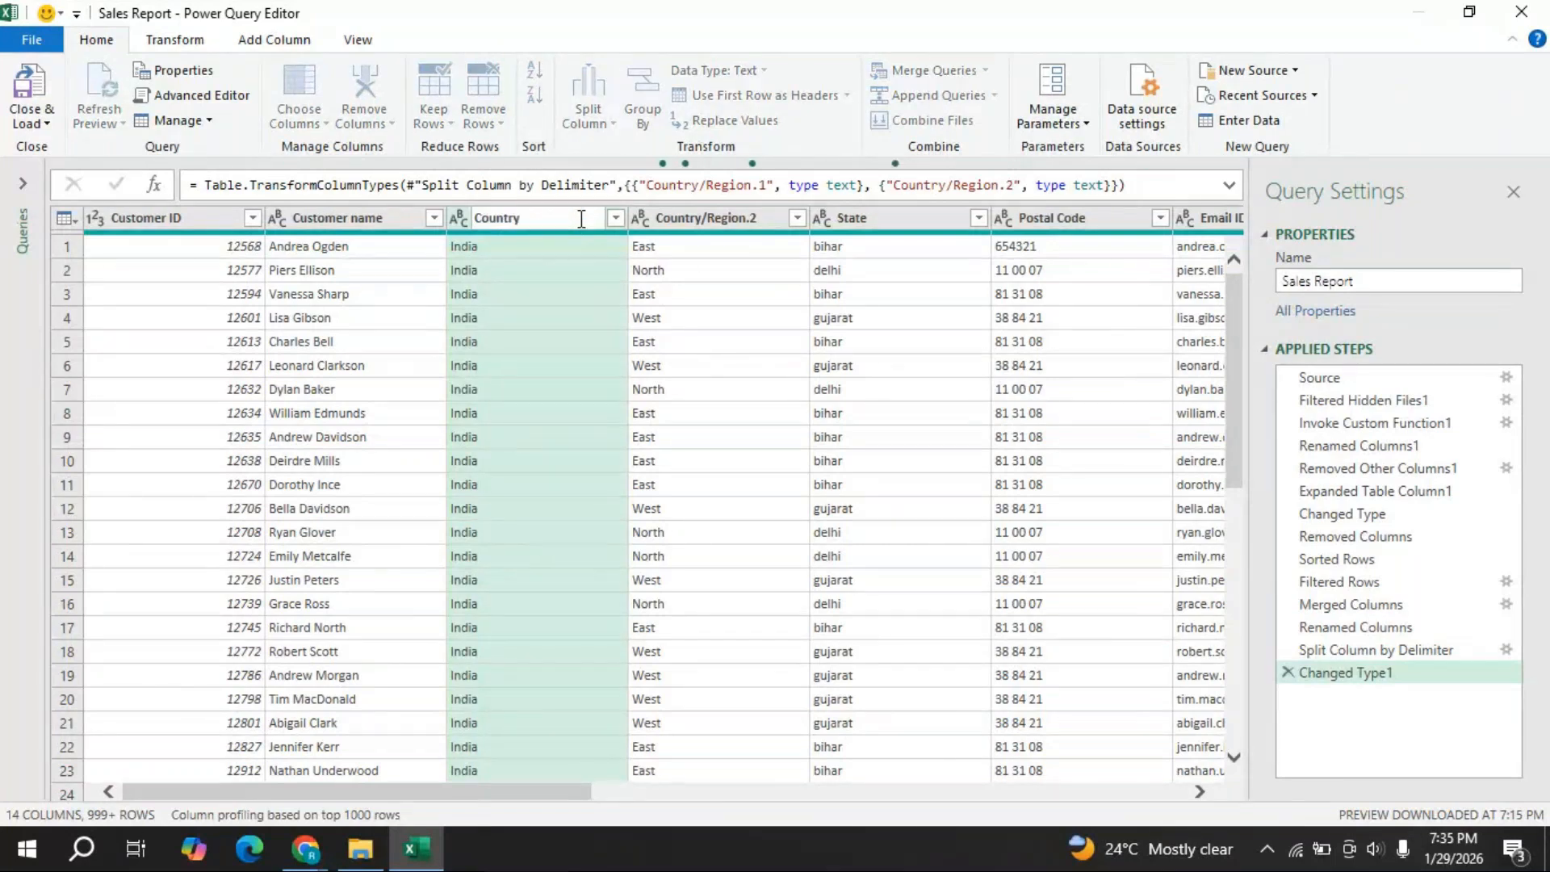
key(Return)
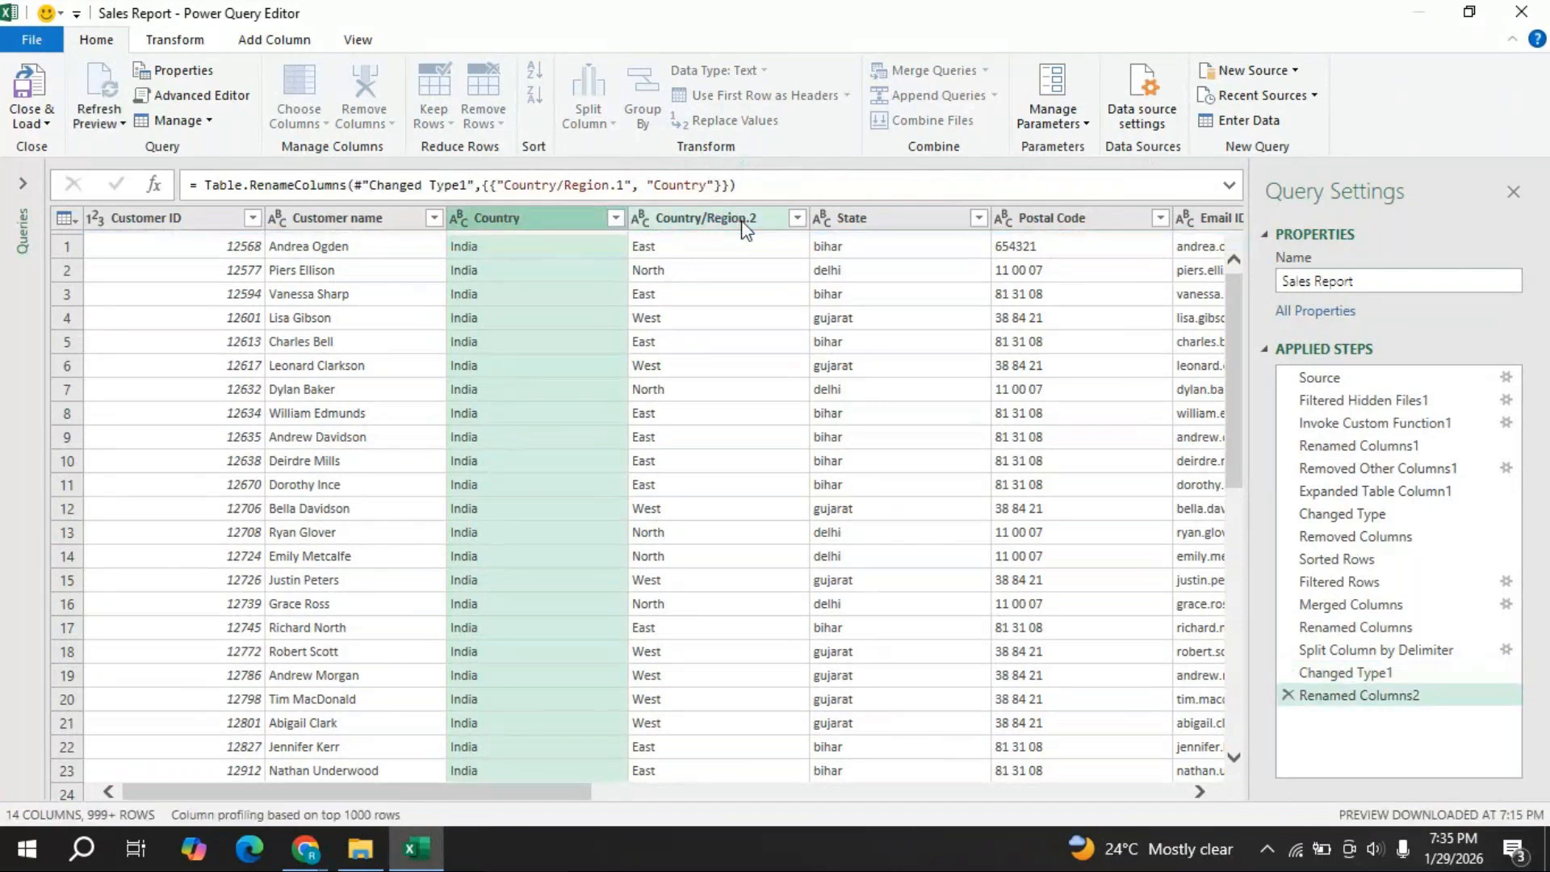
- Rename the Country/Region.2 column to Region
click(766, 219)
key(BackSpace)
key(BackSpace)
key(Left)
key(Left)
key(Left)
key(Left)
key(Left)
key(Left)
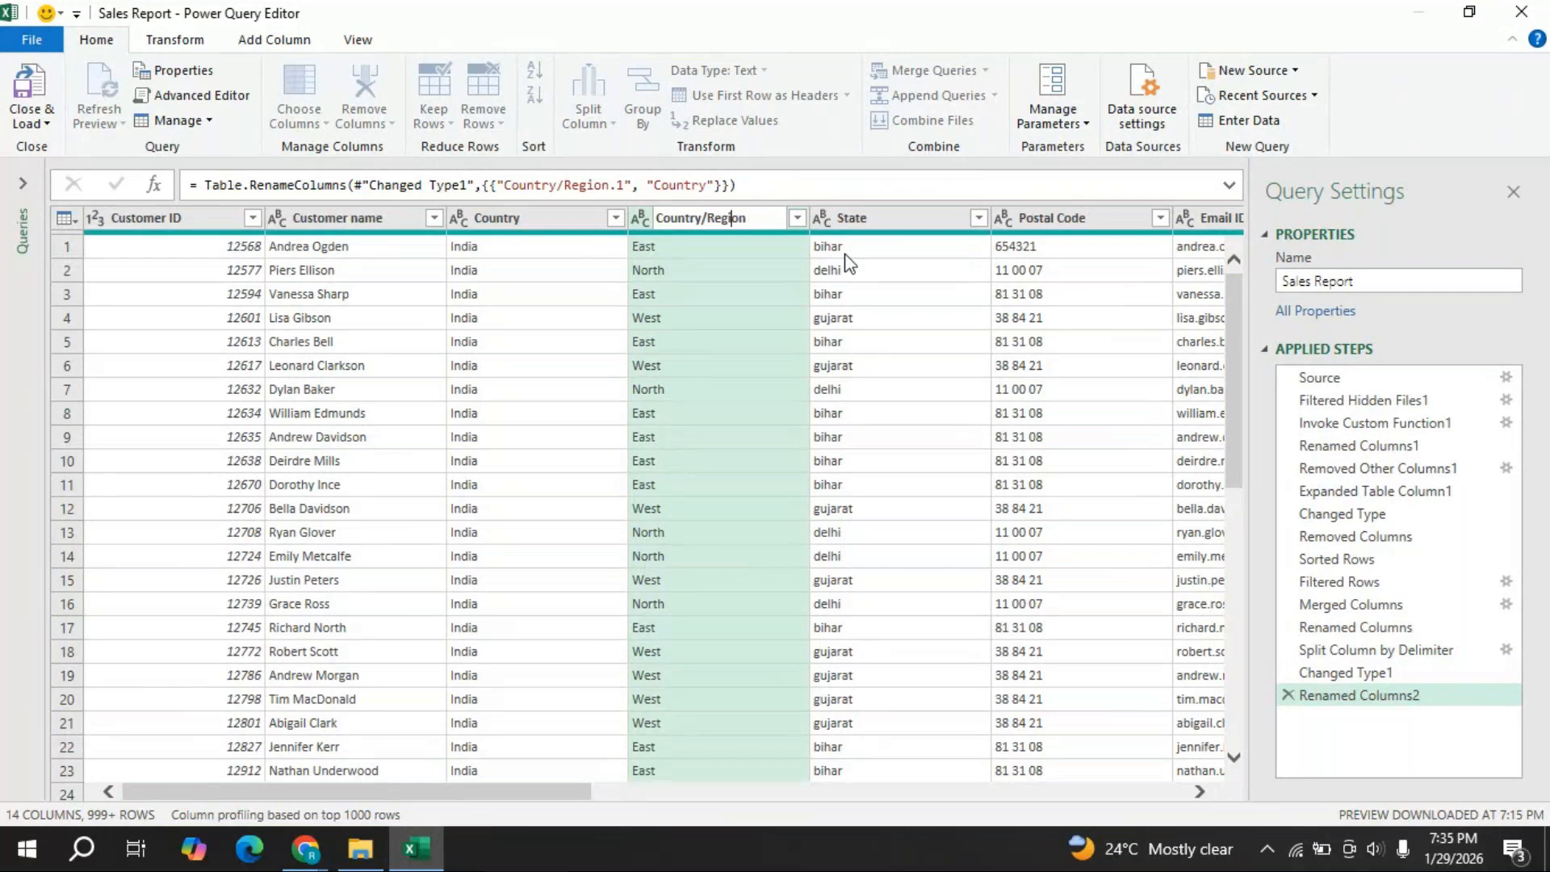
key(BackSpace)
key(BackSpace)
key(BackSpace)
key(BackSpace)
key(BackSpace)
key(BackSpace)
key(BackSpace)
key(BackSpace)
key(Return)
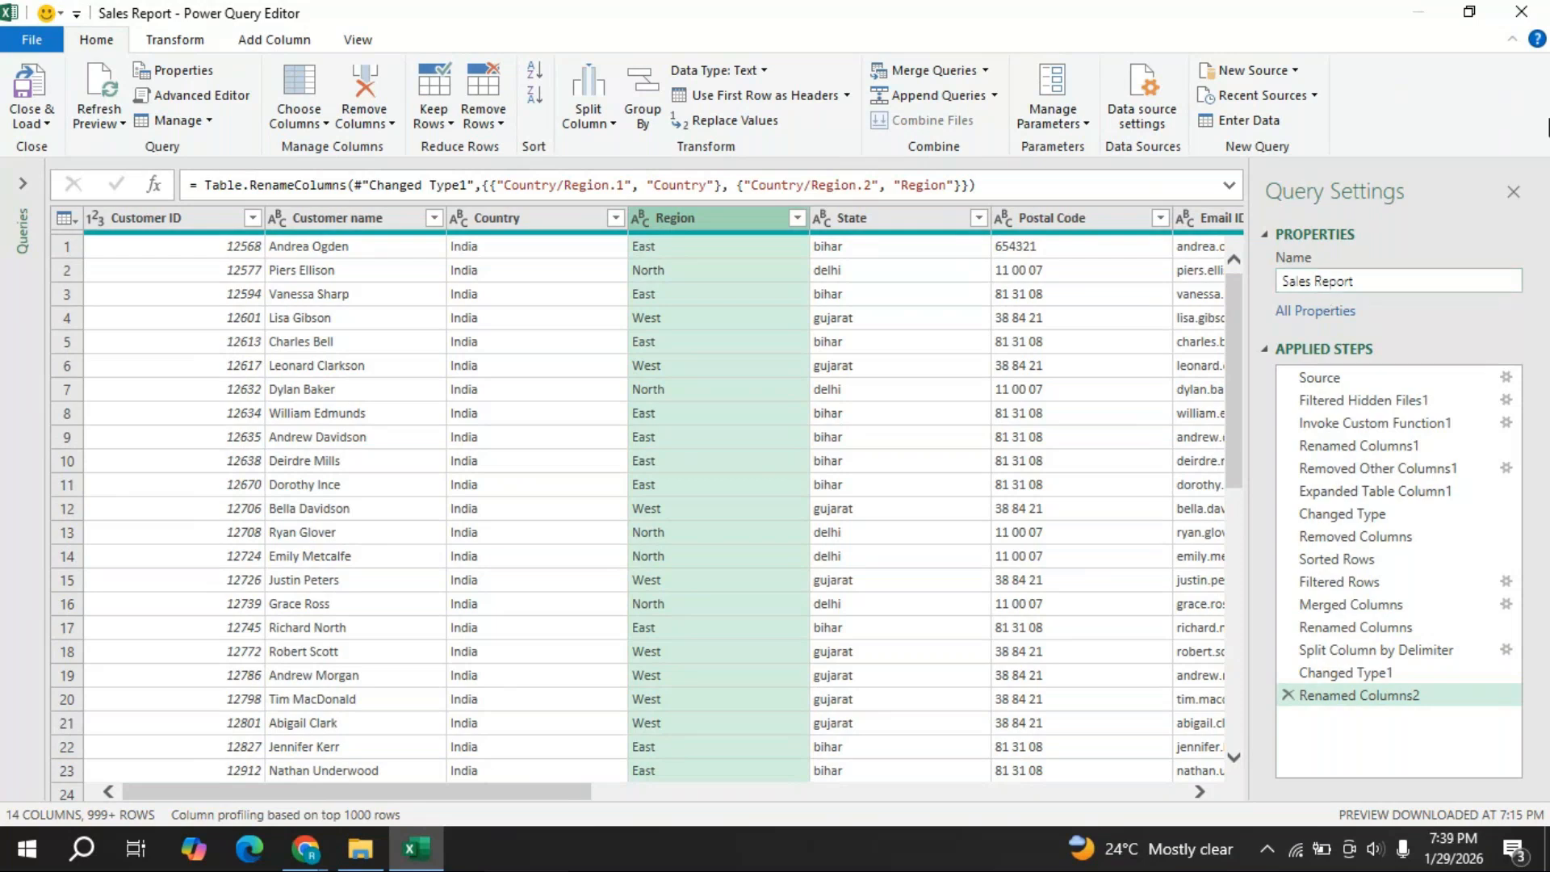
- Apply Capitalize Each Word to the State column so values read Bihar, Delhi, Gujarat
click(903, 230)
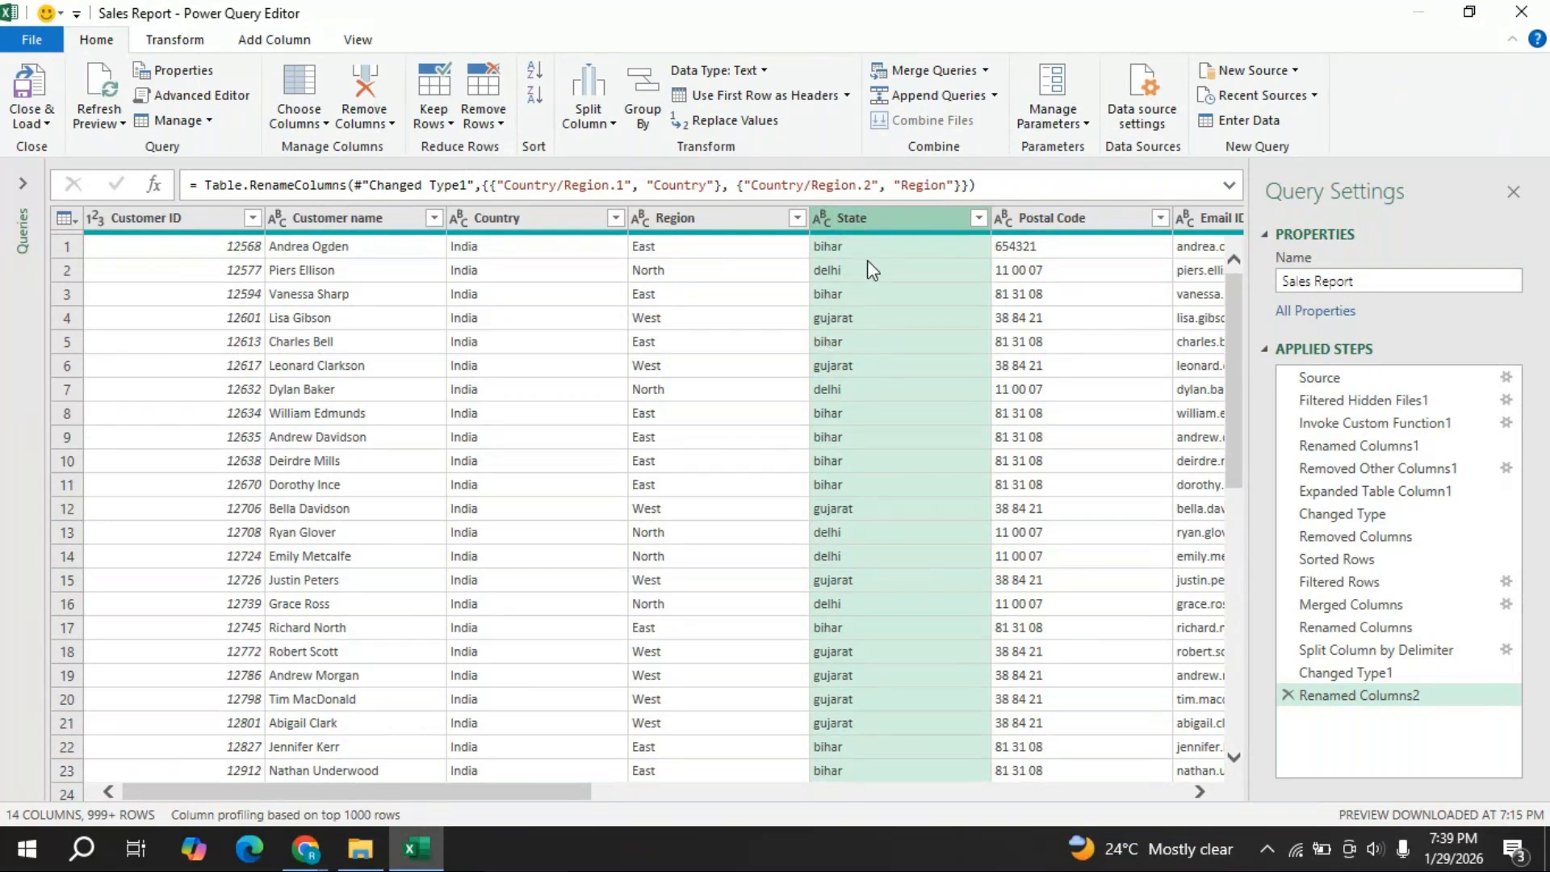
right_click(856, 219)
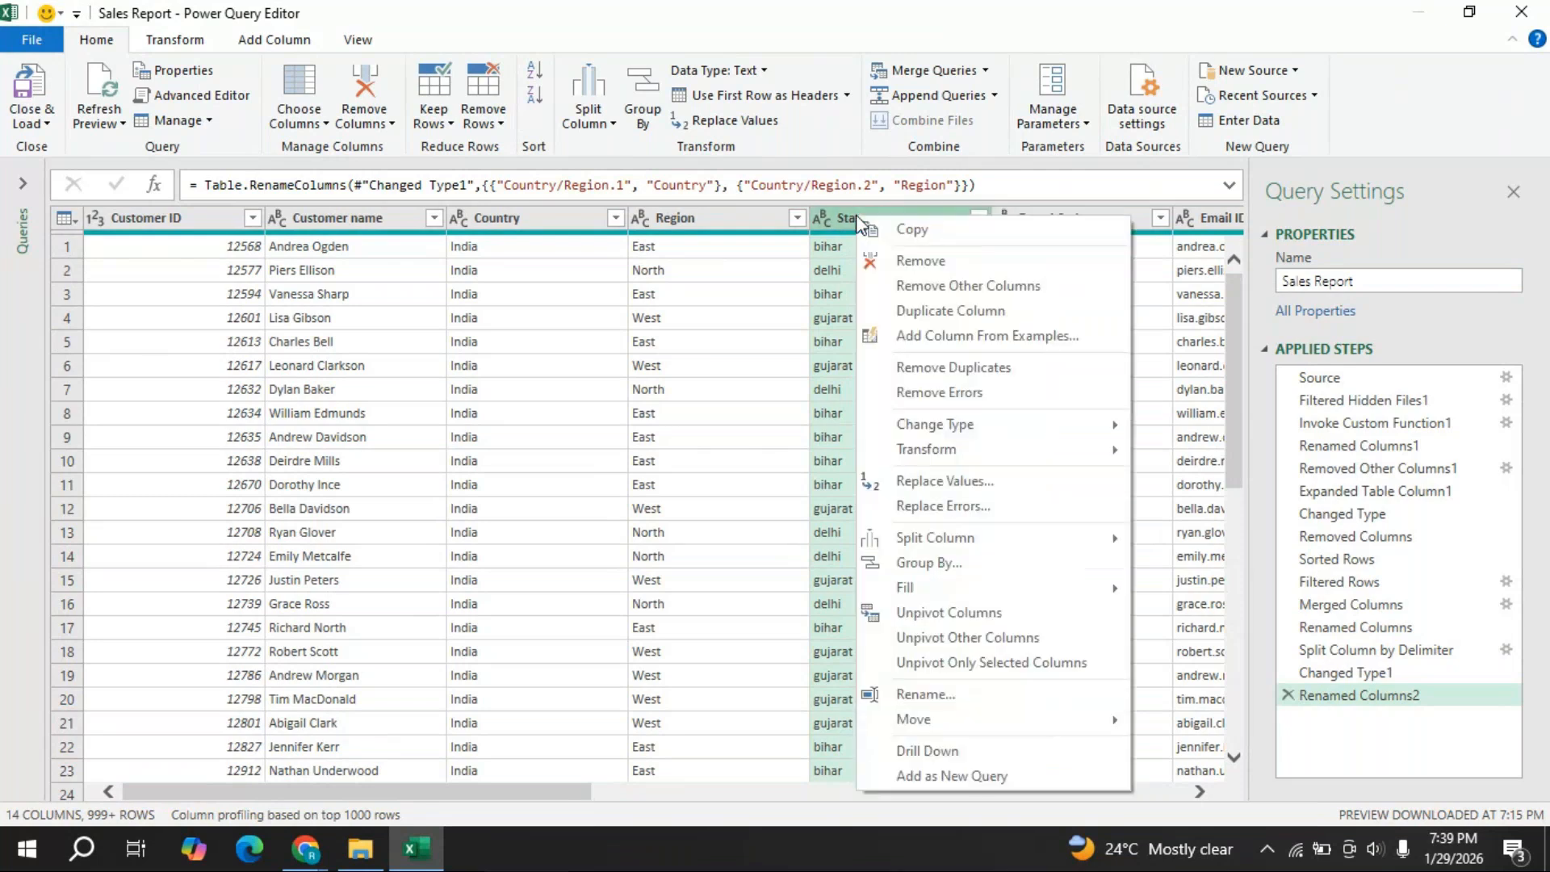
mouse_move(1029, 452)
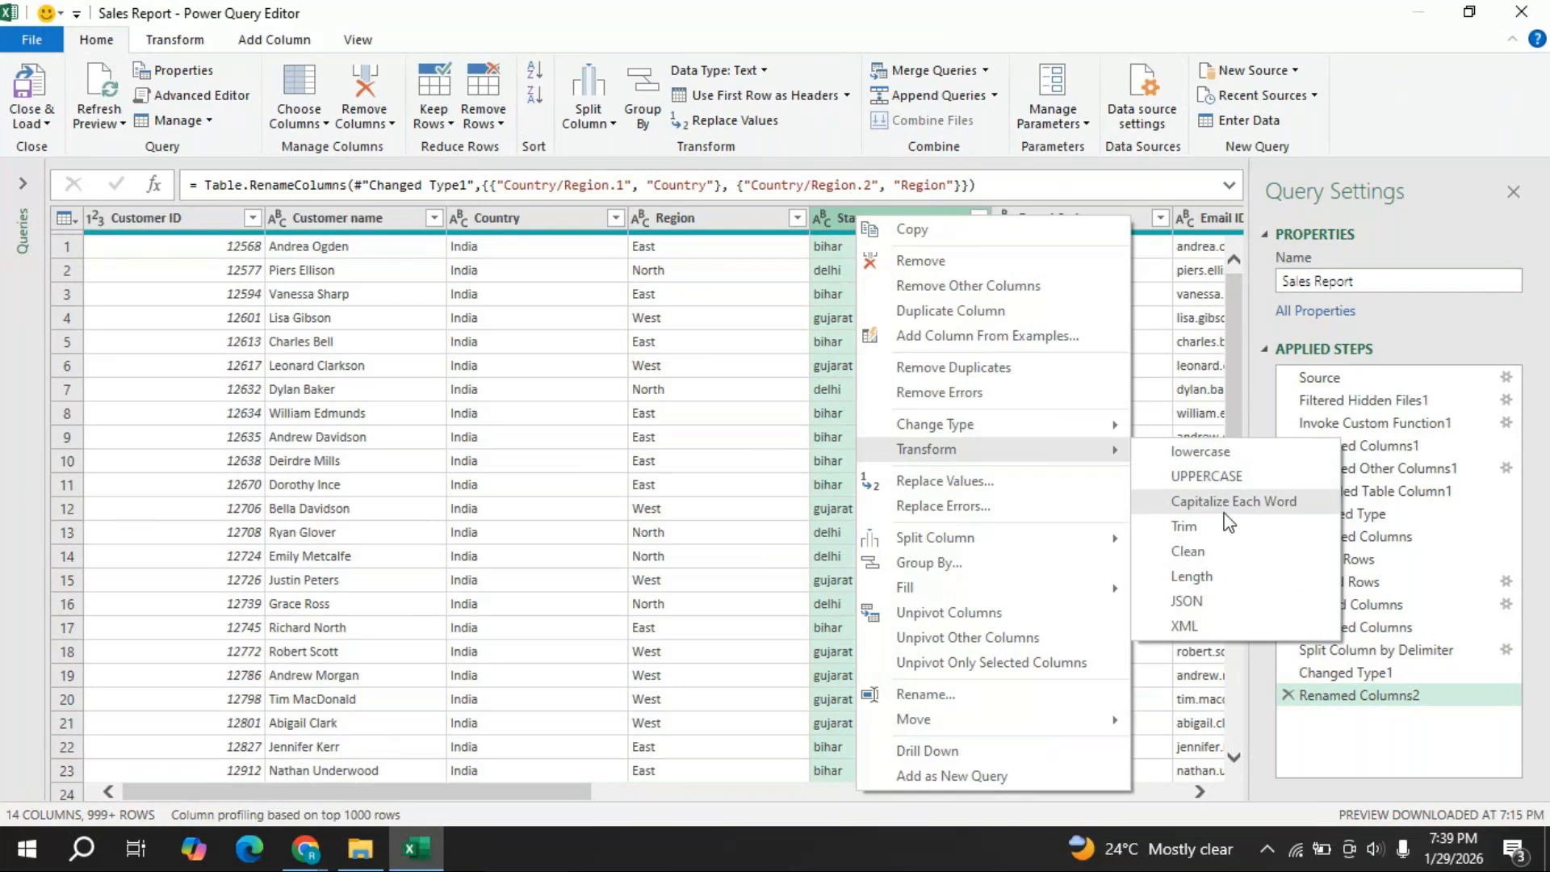
click(757, 222)
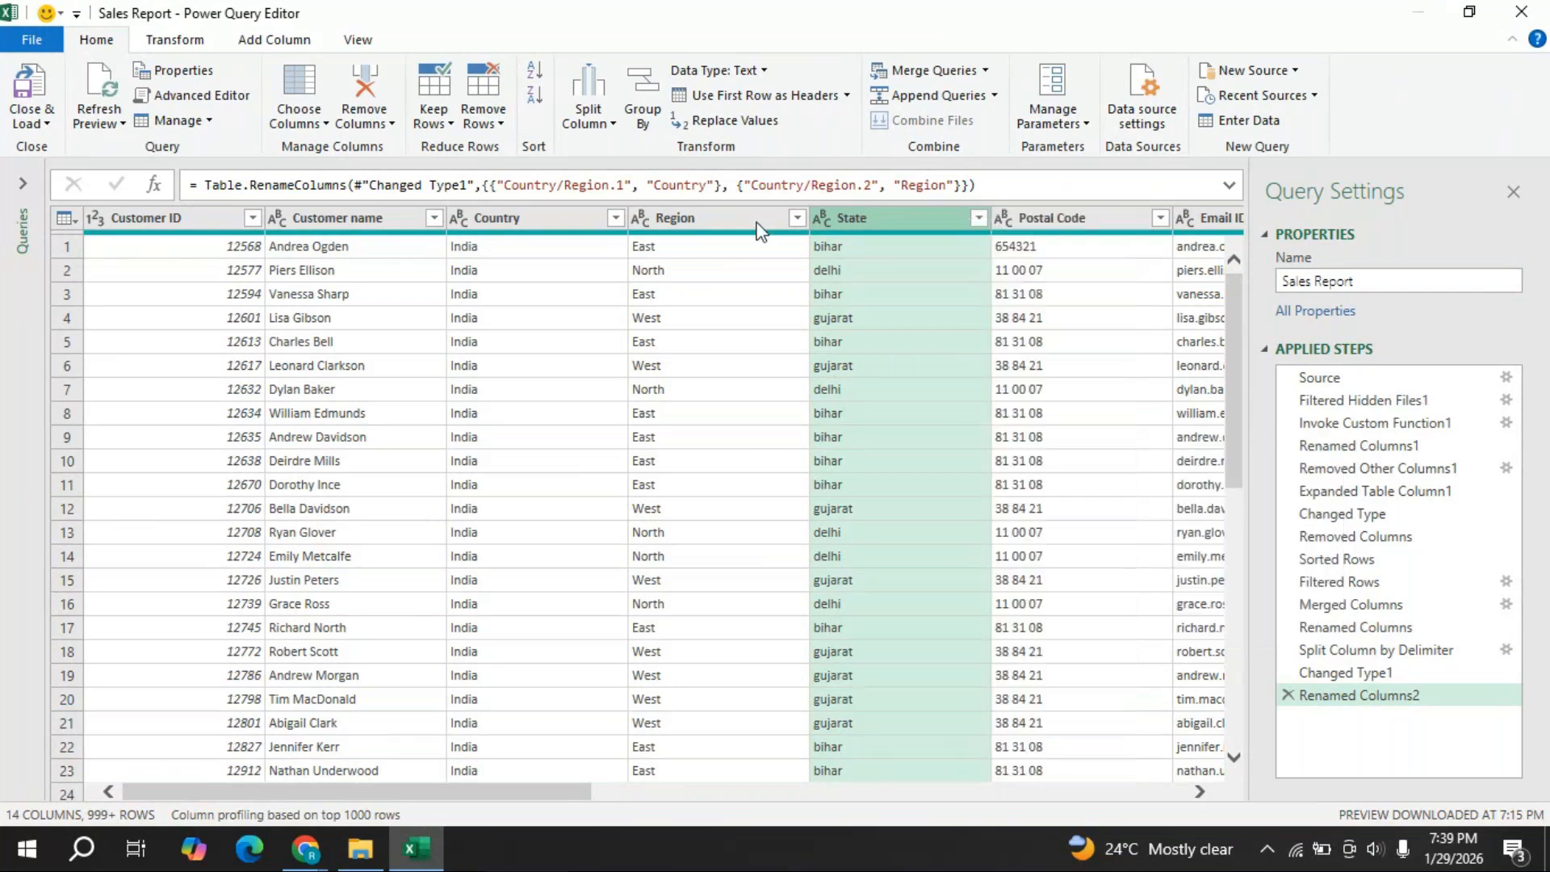
click(902, 226)
right_click(897, 221)
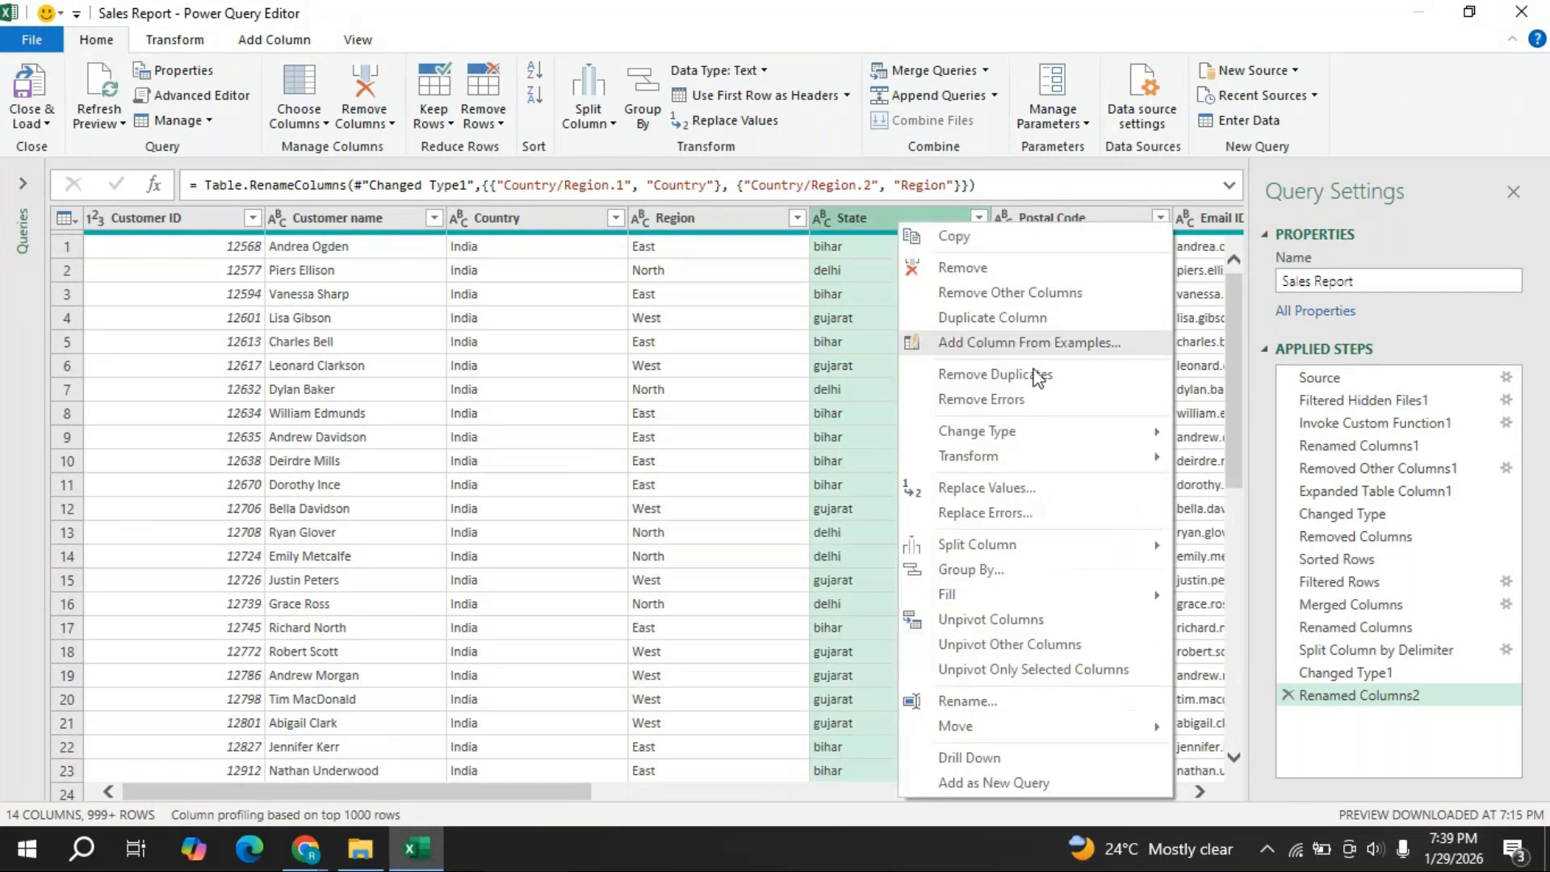
mouse_move(1034, 460)
click(1284, 504)
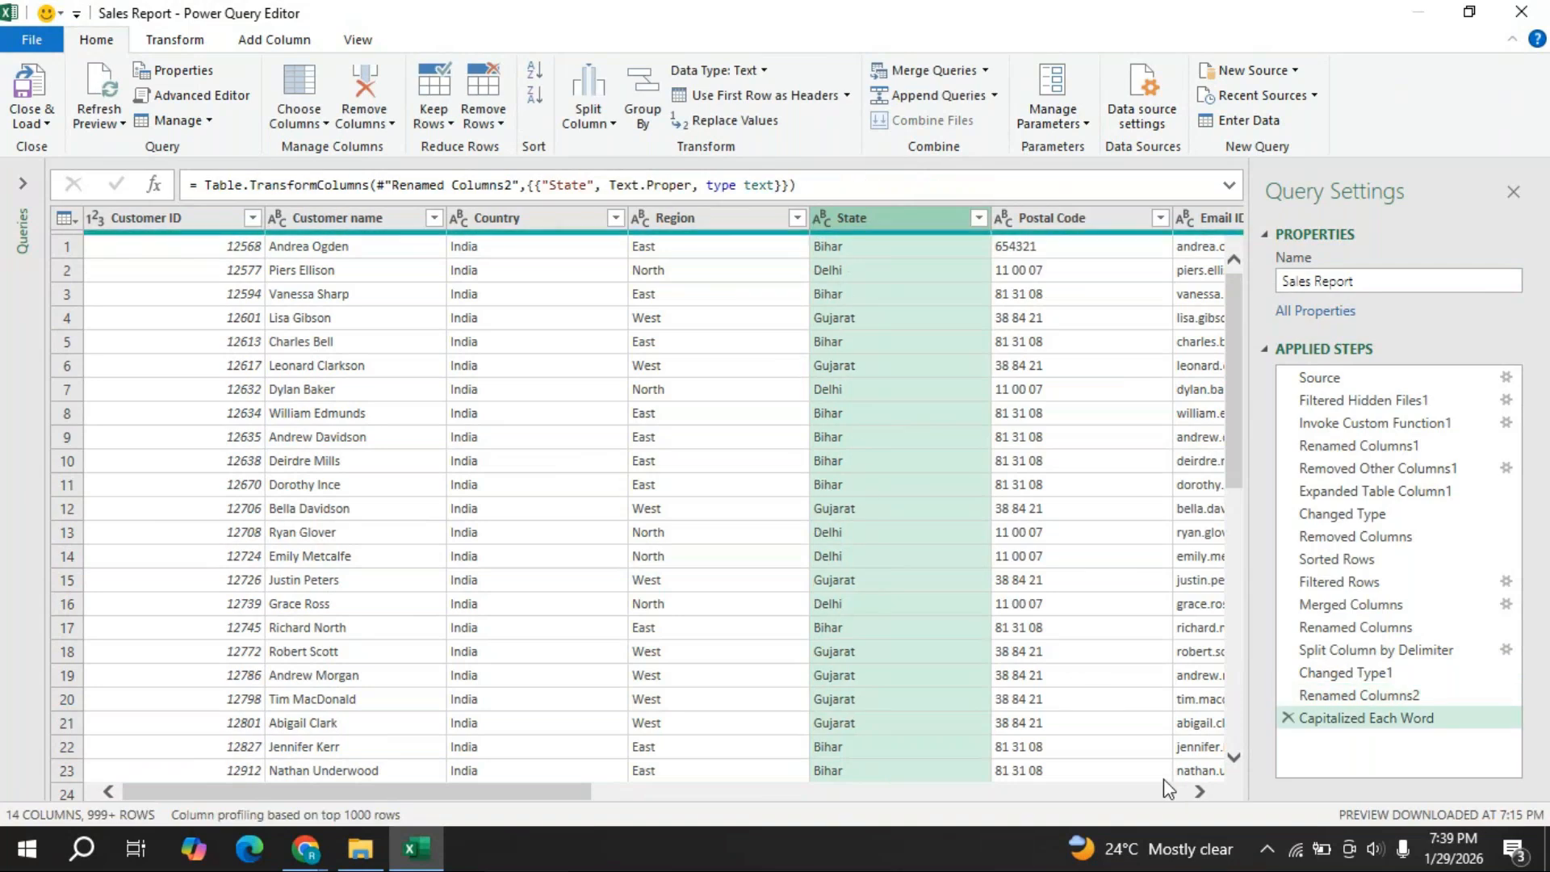
- Scroll the preview right and select the Postal Code column
click(1200, 792)
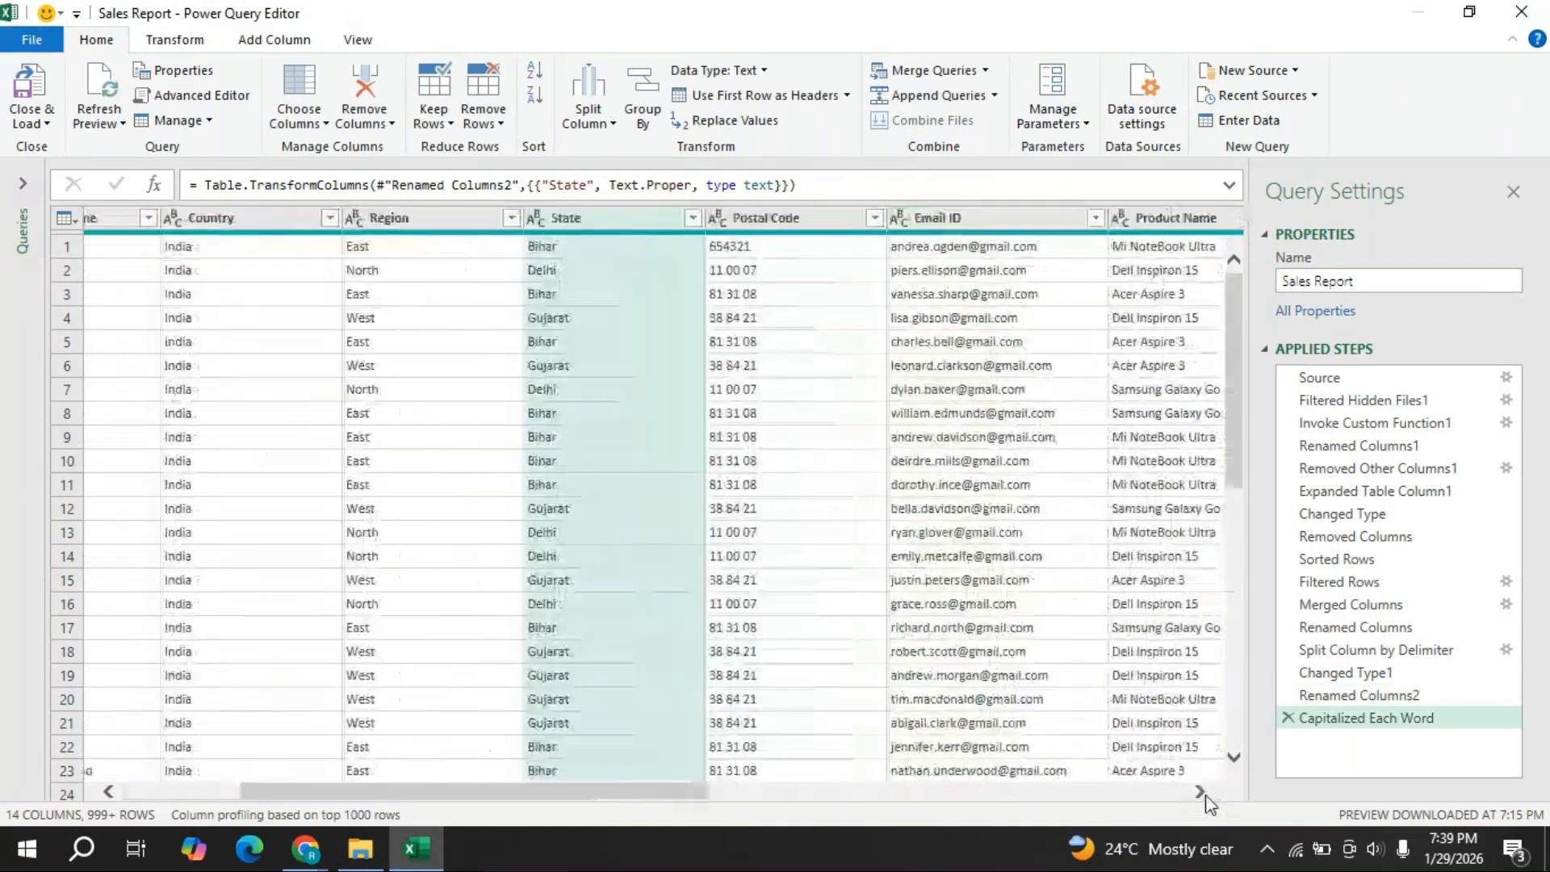
click(619, 220)
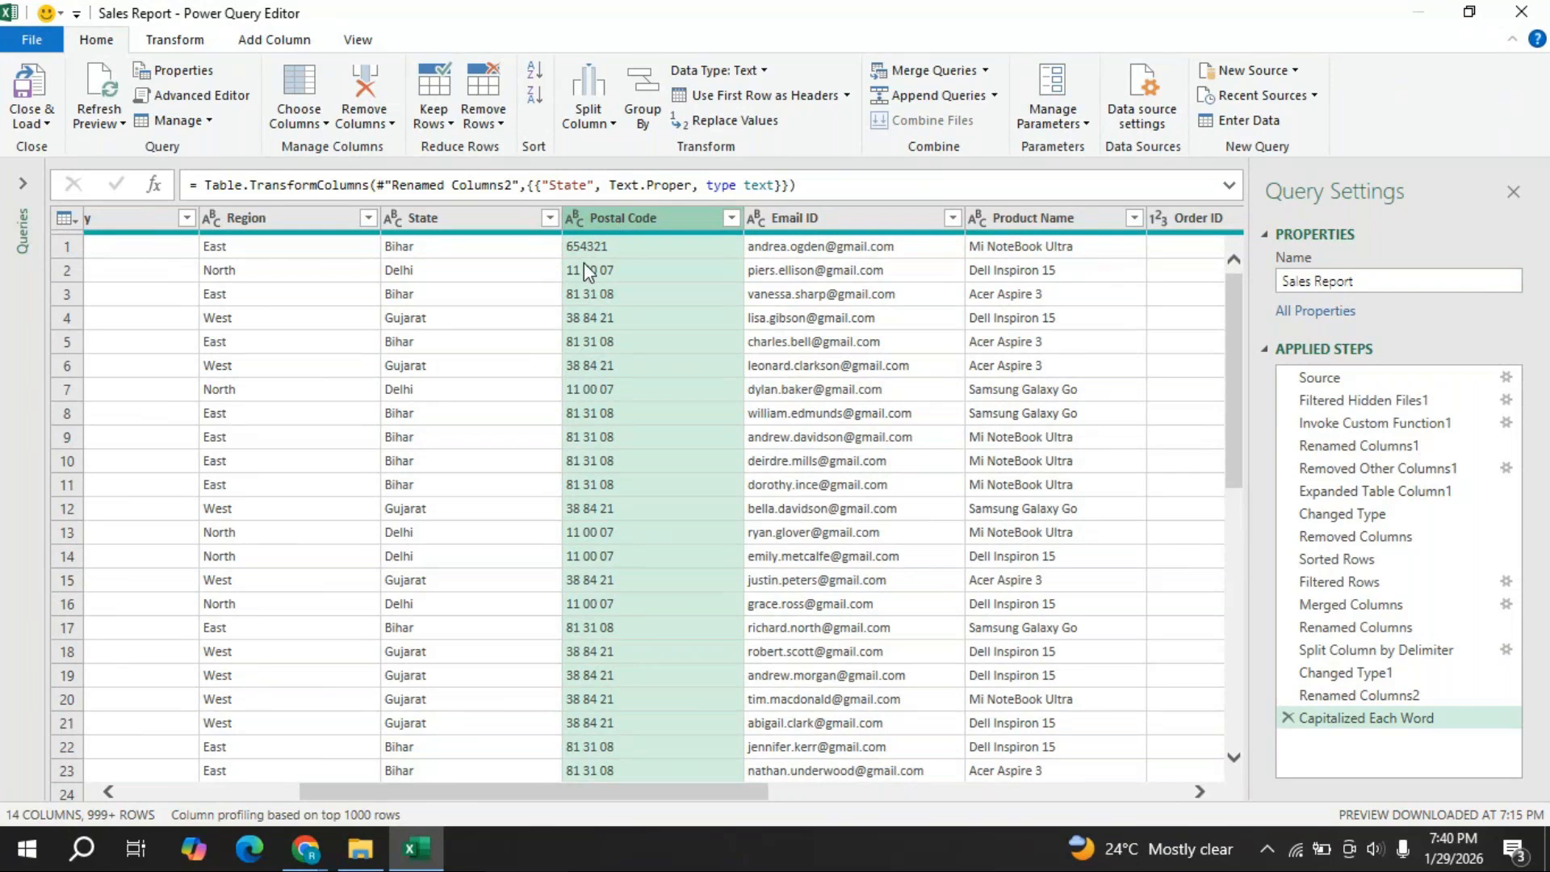
- Replace spaces with nothing in Postal Code, then detect its data type as whole number
right_click(662, 215)
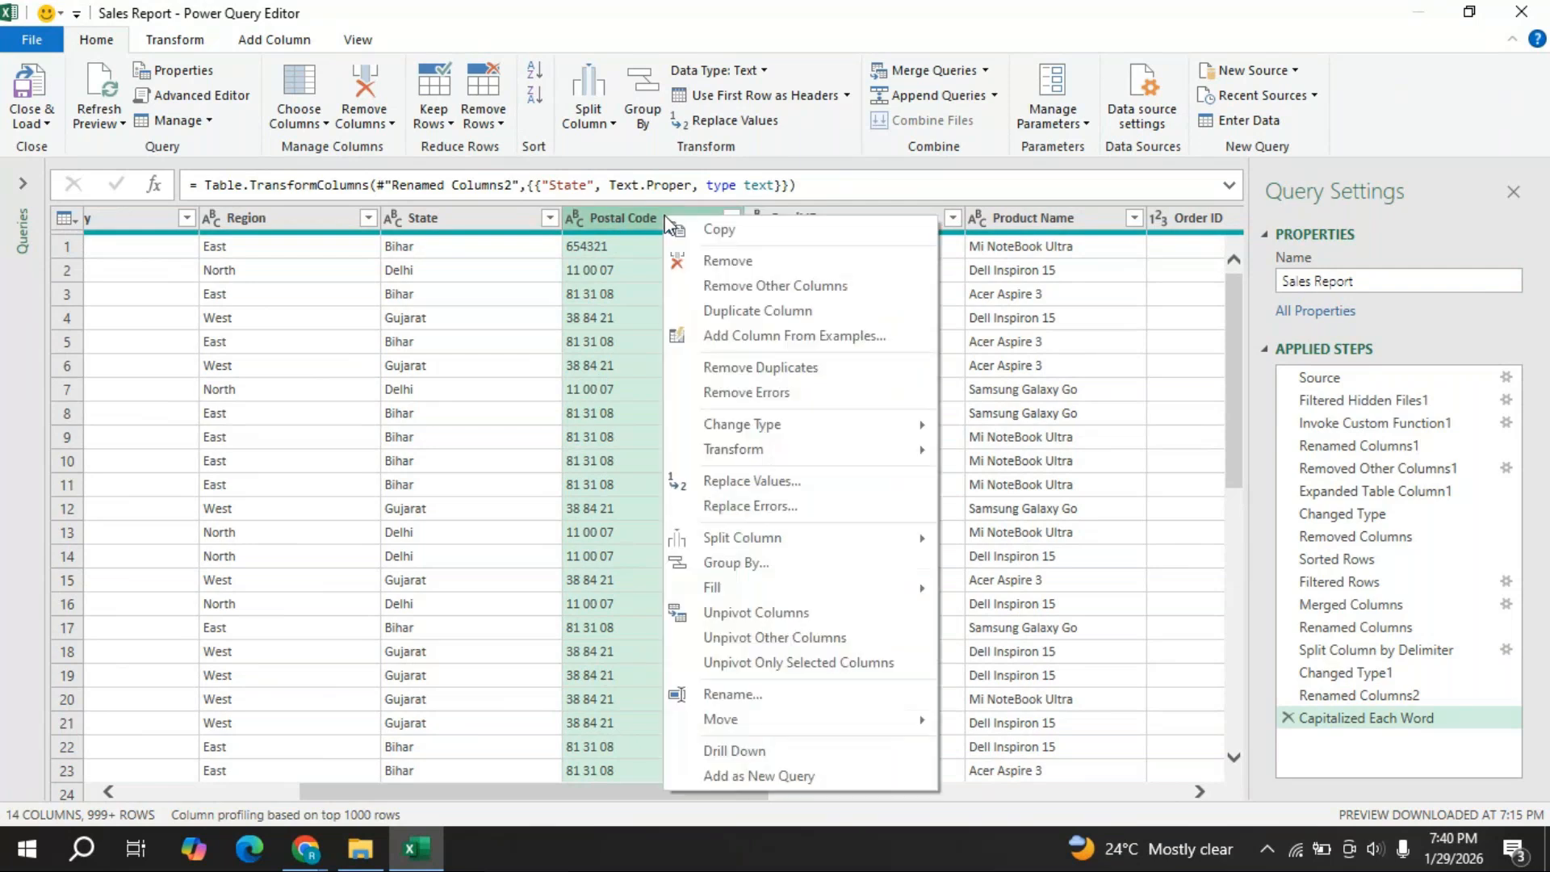
click(759, 482)
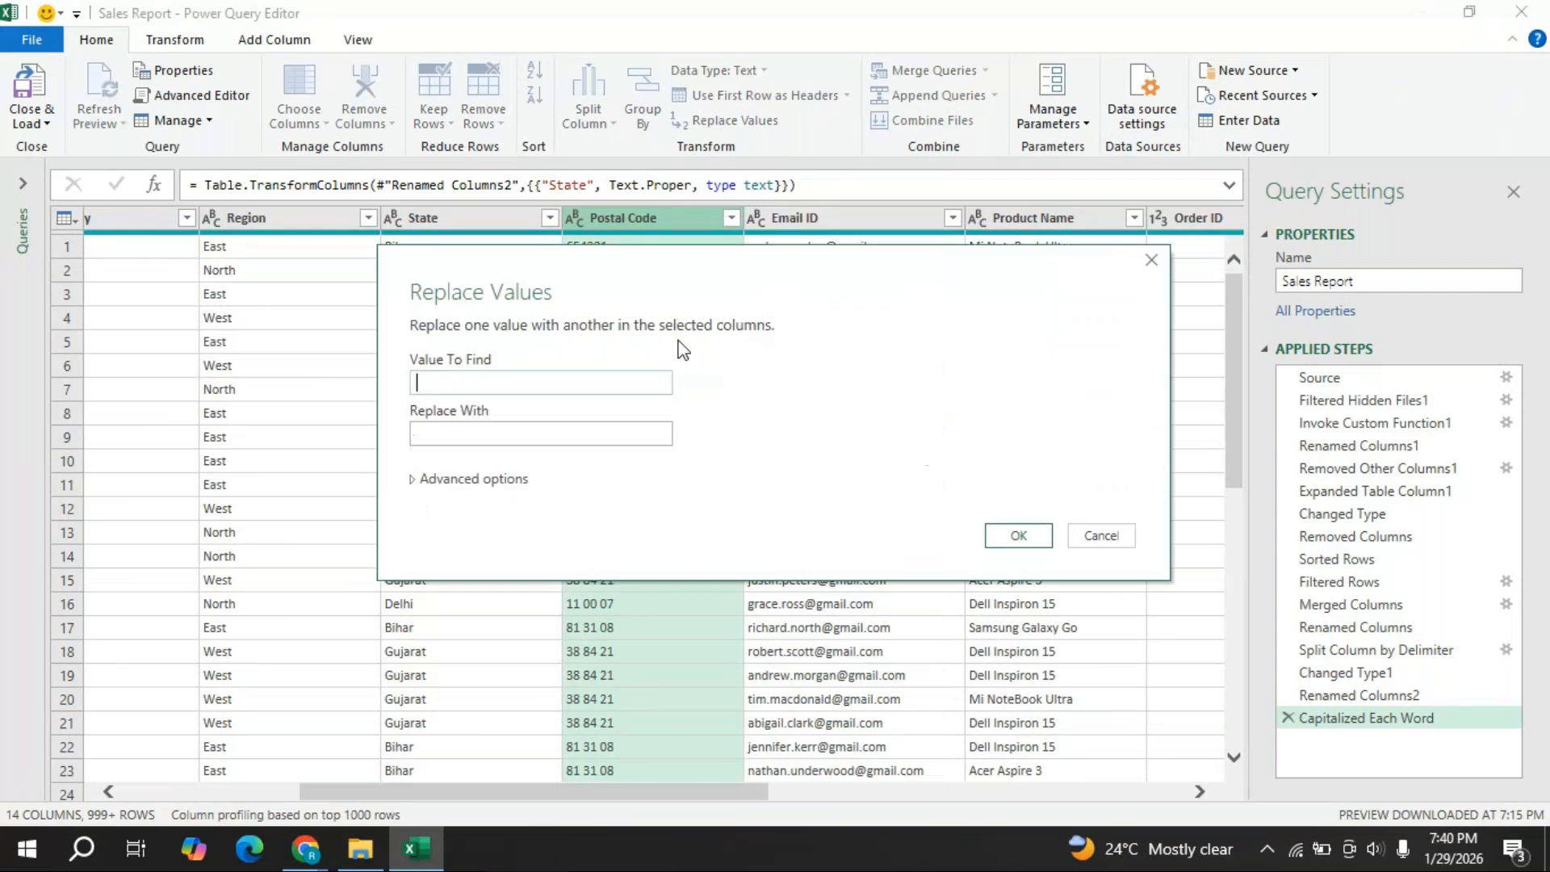
drag(704, 269, 911, 260)
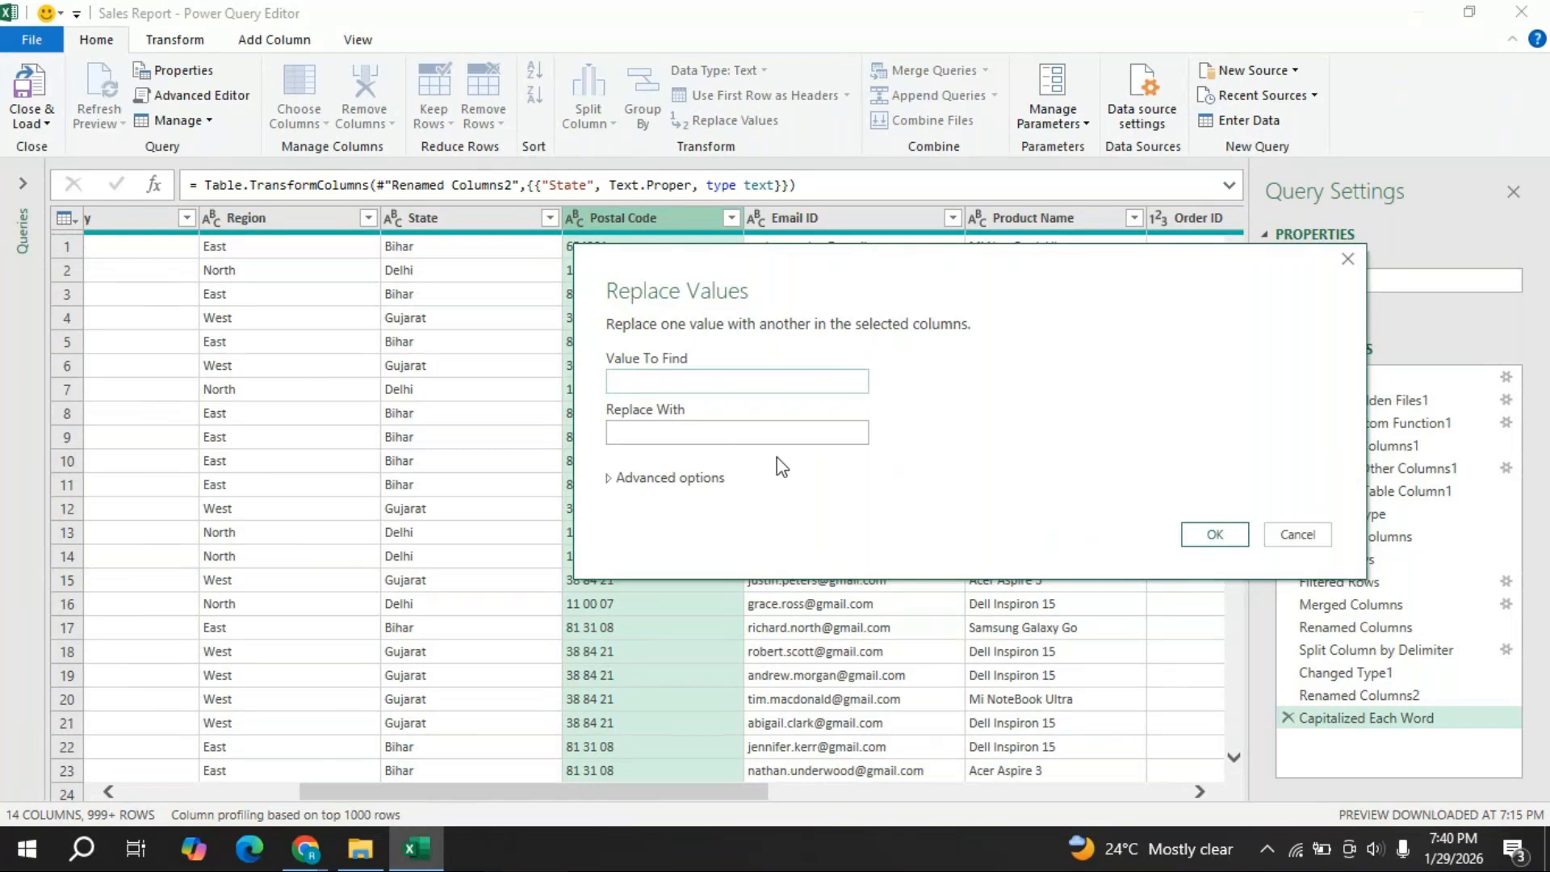
click(1240, 540)
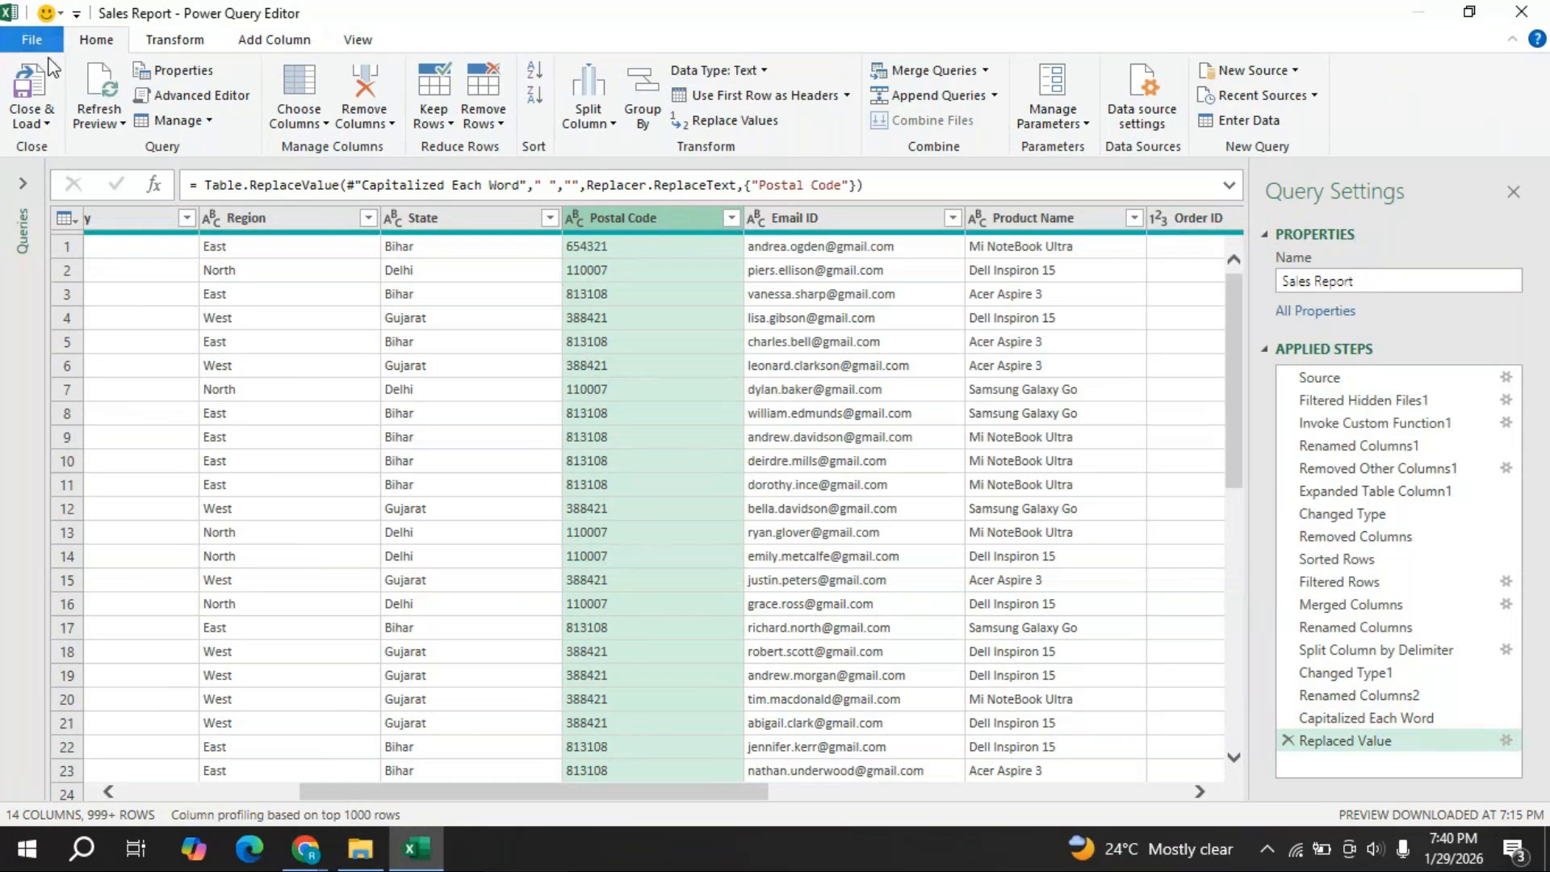
click(186, 42)
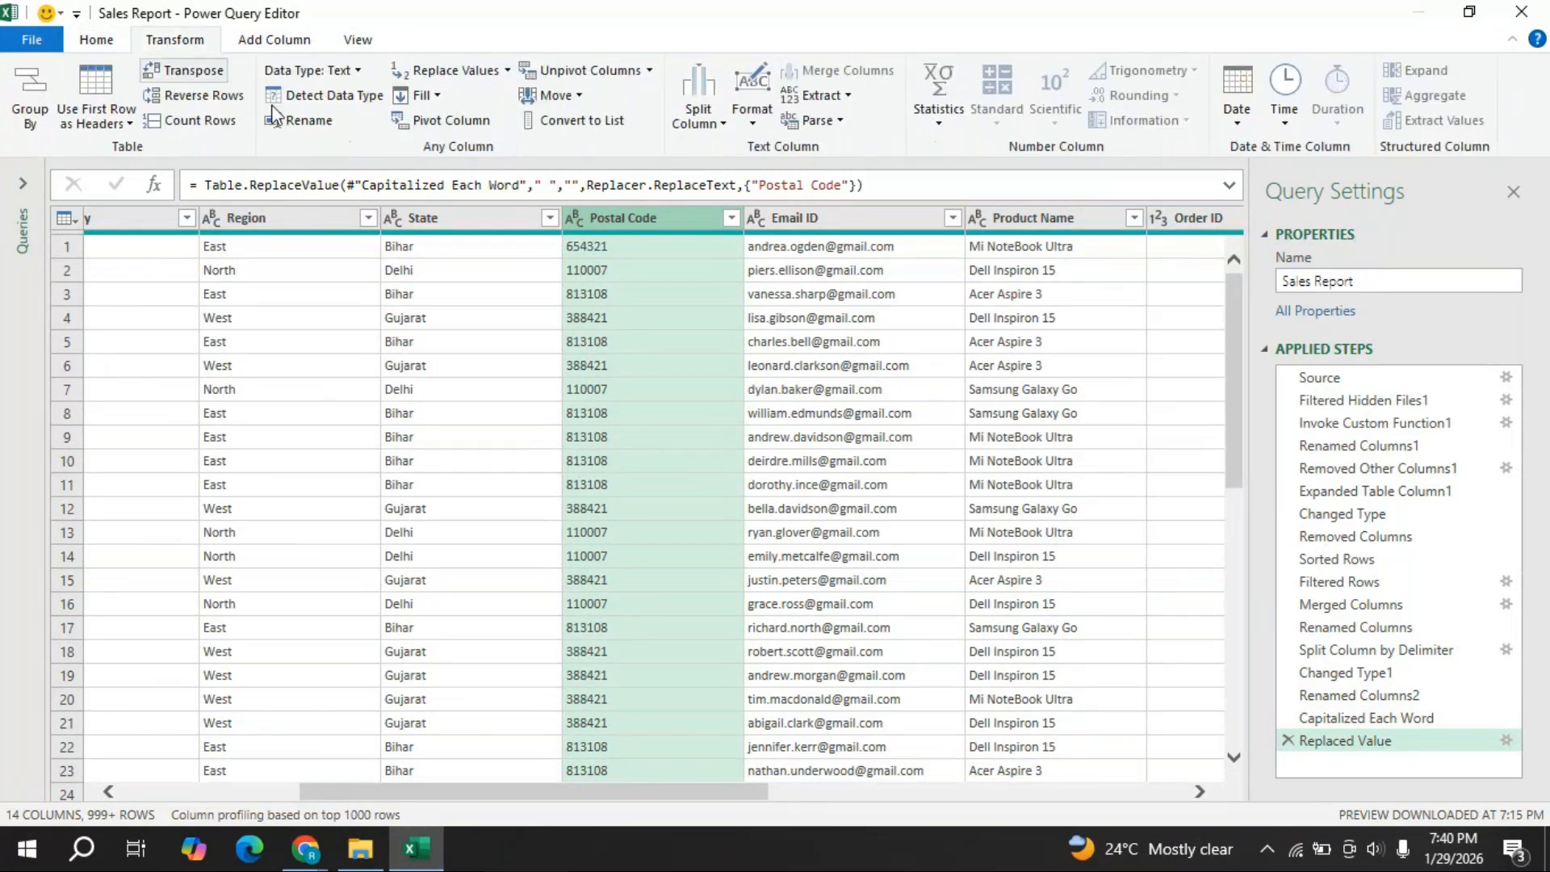
click(323, 96)
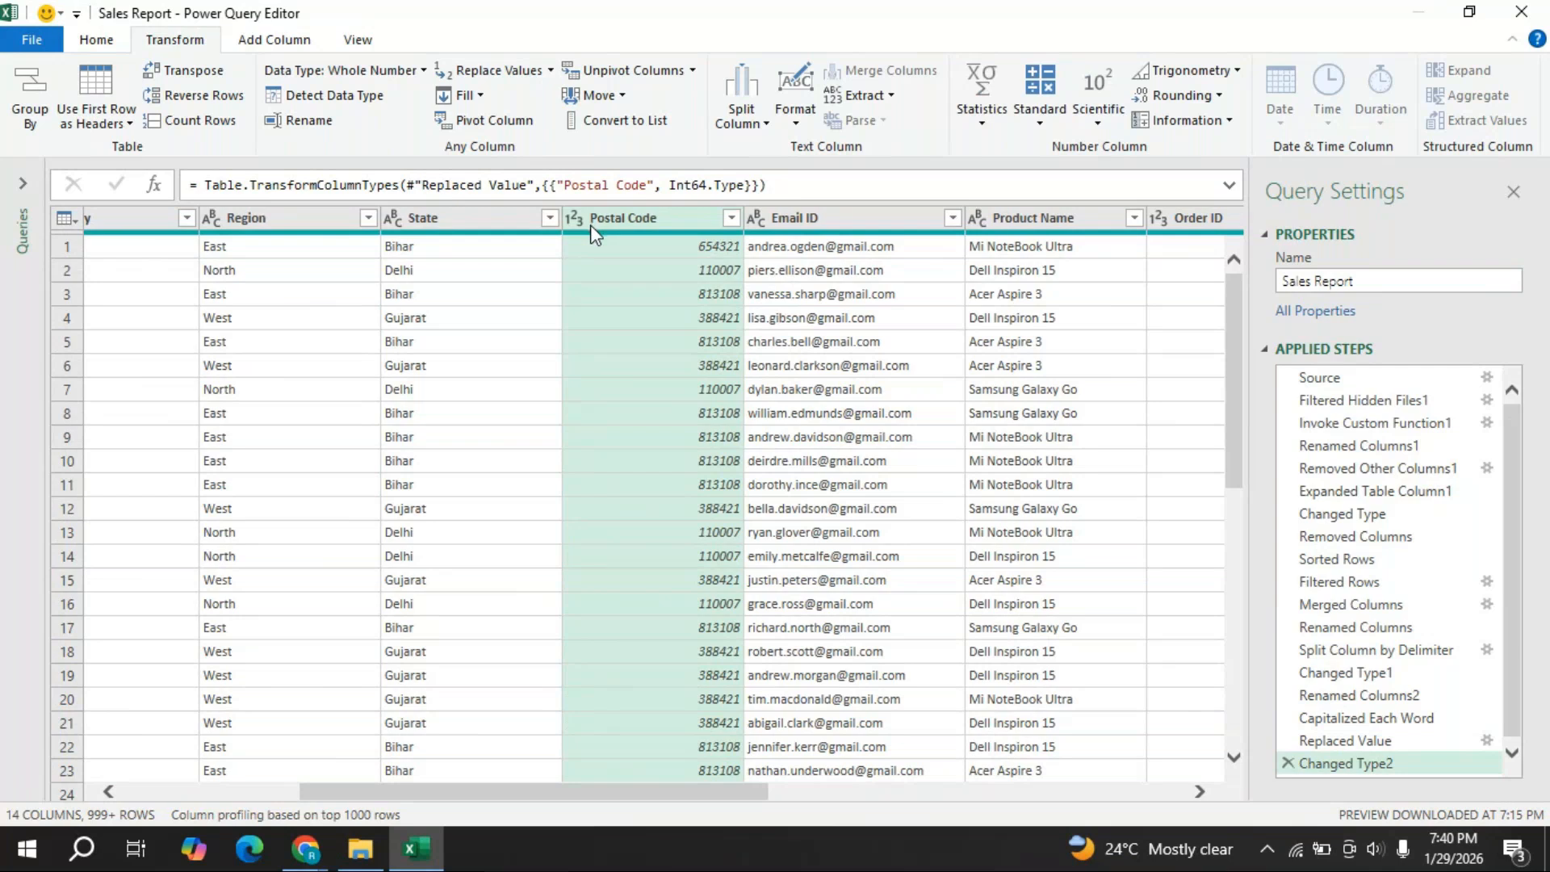
- Delete the Changed Type2 and Replaced Value steps to restore spaced Postal Codes
click(1288, 763)
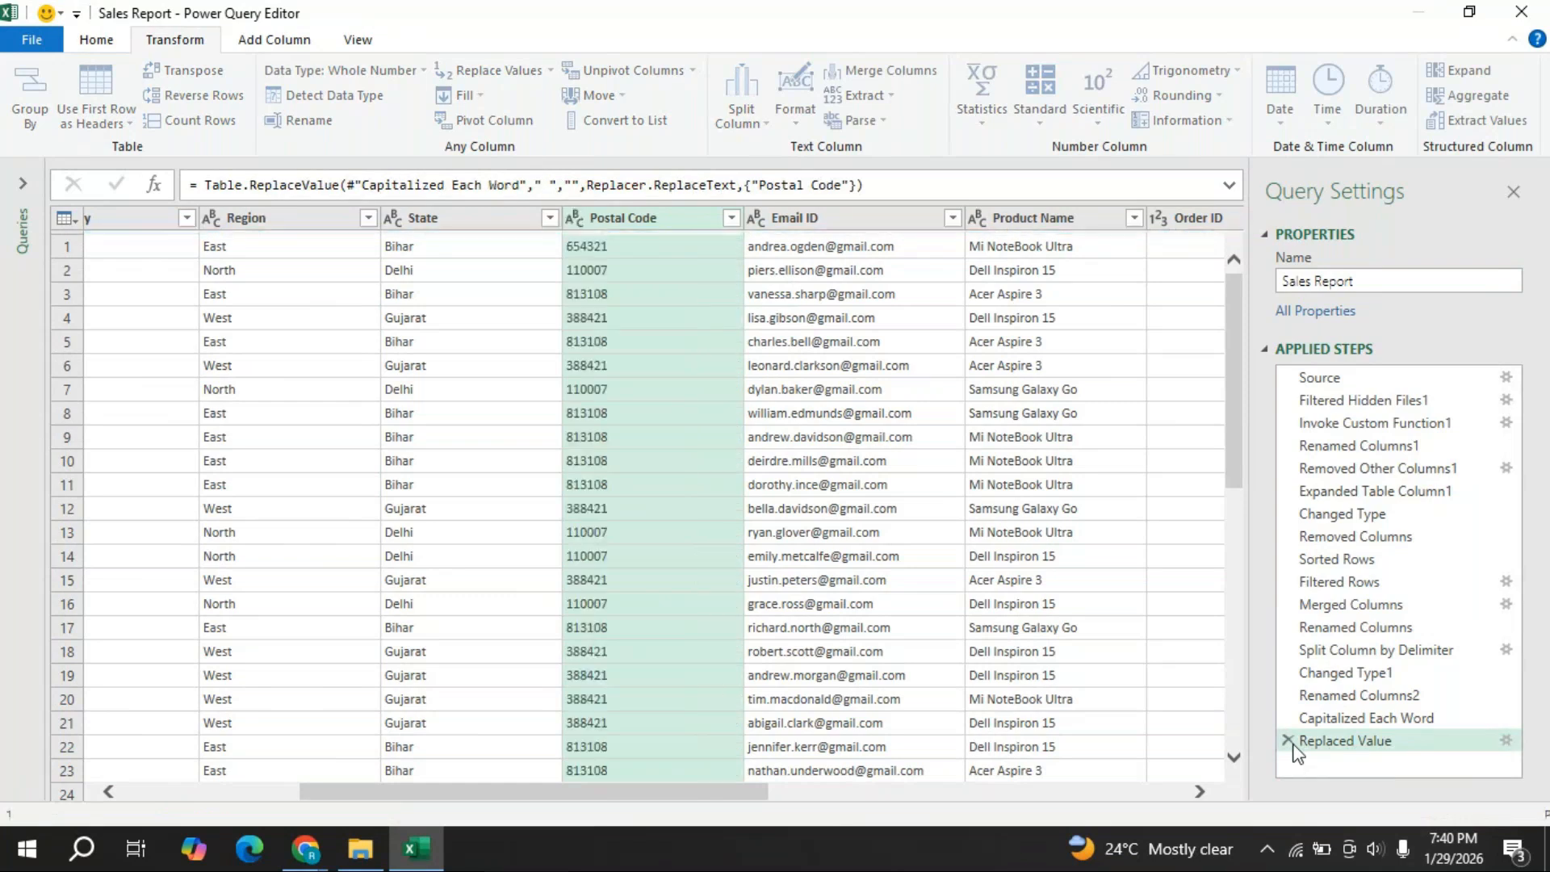
click(1290, 741)
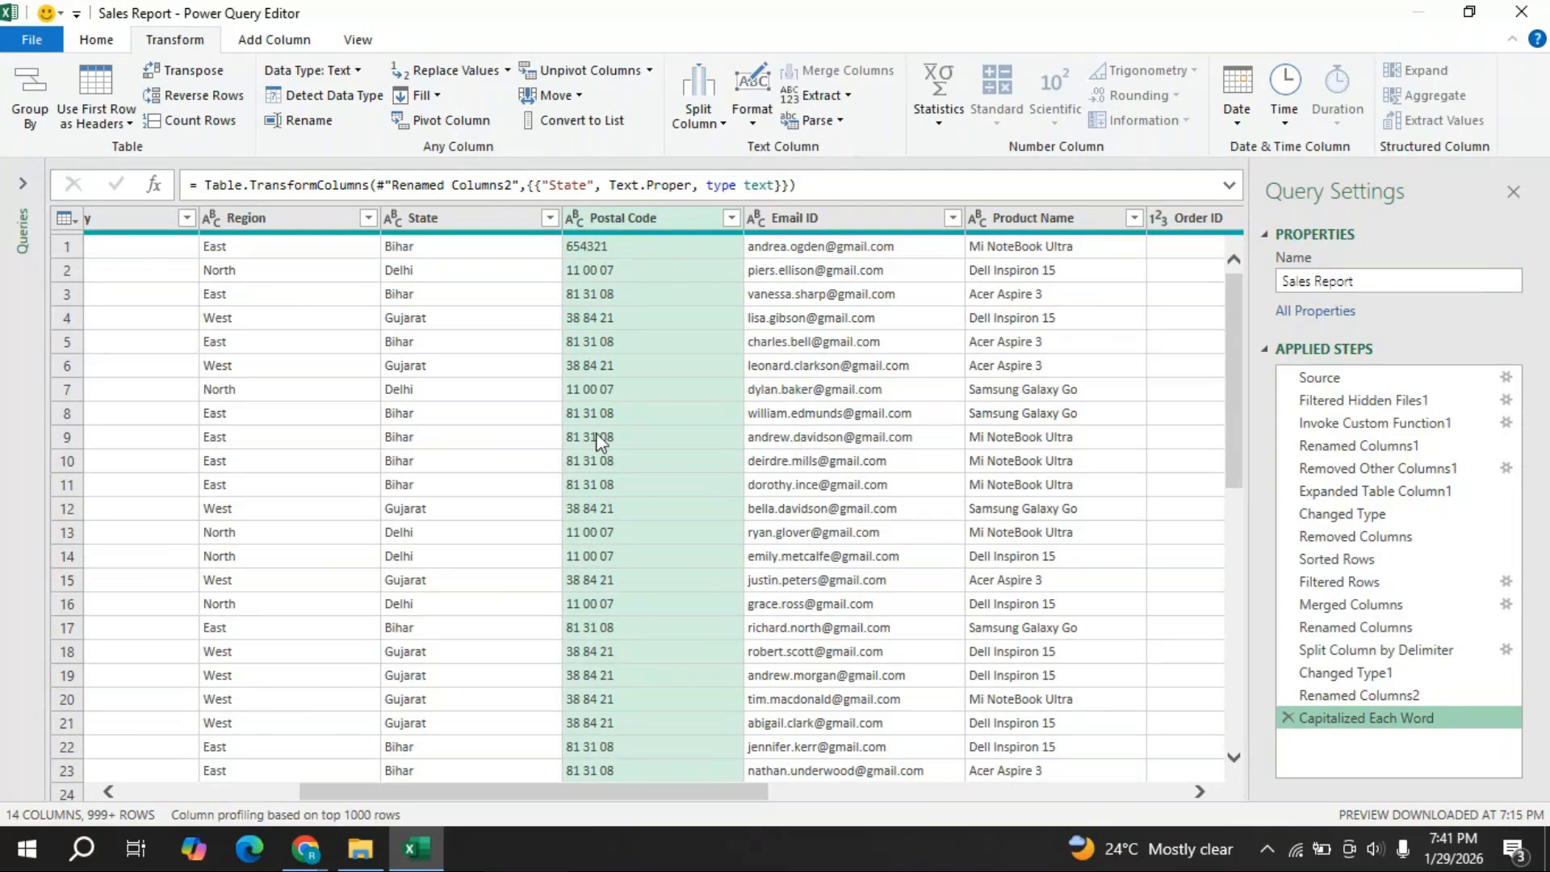
- Replace every space in Postal Code values with nothing, giving text like 110007 and 813108
right_click(685, 231)
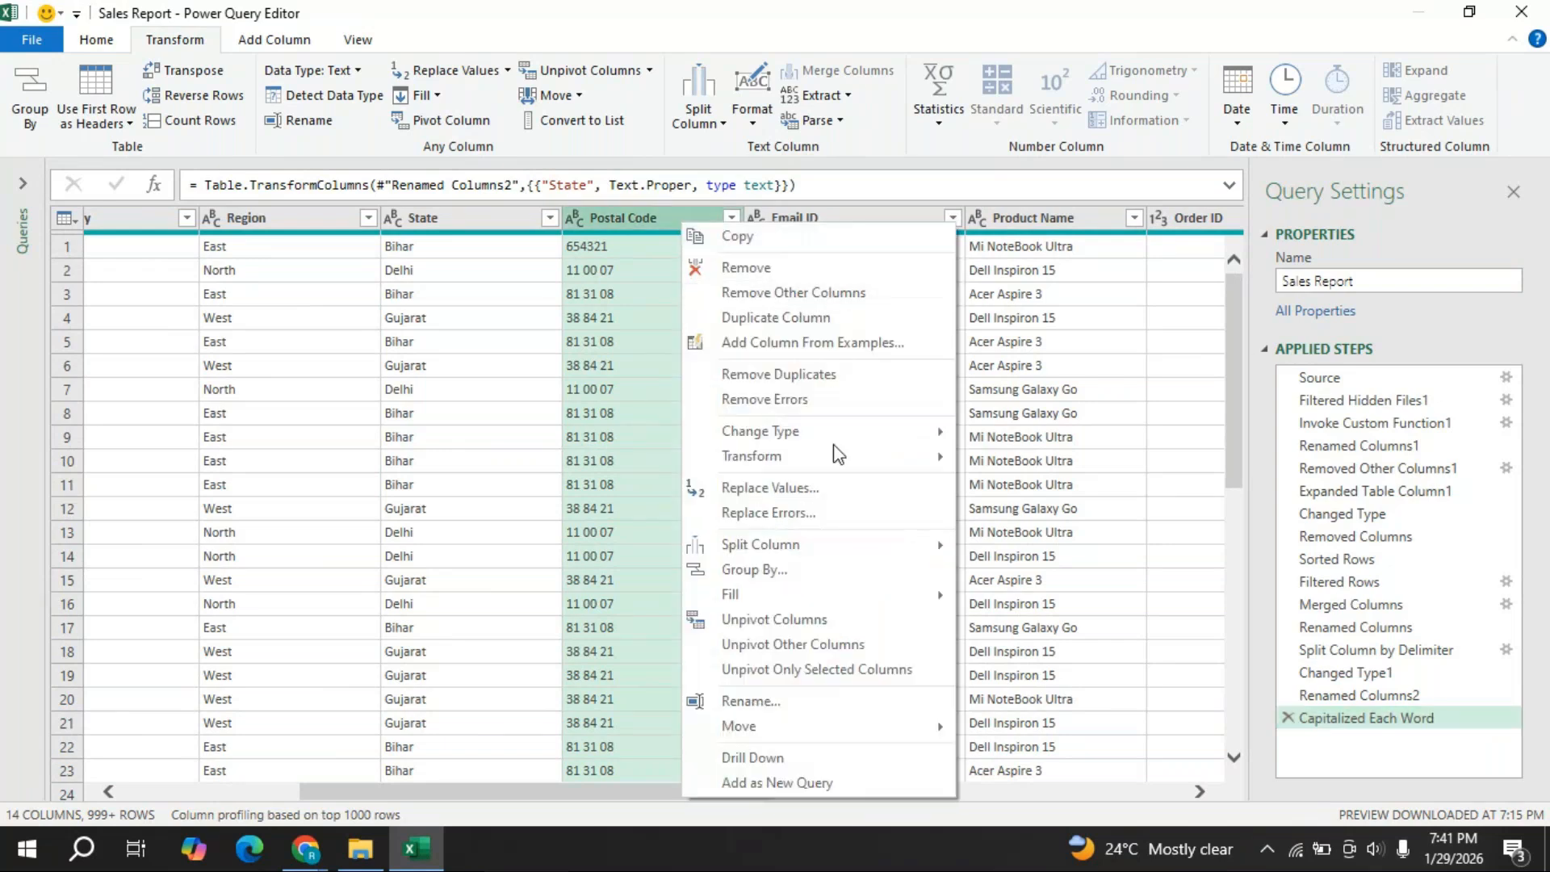
click(817, 487)
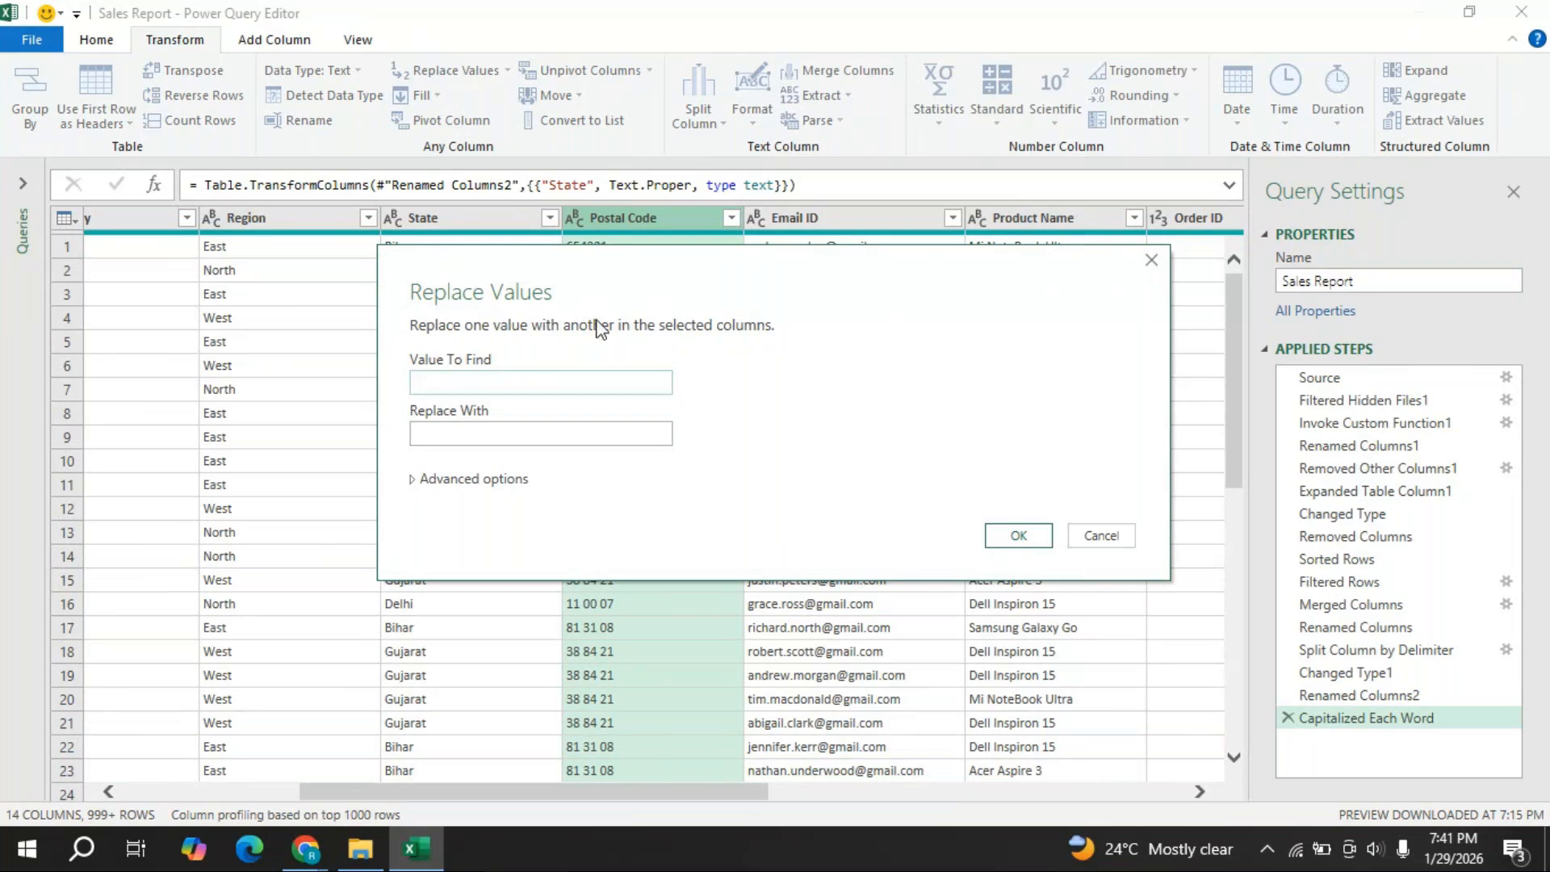
click(1016, 535)
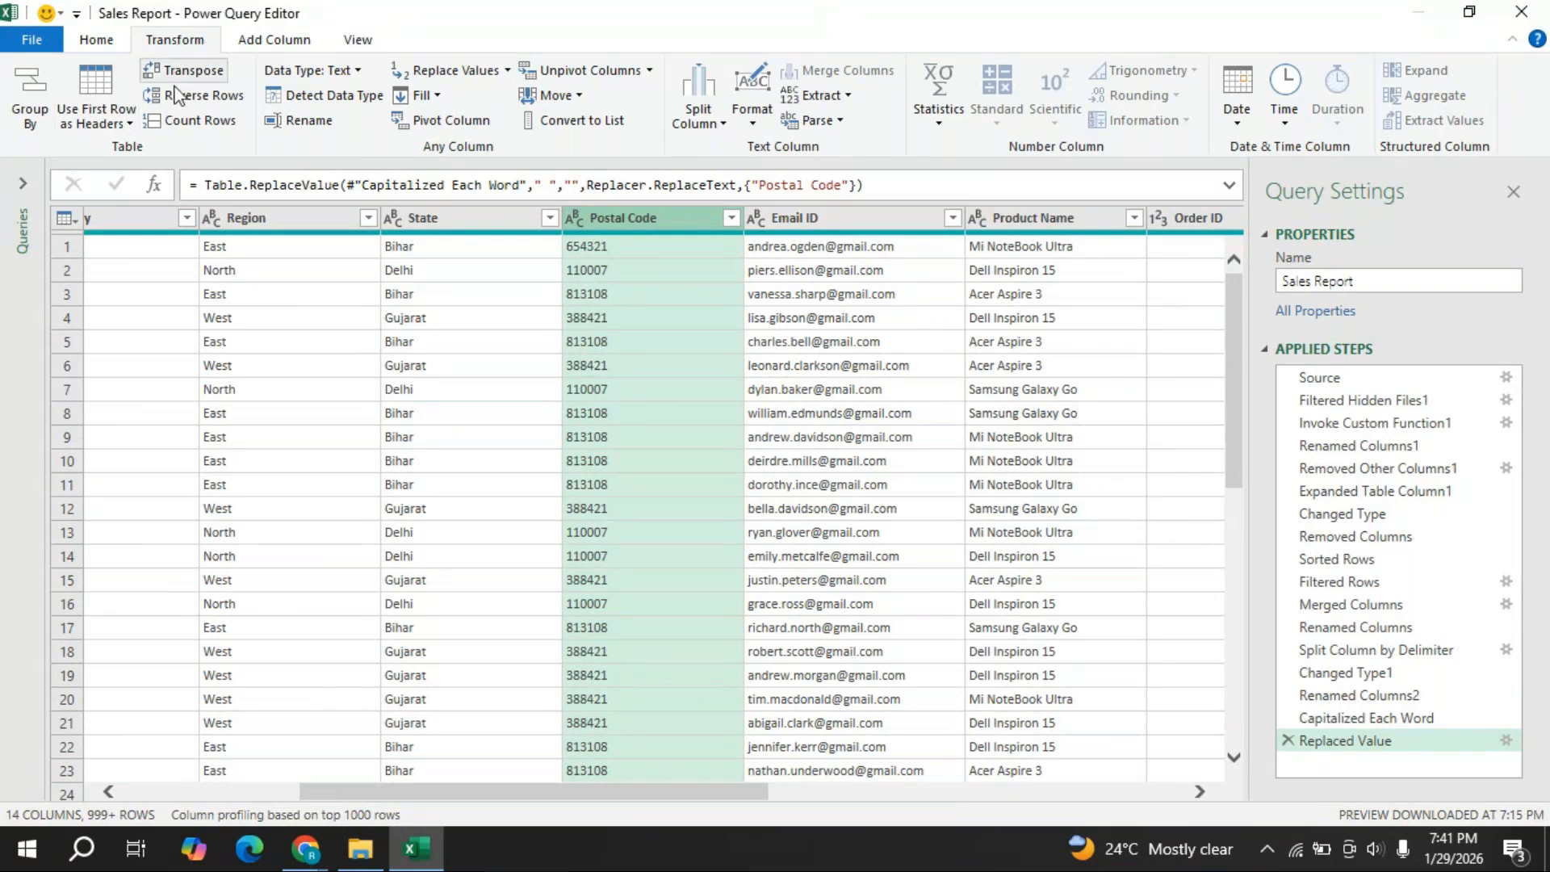
- Auto-detect the Postal Code data type so it becomes whole numbers in a Changed Type2 step
click(338, 97)
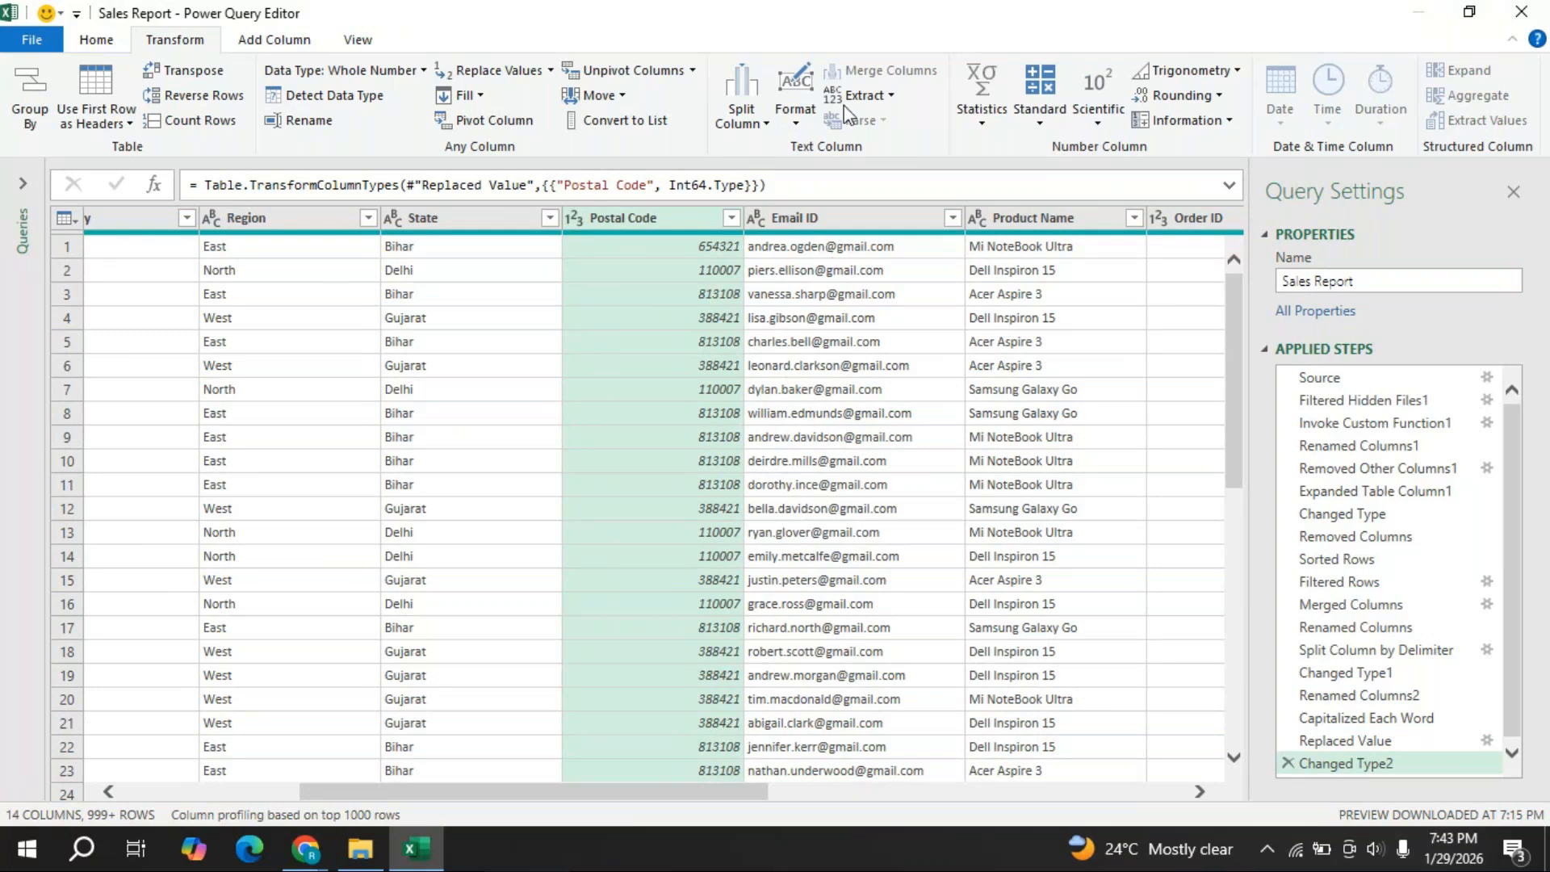
- Scroll the preview right past Email ID and Product Name to Order ID, Order Date and Ship Date
click(848, 225)
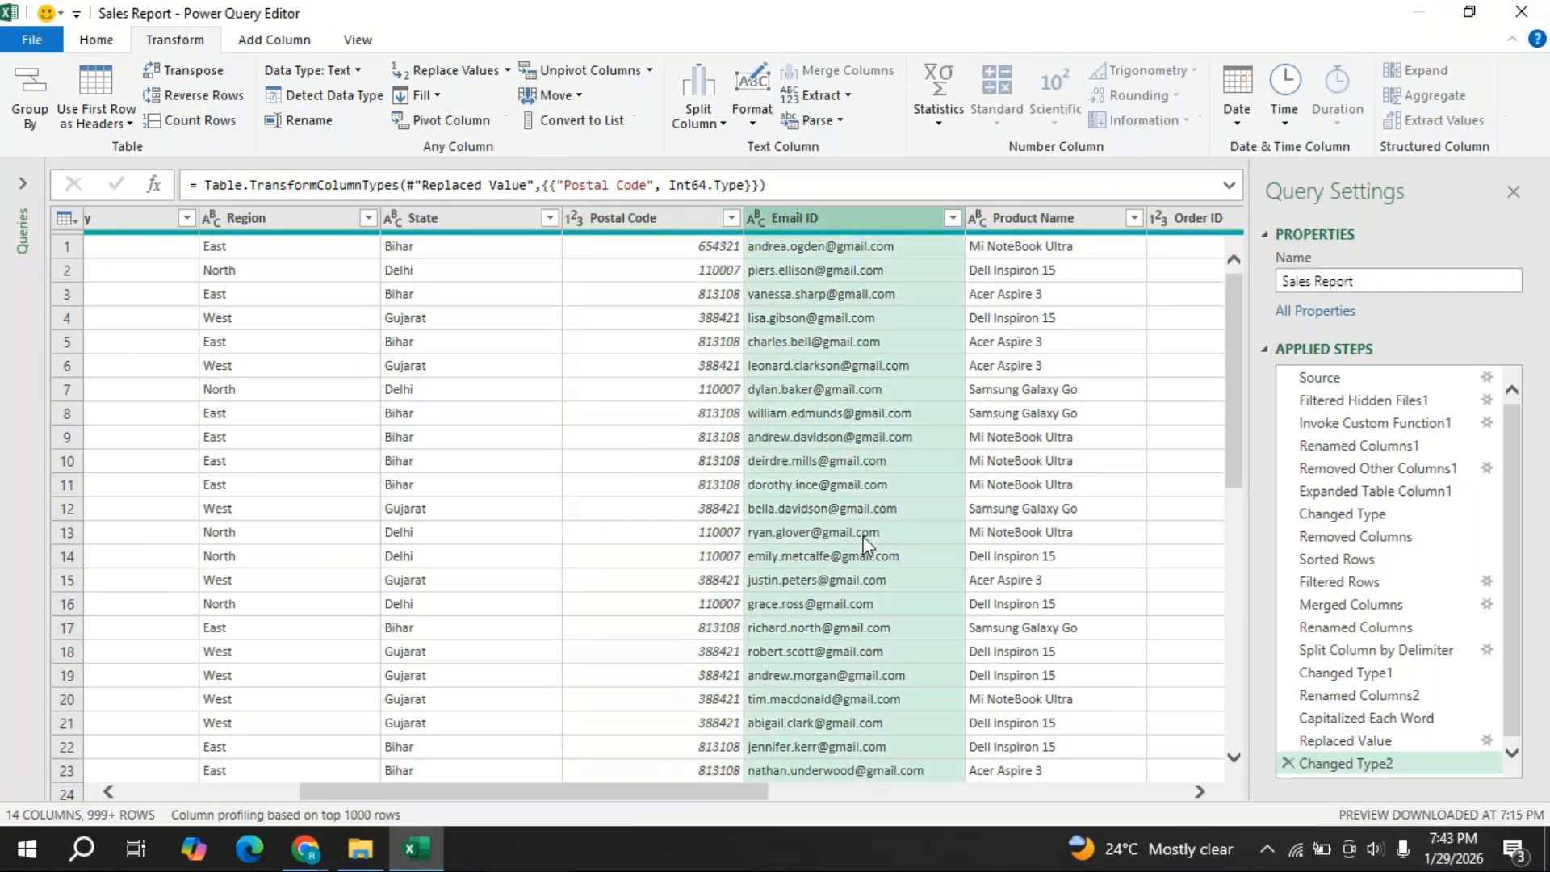
click(1058, 230)
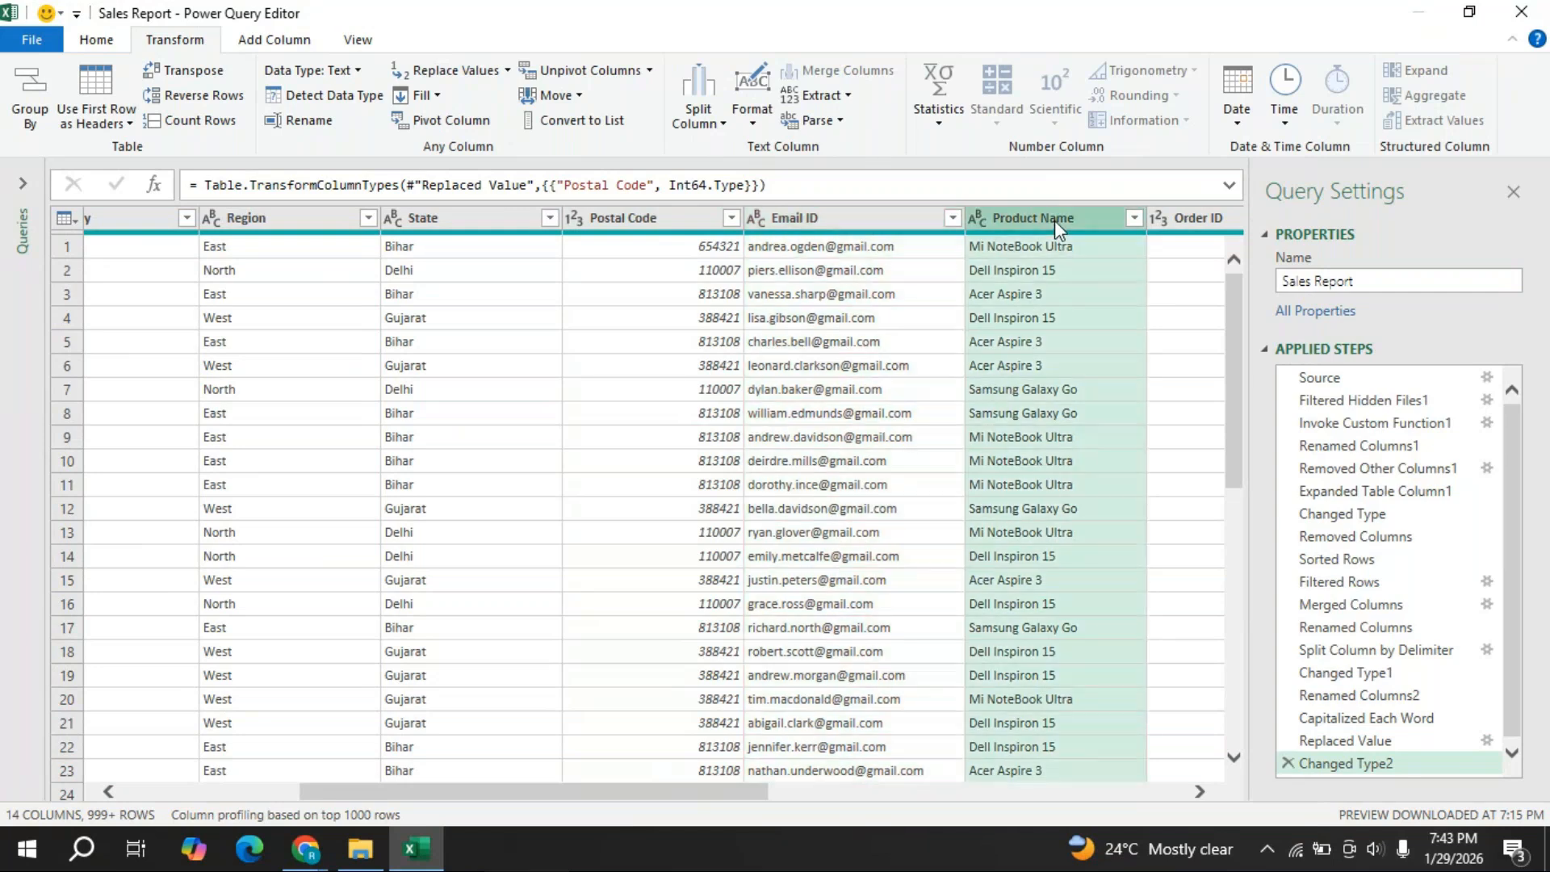
click(1204, 793)
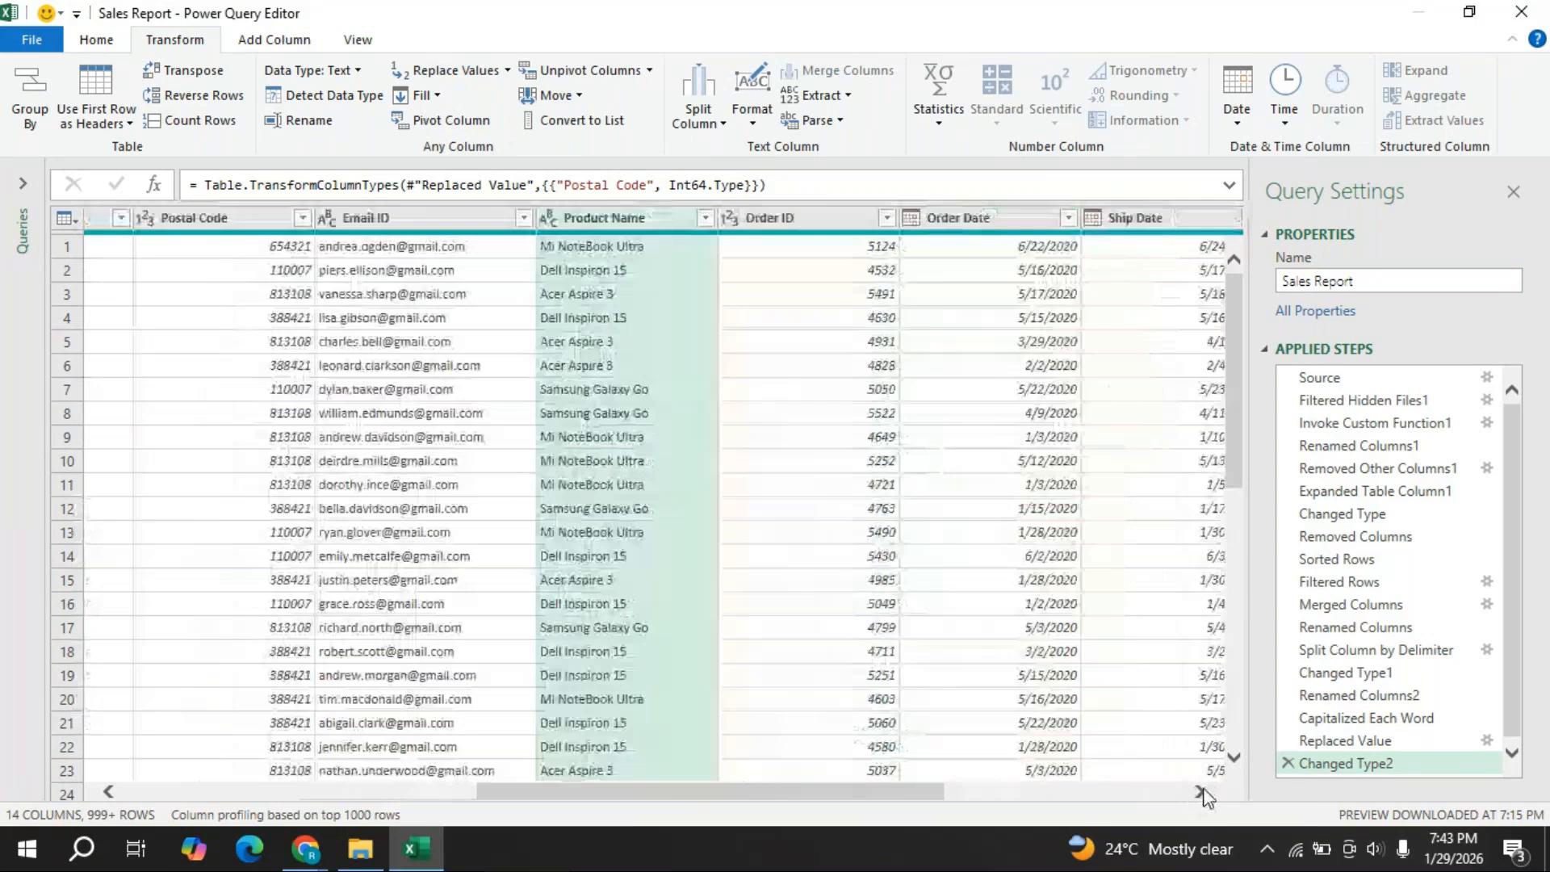
click(1203, 795)
click(484, 218)
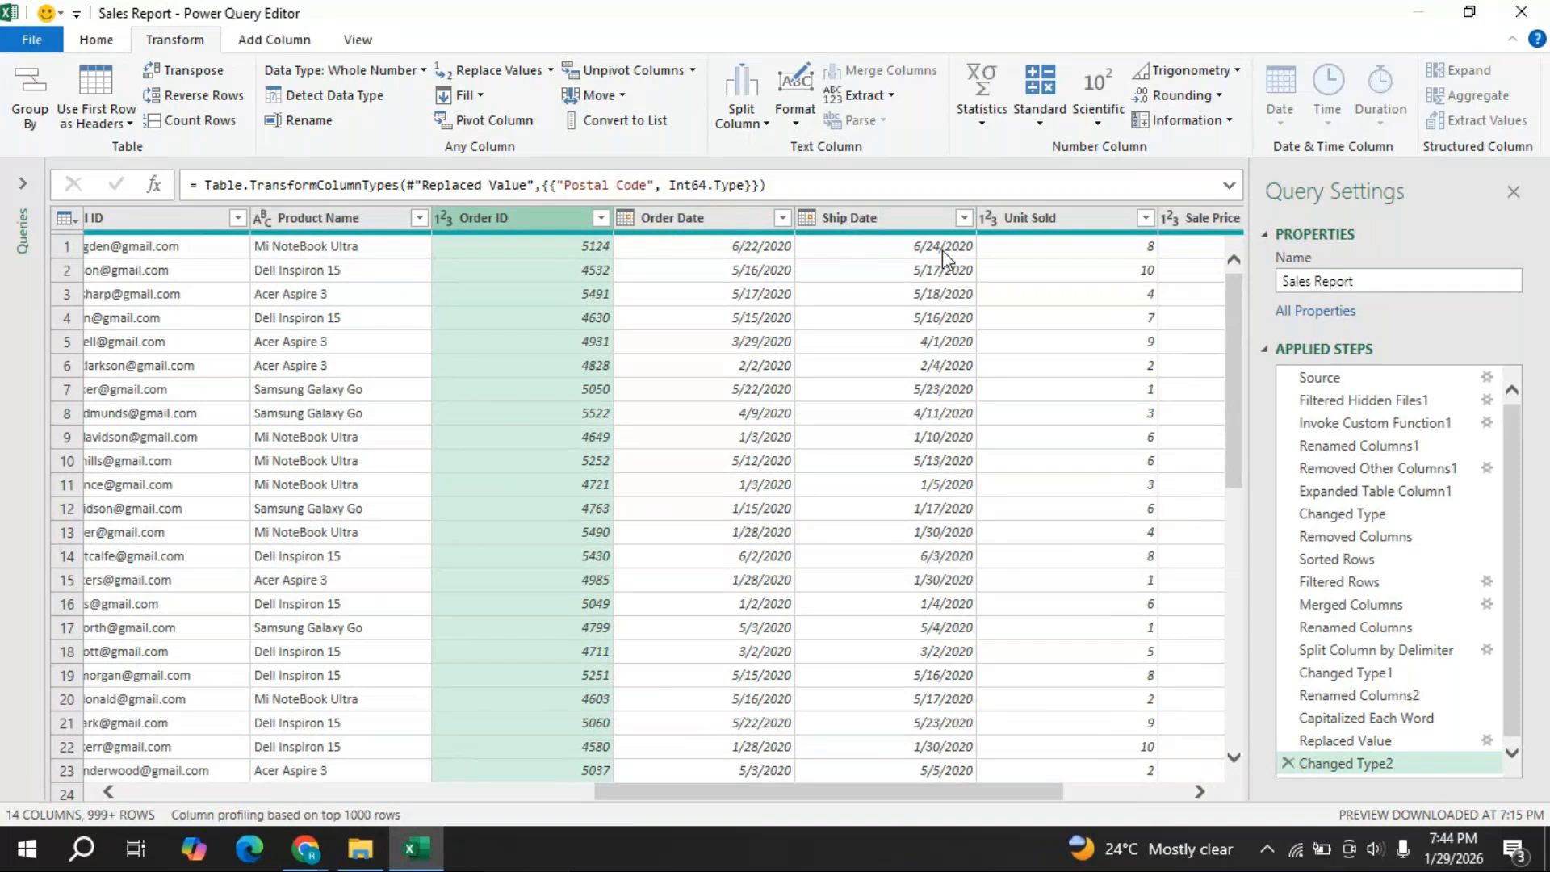
- Multi-select the Ship Date and Order Date columns and show the Add Column ribbon
click(866, 231)
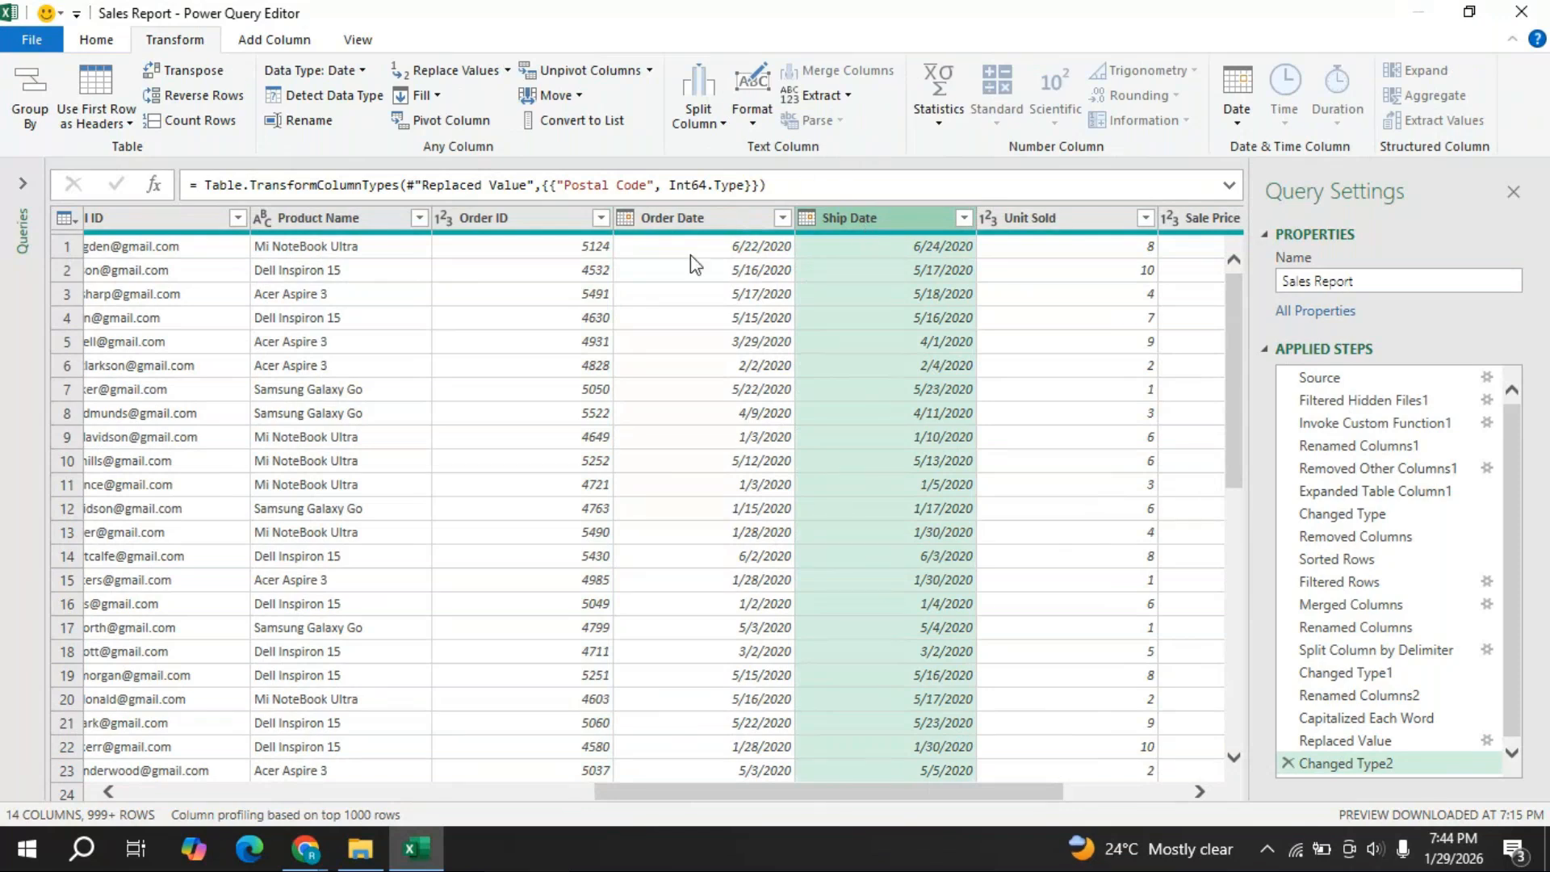
ctrl+click(696, 219)
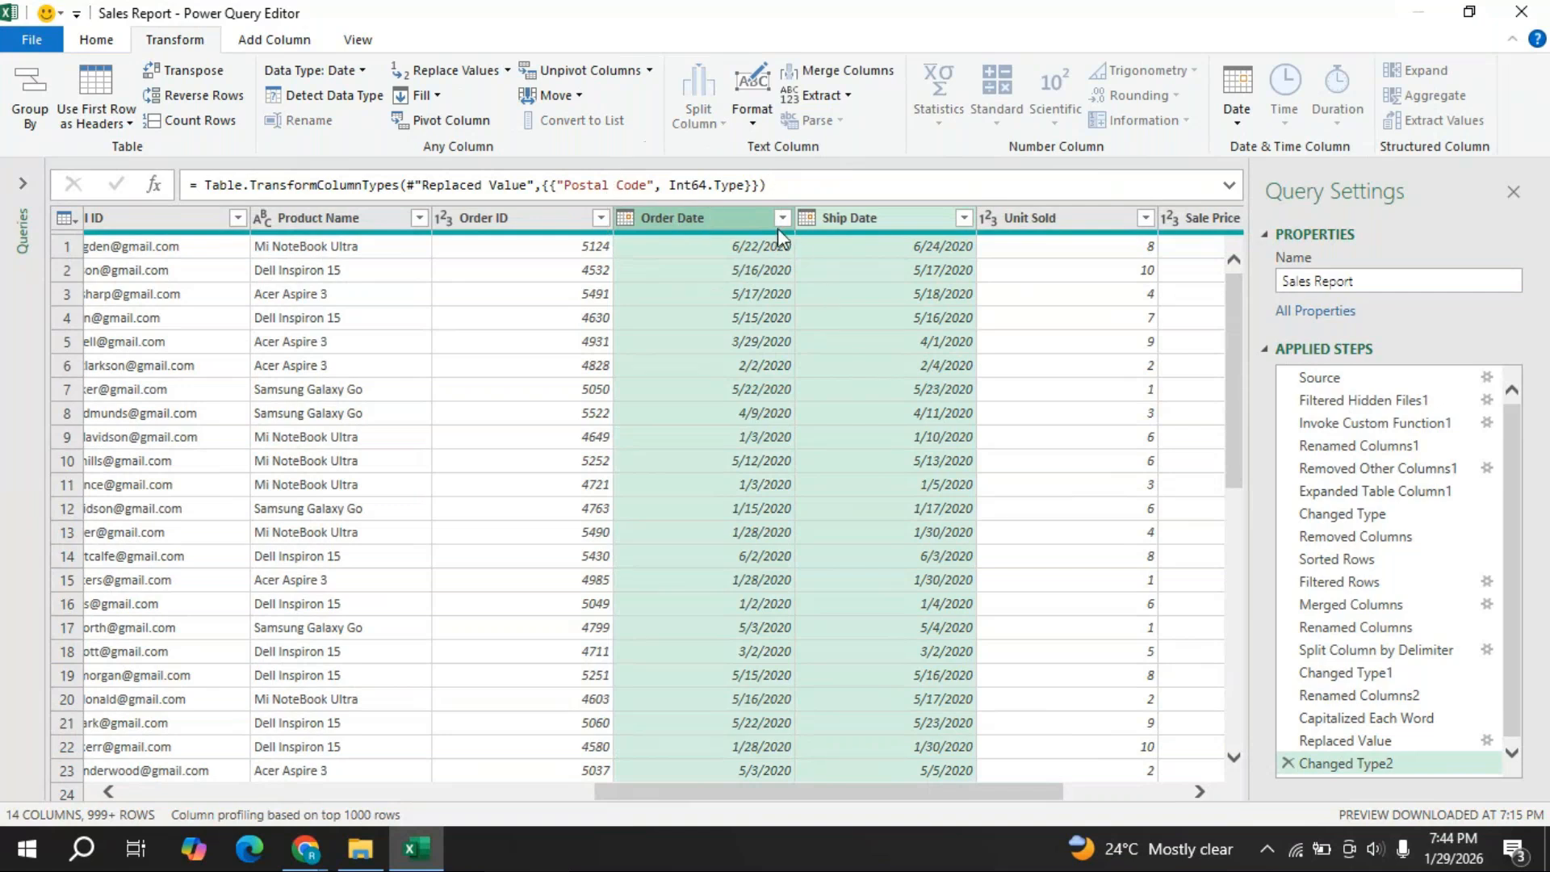
click(867, 220)
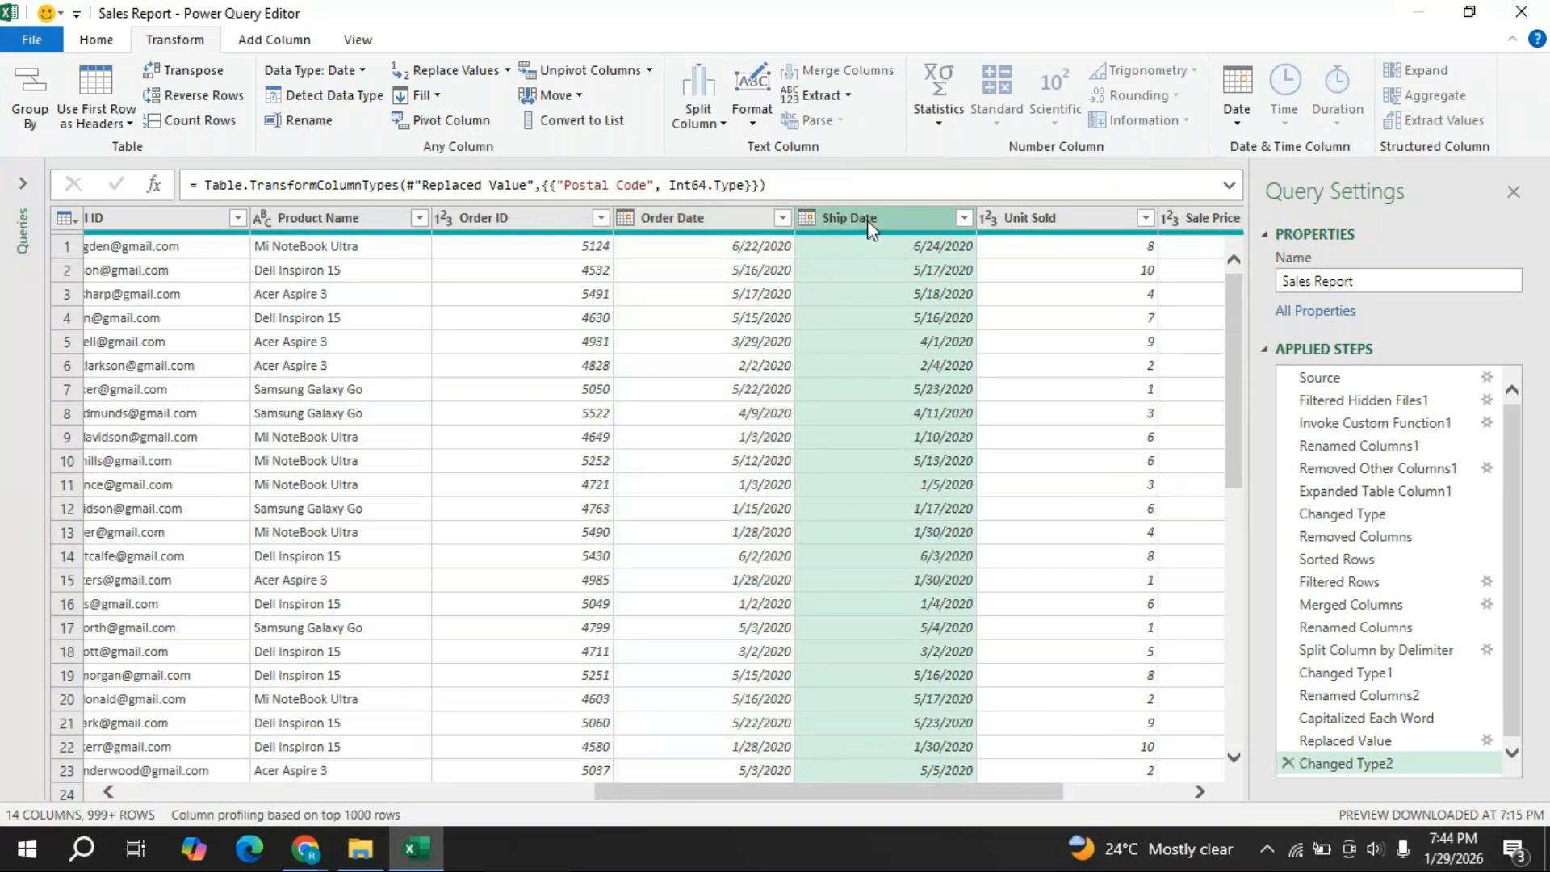
ctrl+click(676, 218)
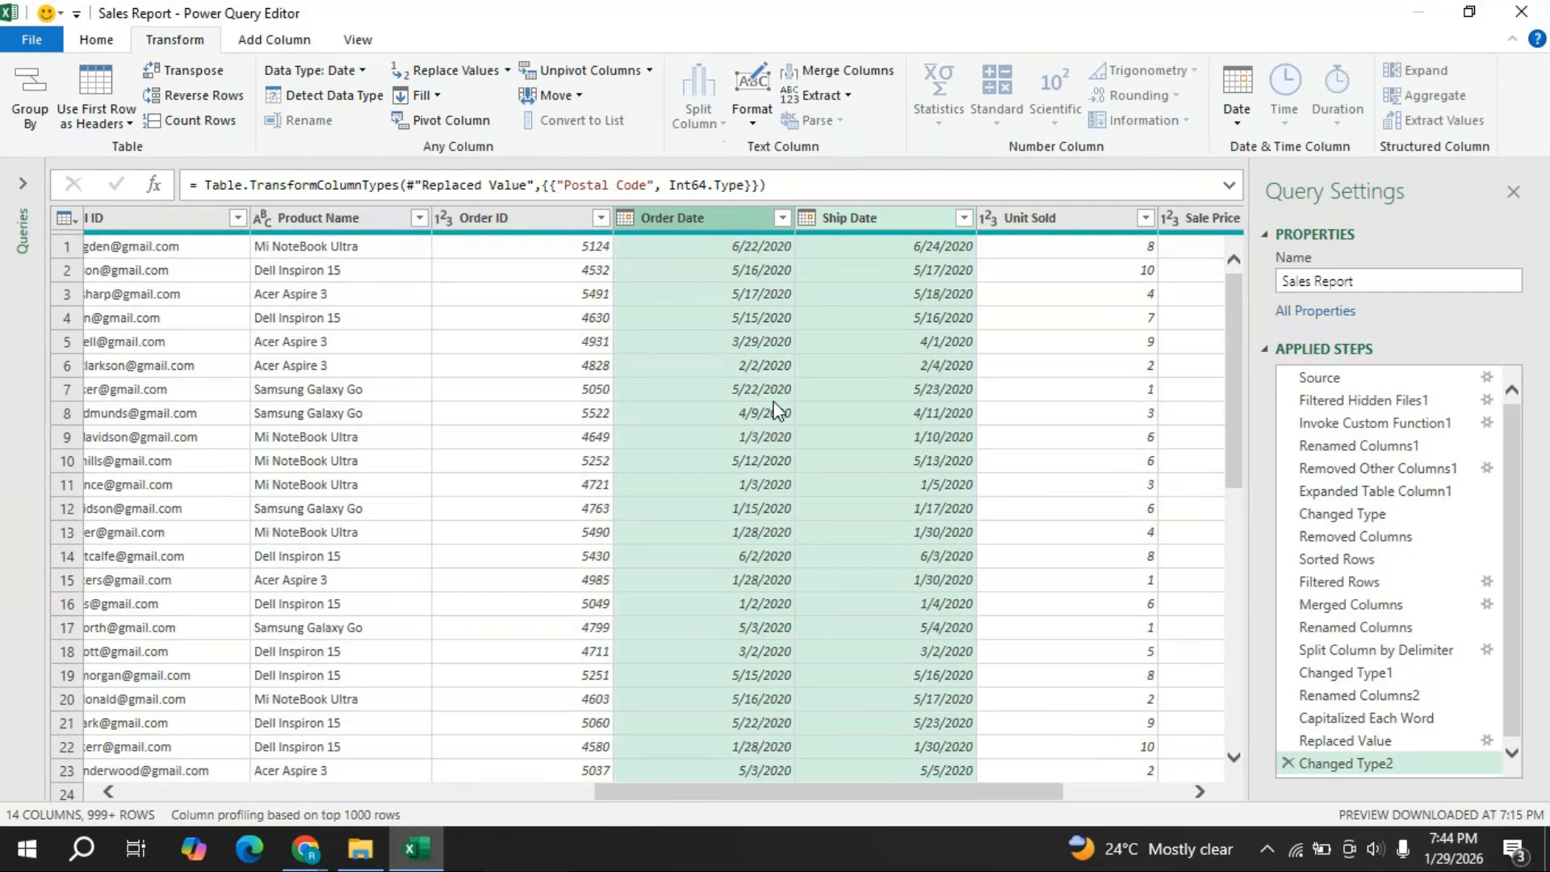
click(278, 47)
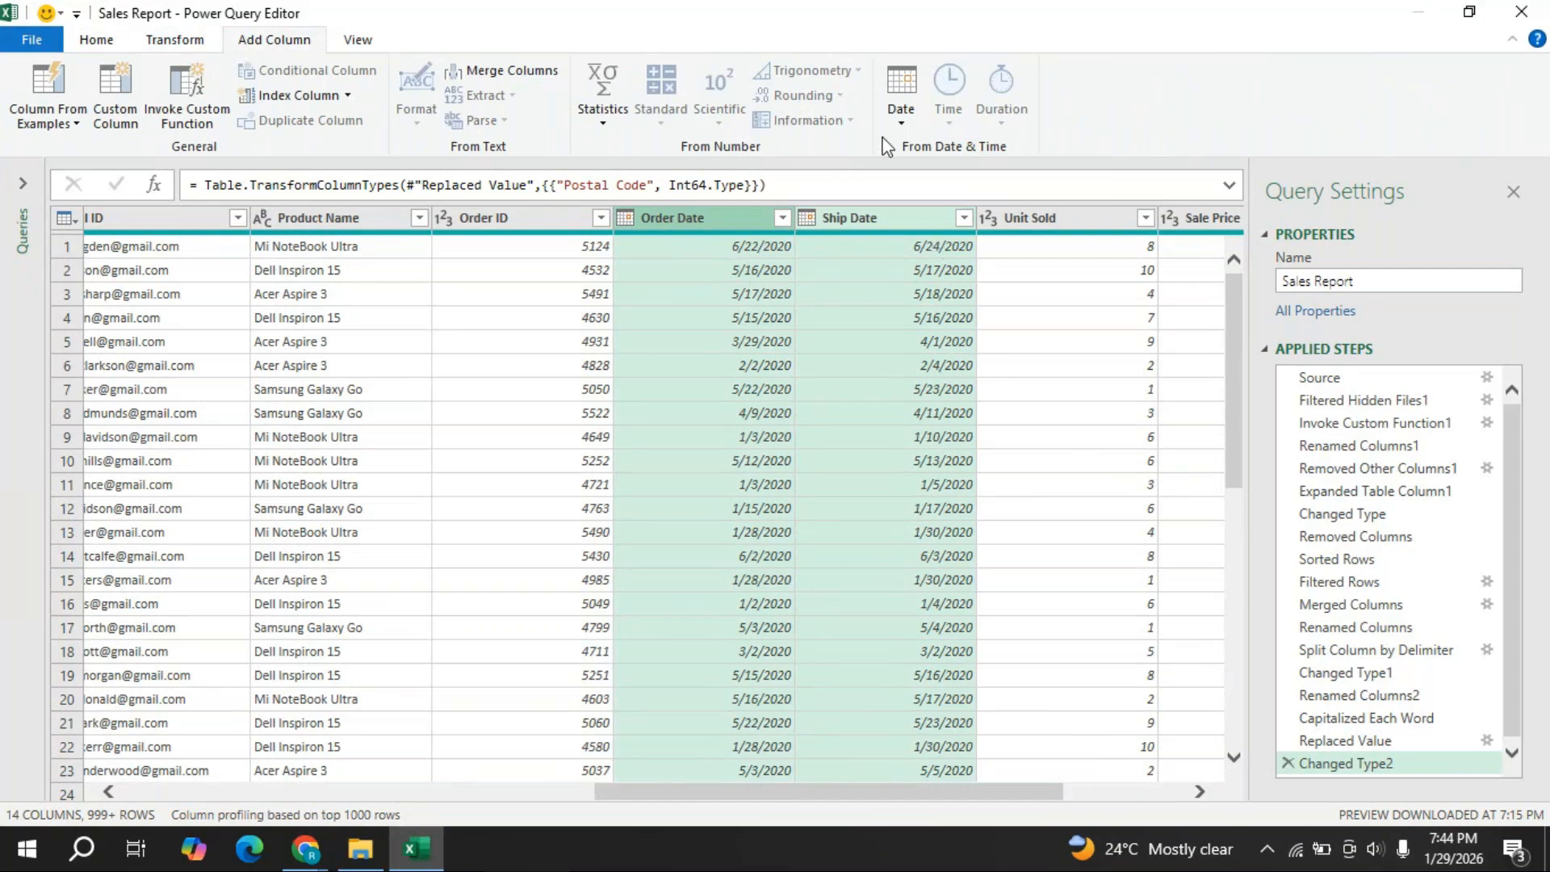
- Subtract Order Date from Ship Date, move the result after Ship Date, and name it Days to ship
click(902, 123)
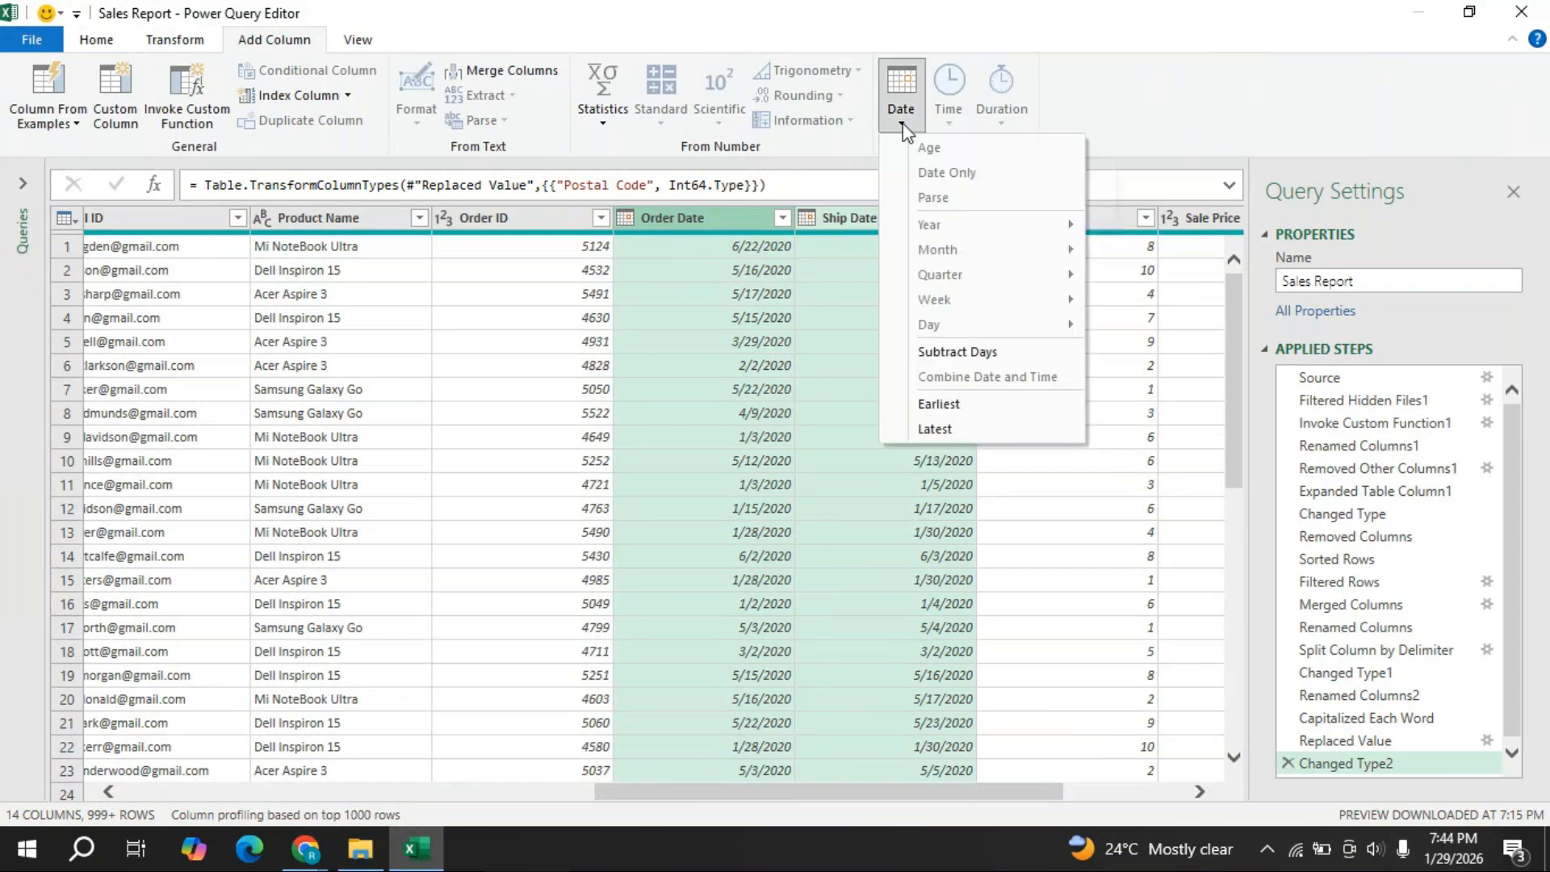
click(961, 351)
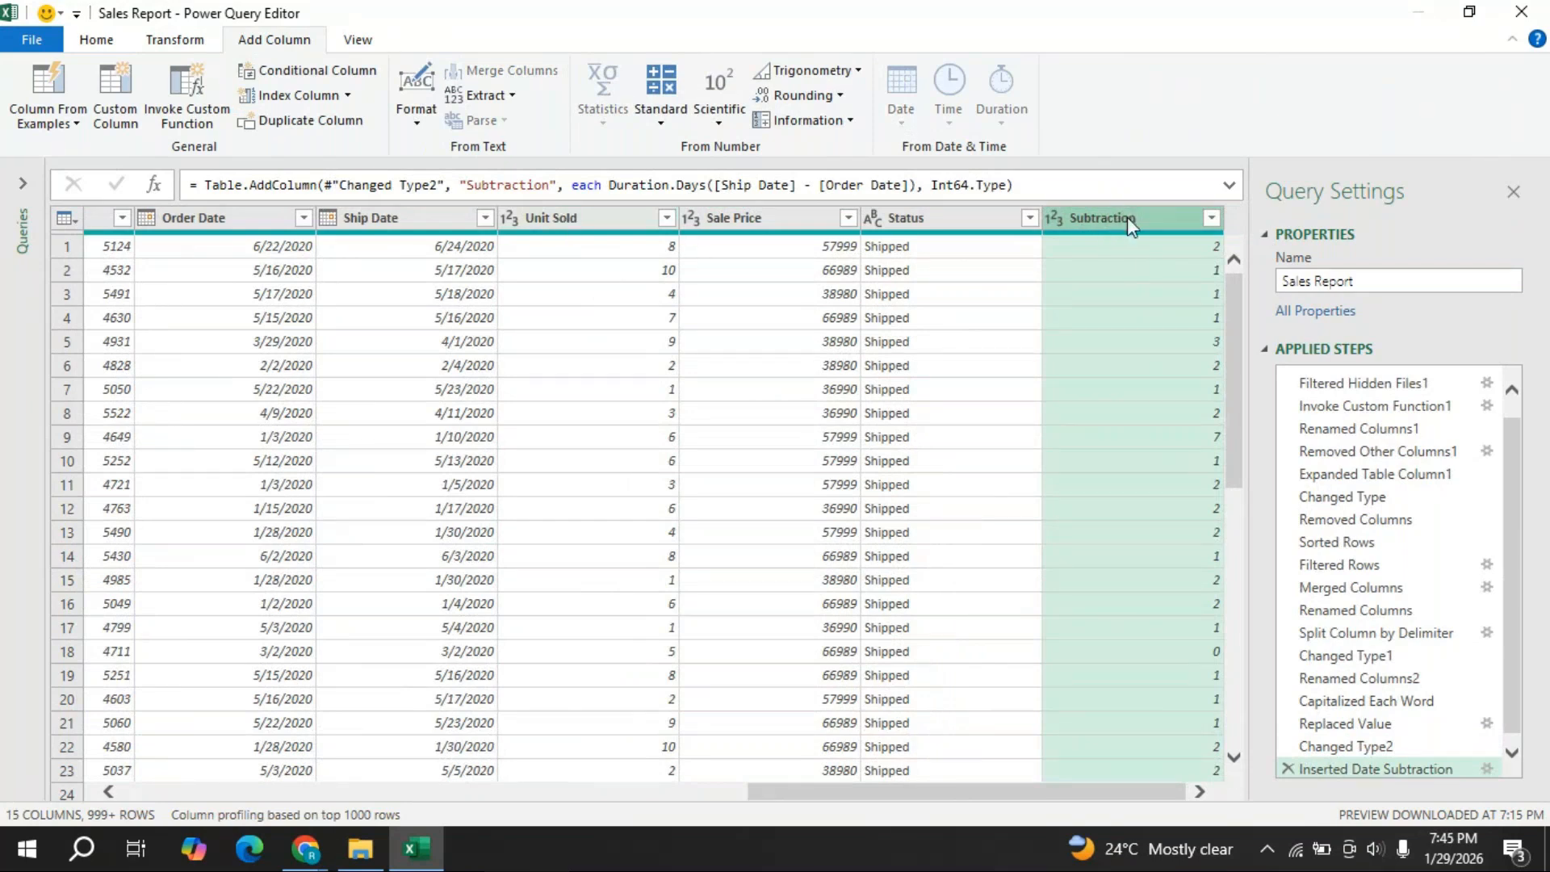
drag(1127, 216, 607, 221)
double_click(607, 221)
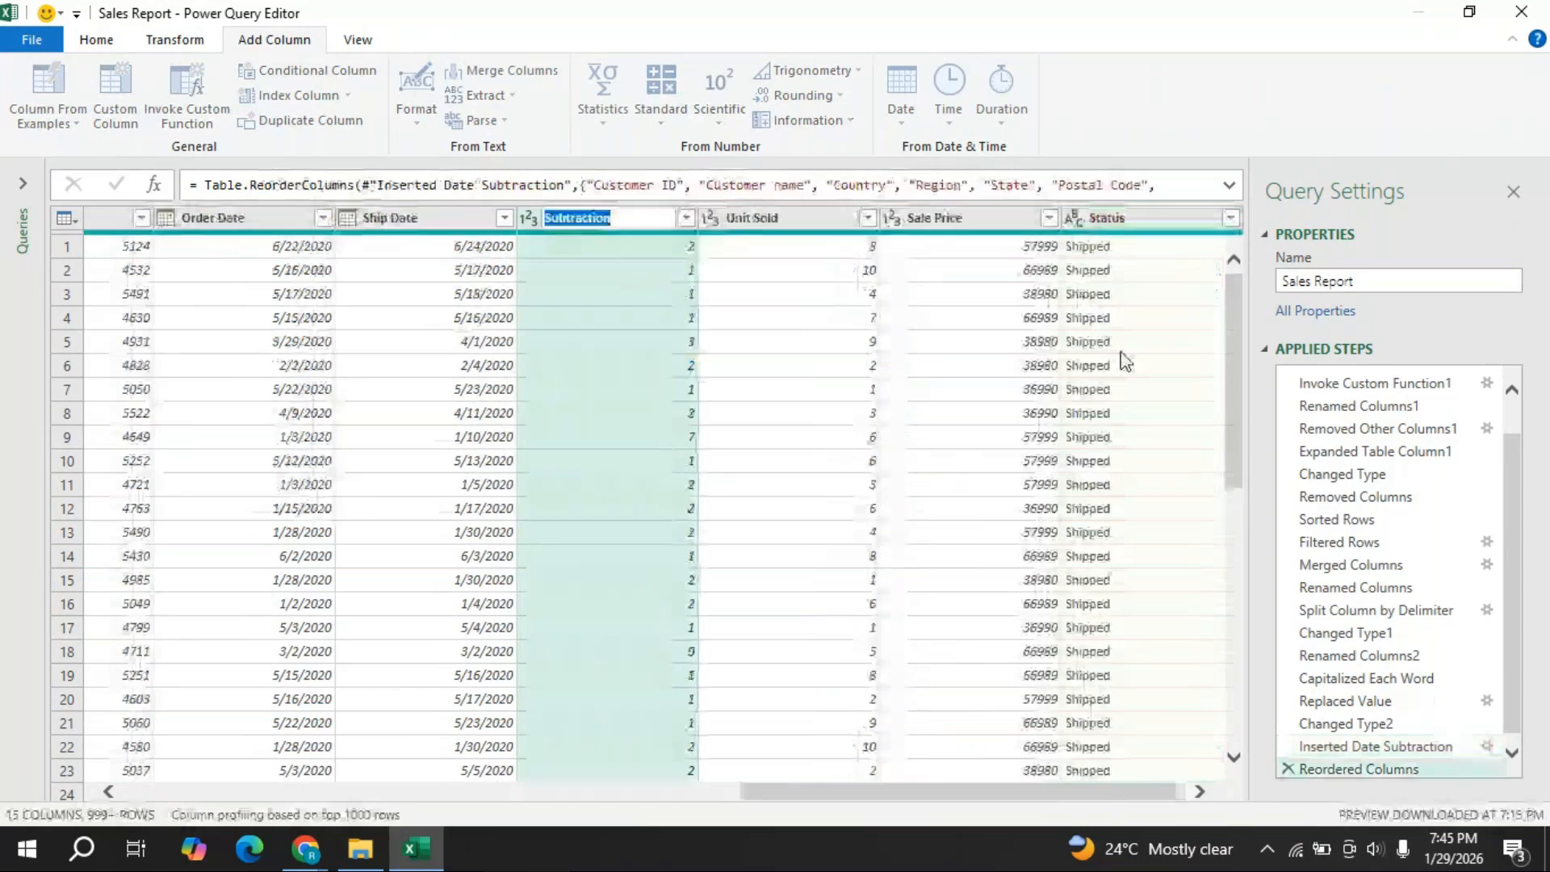
text(Days to sh)
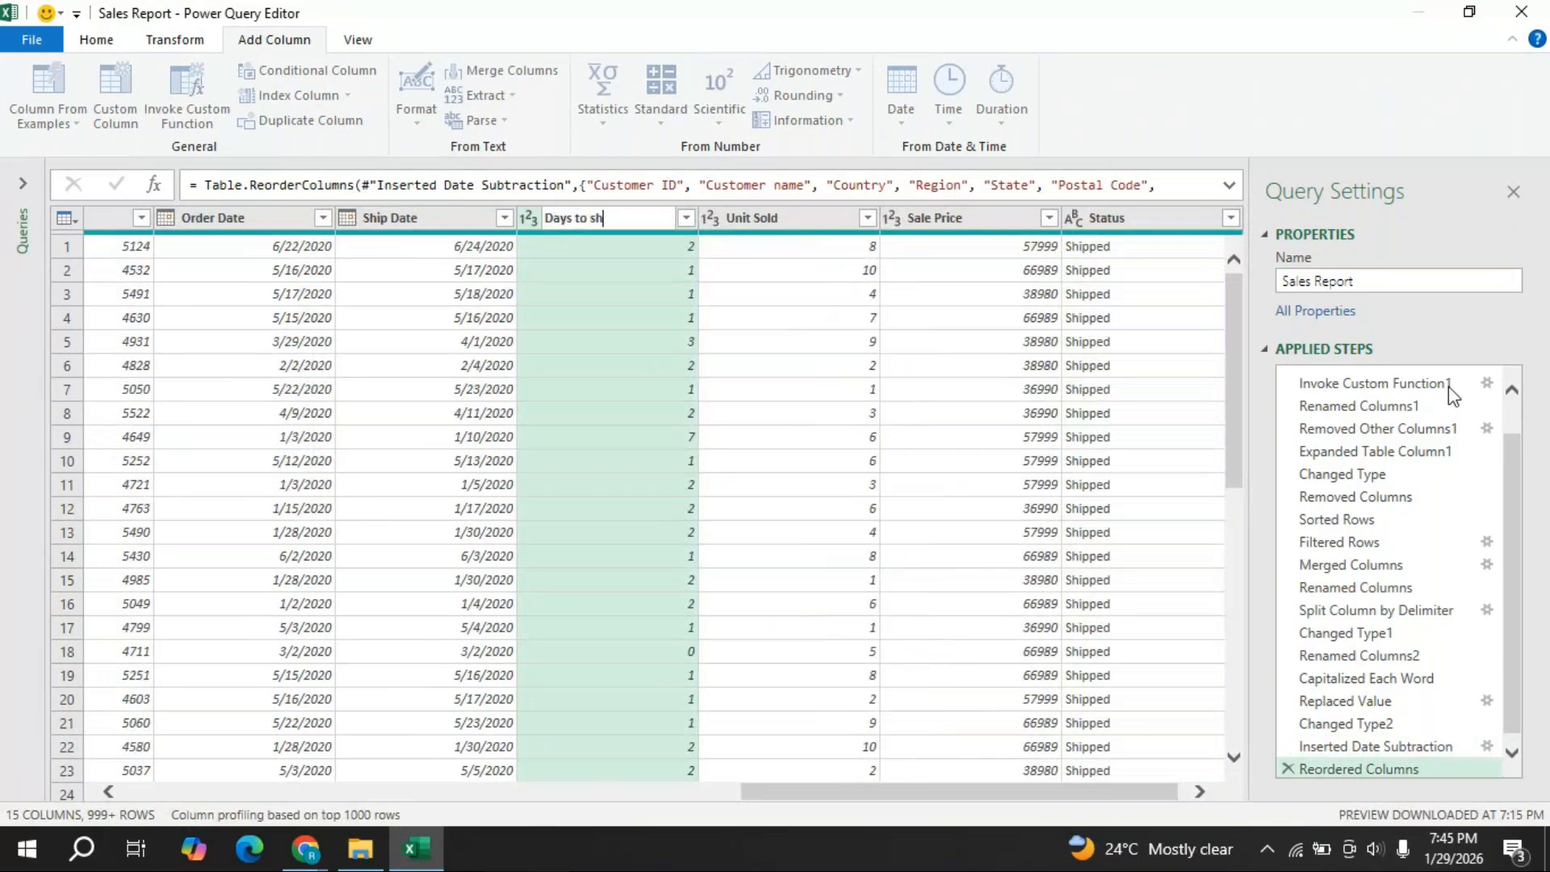
text(ip)
key(Return)
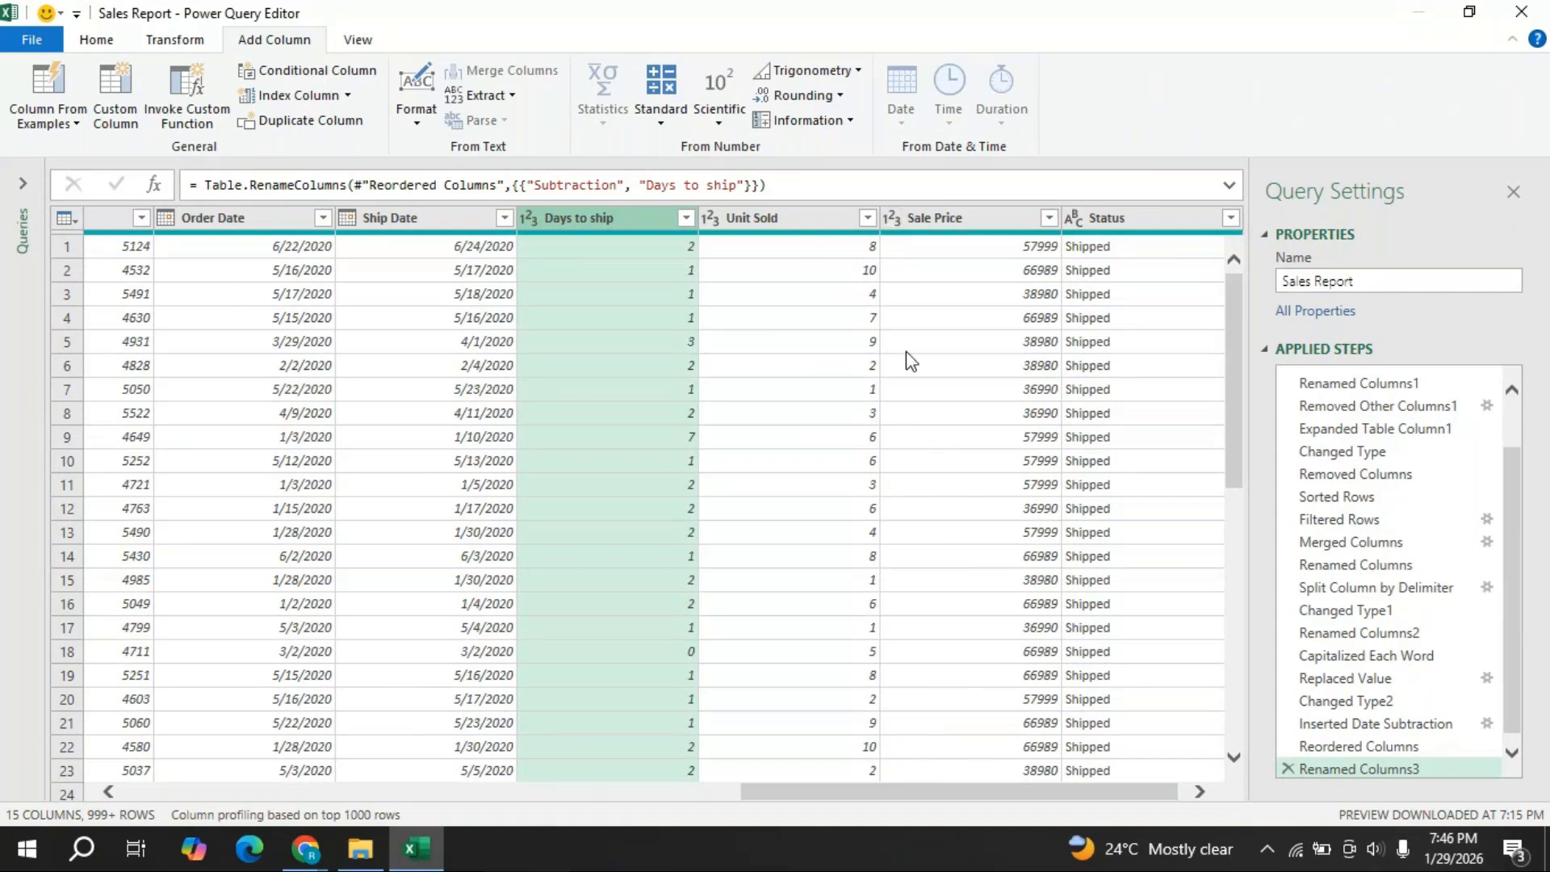
- Multiply the Unit Sold and Sale Price columns into a new Multiplication column
click(807, 220)
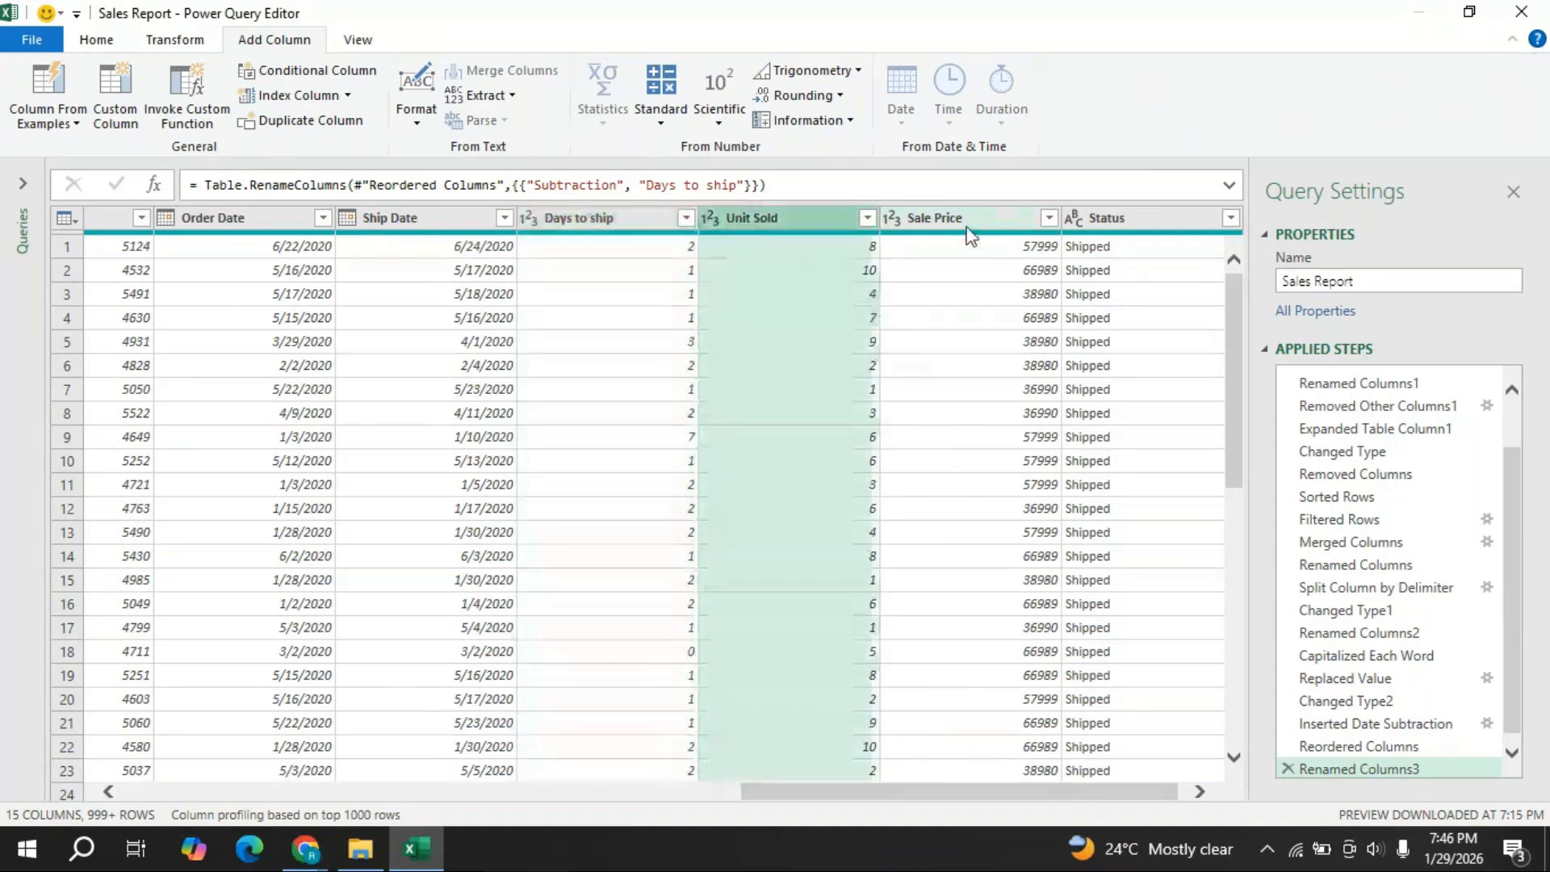
click(968, 226)
click(1200, 792)
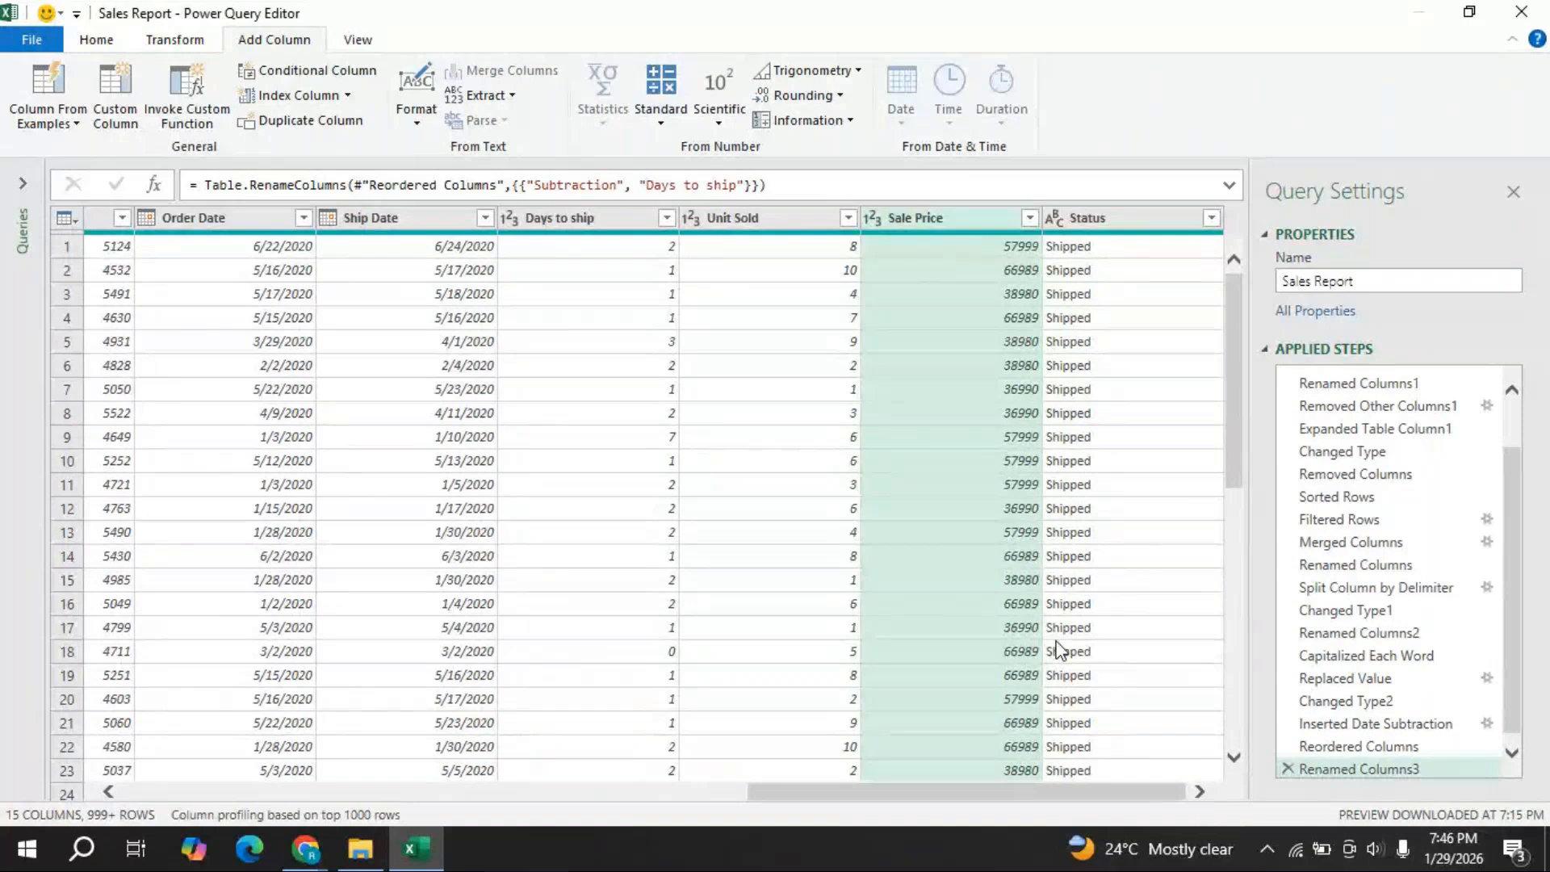
click(767, 228)
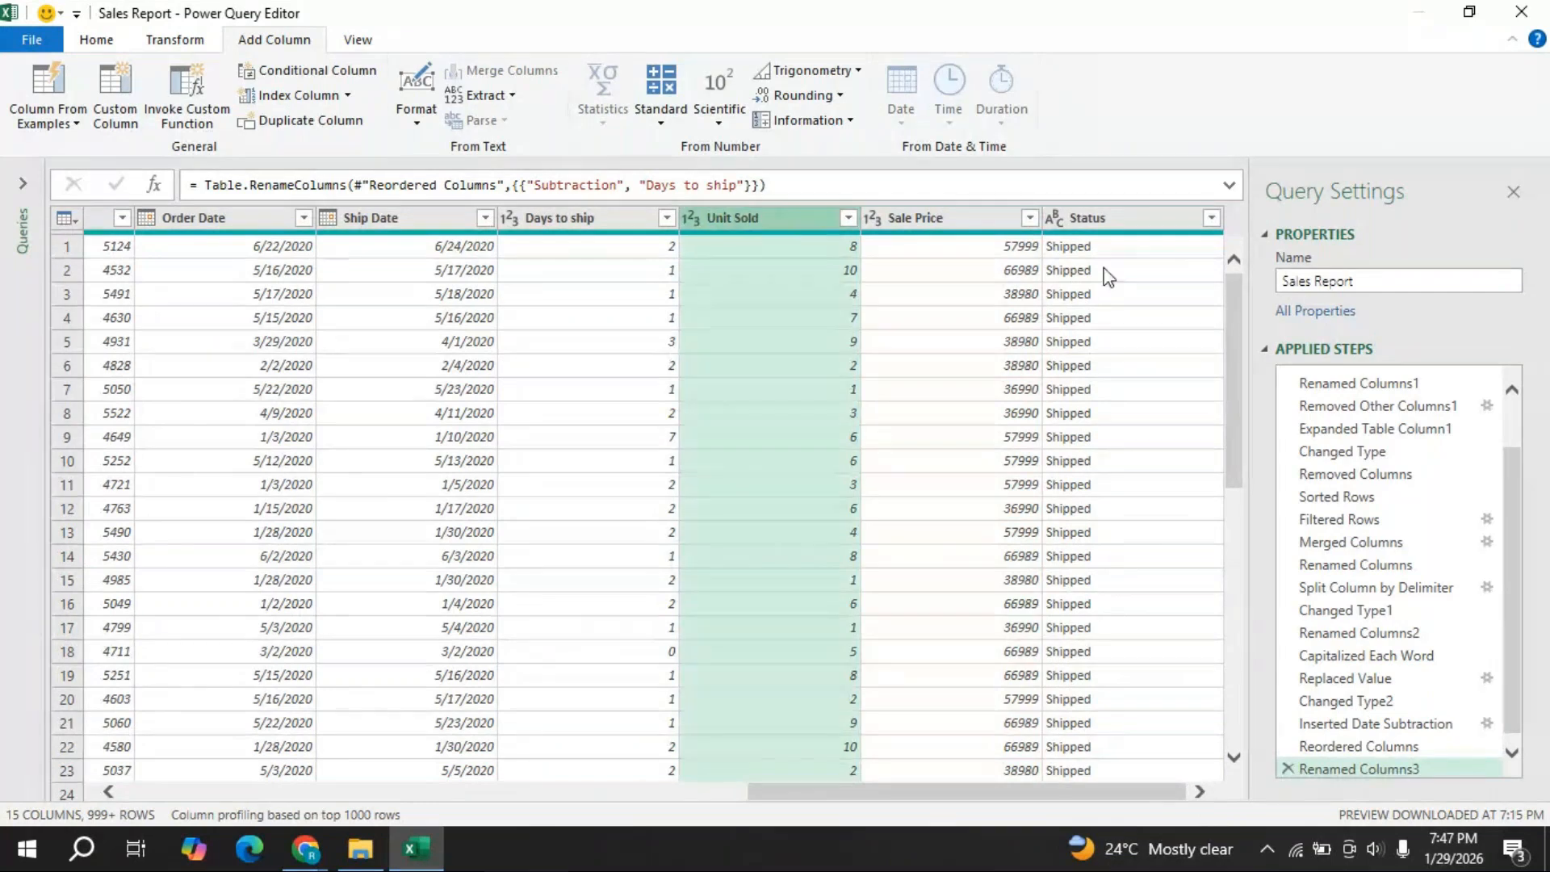
ctrl+click(944, 222)
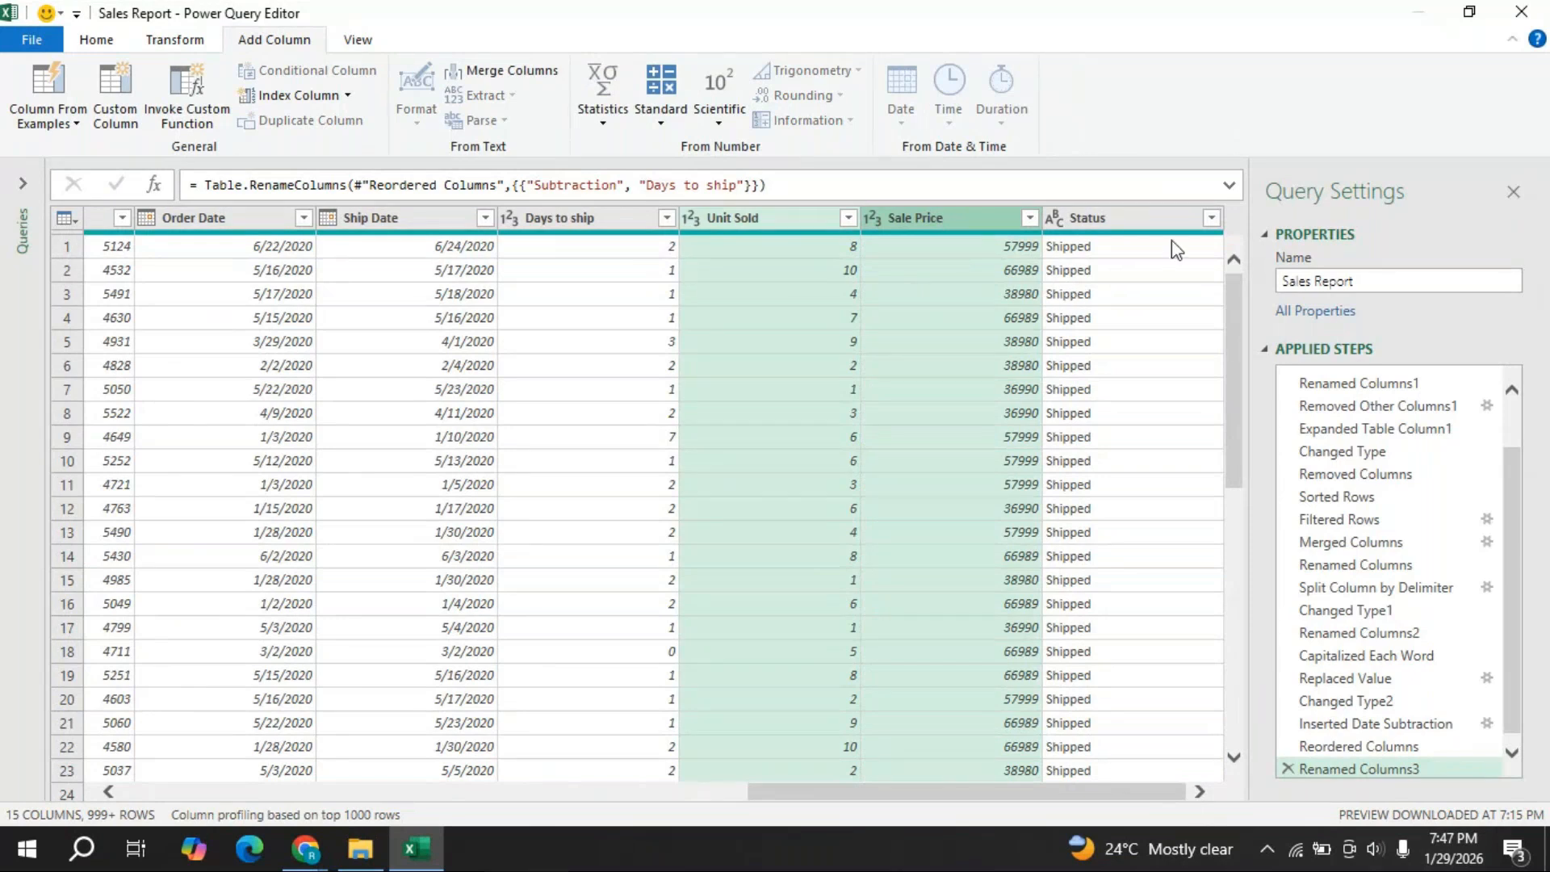
click(662, 128)
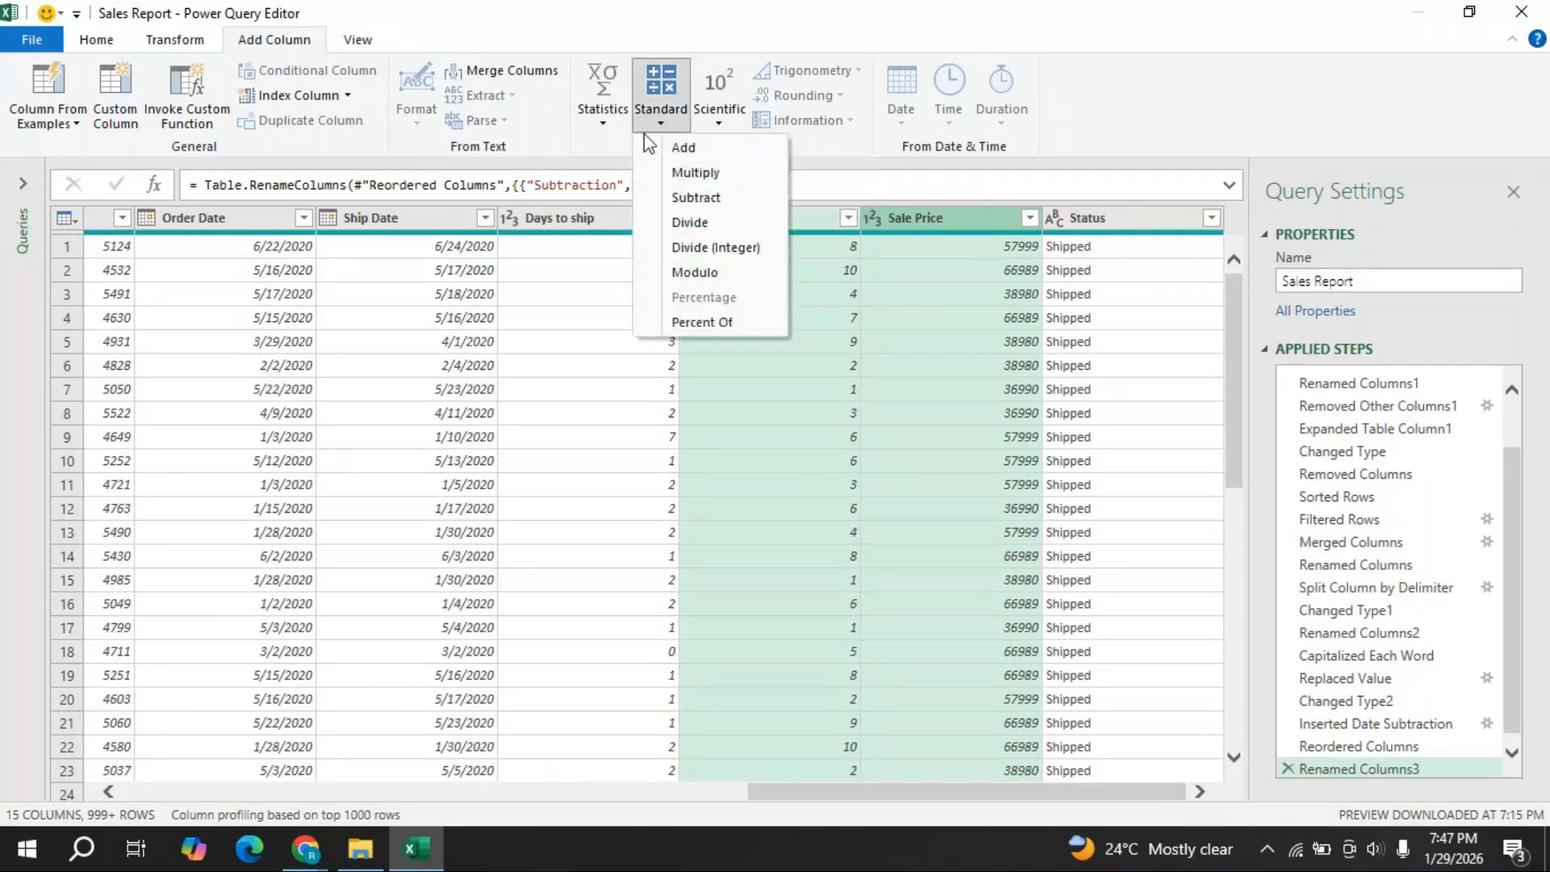
click(702, 174)
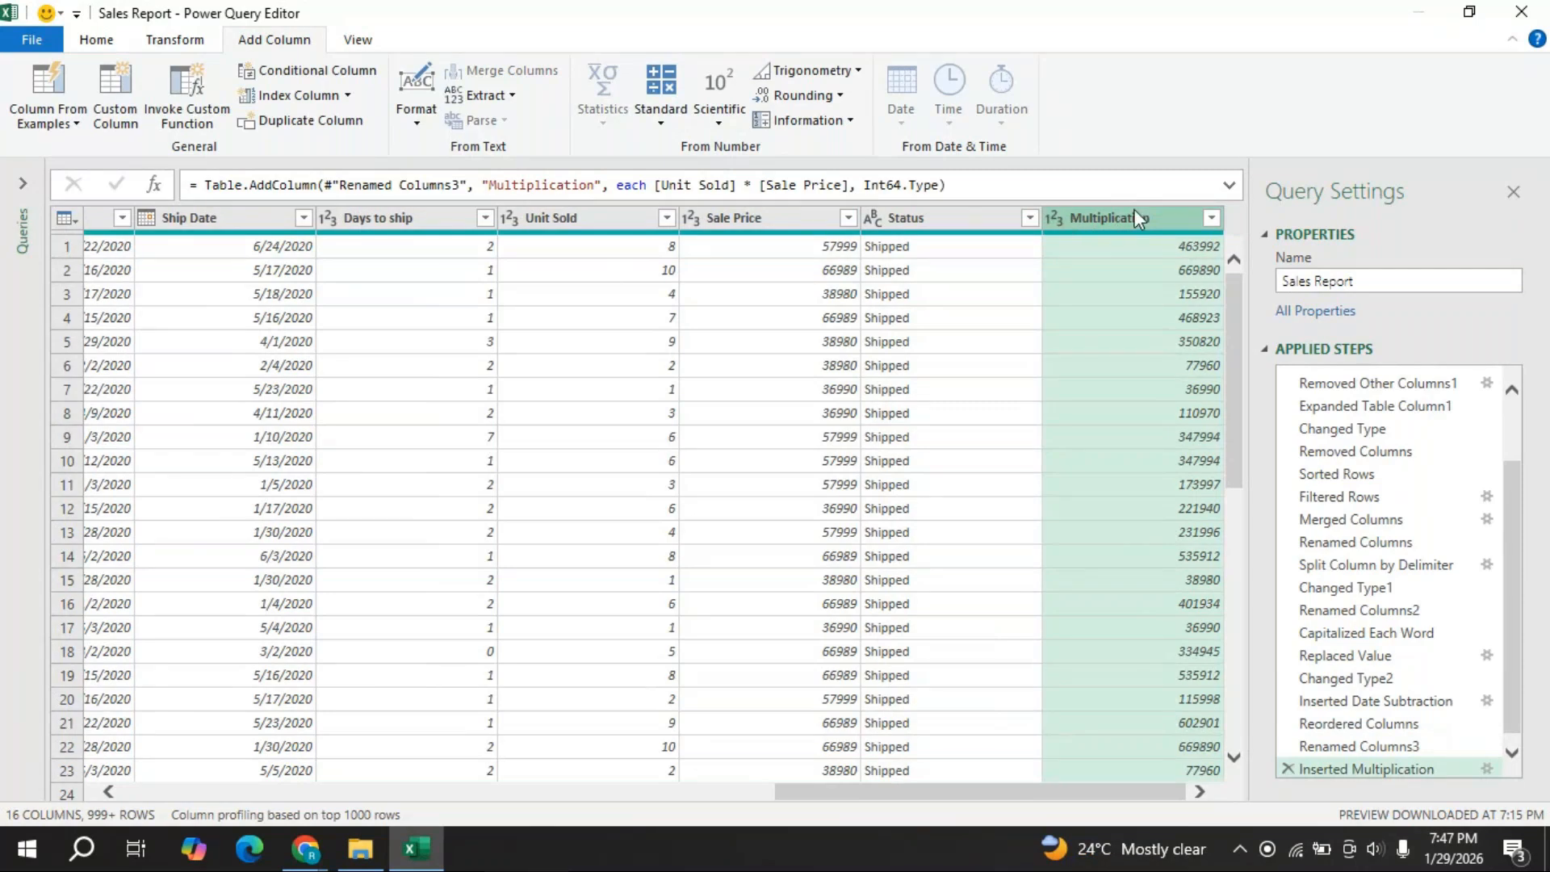
- Move the Multiplication column right after Sale Price and rename it Total Sales
drag(1132, 217, 955, 220)
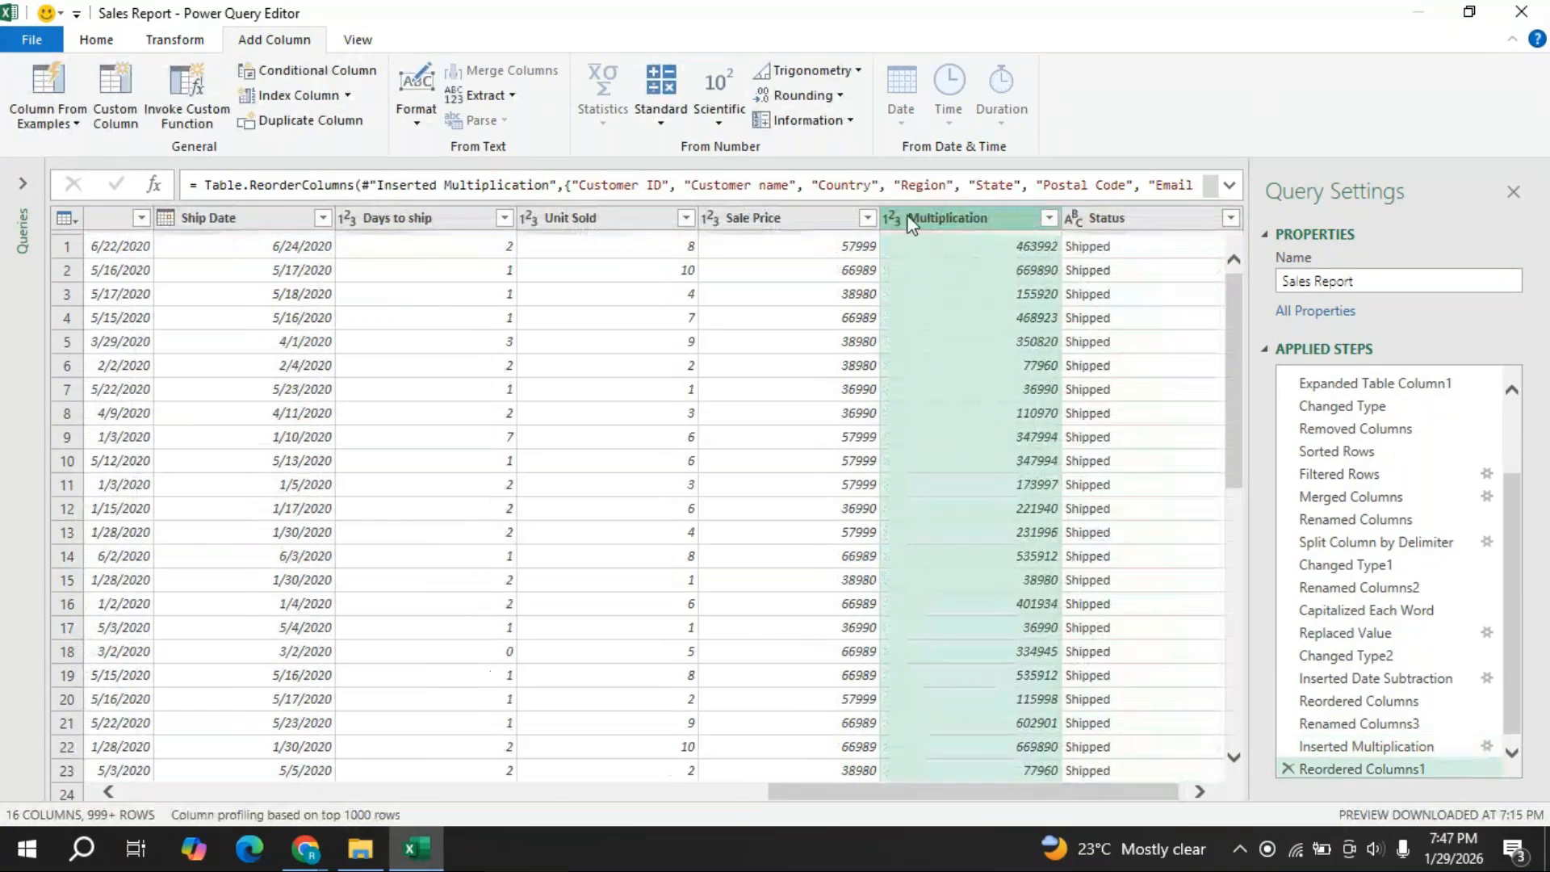
double_click(1017, 221)
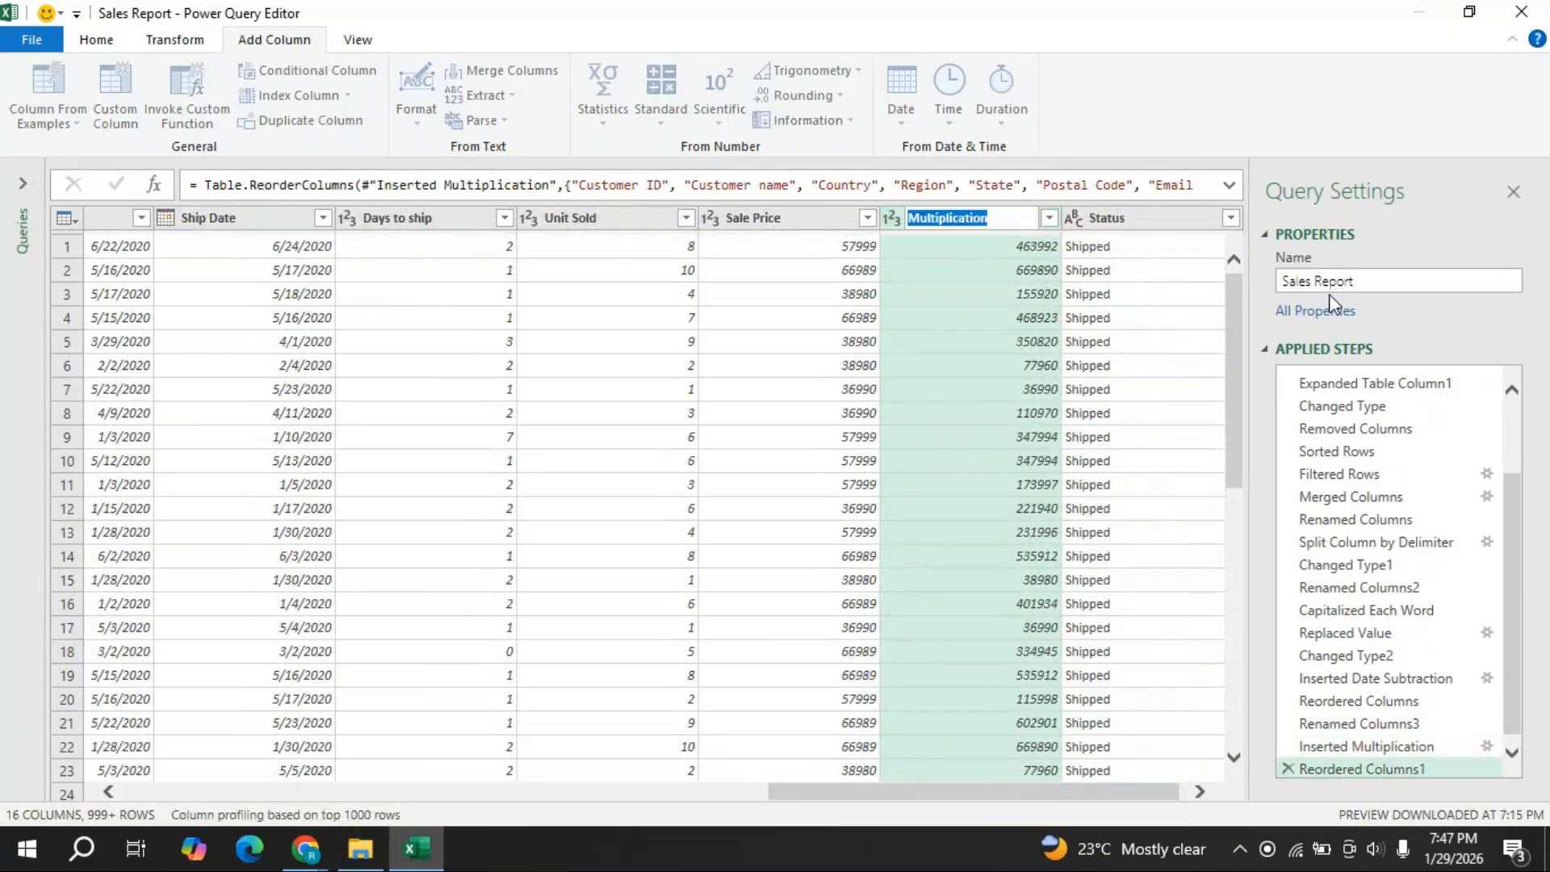
text(Tota)
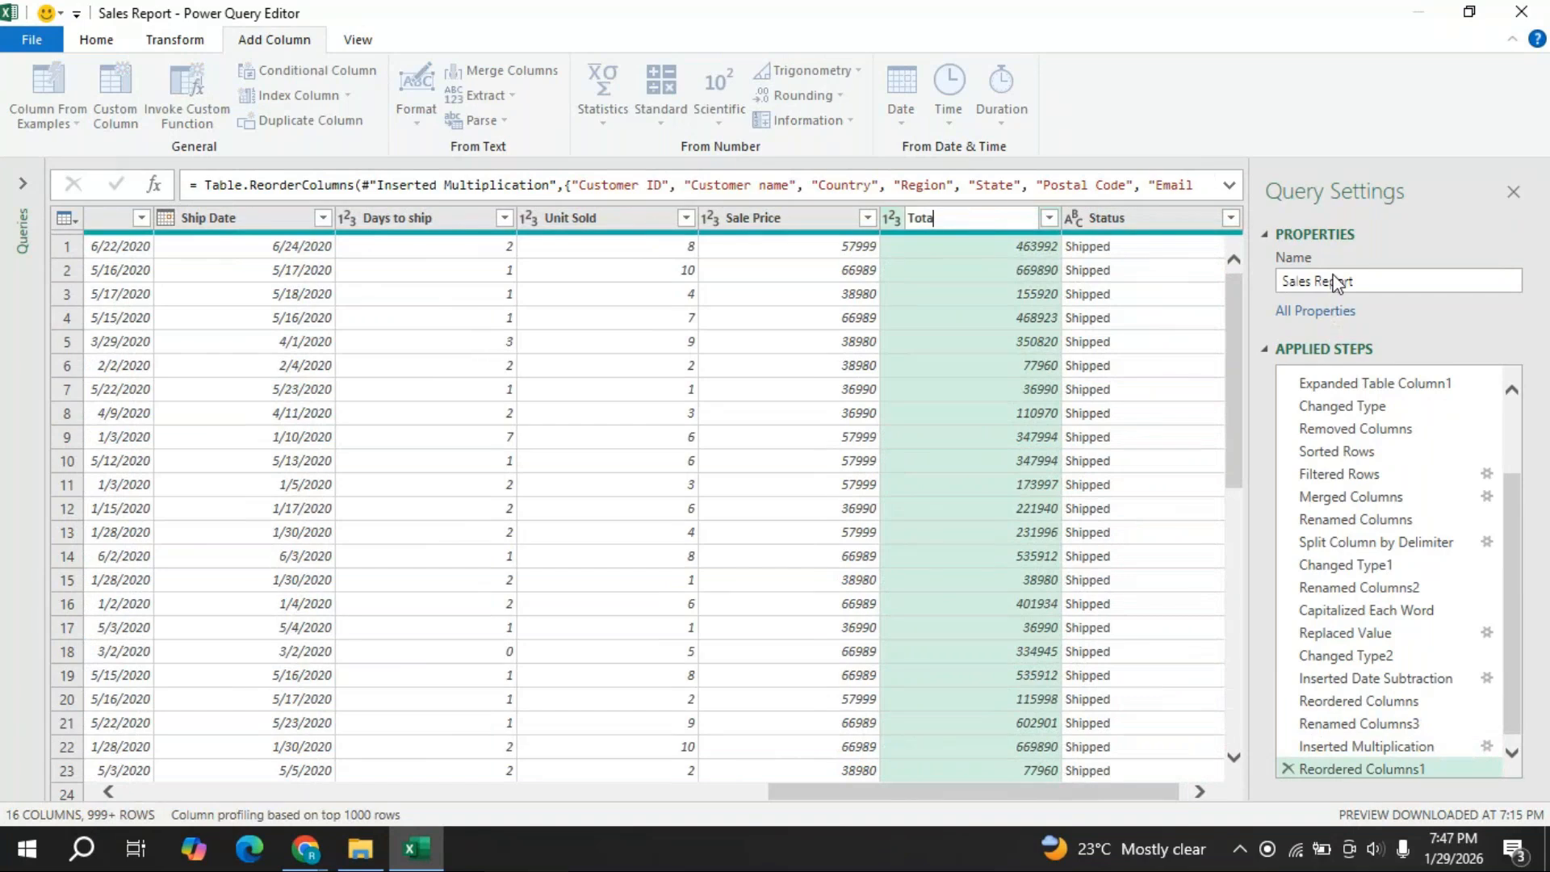
text(l Sales)
key(Return)
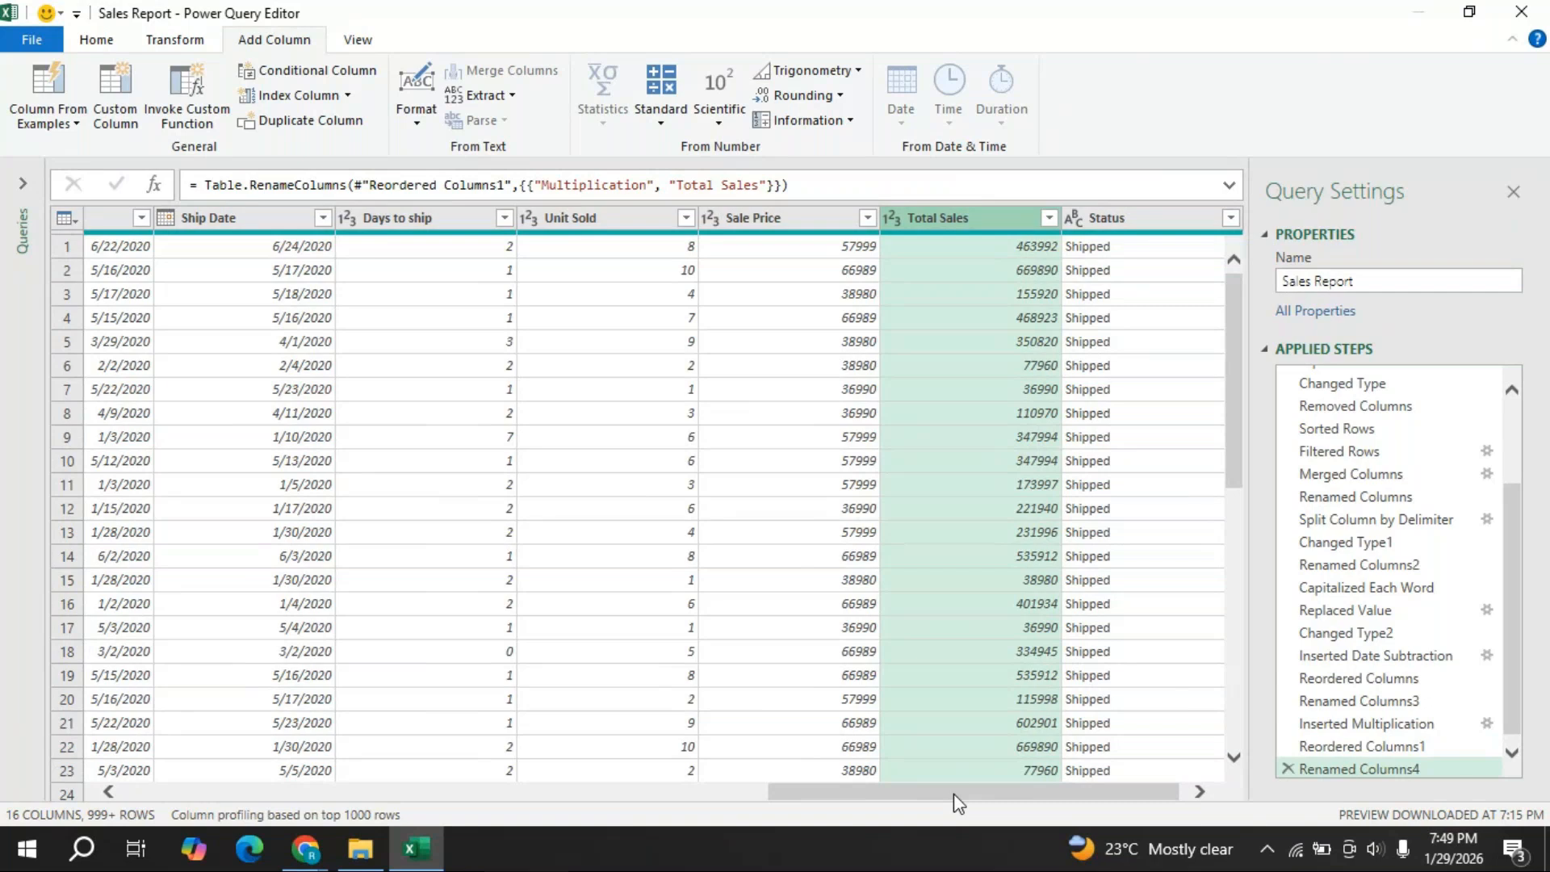
- Scroll the grid back left and Close & Load the Sales Report query into the workbook
drag(952, 792, 215, 782)
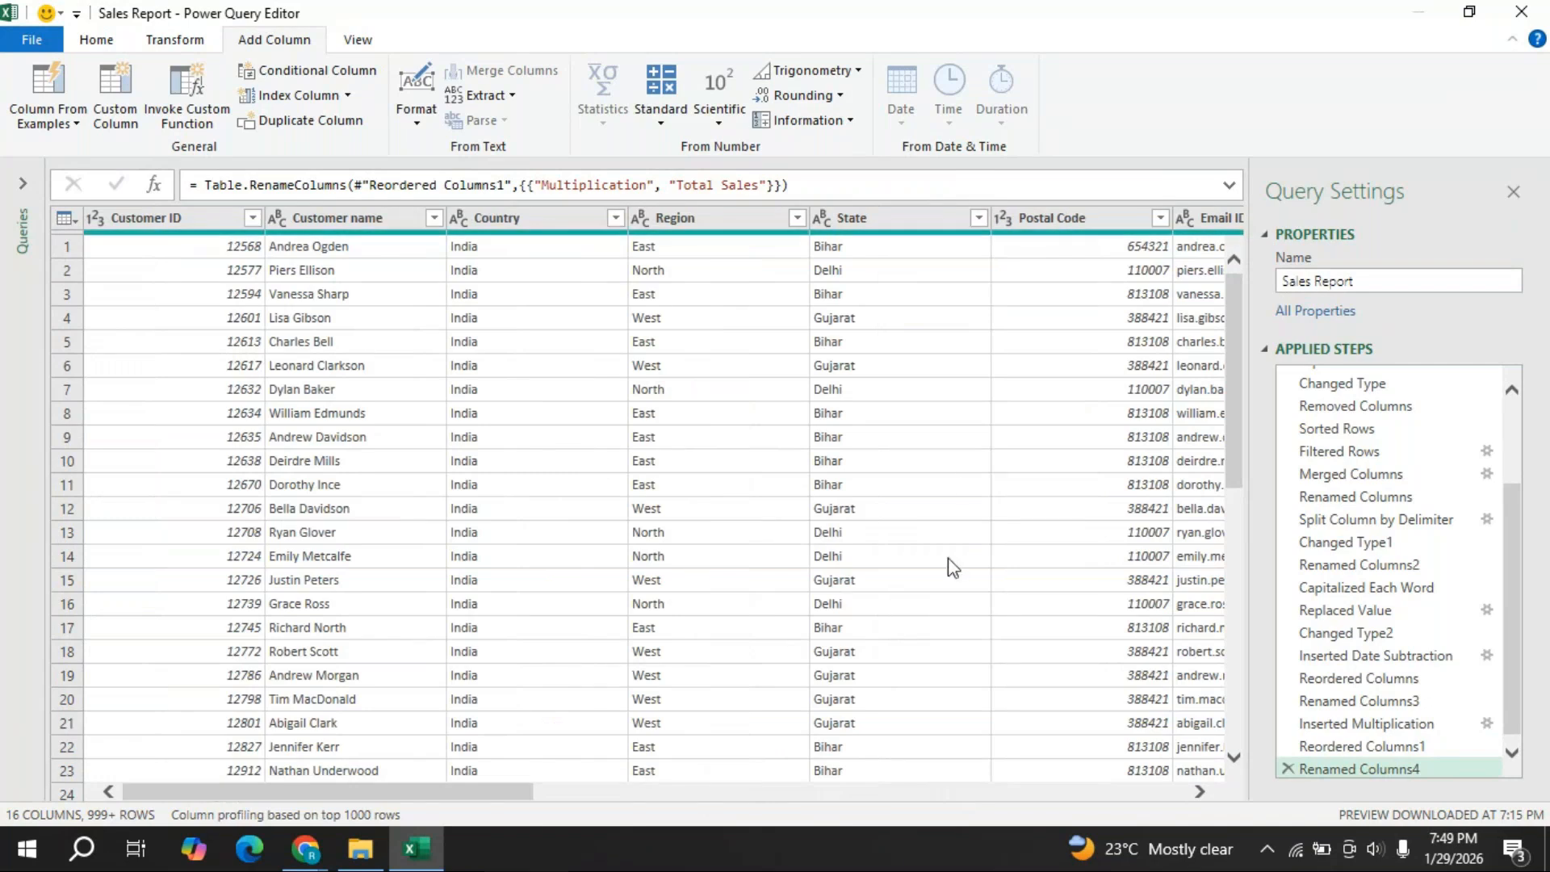
click(100, 41)
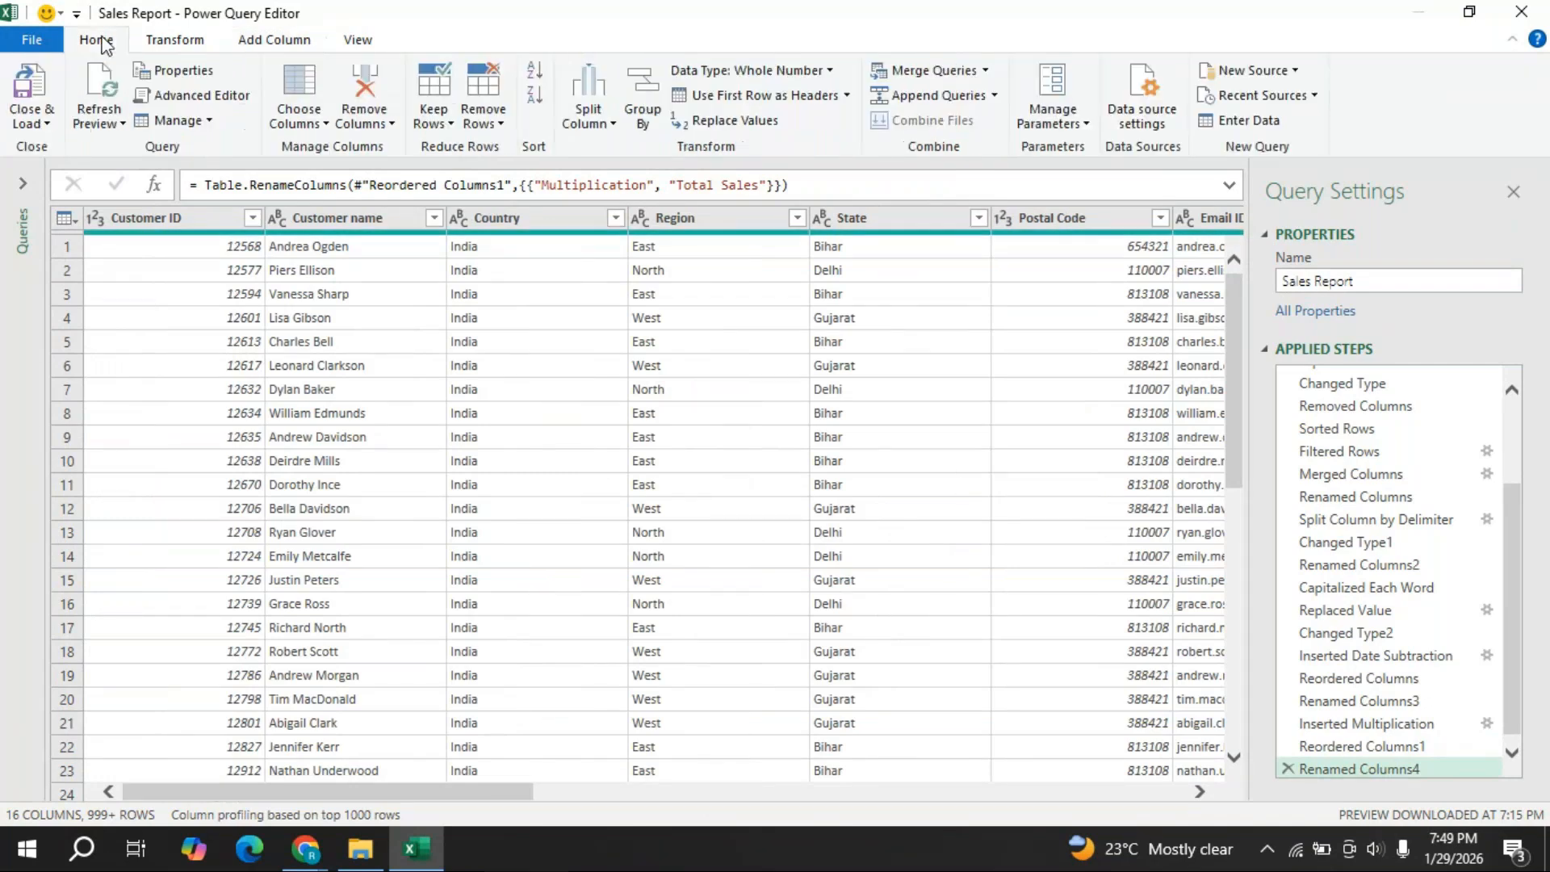
click(47, 124)
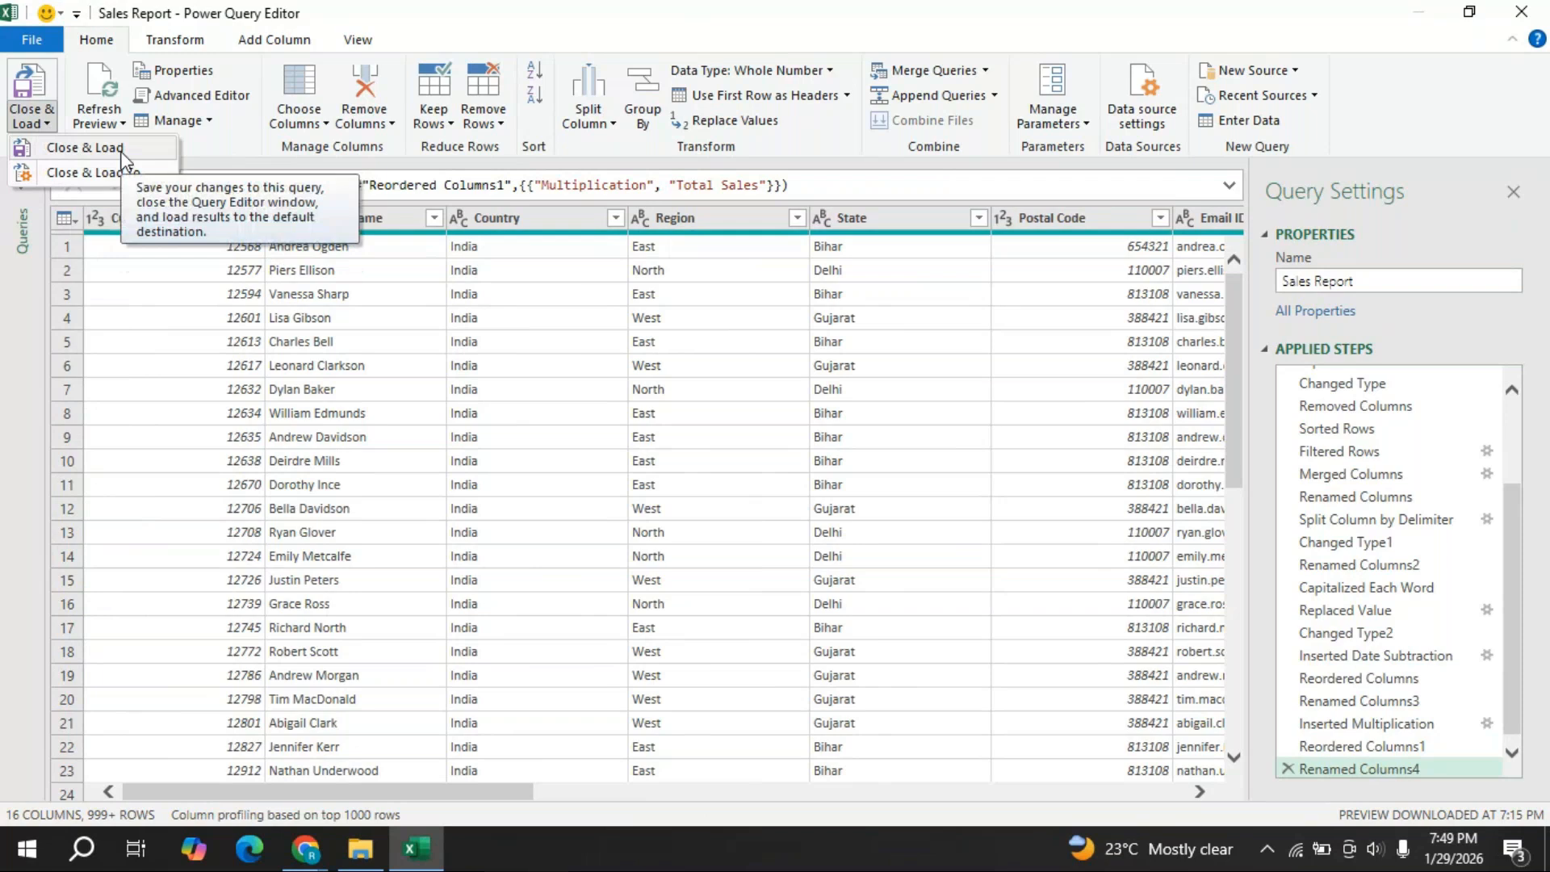
click(96, 148)
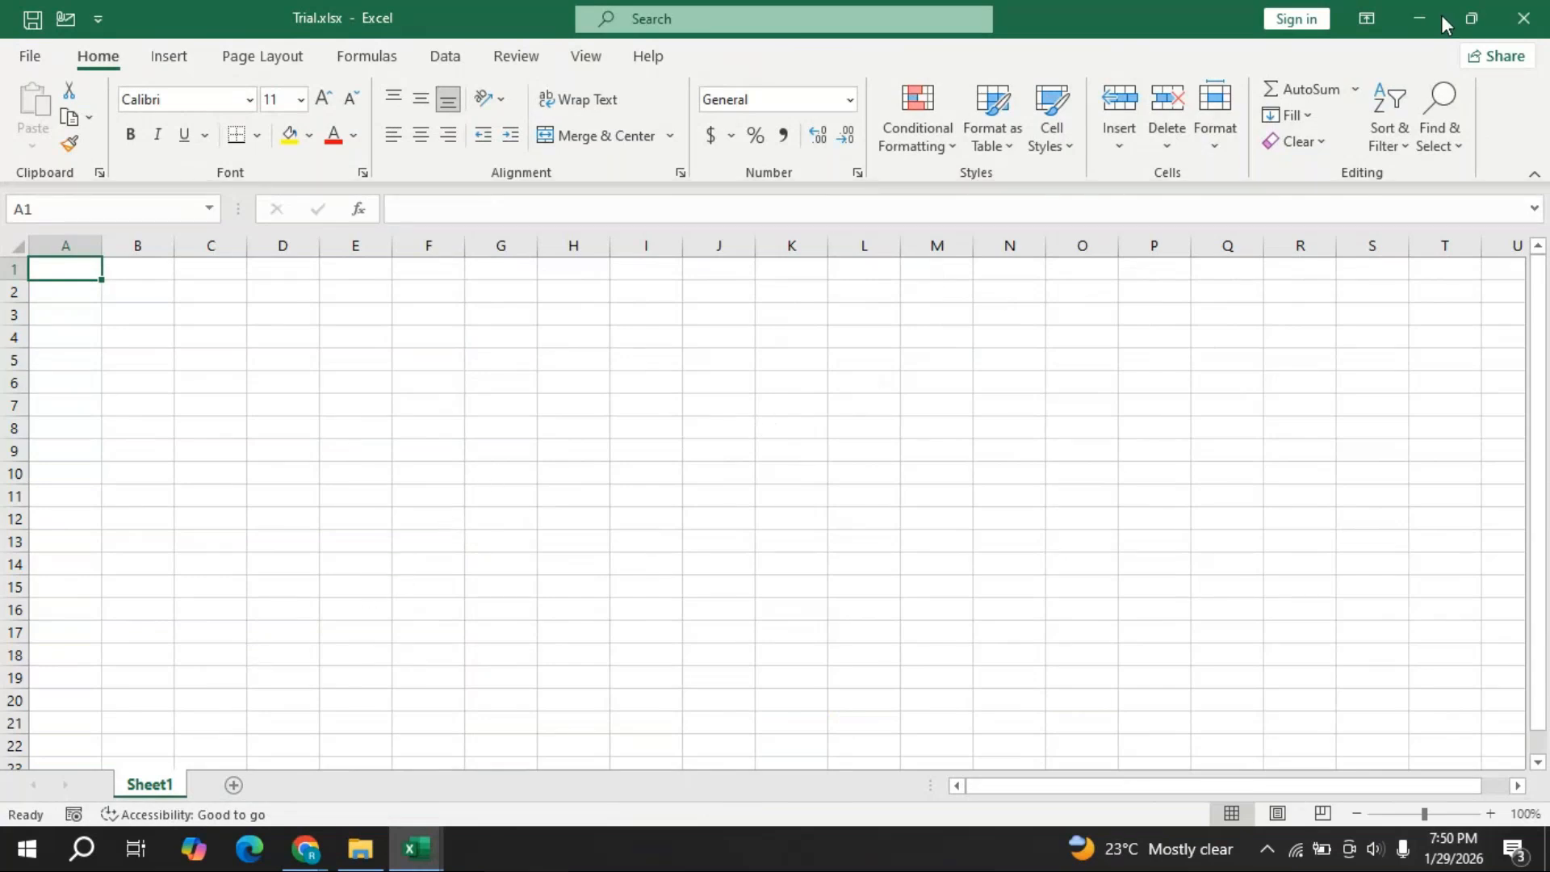
- Close the Trial workbook, return to the GoTo Meeting window in Chrome, and pause recording
click(1521, 22)
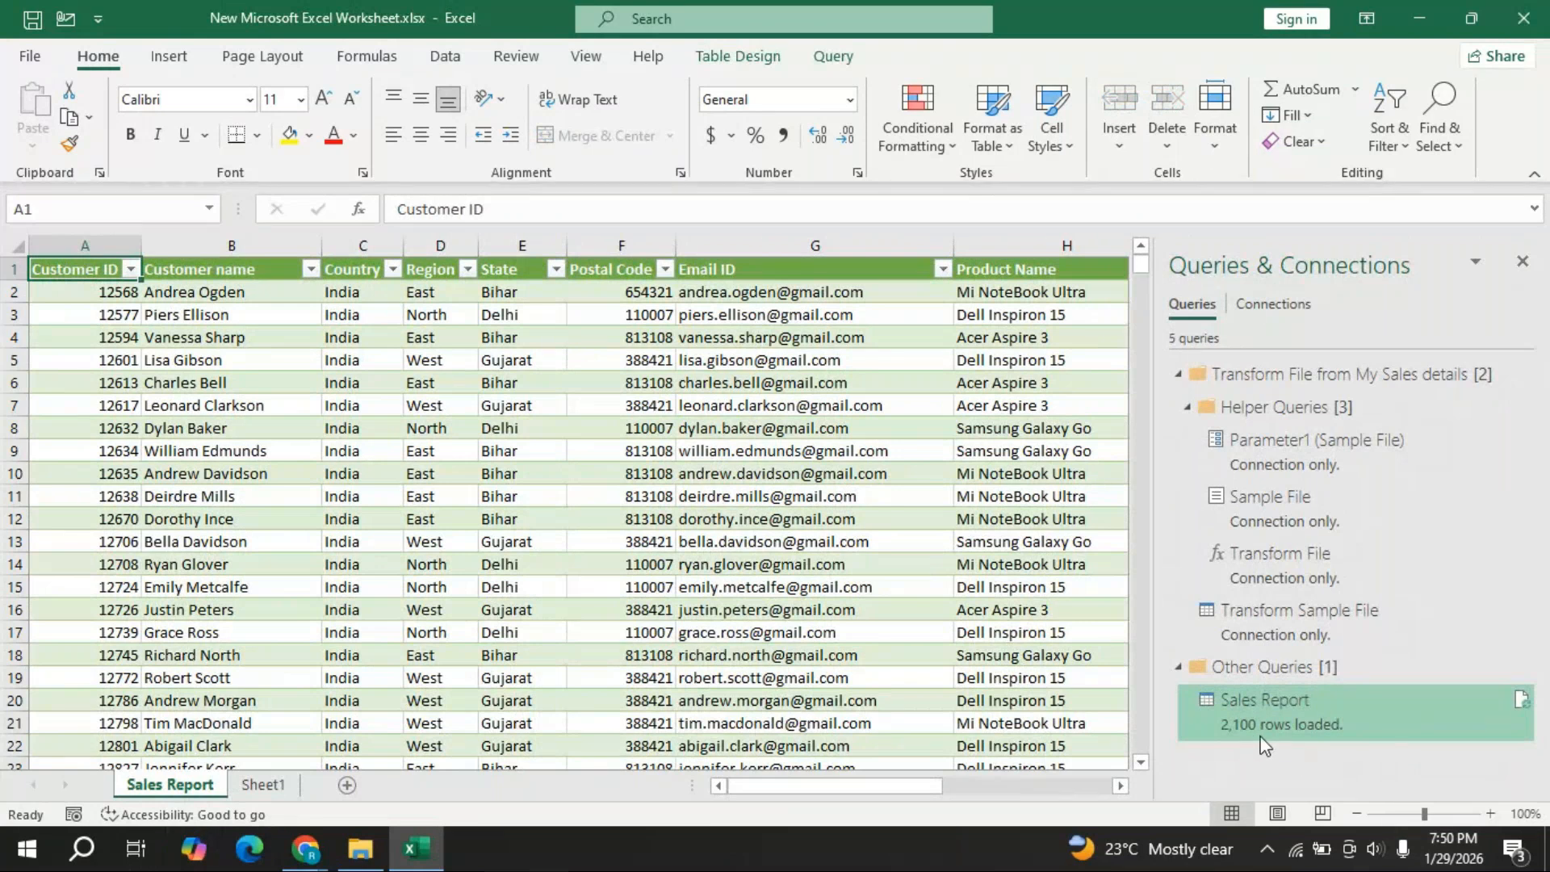
mouse_move(1221, 741)
click(321, 832)
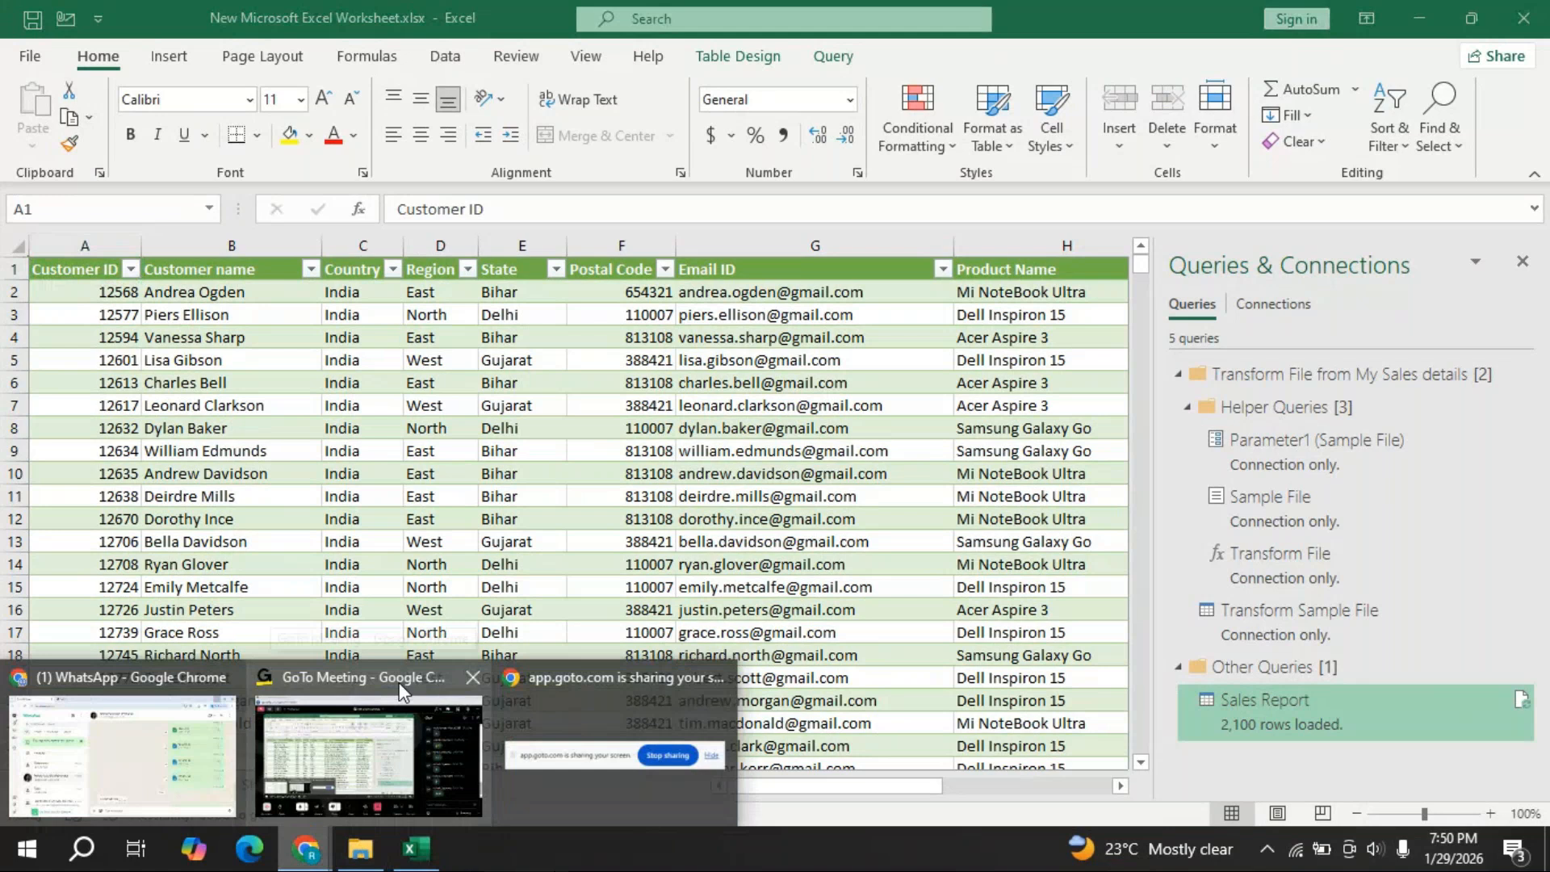
click(399, 682)
click(79, 759)
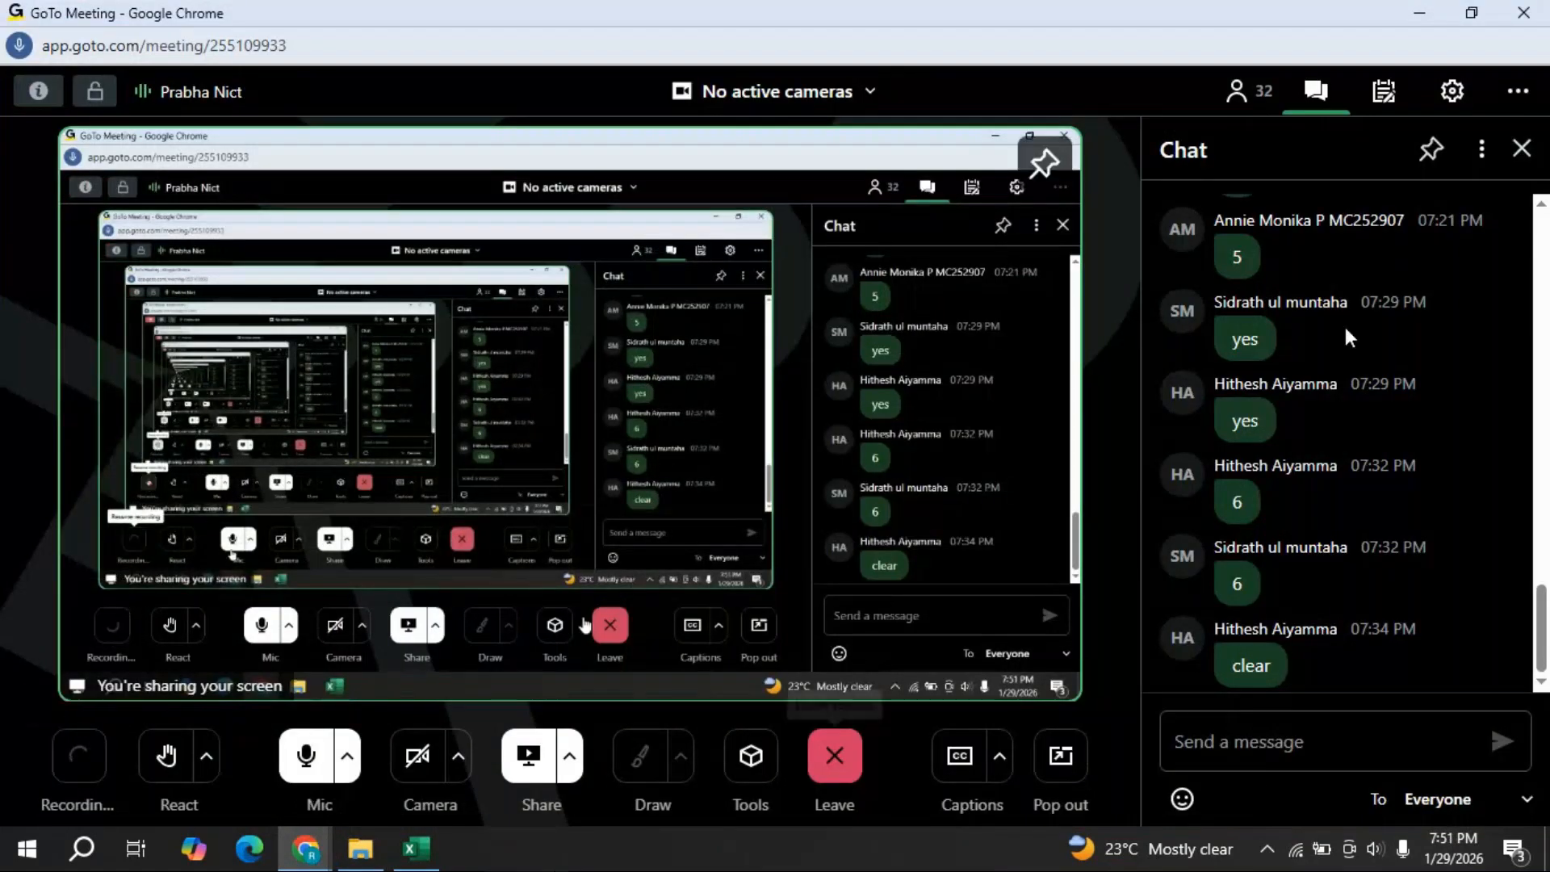